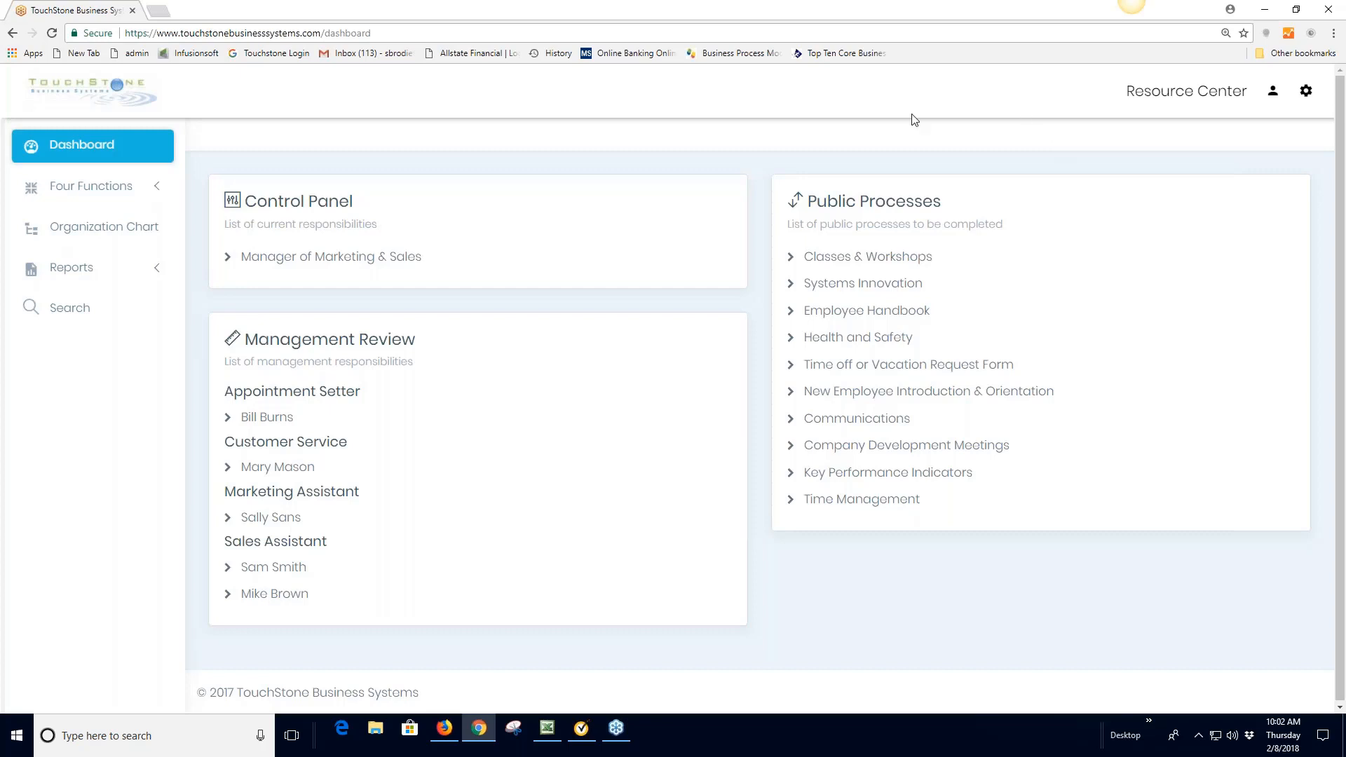
# Open the Customer Complaints process in the Client Service group of the "Doing" The Business function
pyautogui.click(96, 187)
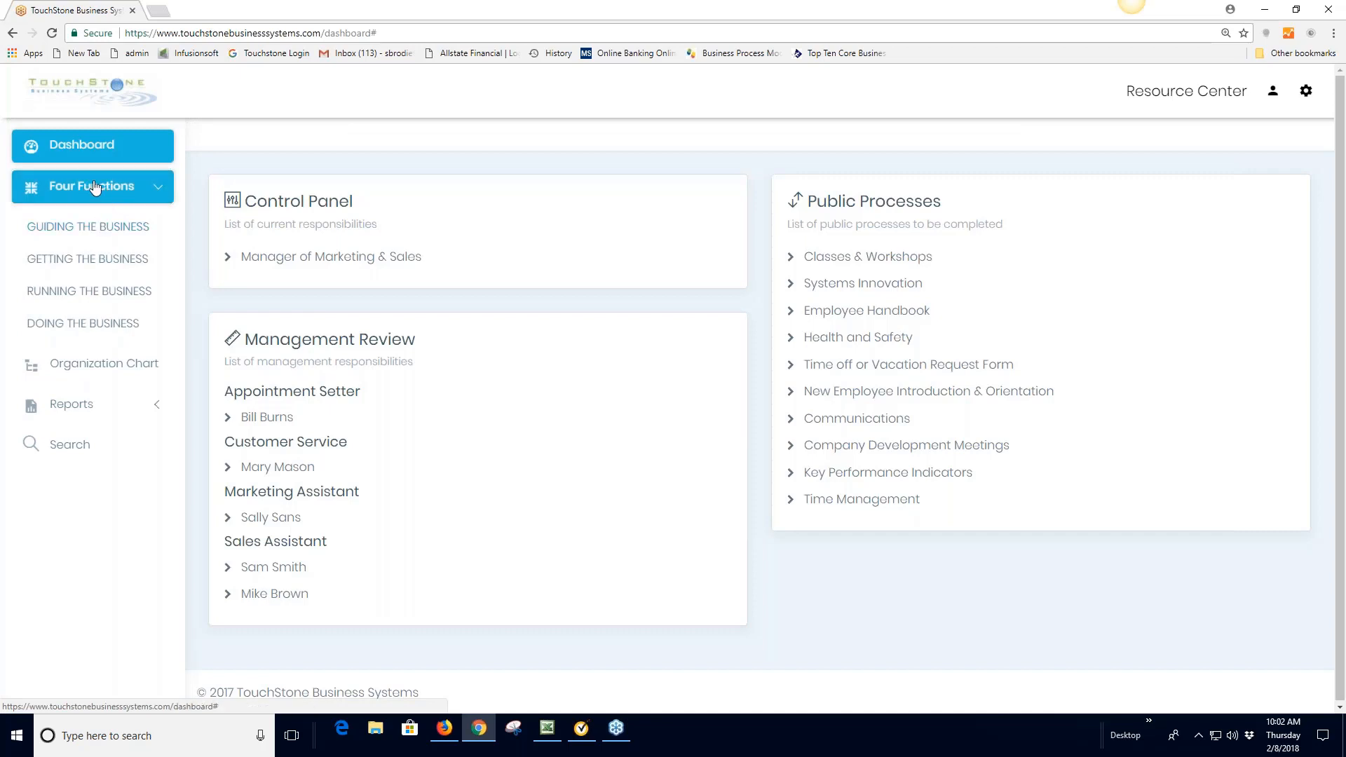
pyautogui.click(107, 326)
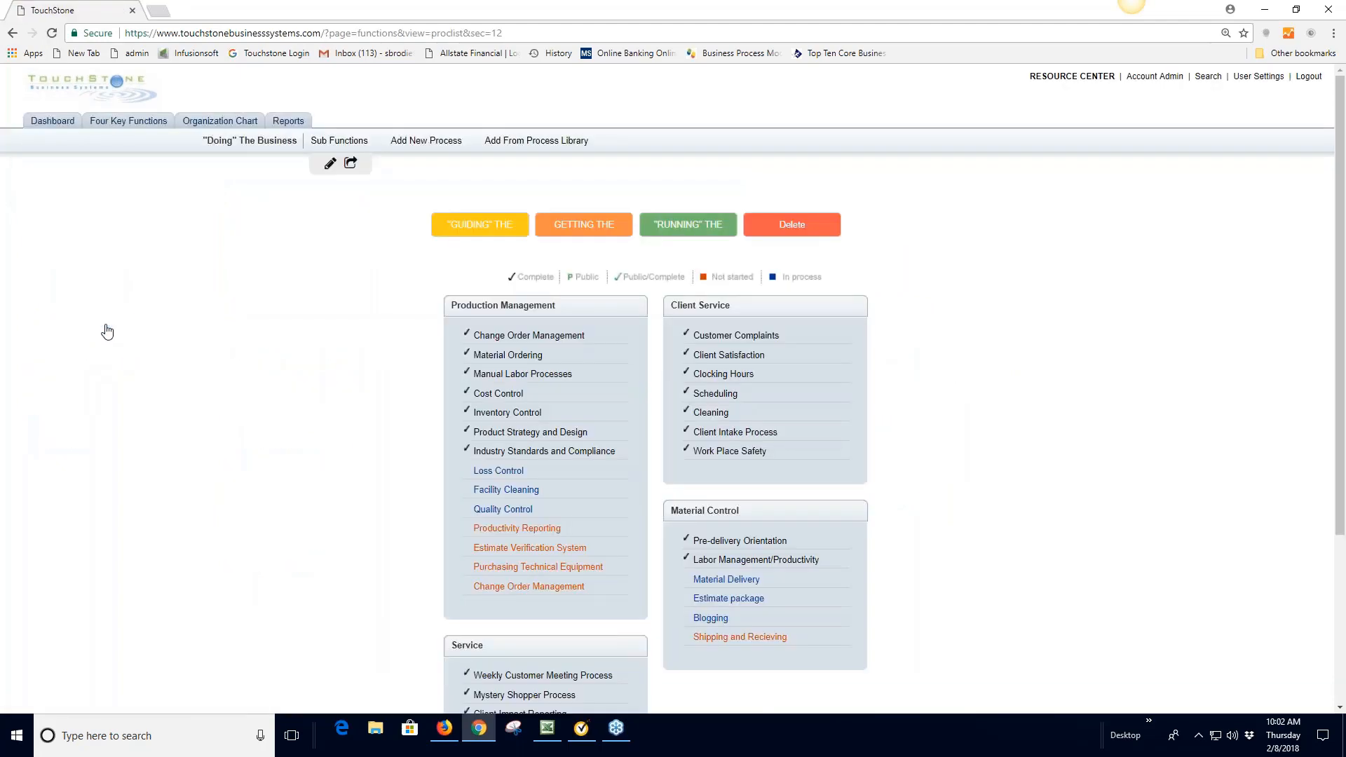
pyautogui.click(744, 336)
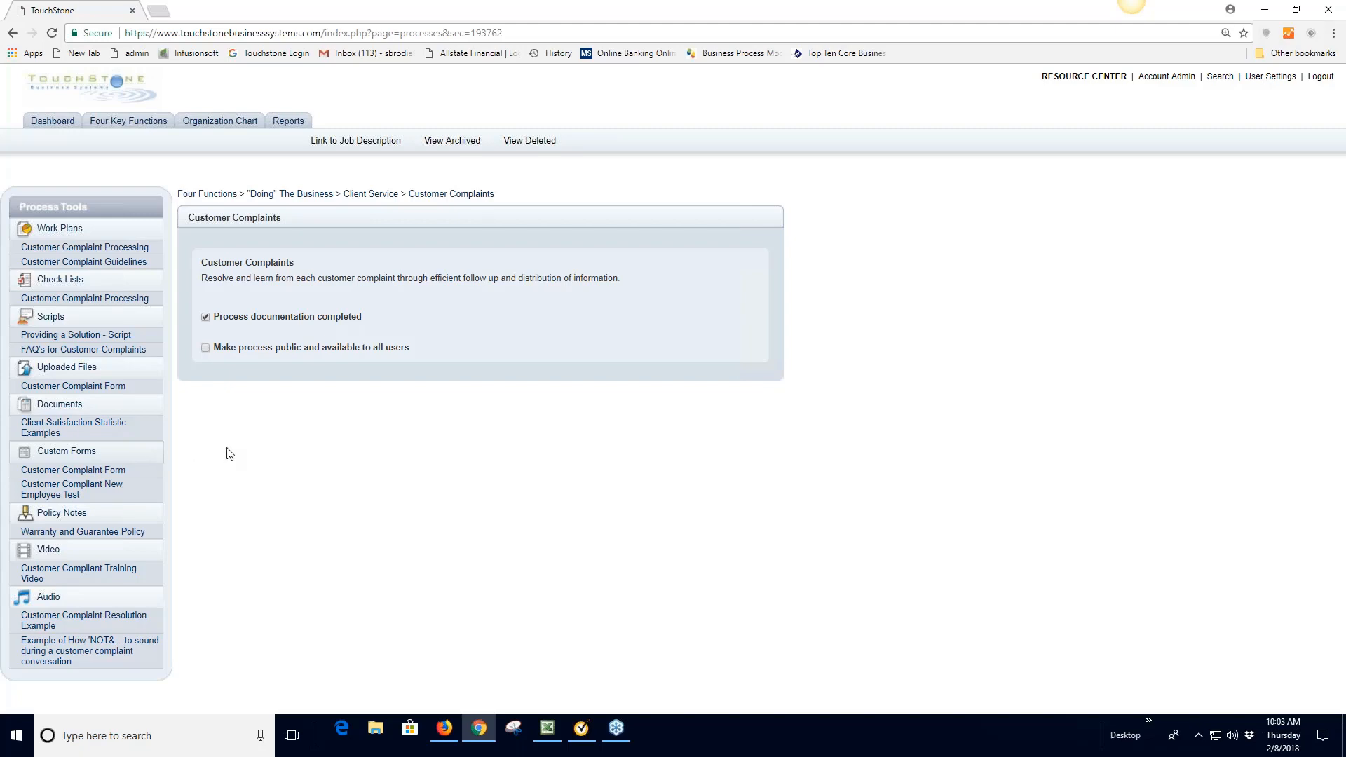
# Examine the Customer Complaint Processing work plan and check list and the Providing a Solution script, ending on the work plan
pyautogui.click(133, 250)
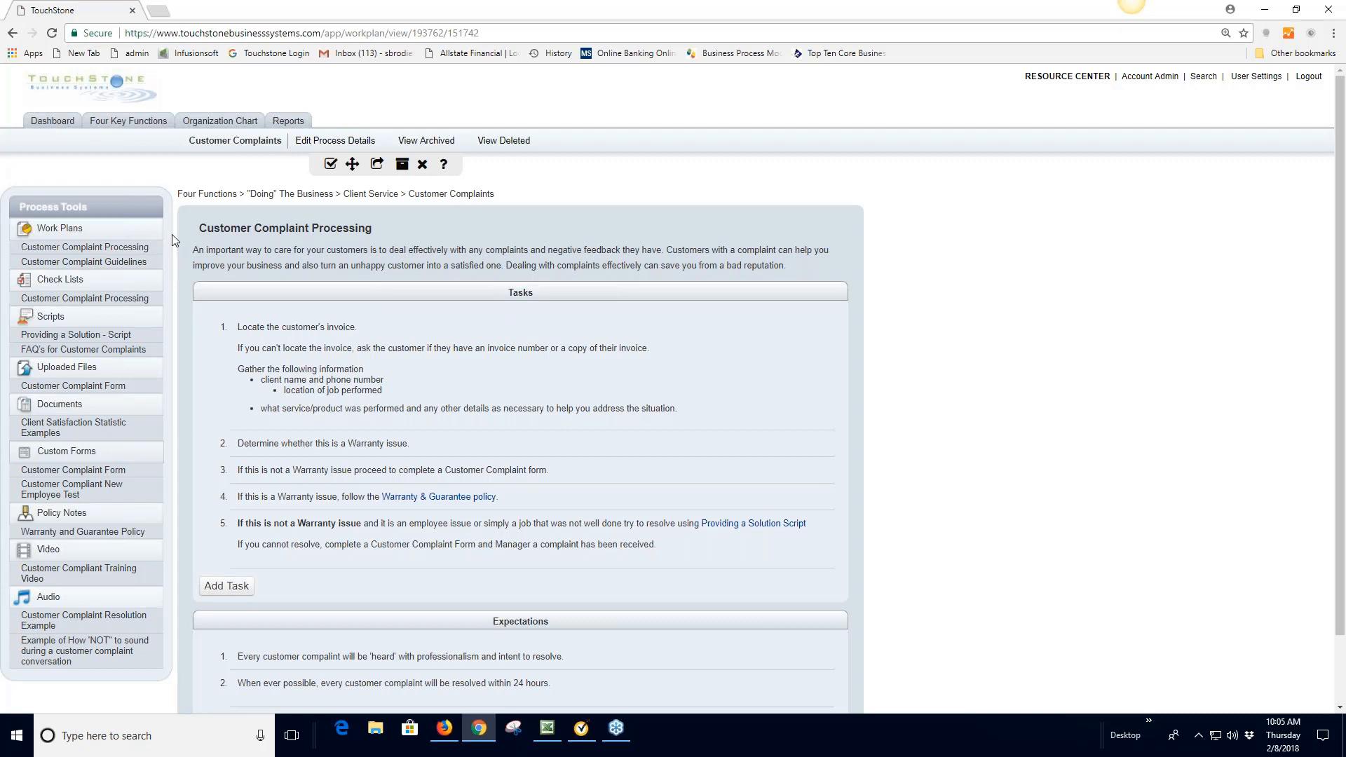
pyautogui.click(128, 300)
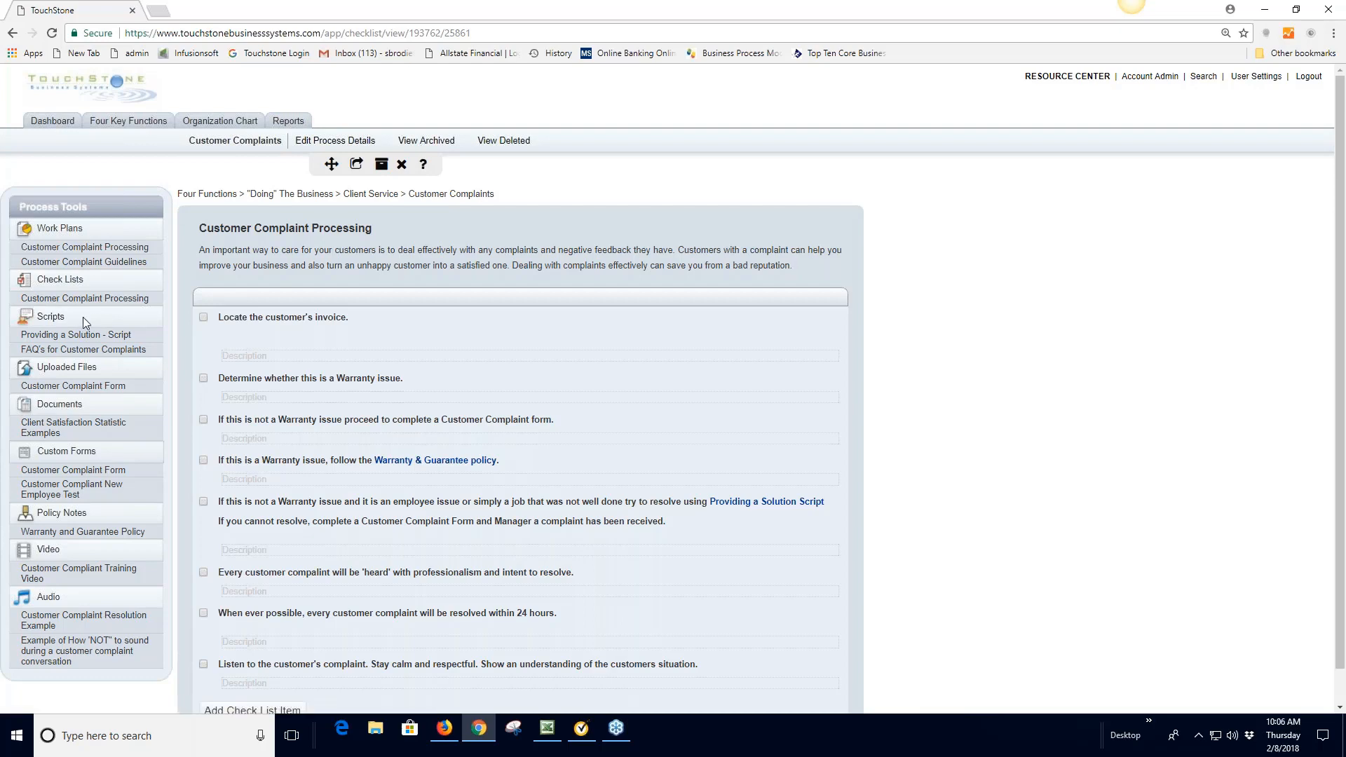
pyautogui.click(84, 336)
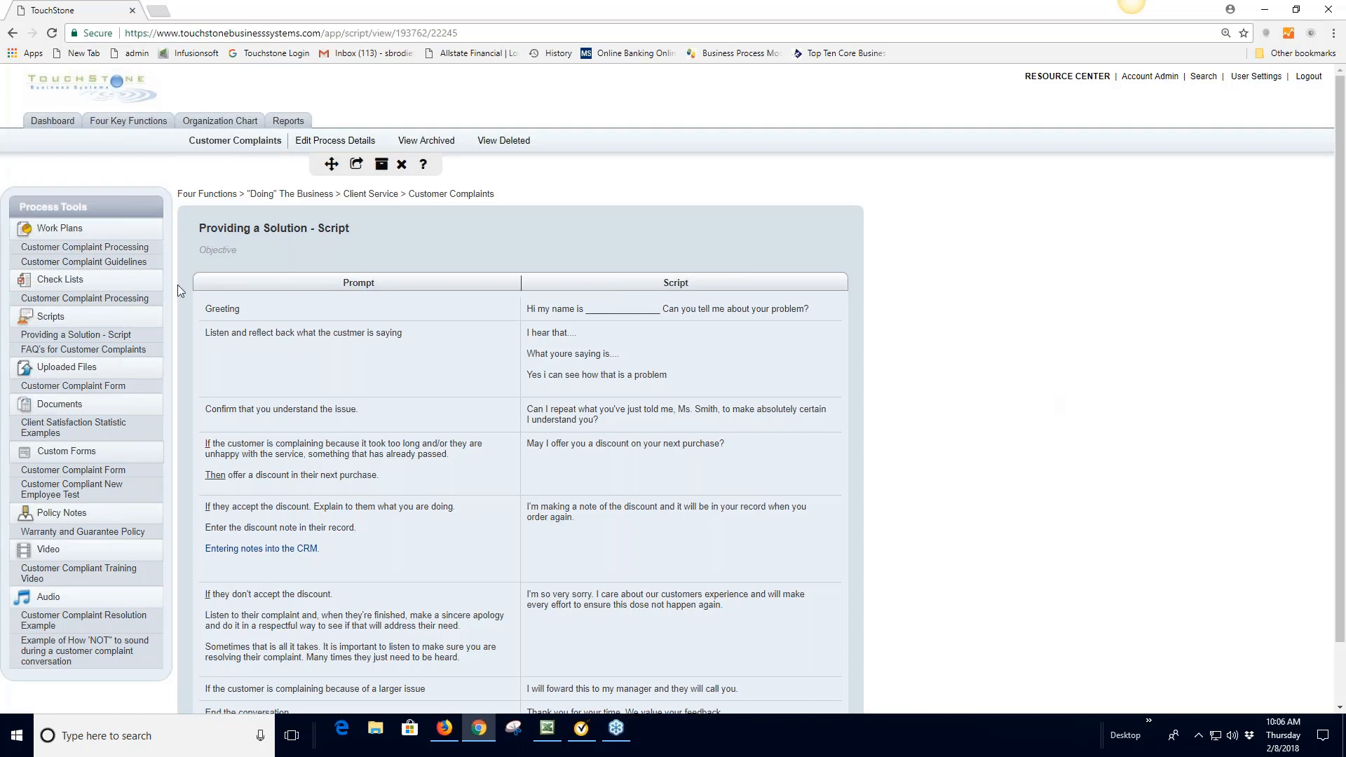
pyautogui.click(125, 250)
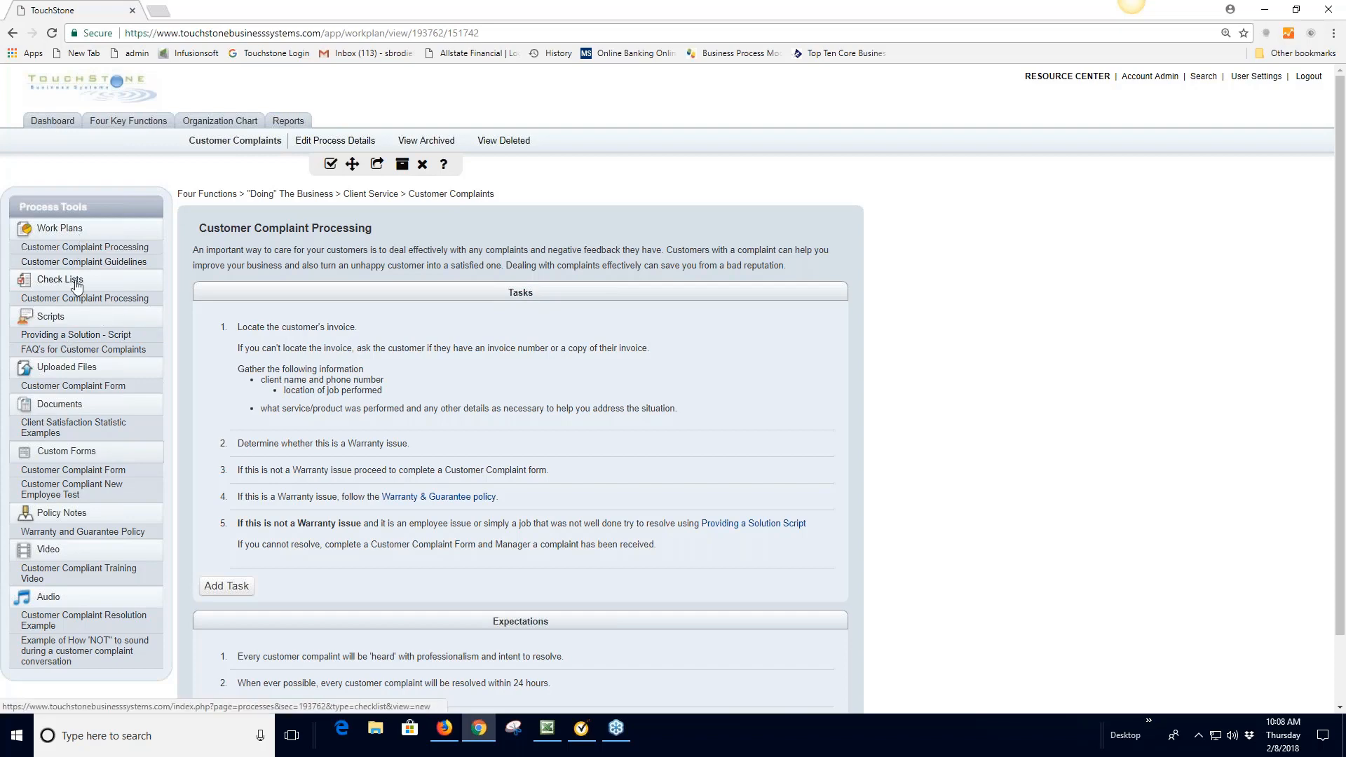
# Create a new script titled "name of sc" in the Customer Complaints process, leaving the objective blank
pyautogui.click(52, 319)
pyautogui.click(217, 282)
pyautogui.write('n')
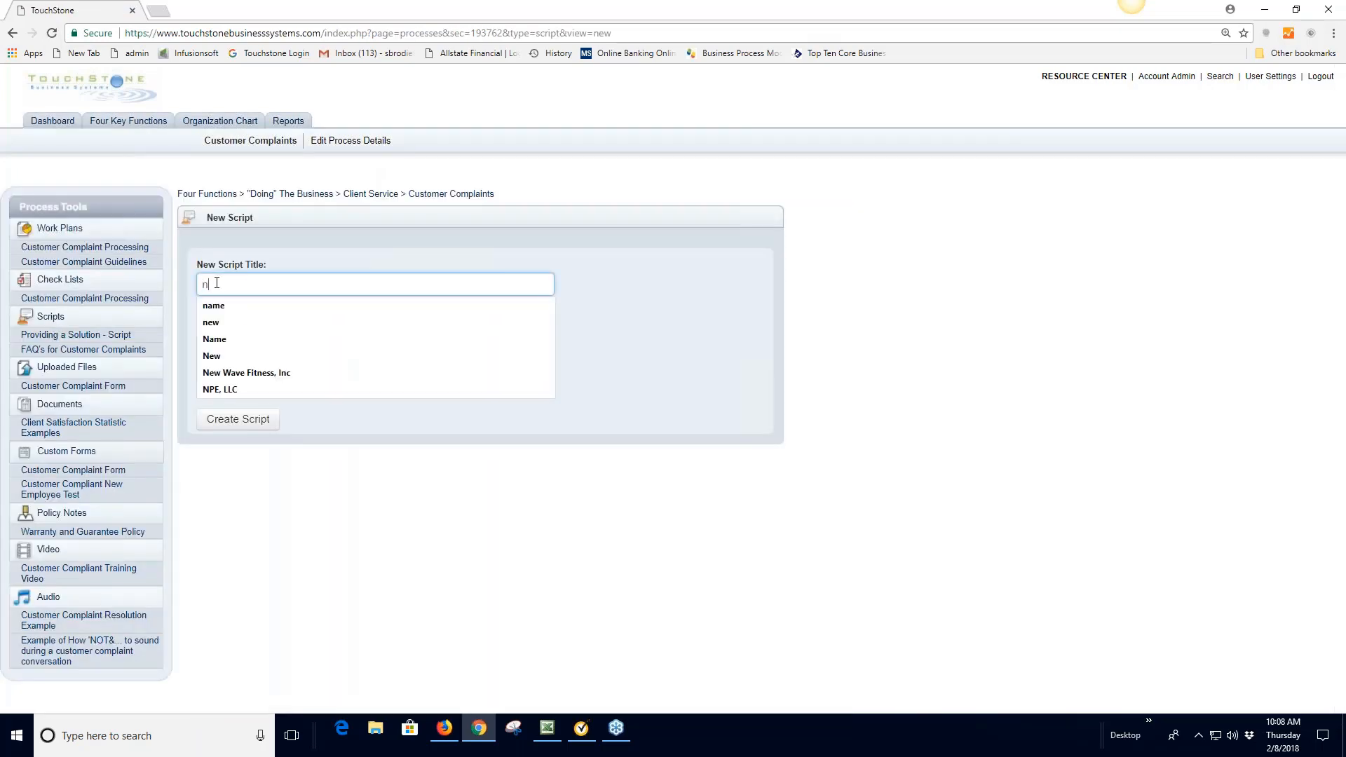
pyautogui.write('ame of sc')
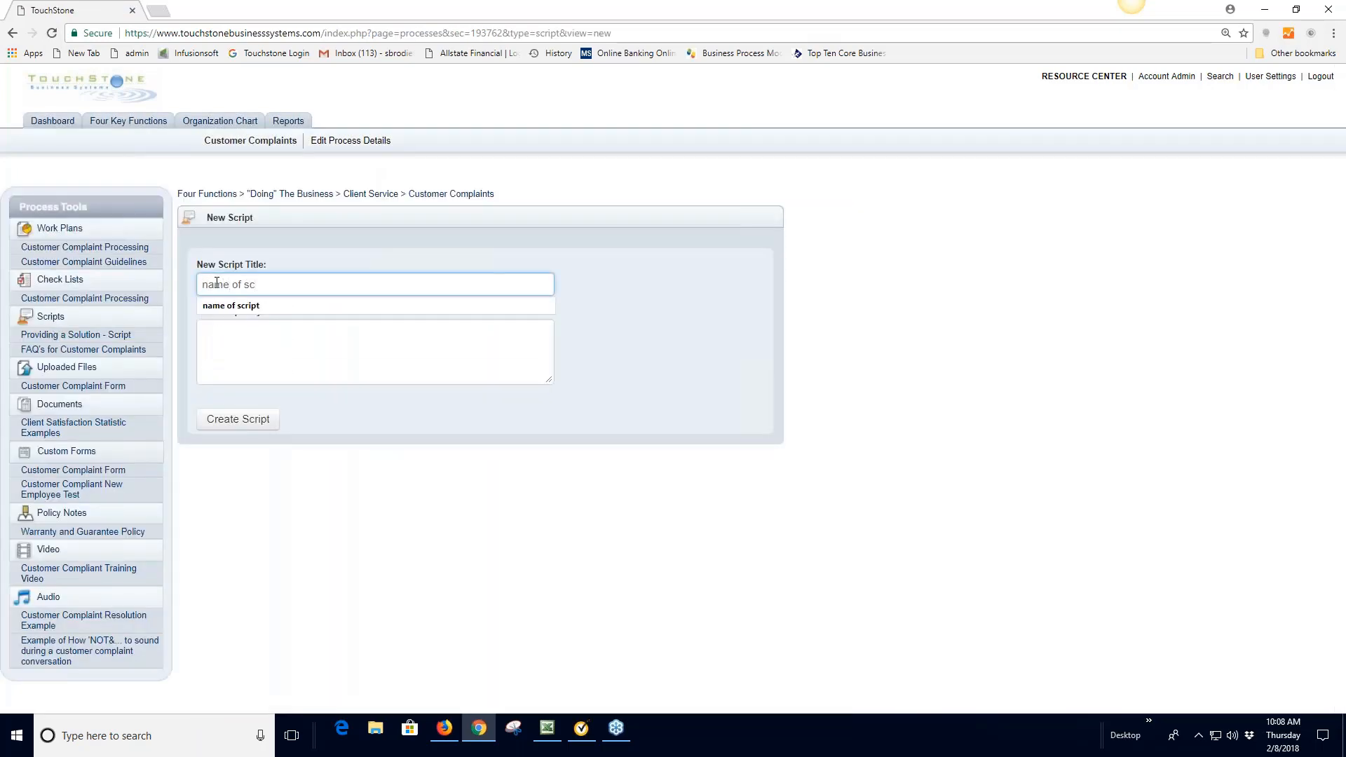
pyautogui.click(339, 349)
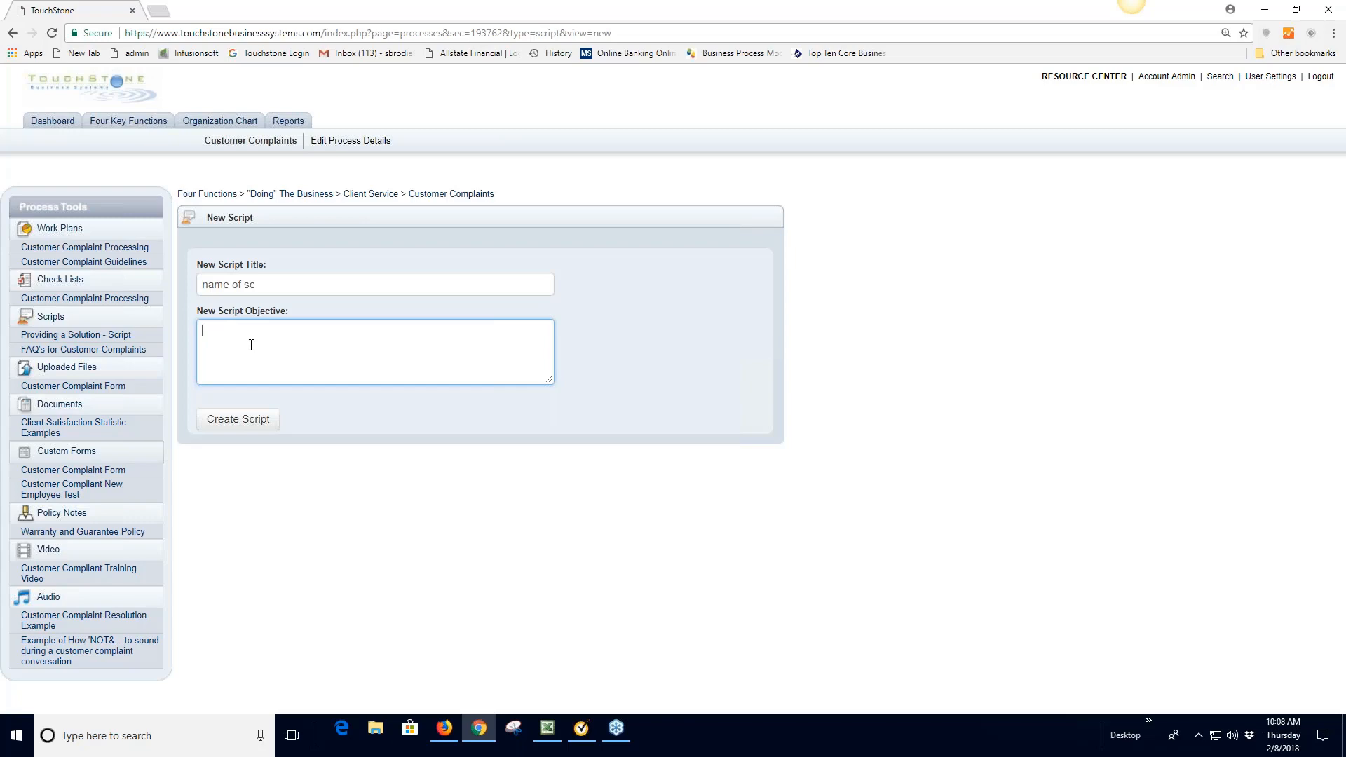
pyautogui.click(261, 421)
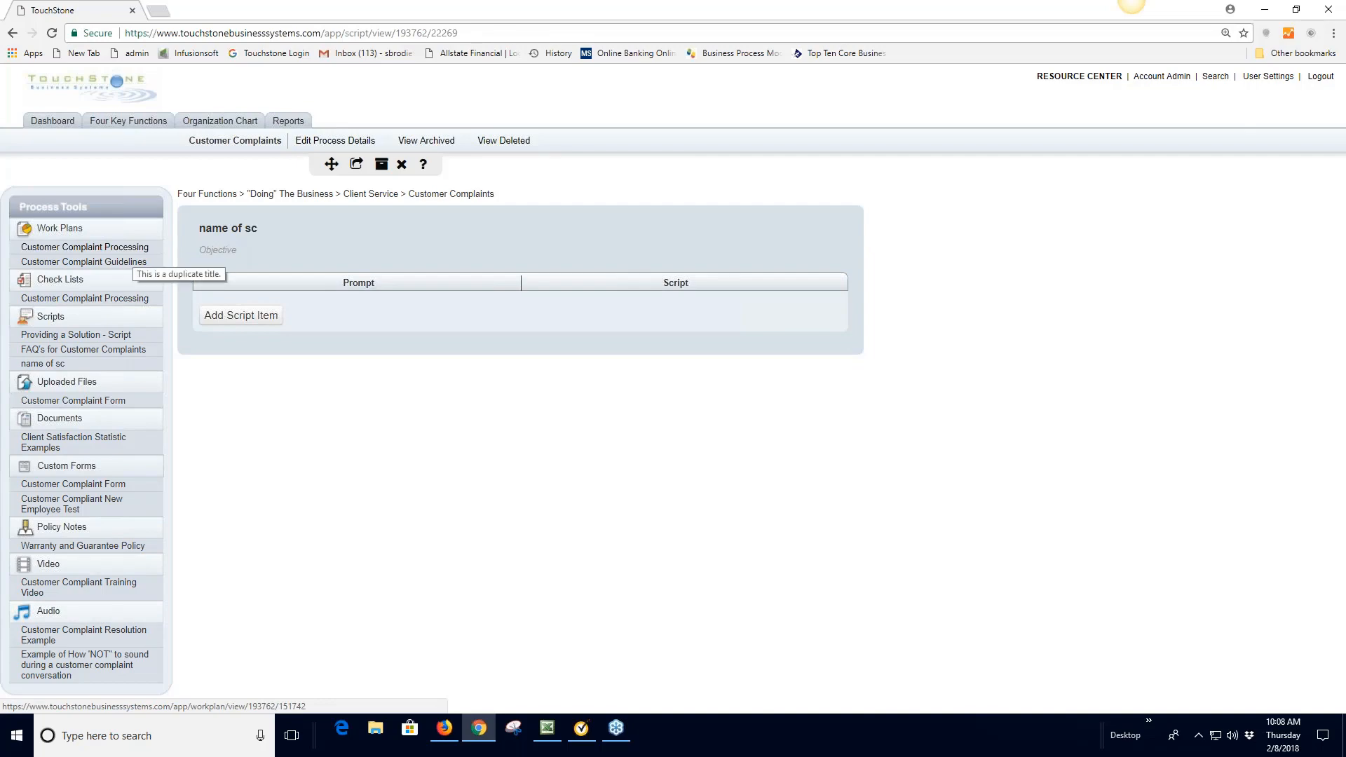
# Link "customer's" in the first task of the Customer Complaint Processing work plan to the script "Answer machine messages" and save the task
pyautogui.click(132, 251)
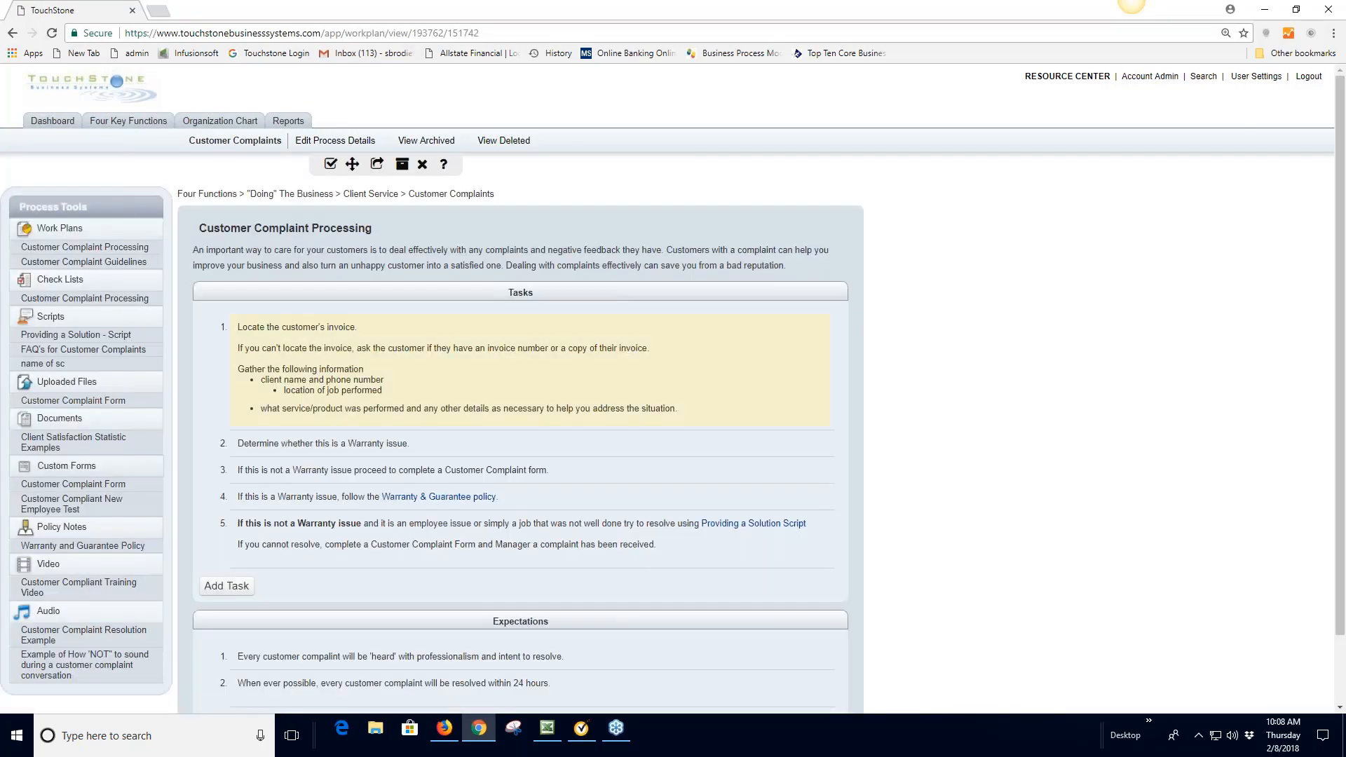
pyautogui.click(281, 328)
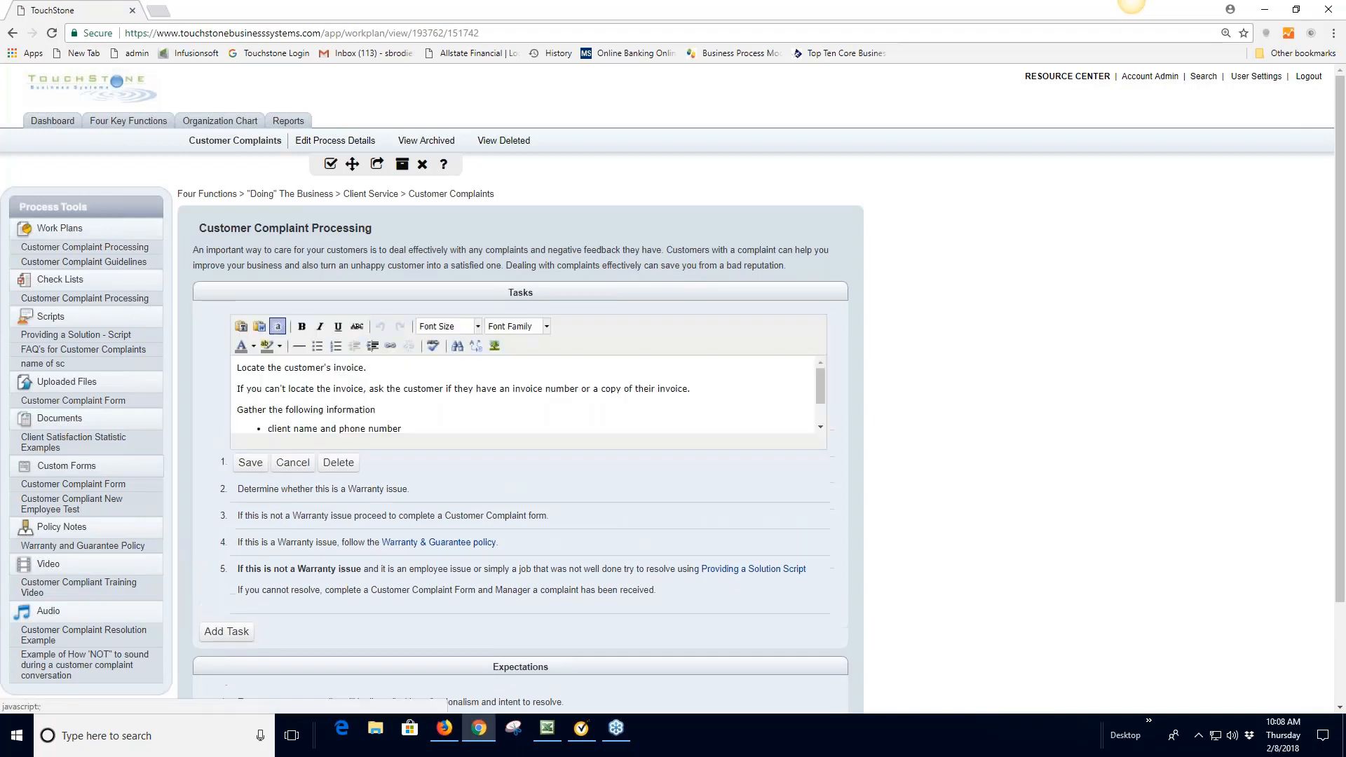
pyautogui.moveTo(296, 369); pyautogui.dragTo(336, 369)
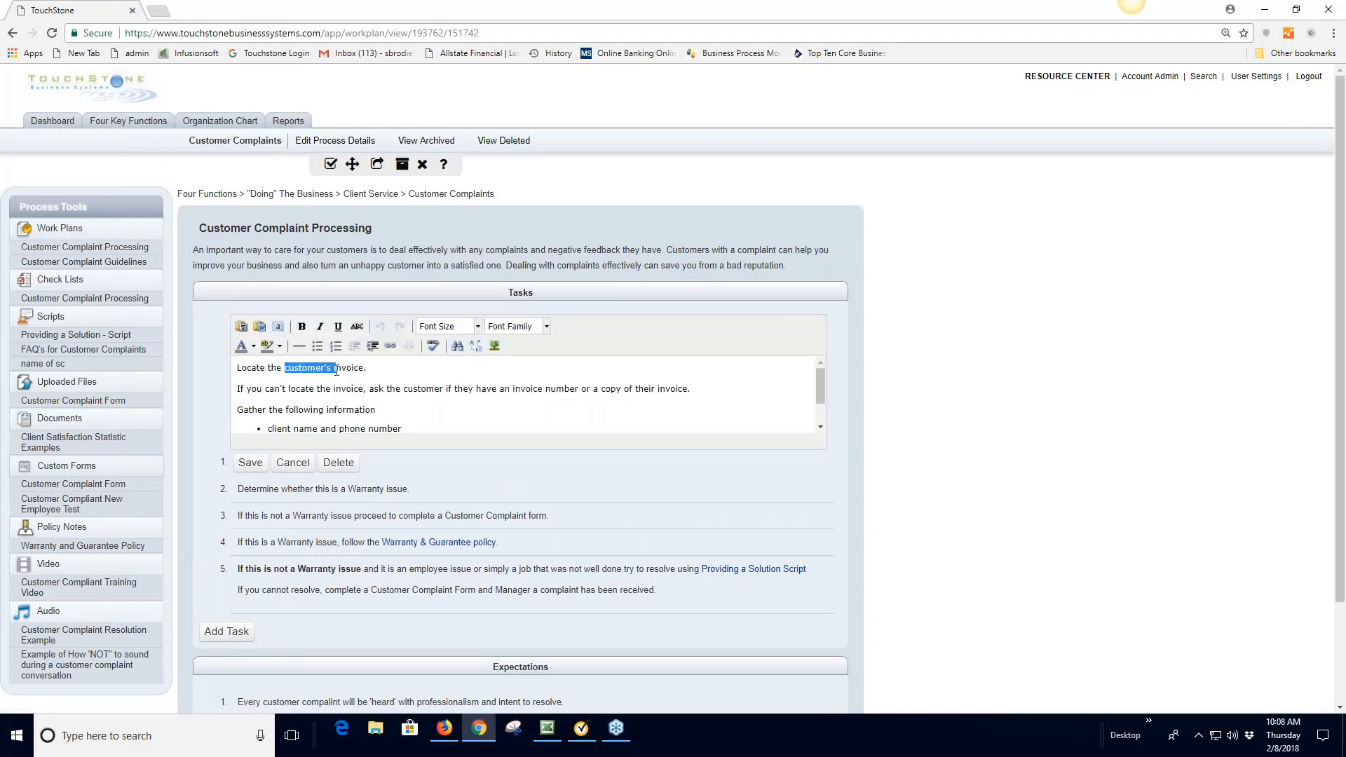
pyautogui.click(391, 347)
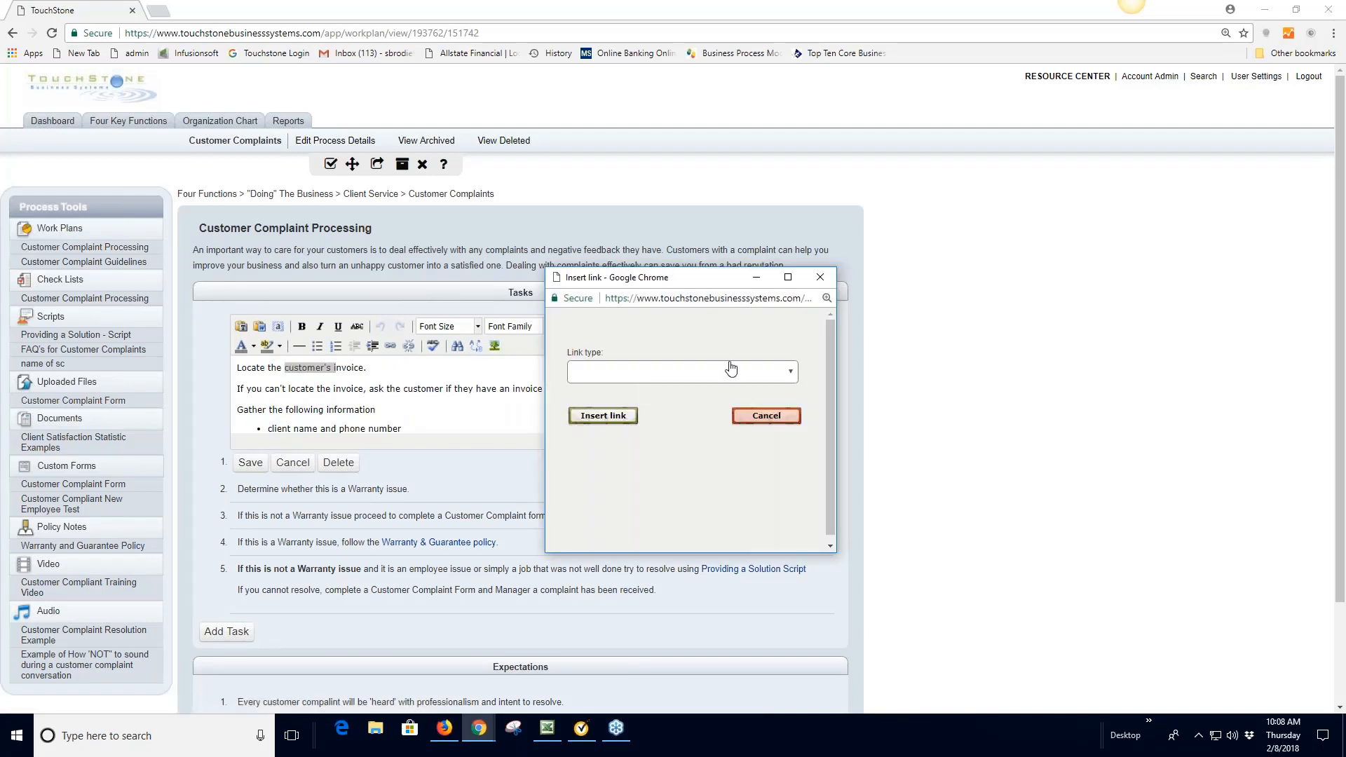
pyautogui.click(786, 378)
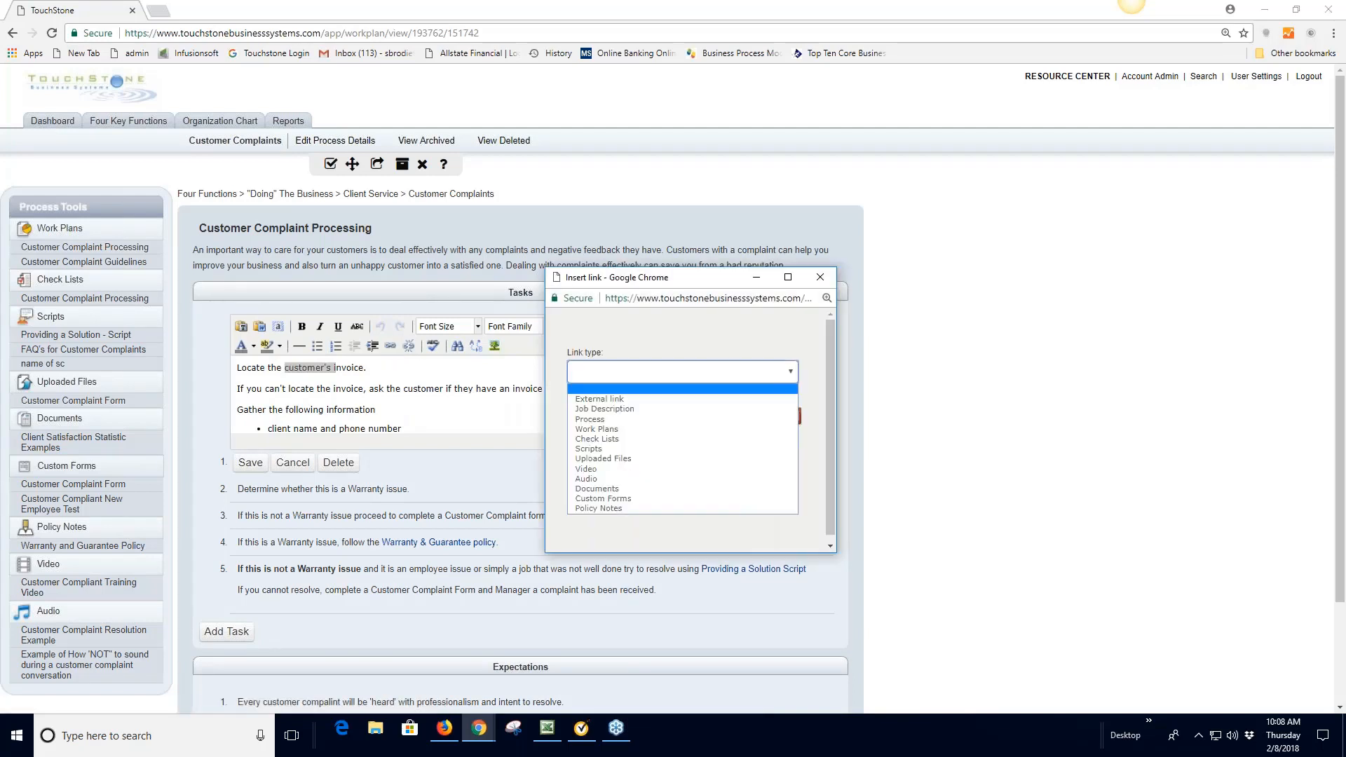
pyautogui.click(757, 457)
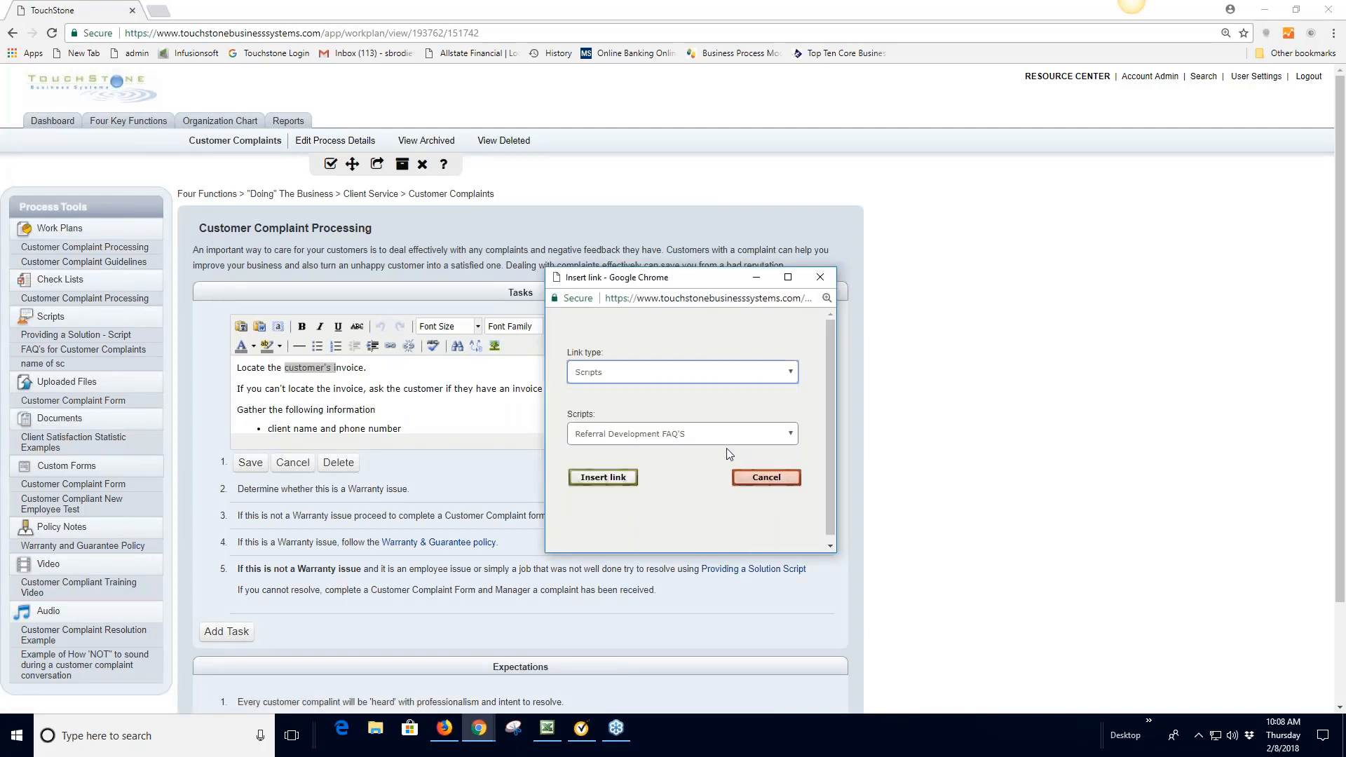
pyautogui.click(772, 442)
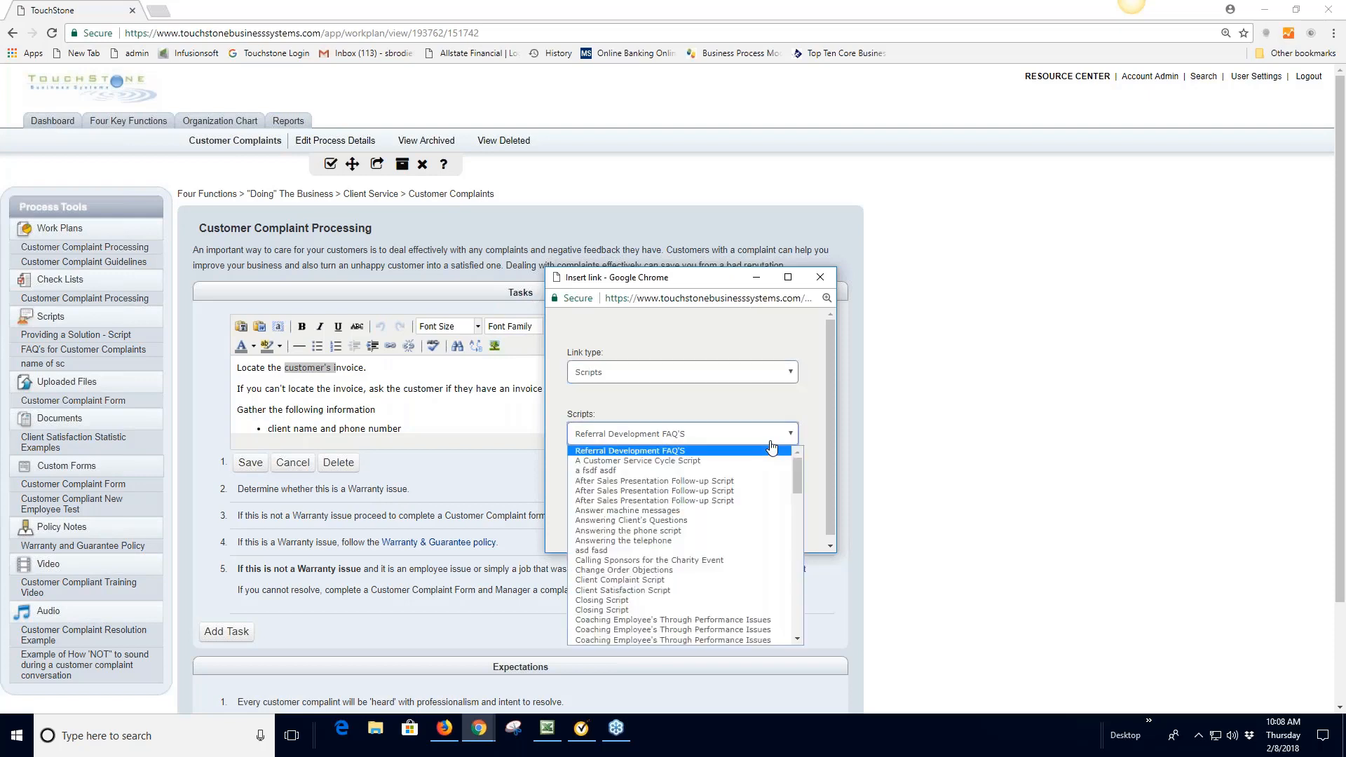
pyautogui.click(737, 512)
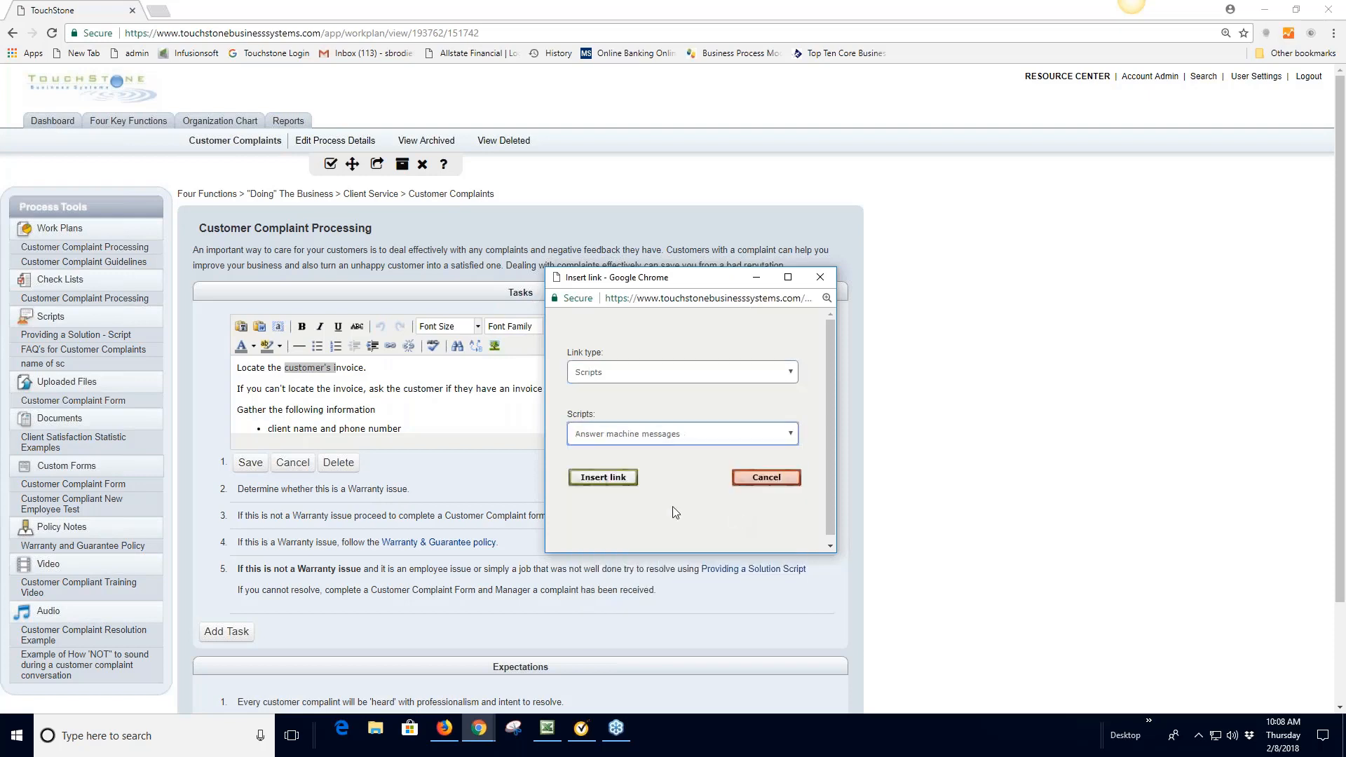
pyautogui.click(601, 480)
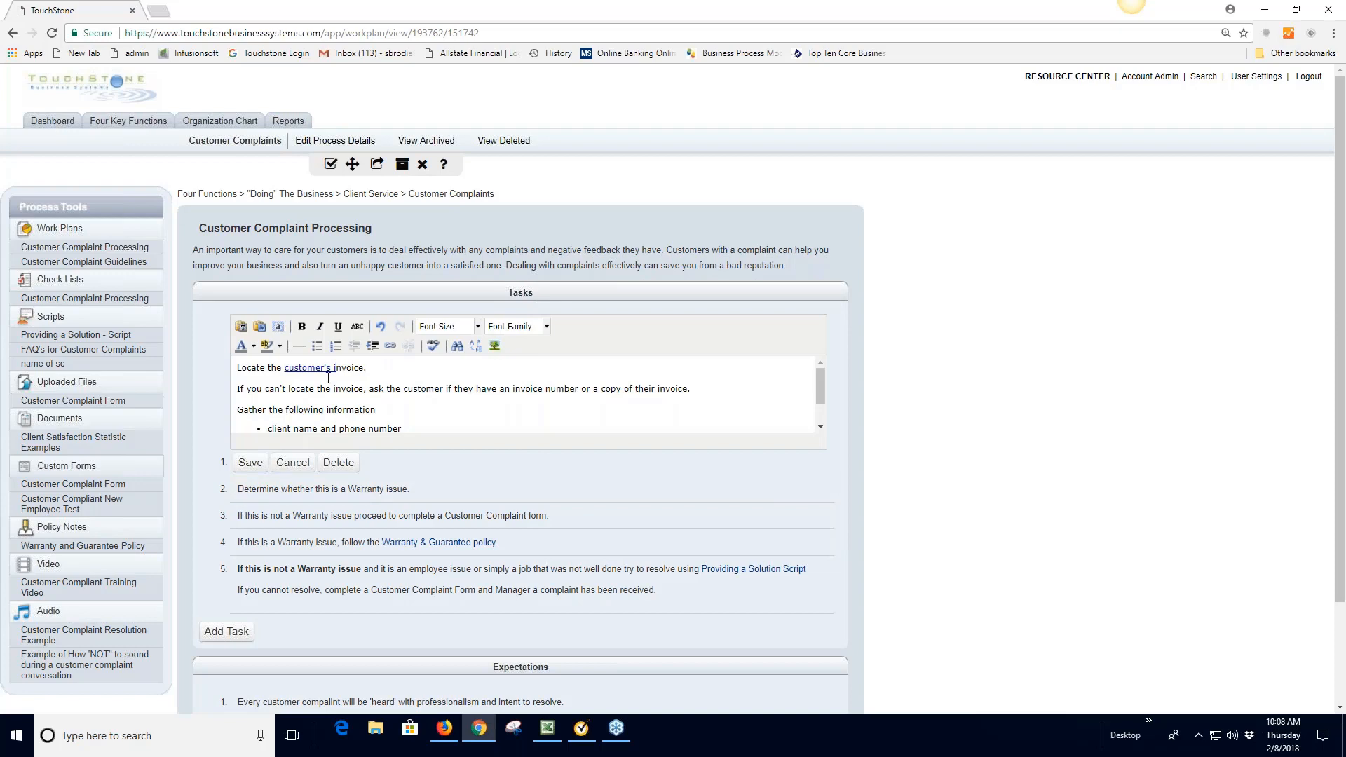
pyautogui.click(250, 462)
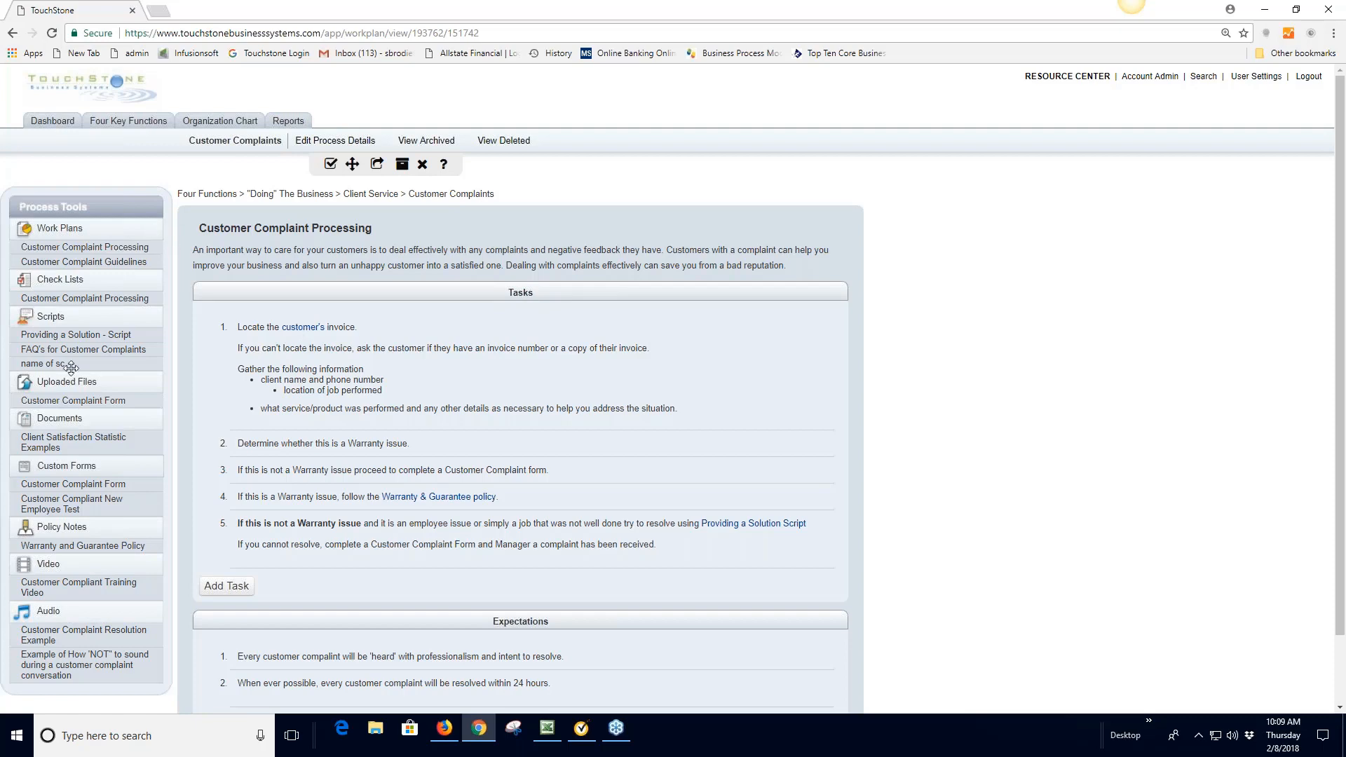
# Add a script item to the "name of sc" script with the prompt lines "greeting" and "question", and save it
pyautogui.click(40, 364)
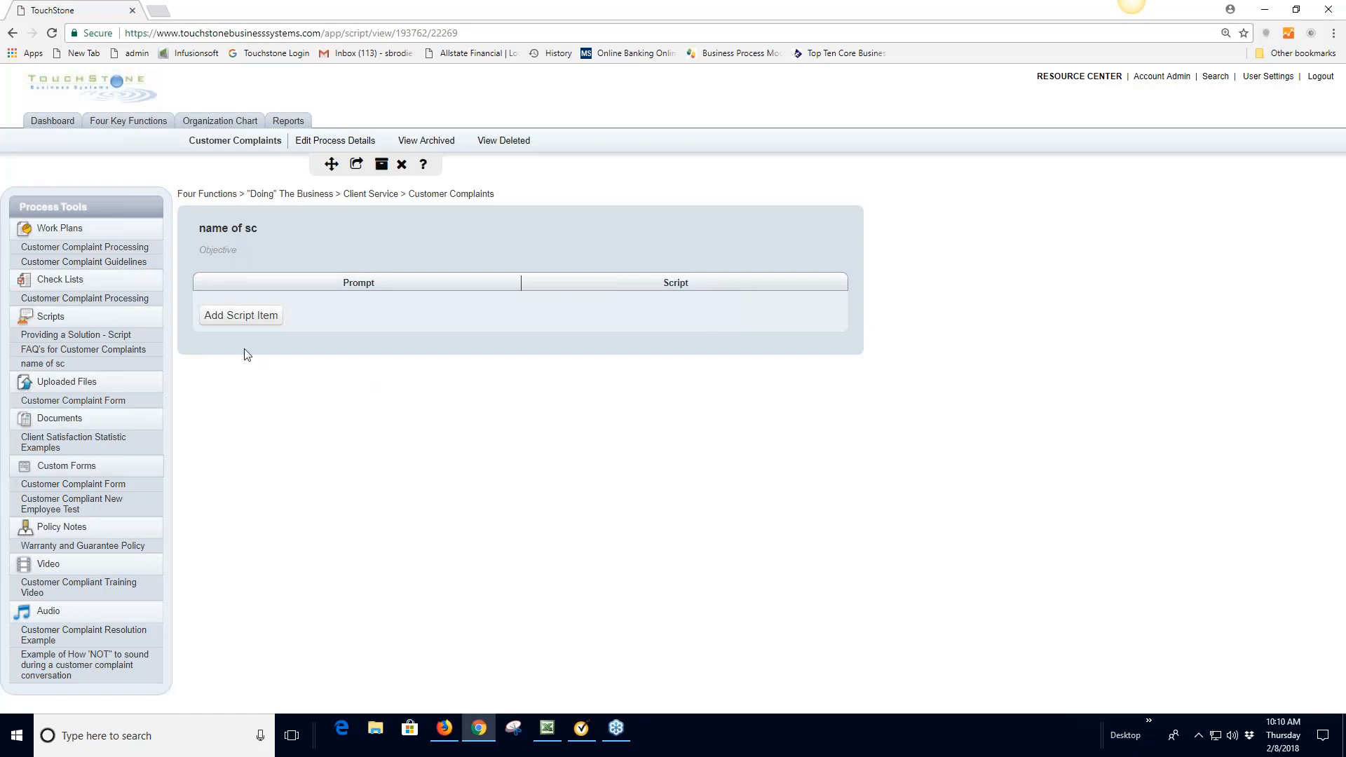
pyautogui.click(239, 317)
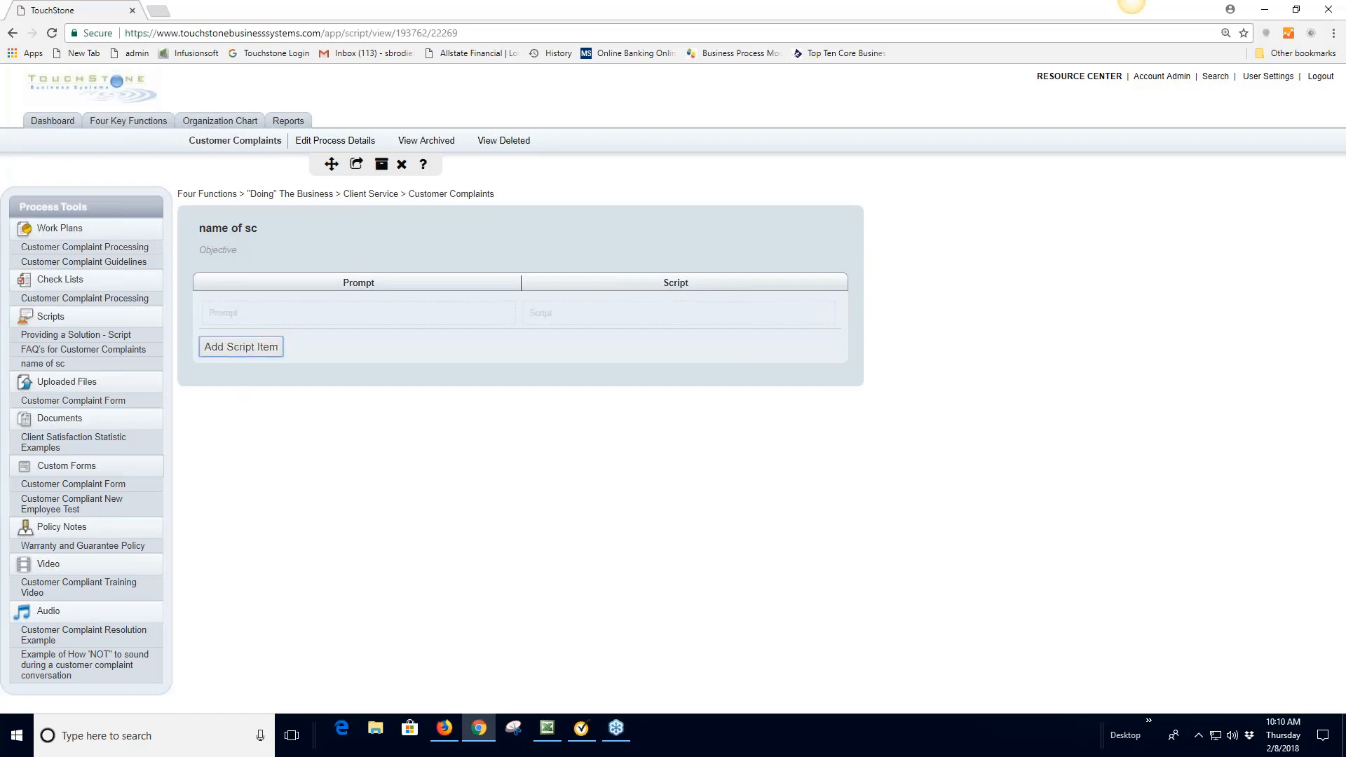
pyautogui.click(228, 316)
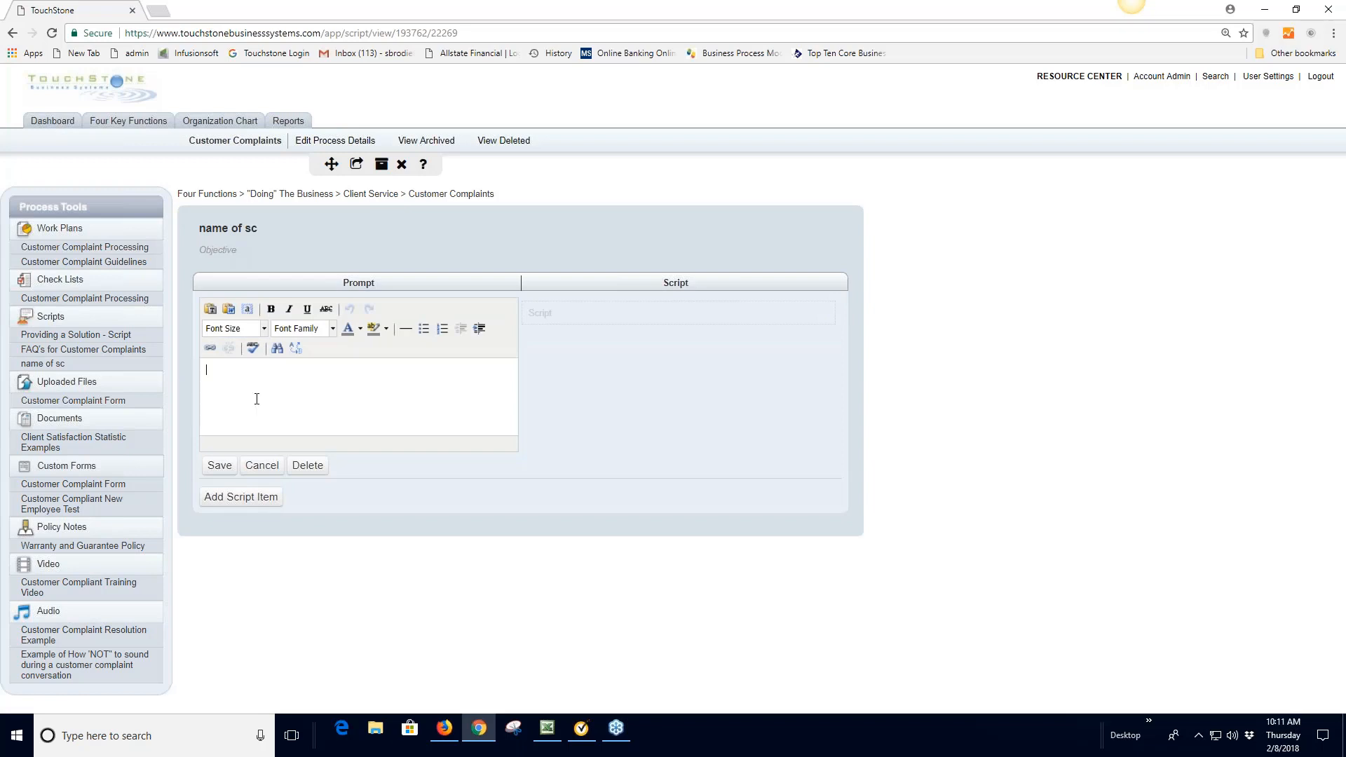
pyautogui.write('greeting ')
pyautogui.write('question')
pyautogui.click(219, 465)
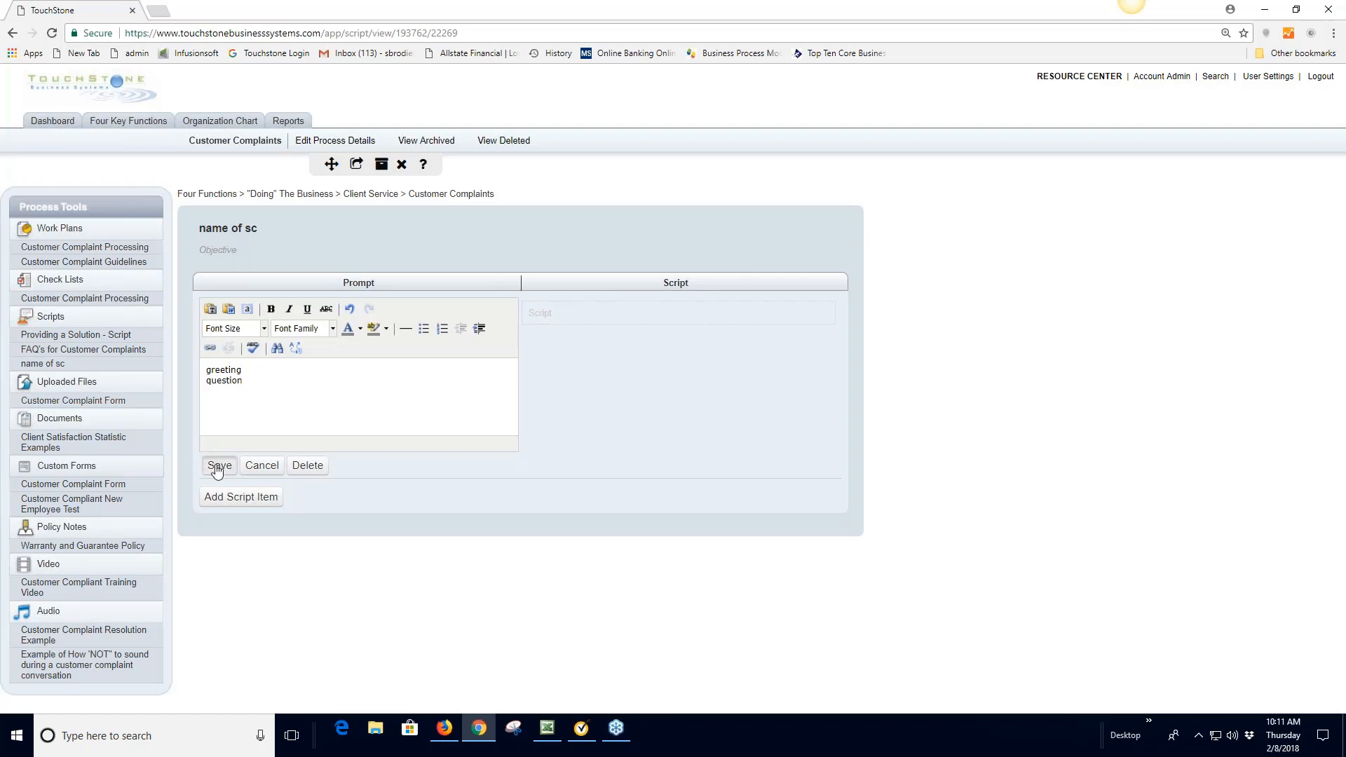
# Enter "Hi Thanks" and "answer" as separate lines of script text for the greeting item and save it
pyautogui.click(541, 313)
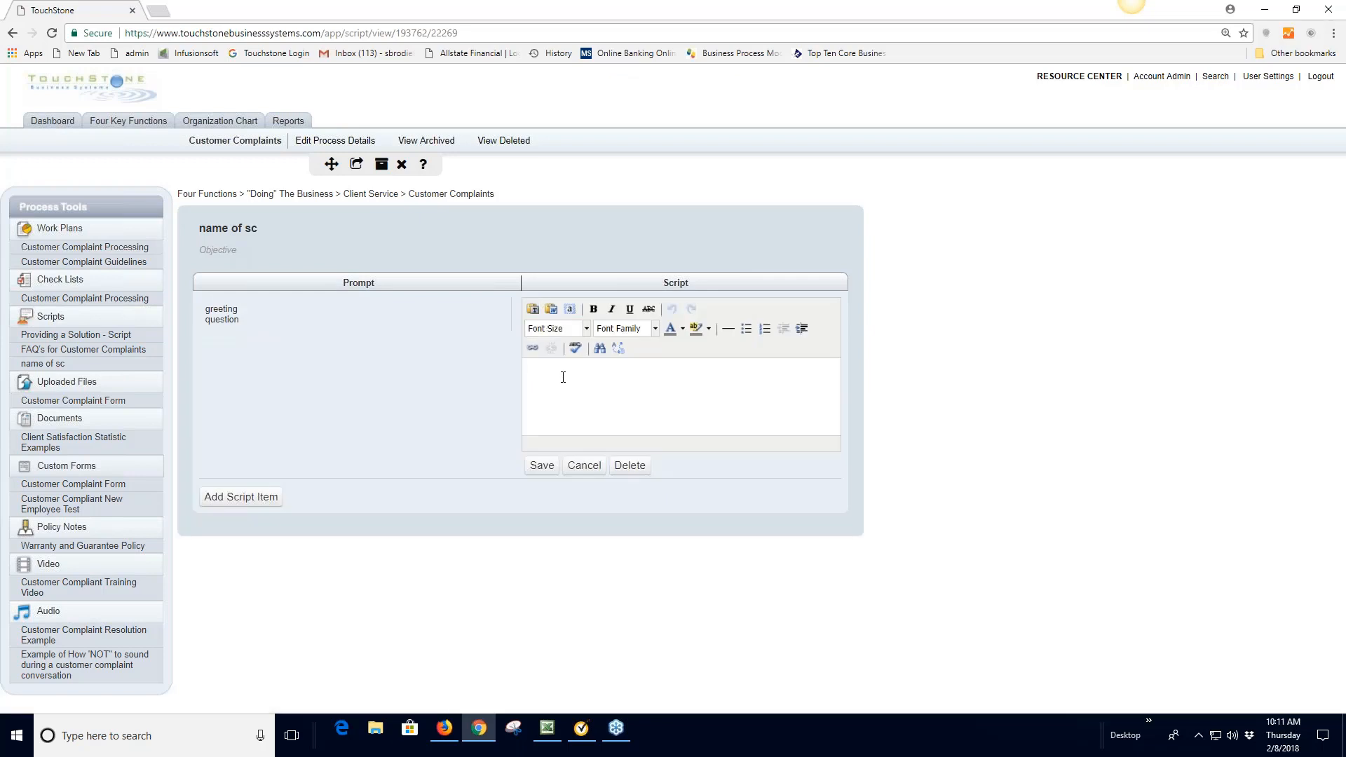
pyautogui.write('Hi Thank')
pyautogui.write('s')
pyautogui.write('nswer')
pyautogui.click(543, 466)
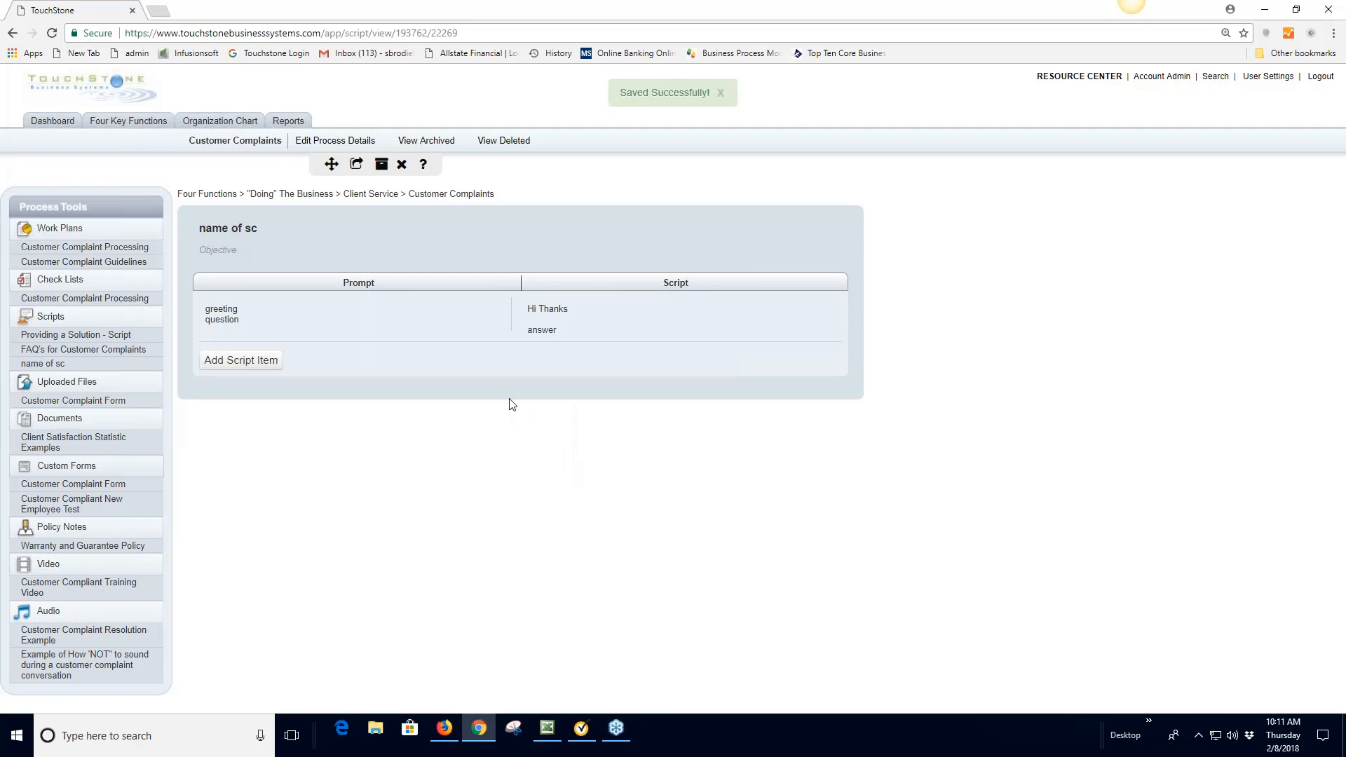
# Add a second script item with the prompt "listen" and save it
pyautogui.click(249, 361)
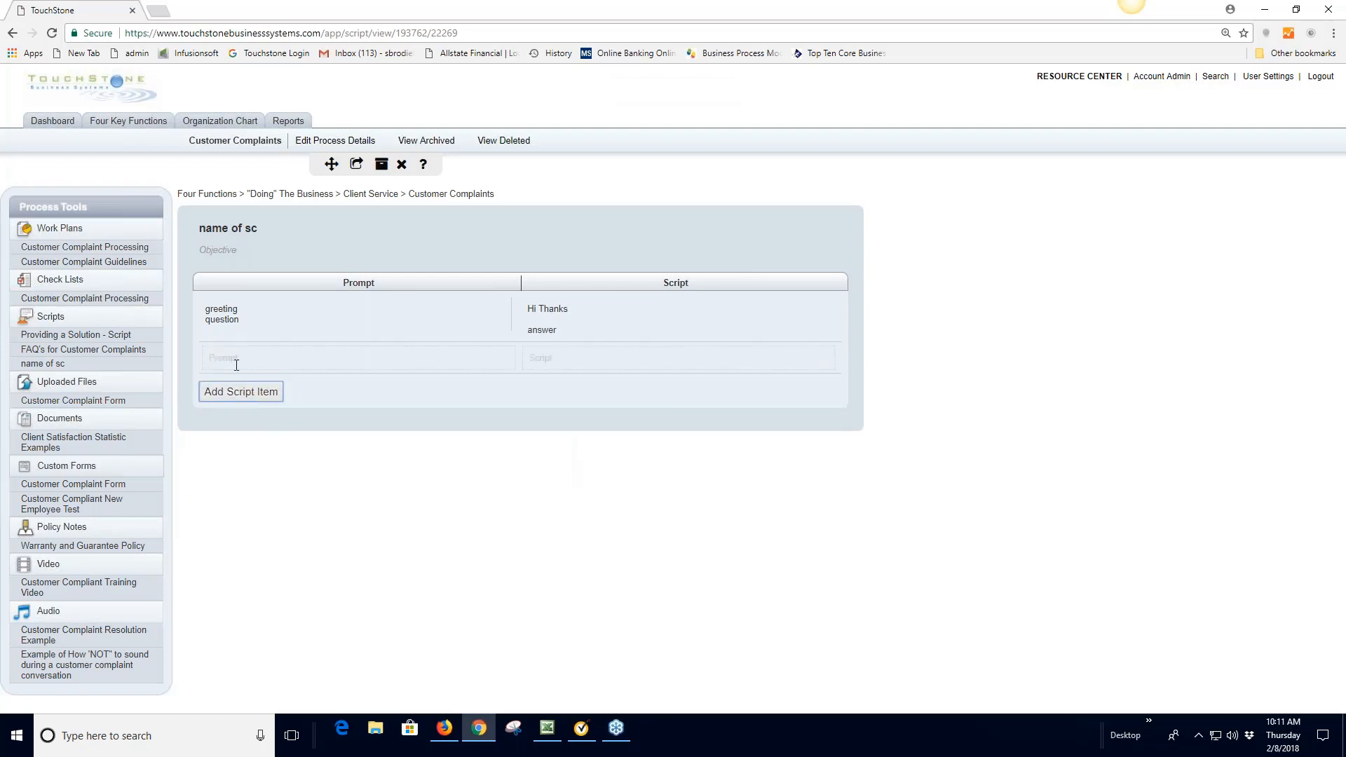
pyautogui.click(237, 361)
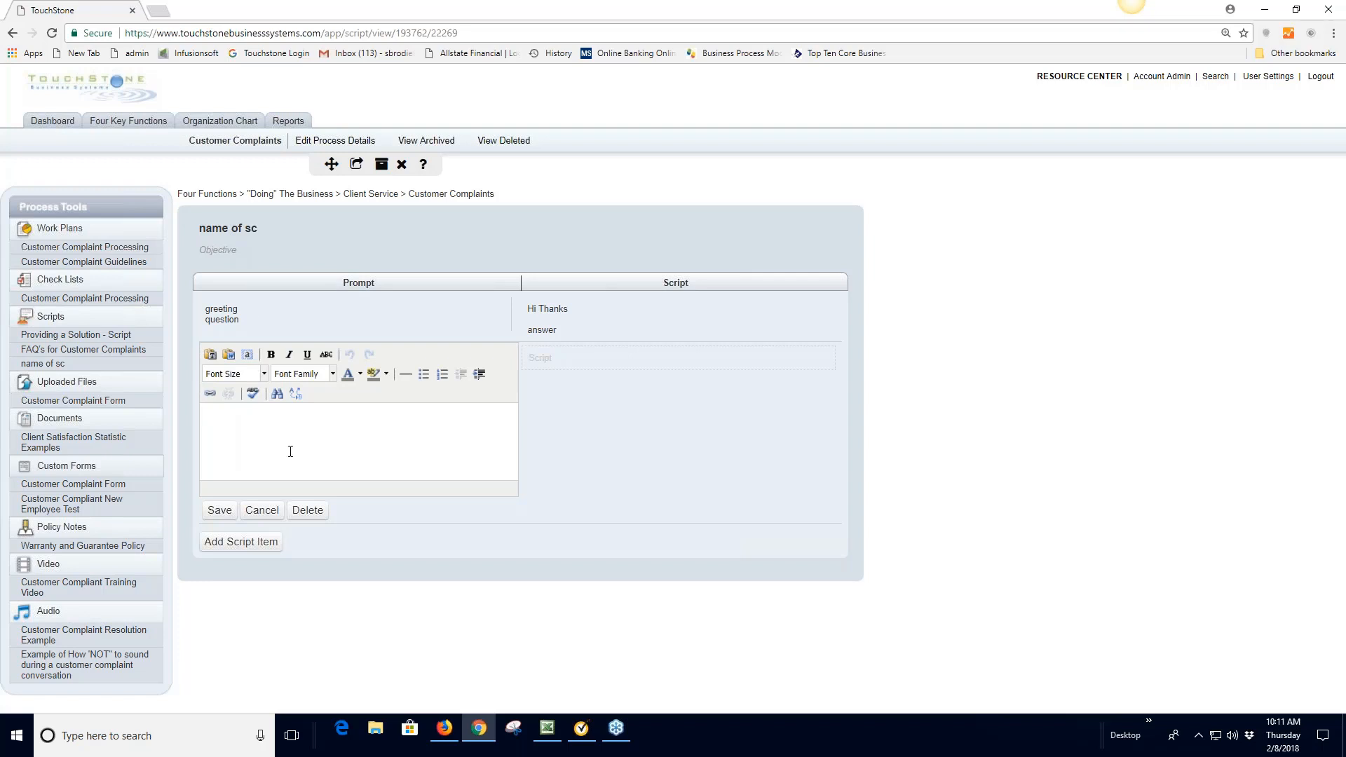
pyautogui.write('isten')
pyautogui.click(221, 513)
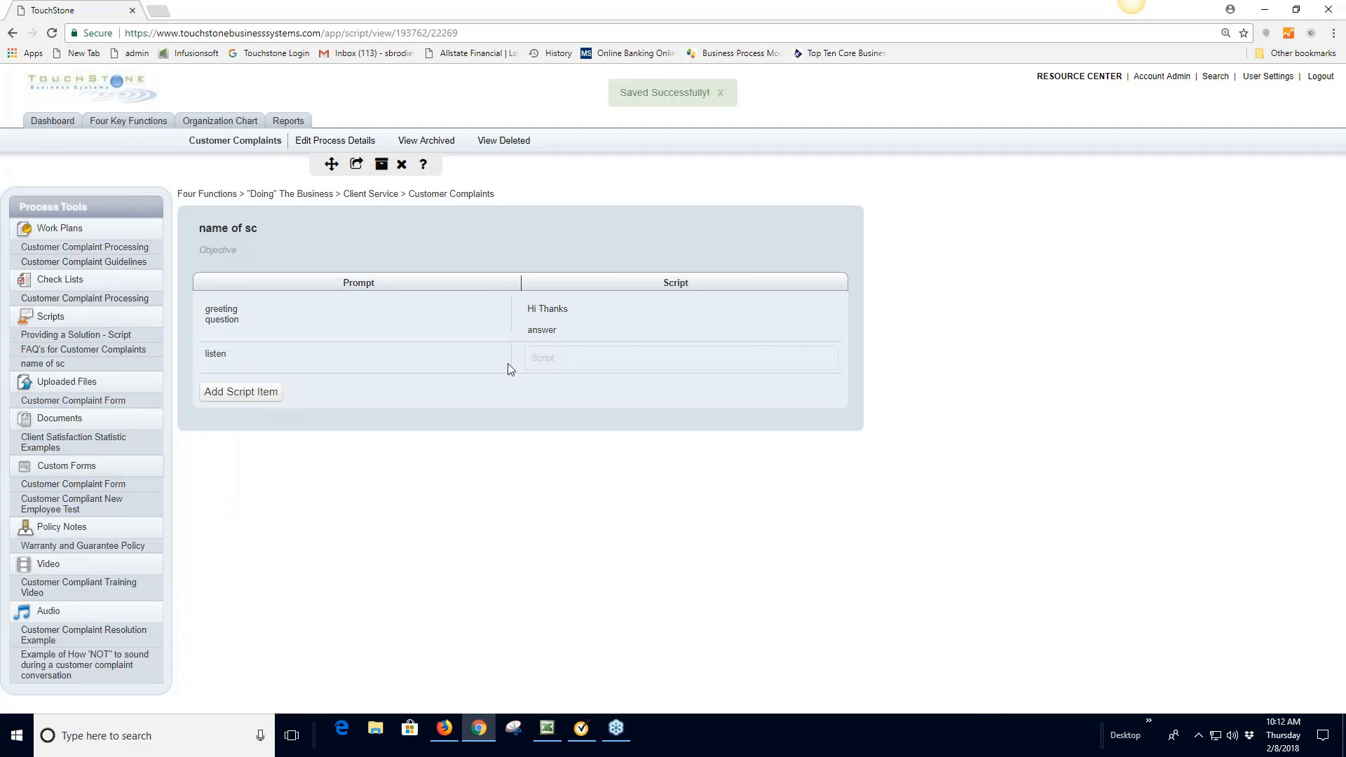
# Save "Yes im listening" as the script text of the listen item and move that item above the greeting item
pyautogui.click(561, 360)
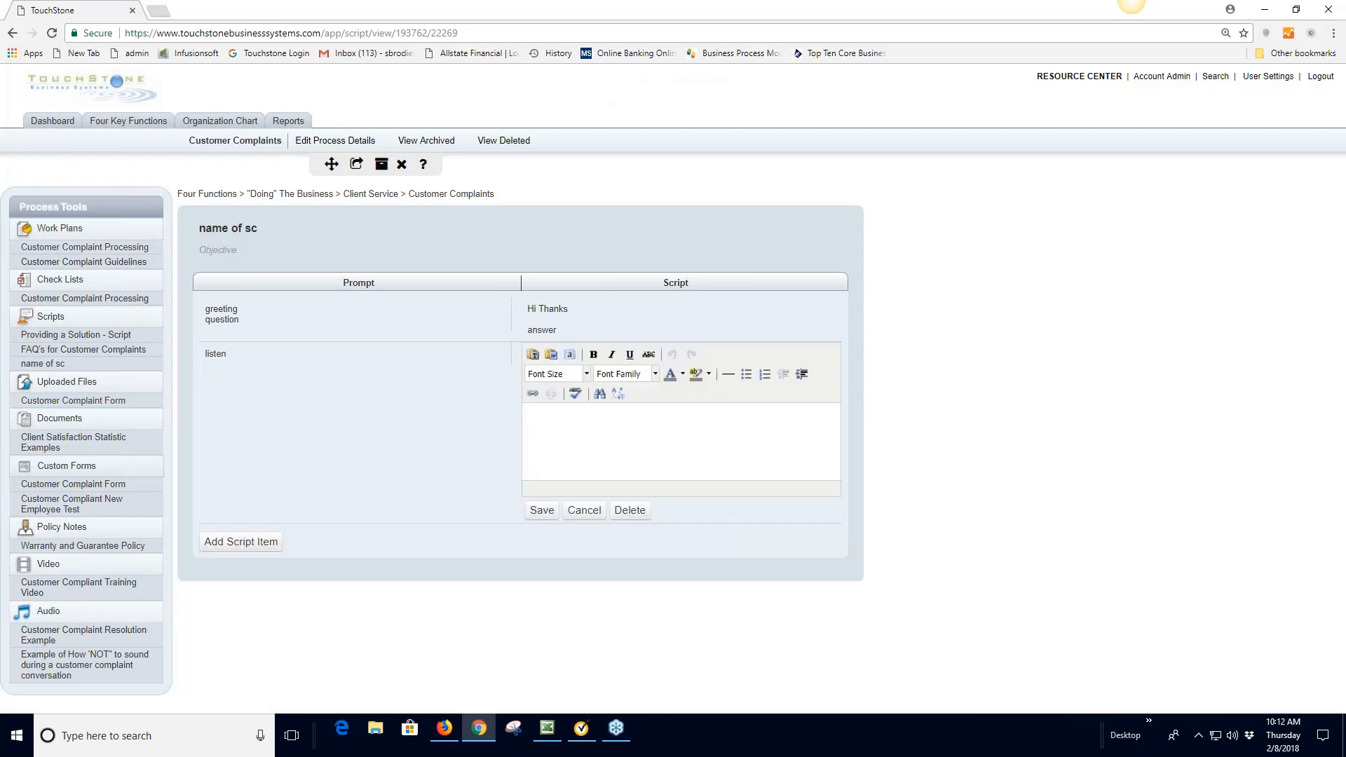
pyautogui.write('Yes im listening')
pyautogui.click(542, 510)
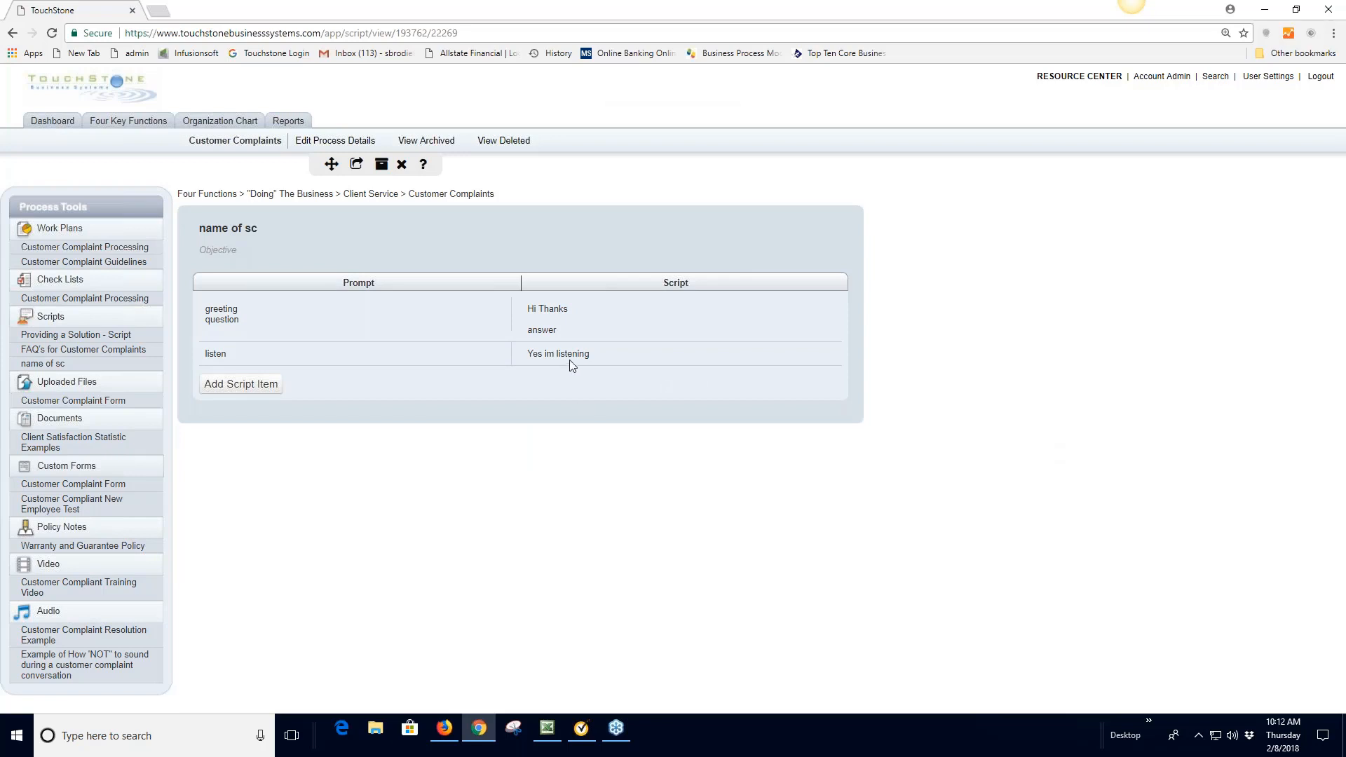
pyautogui.moveTo(569, 359); pyautogui.dragTo(572, 307)
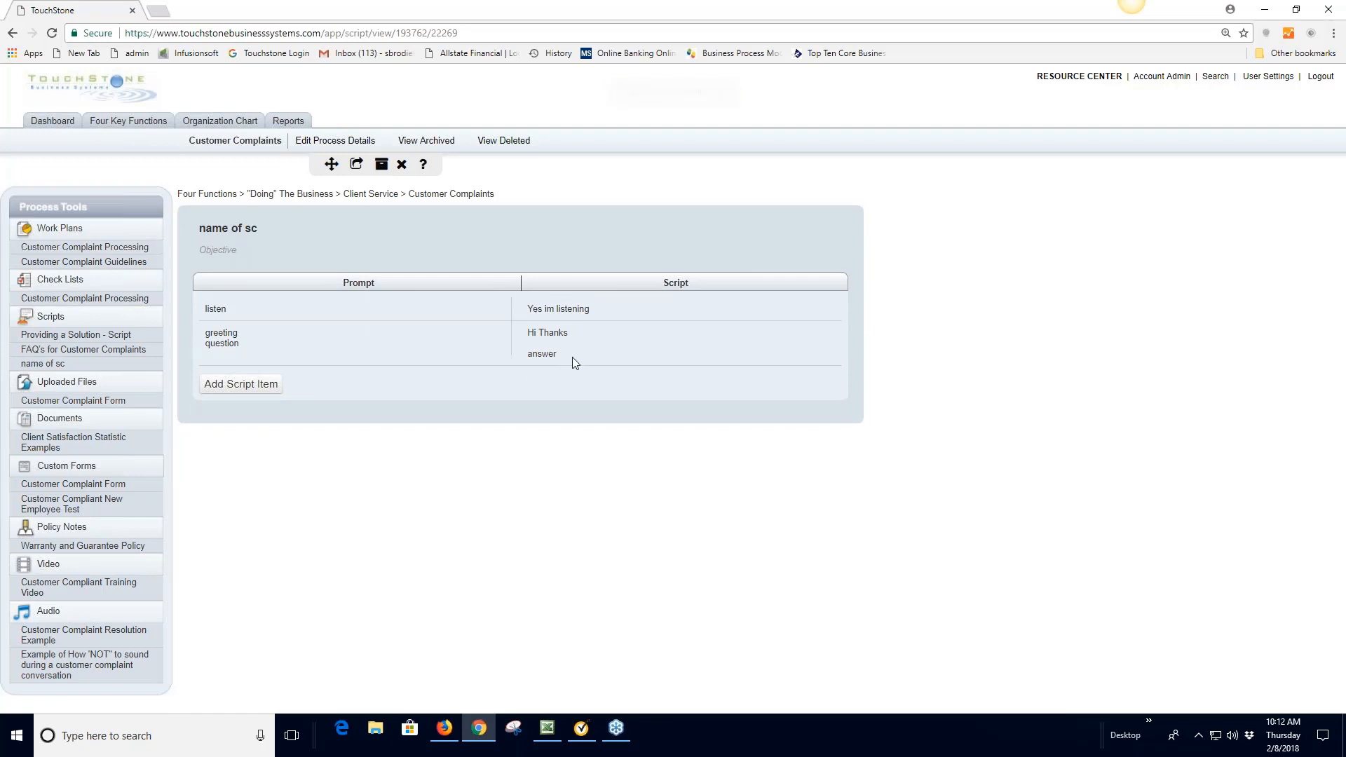
pyautogui.click(558, 332)
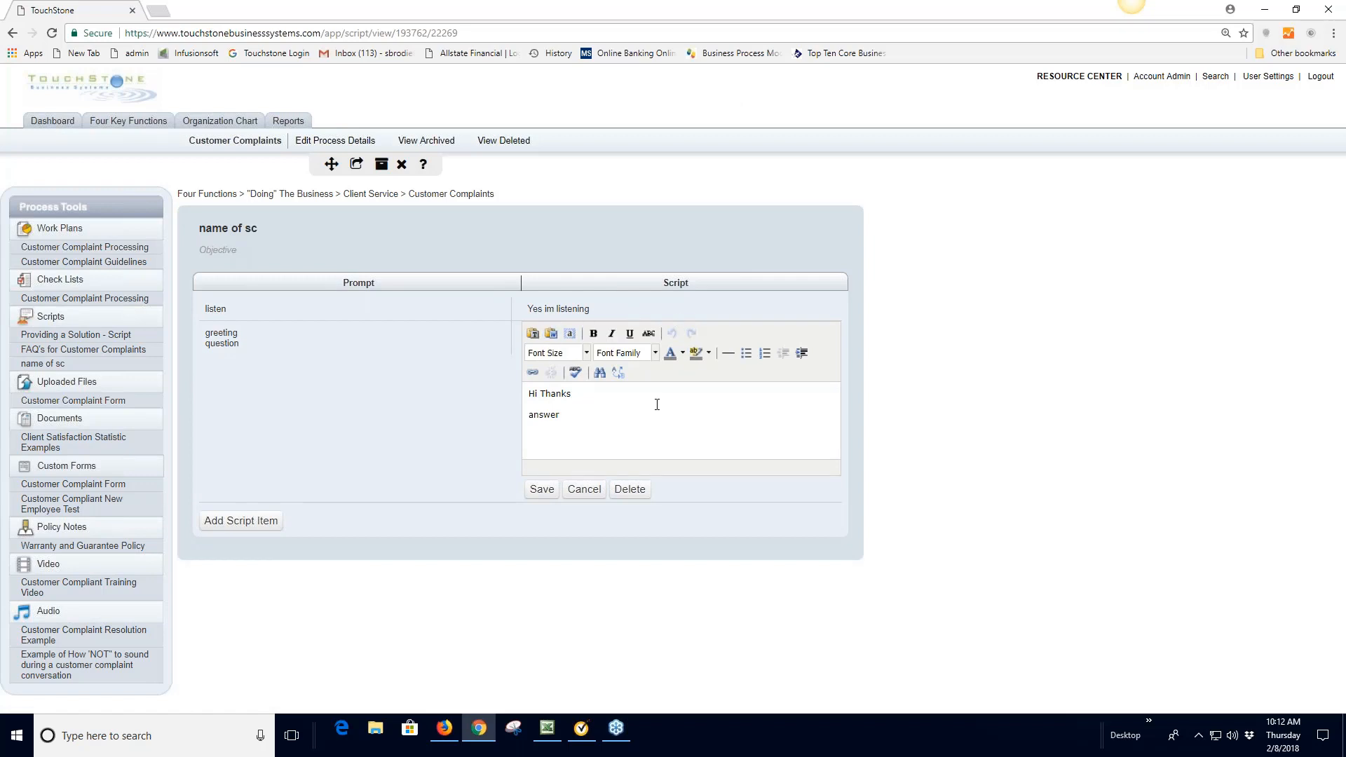
pyautogui.click(583, 489)
pyautogui.click(730, 109)
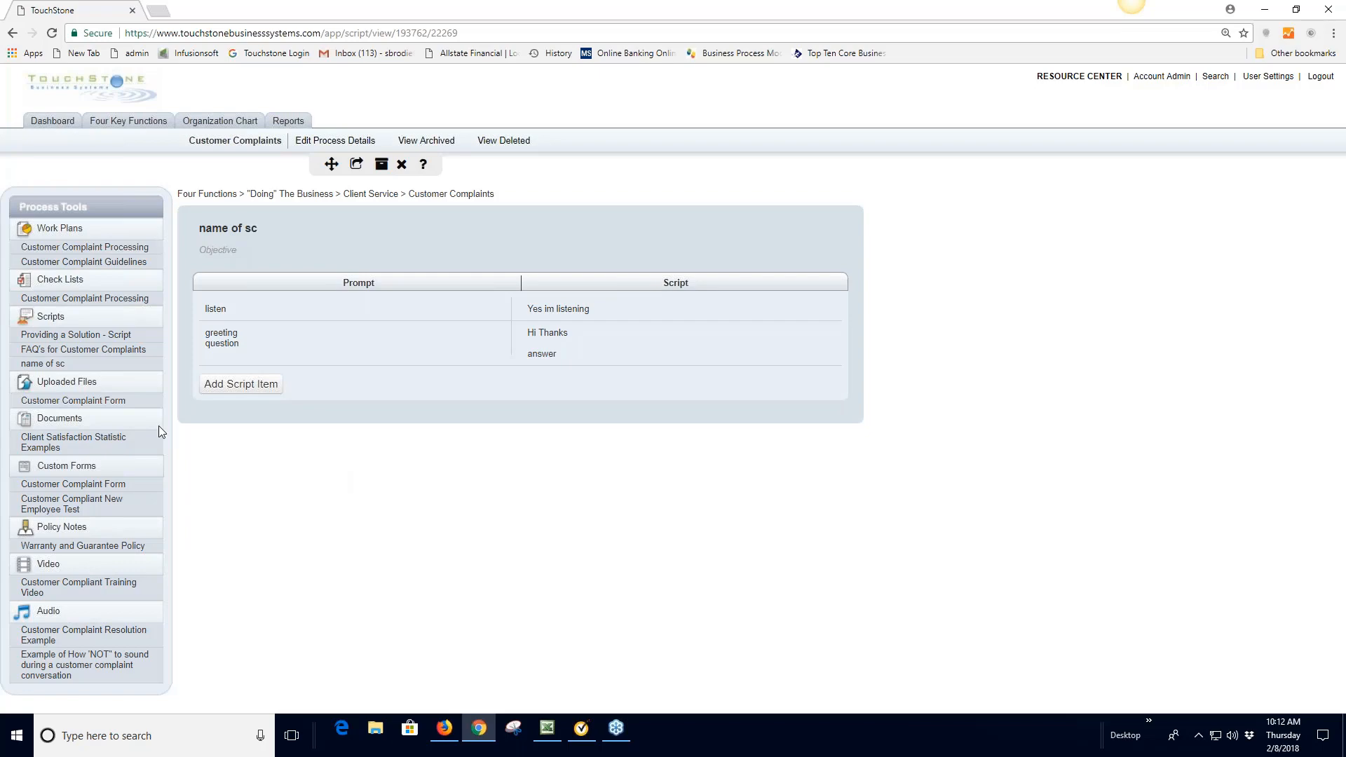
# Review the "Providing a Solution - Script", its linked CRM "Entering Notes" work plan, and the "FAQ's for Customer Complaints" script
pyautogui.click(87, 337)
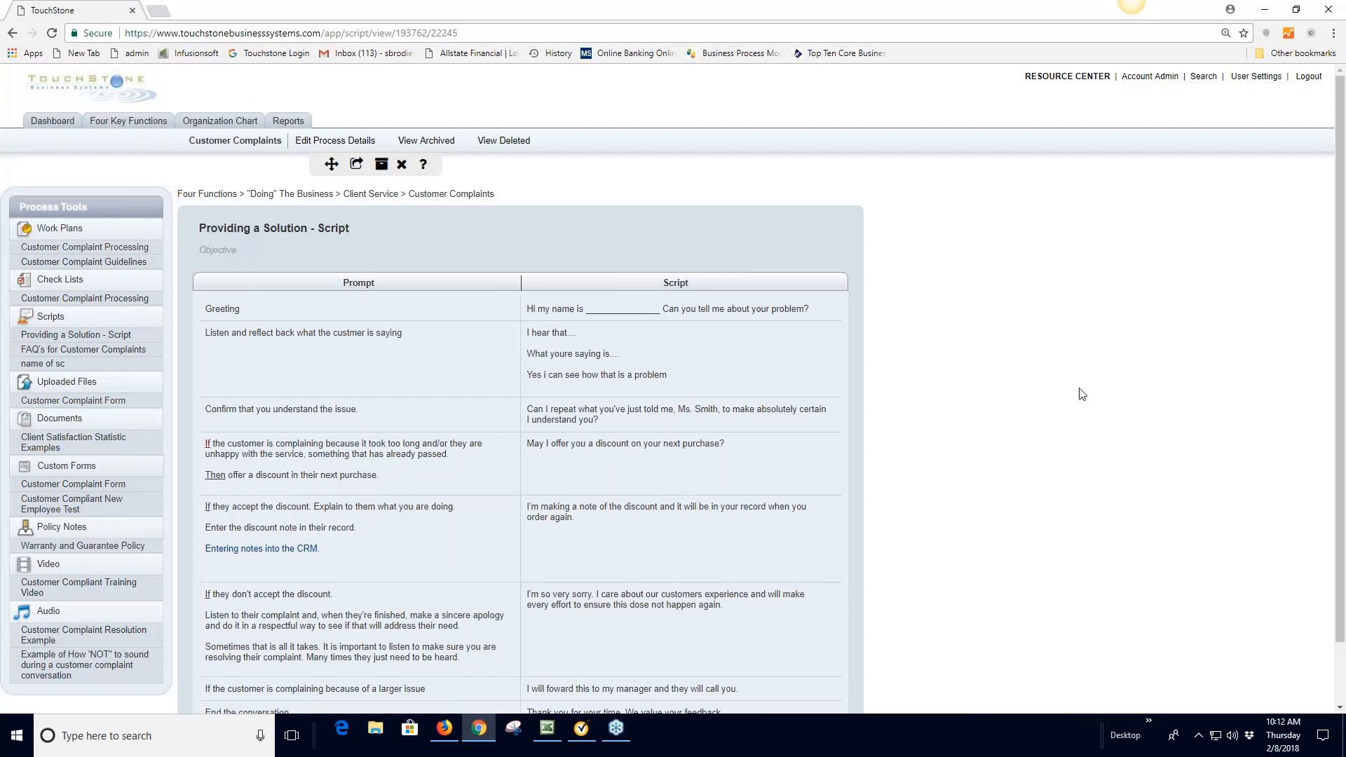
pyautogui.scroll(-1, 1083, 391)
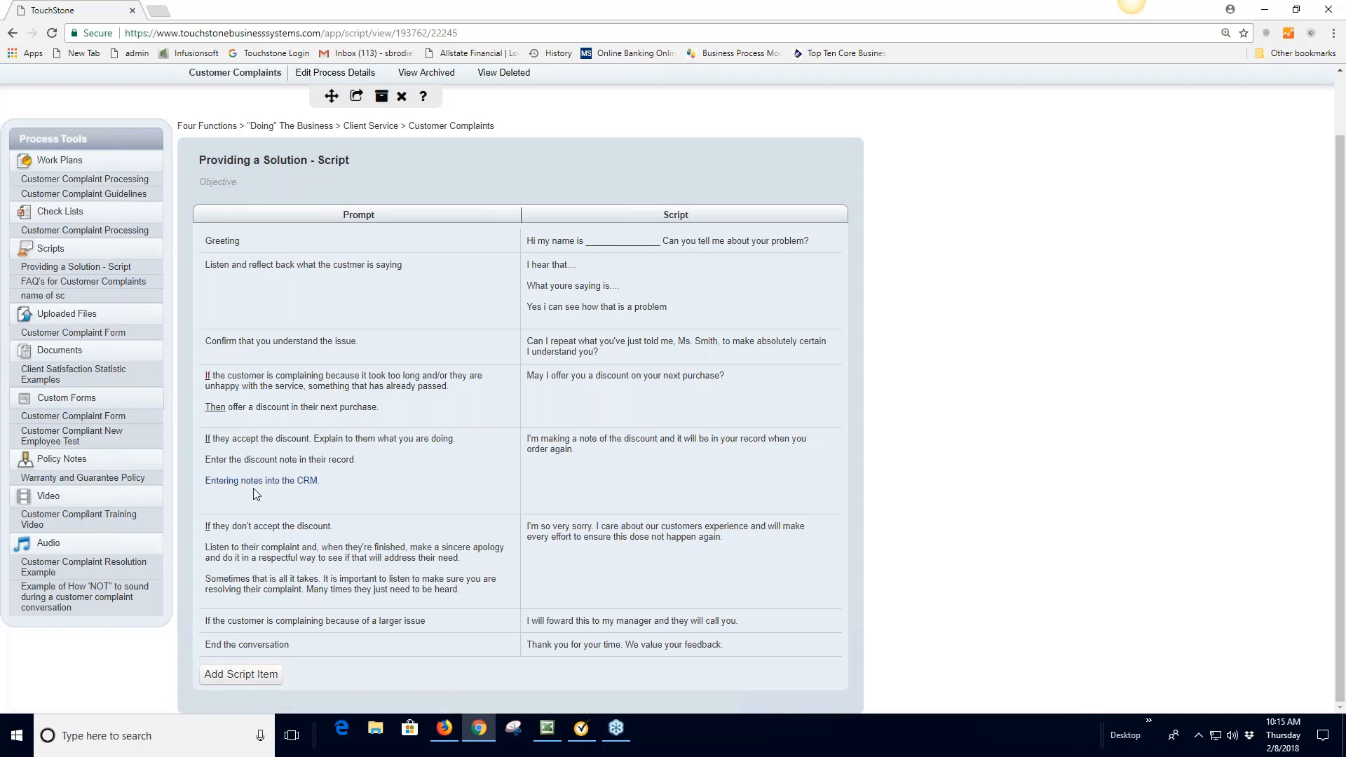
pyautogui.click(288, 491)
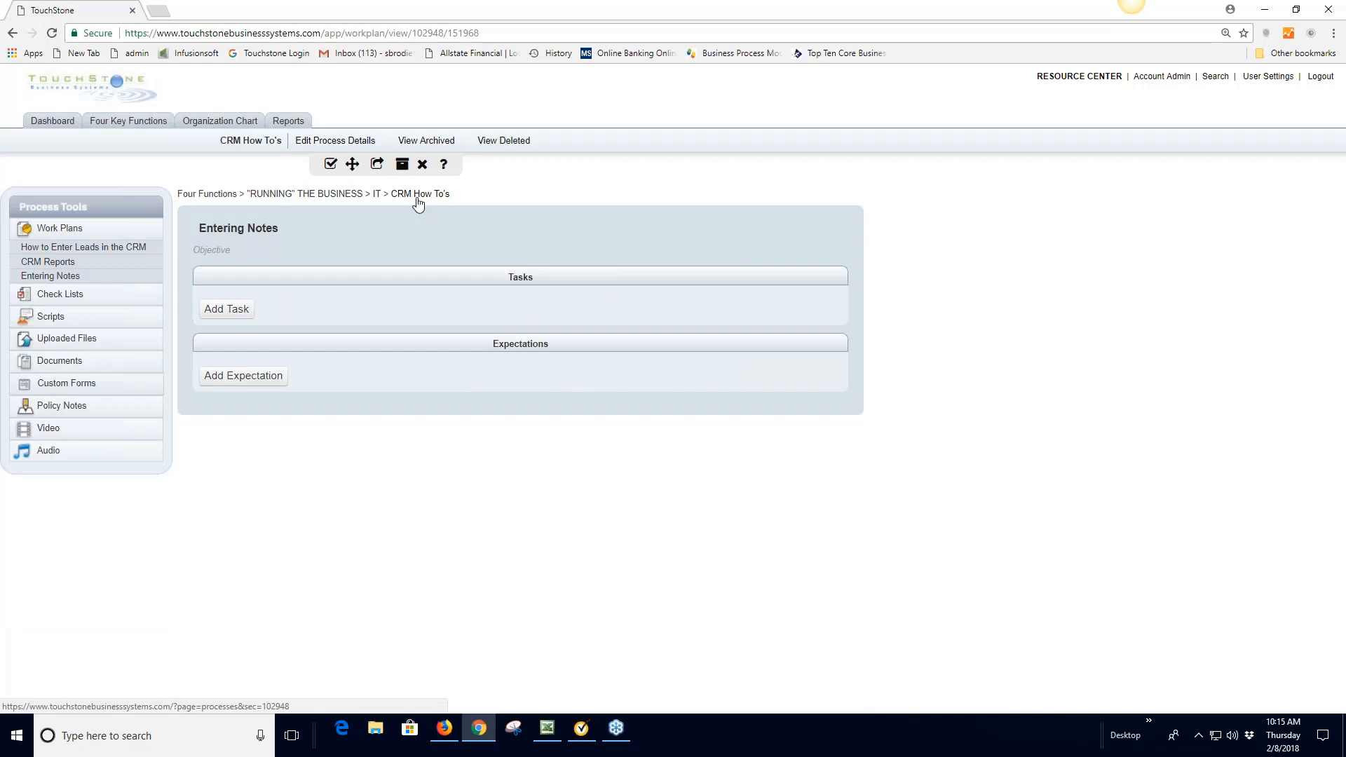
pyautogui.click(11, 35)
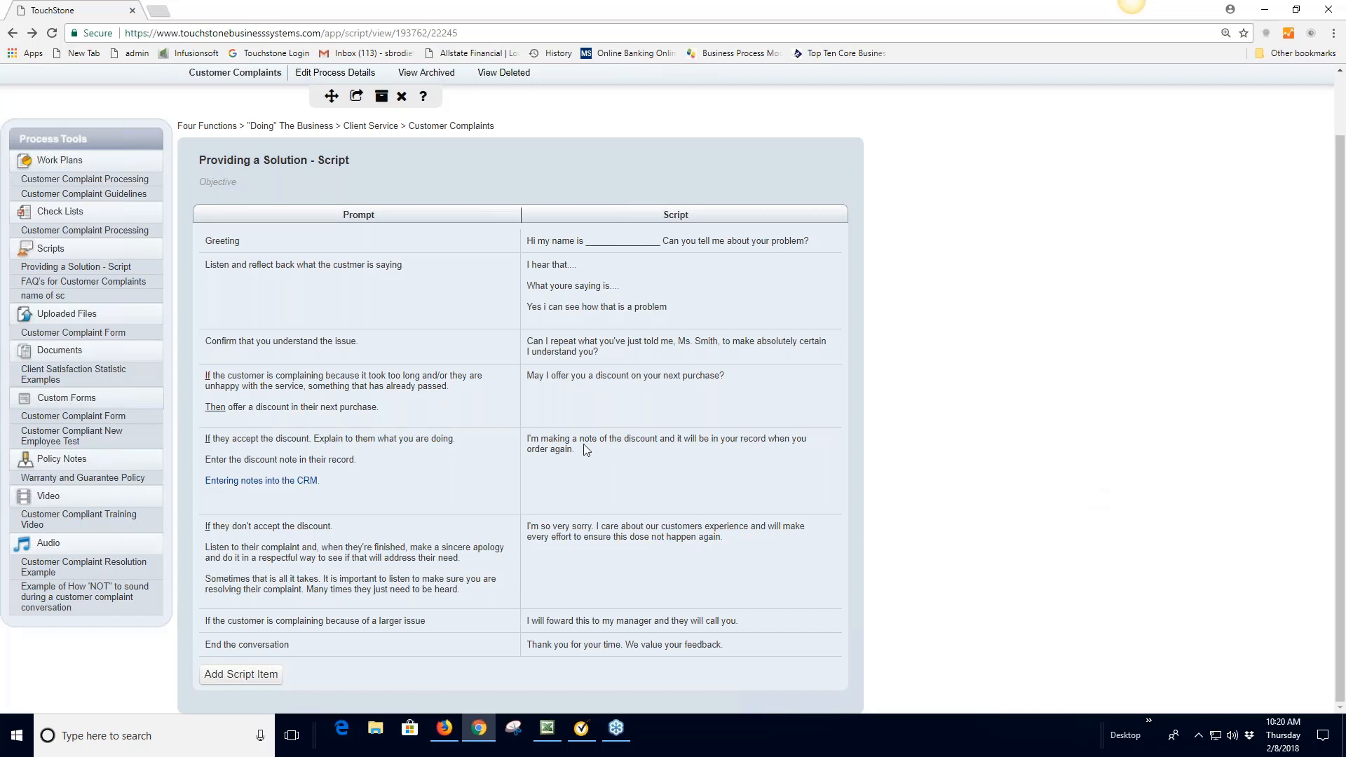
pyautogui.click(95, 282)
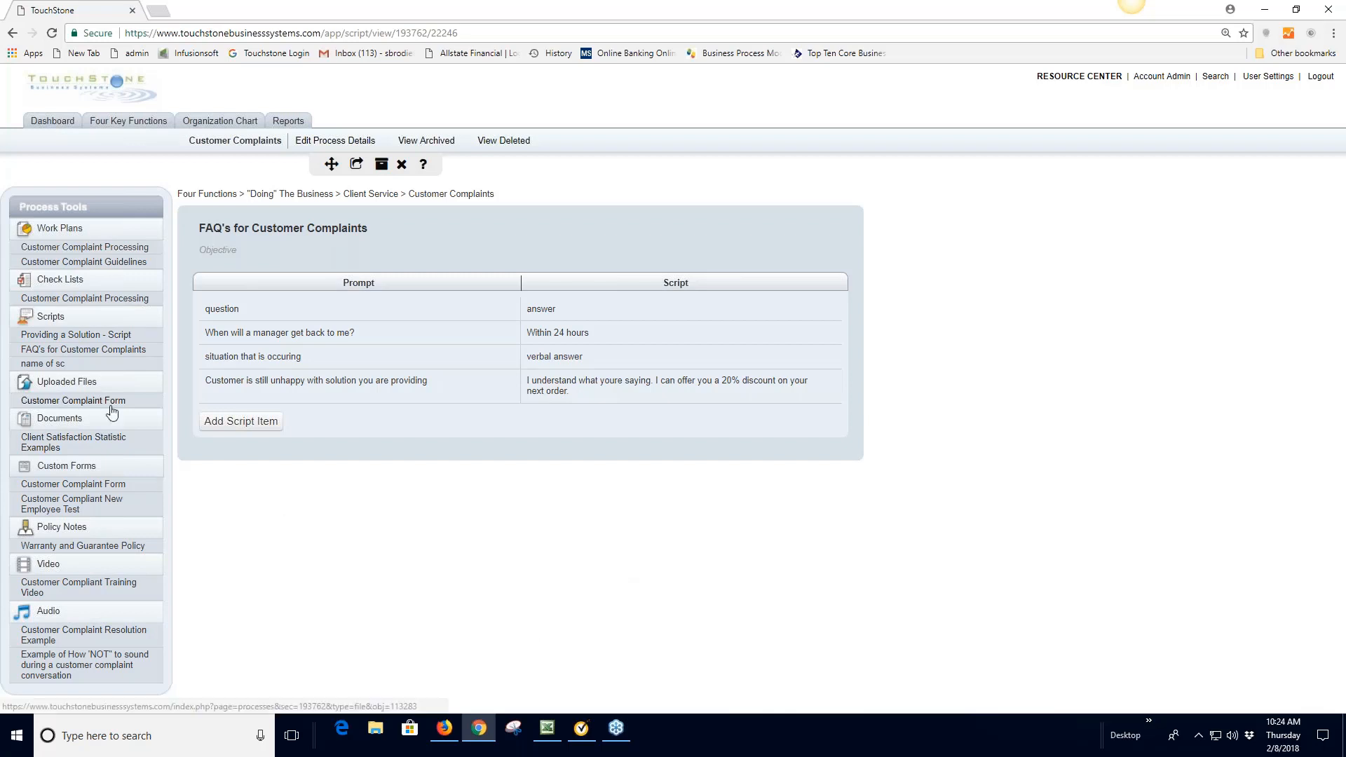
# Create a new uploaded file titled "file" using the "dec 2017" Excel worksheet from the desktop
pyautogui.click(74, 387)
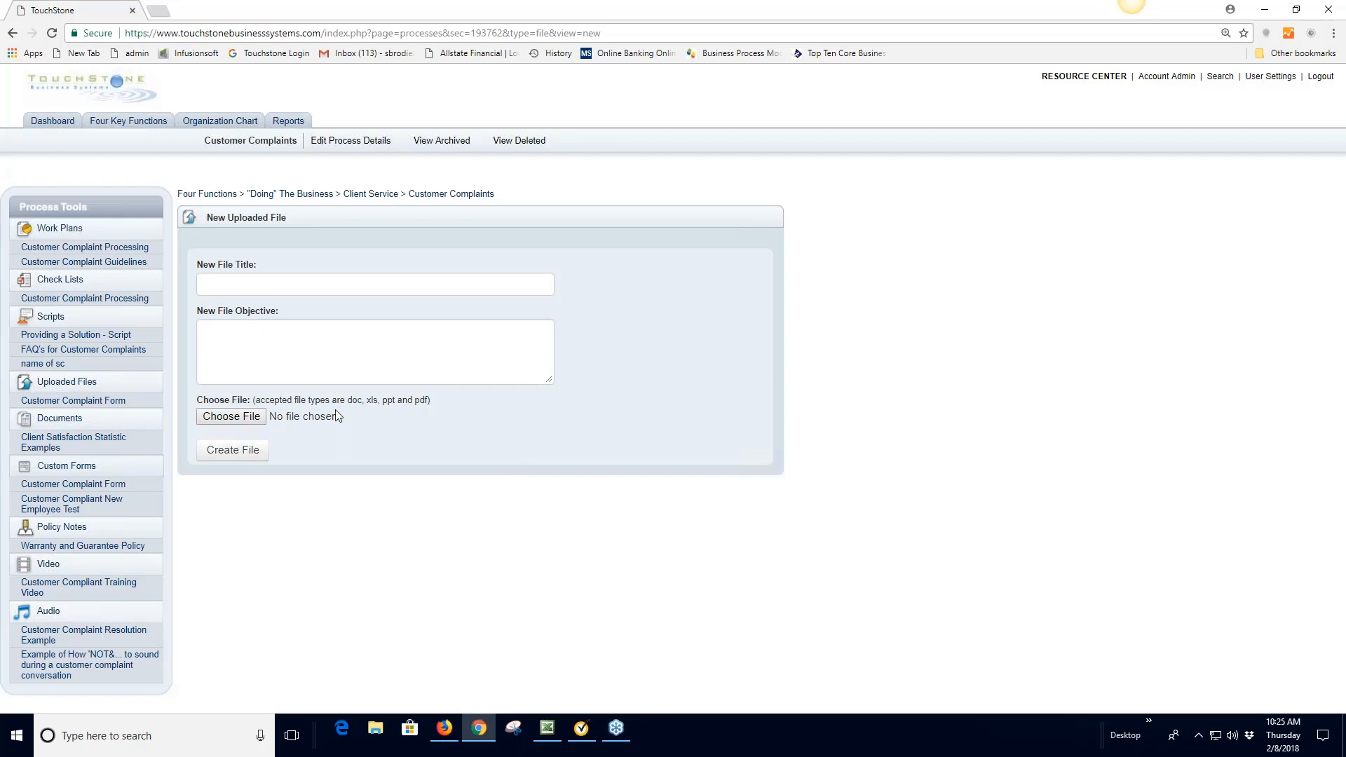
pyautogui.click(281, 284)
pyautogui.write('file')
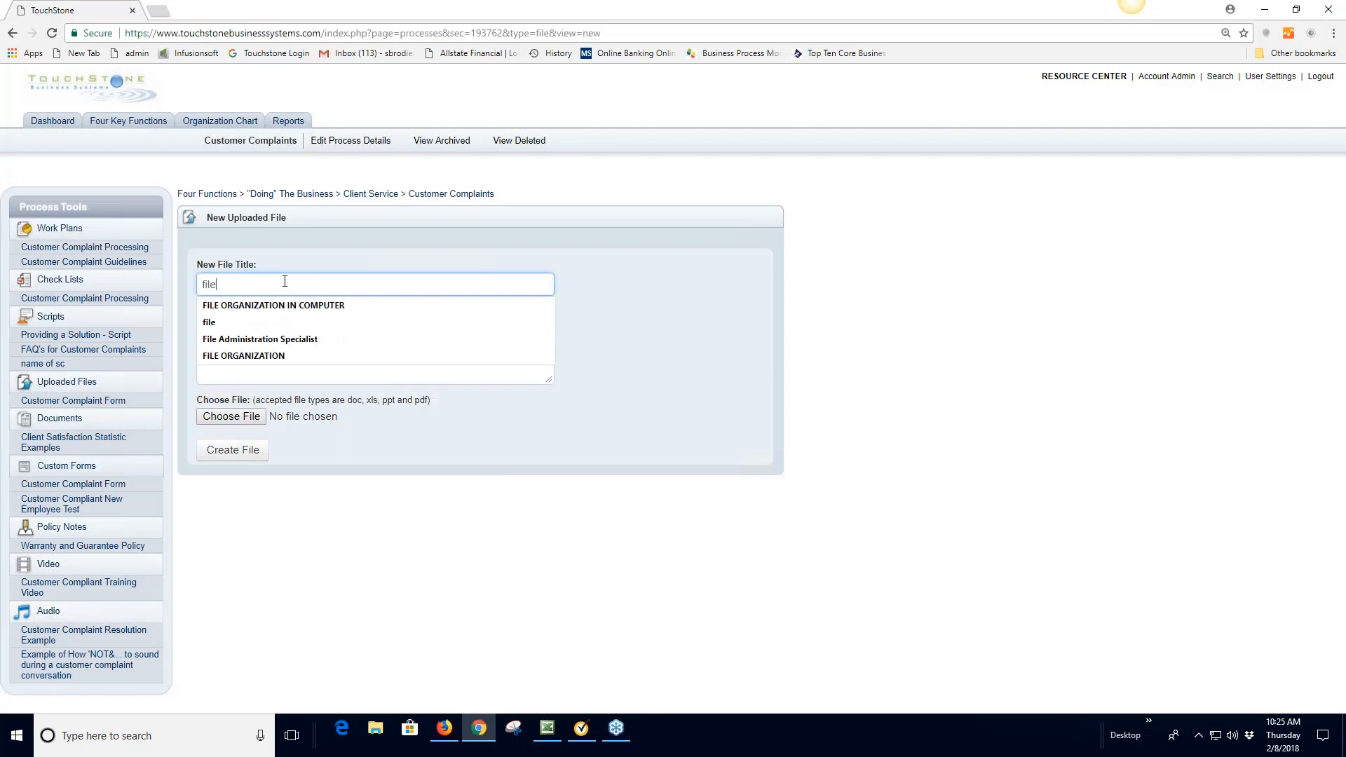
pyautogui.click(667, 333)
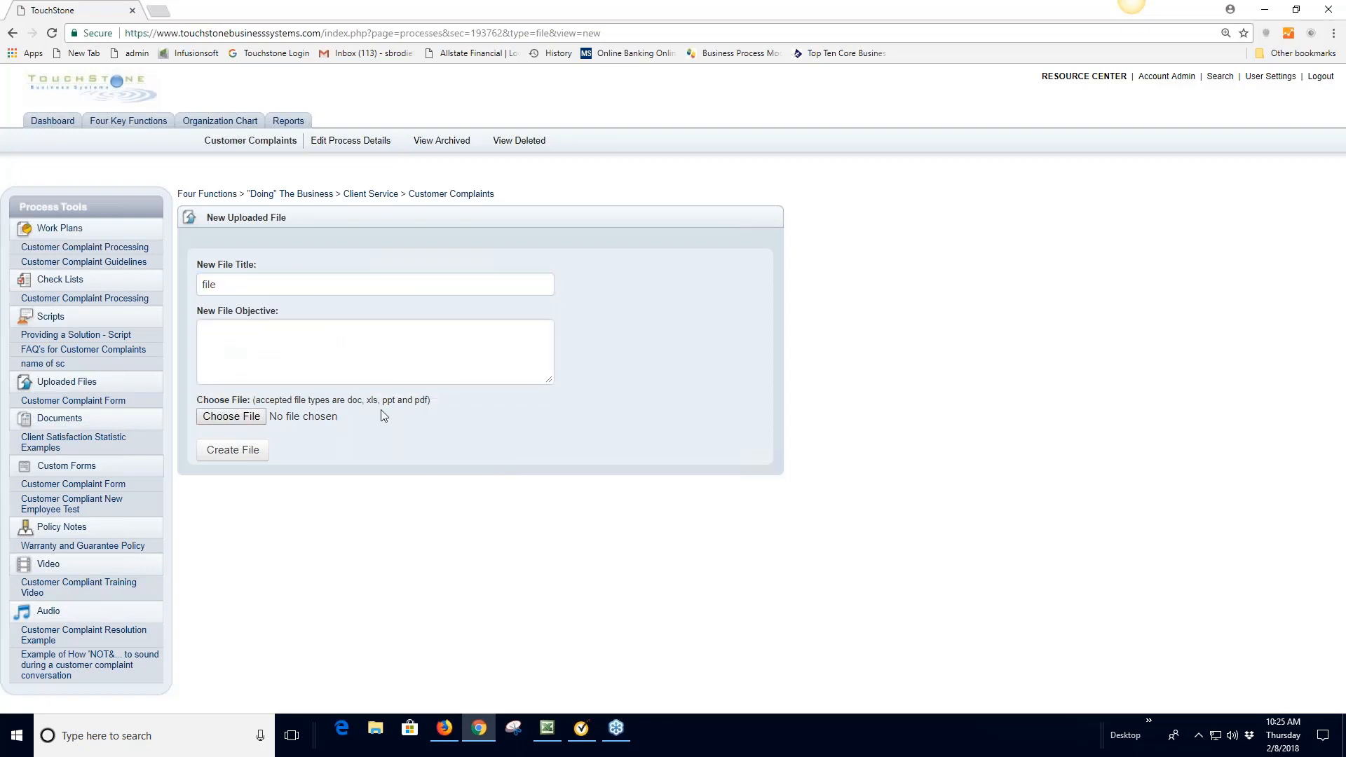
pyautogui.click(244, 418)
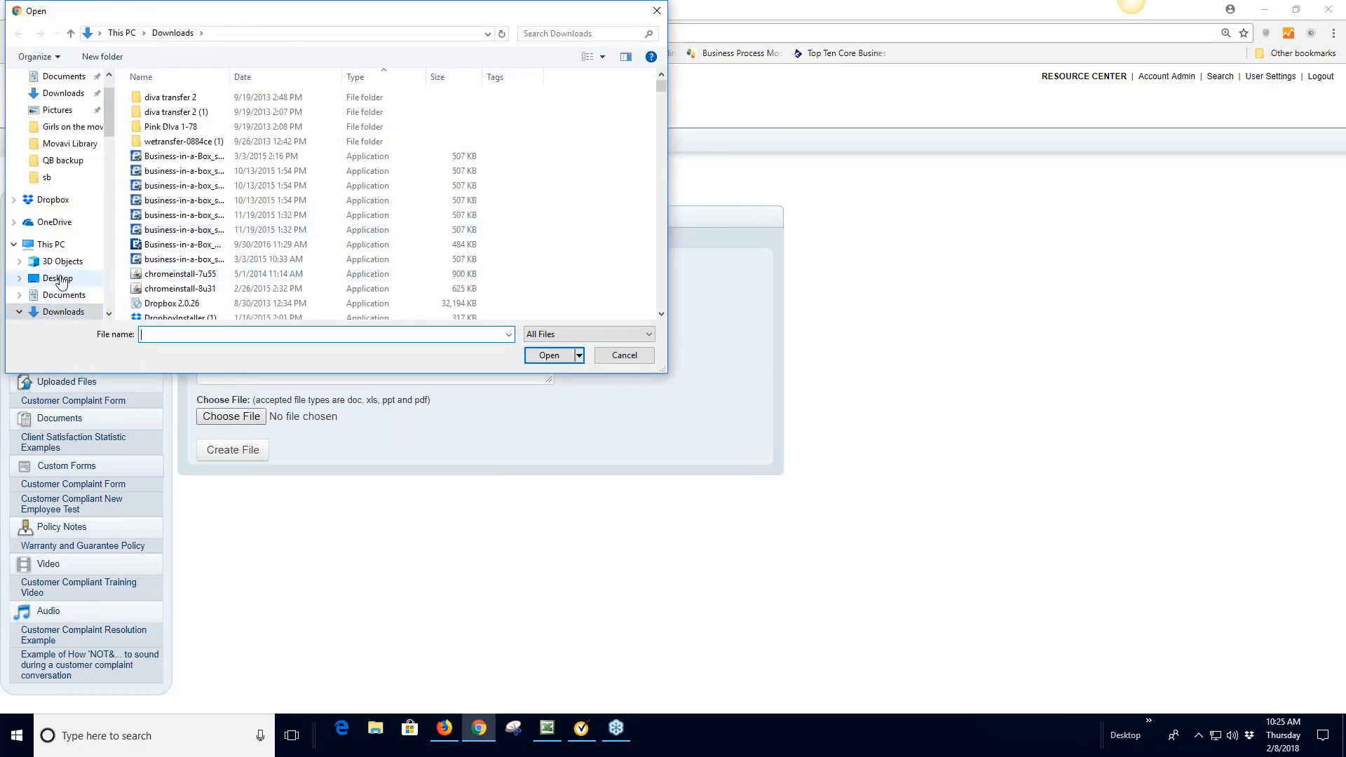
pyautogui.click(59, 279)
pyautogui.scroll(-5, 232, 258)
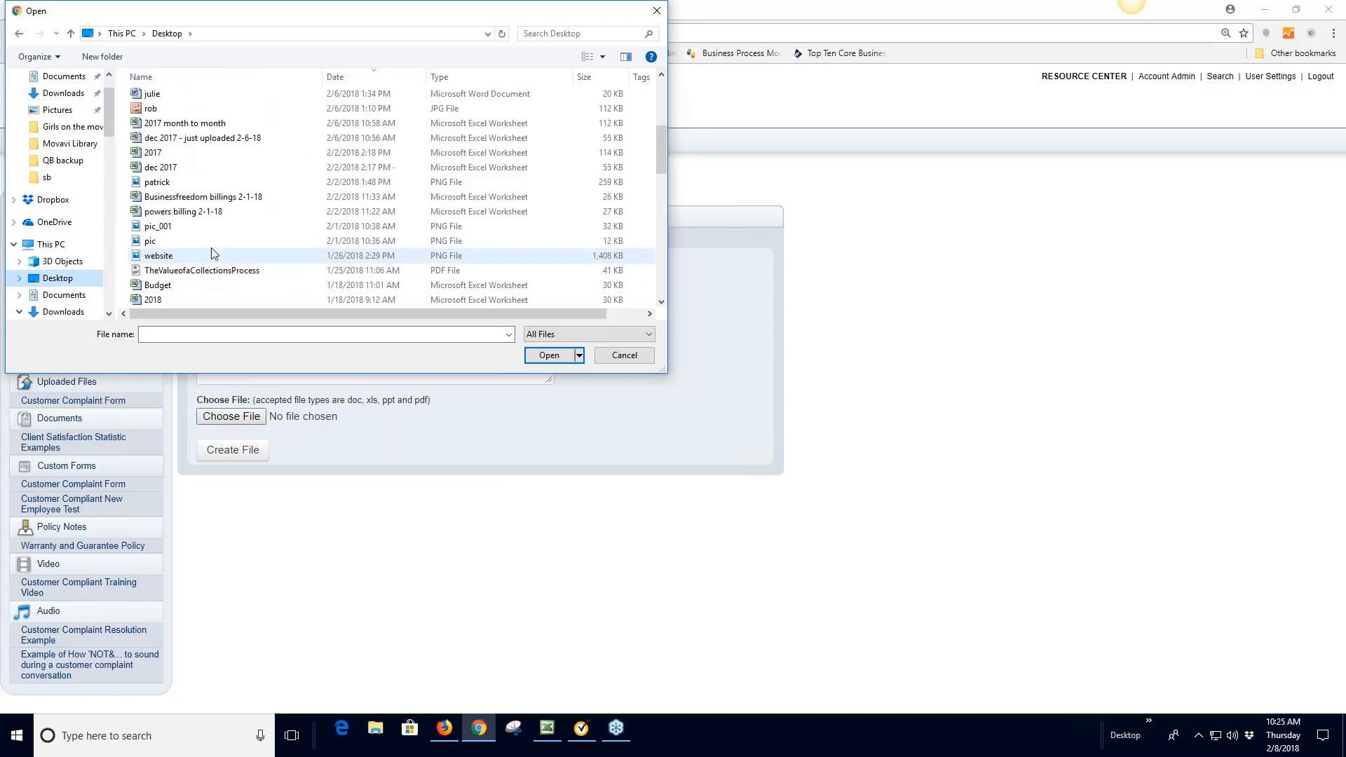
pyautogui.click(160, 169)
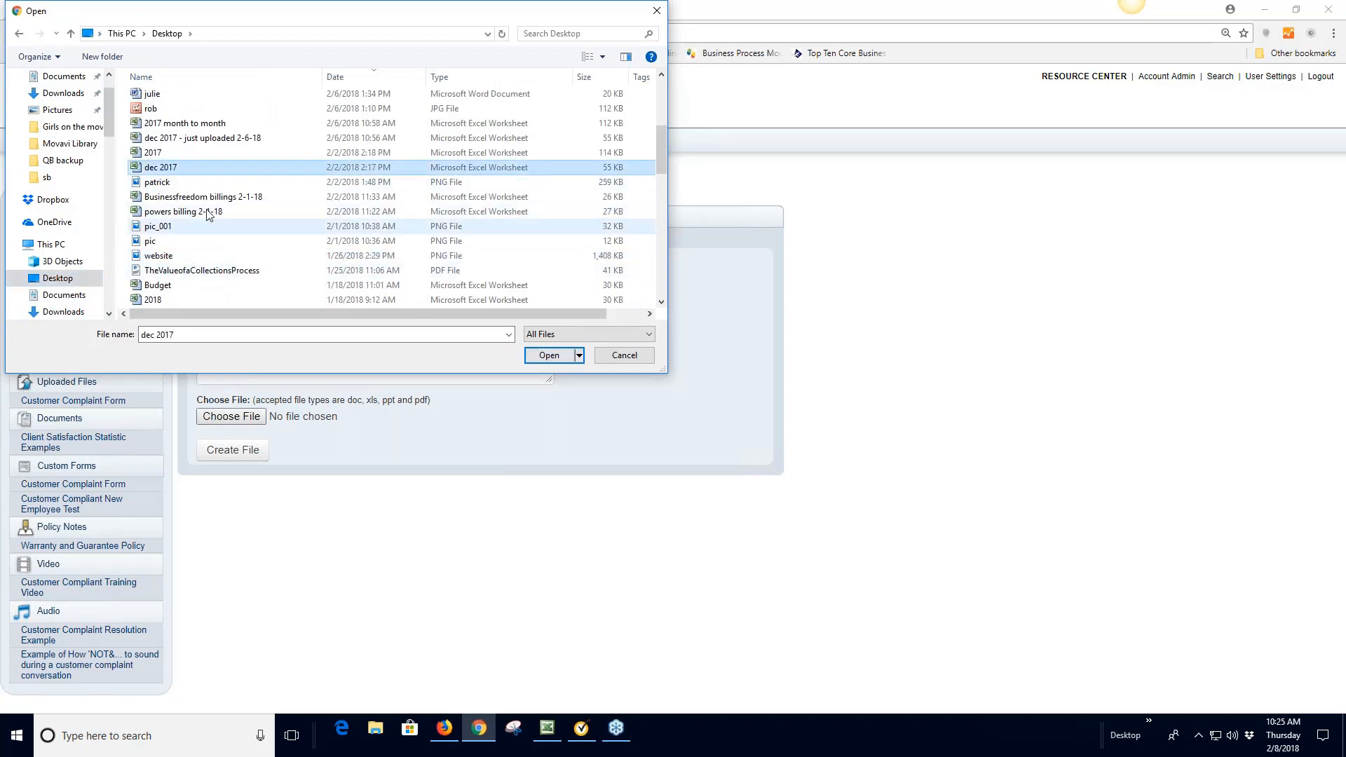
pyautogui.click(550, 356)
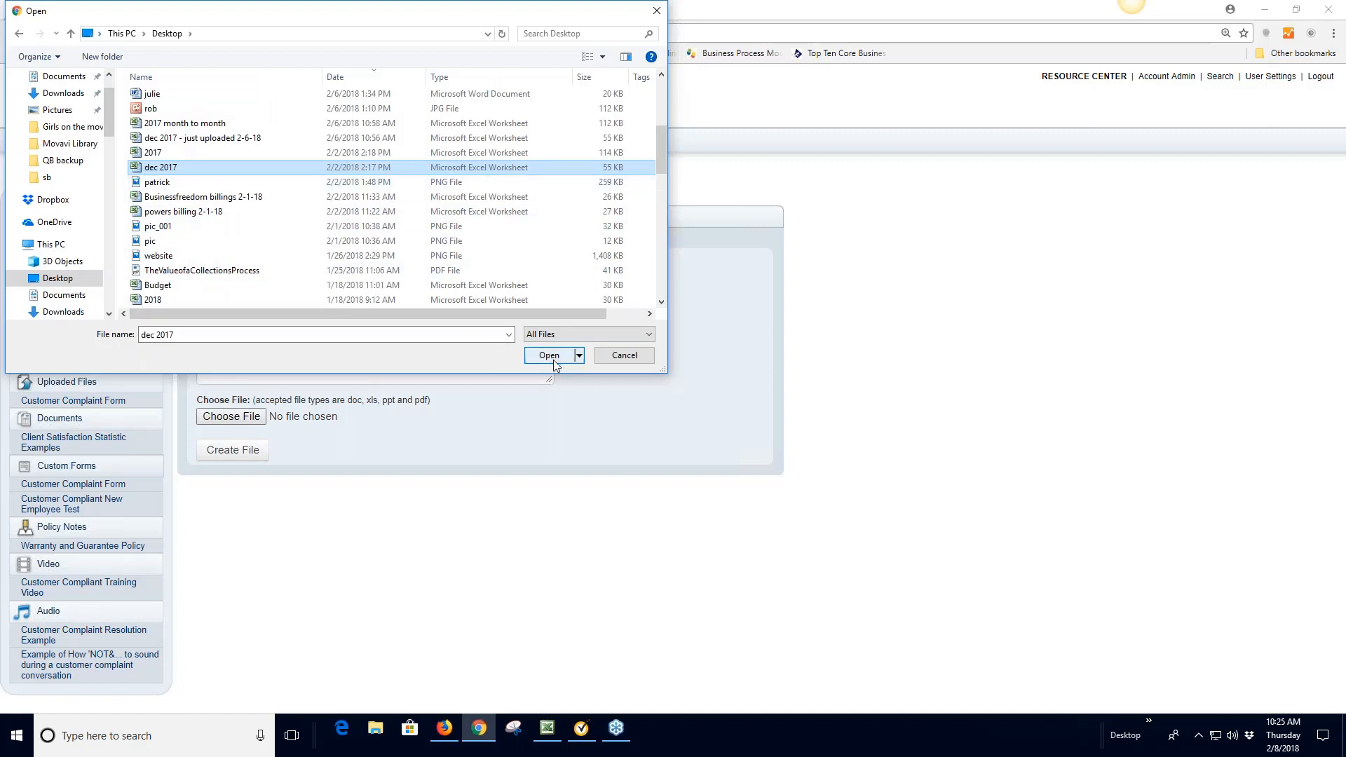
pyautogui.click(212, 452)
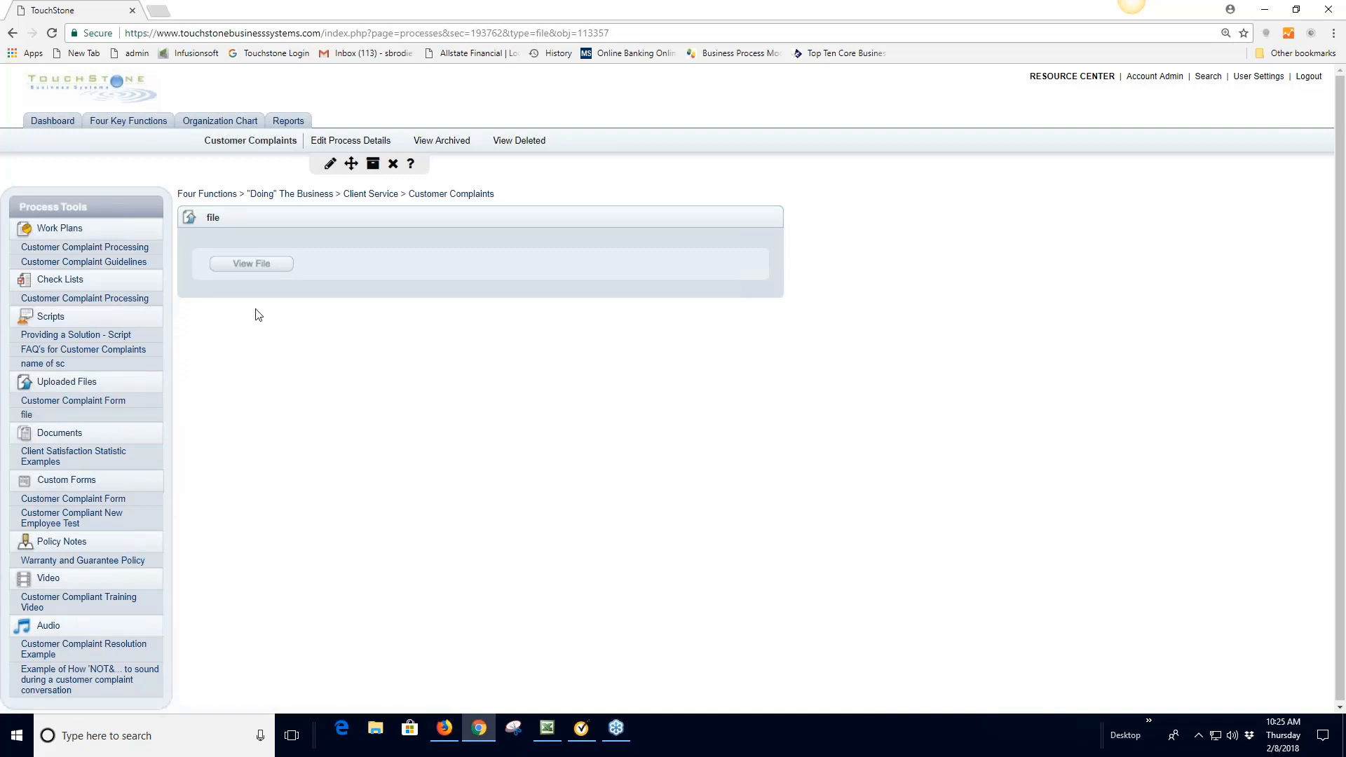
# Download the uploaded Customer Complaint Form and open it in Word, moving its window toward the middle of the screen
pyautogui.click(100, 404)
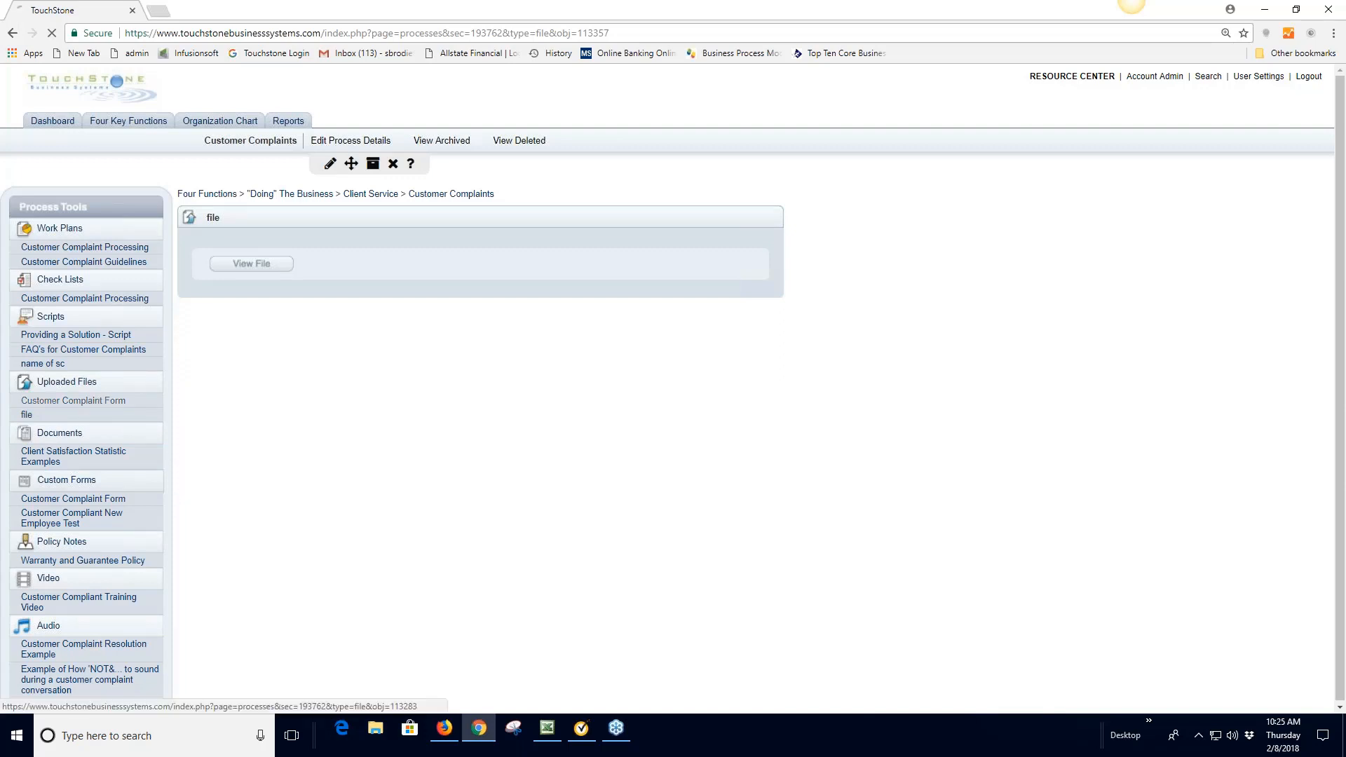
pyautogui.click(261, 324)
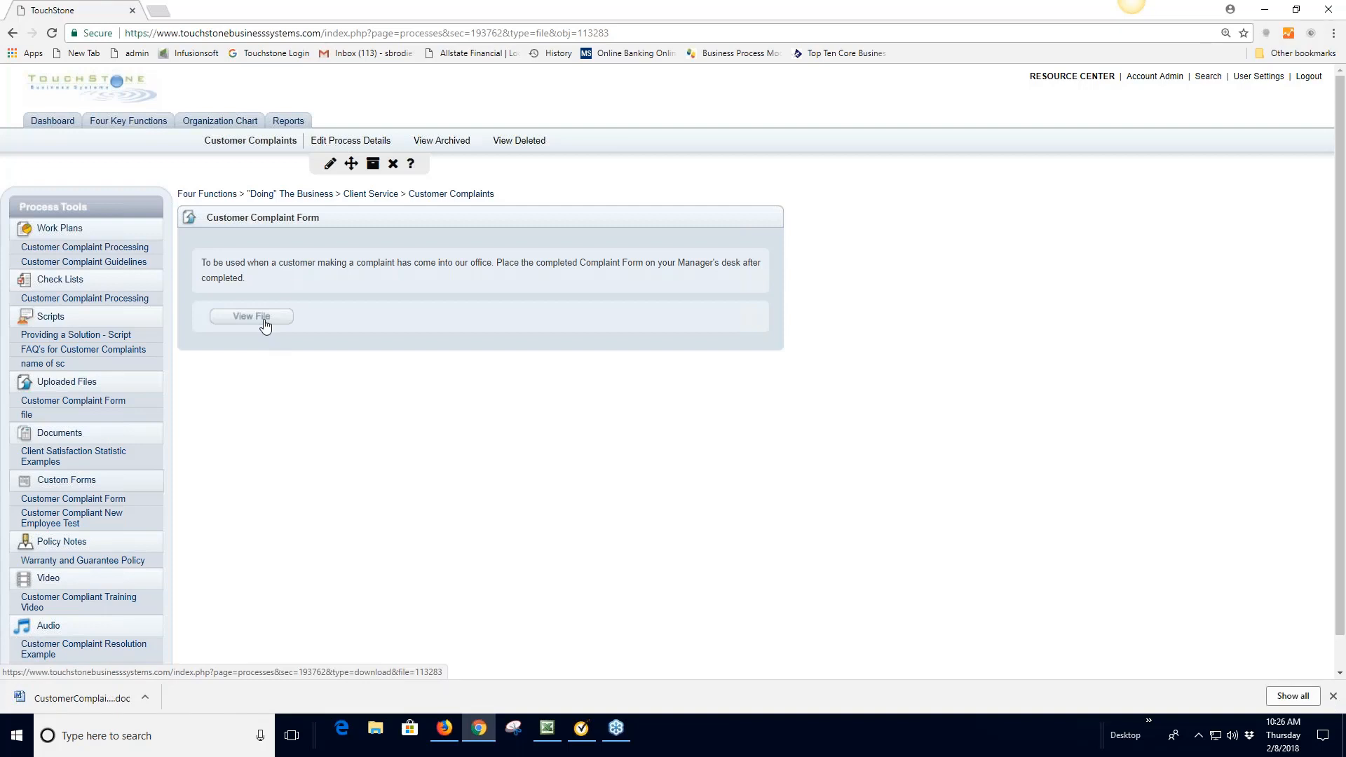
pyautogui.click(70, 701)
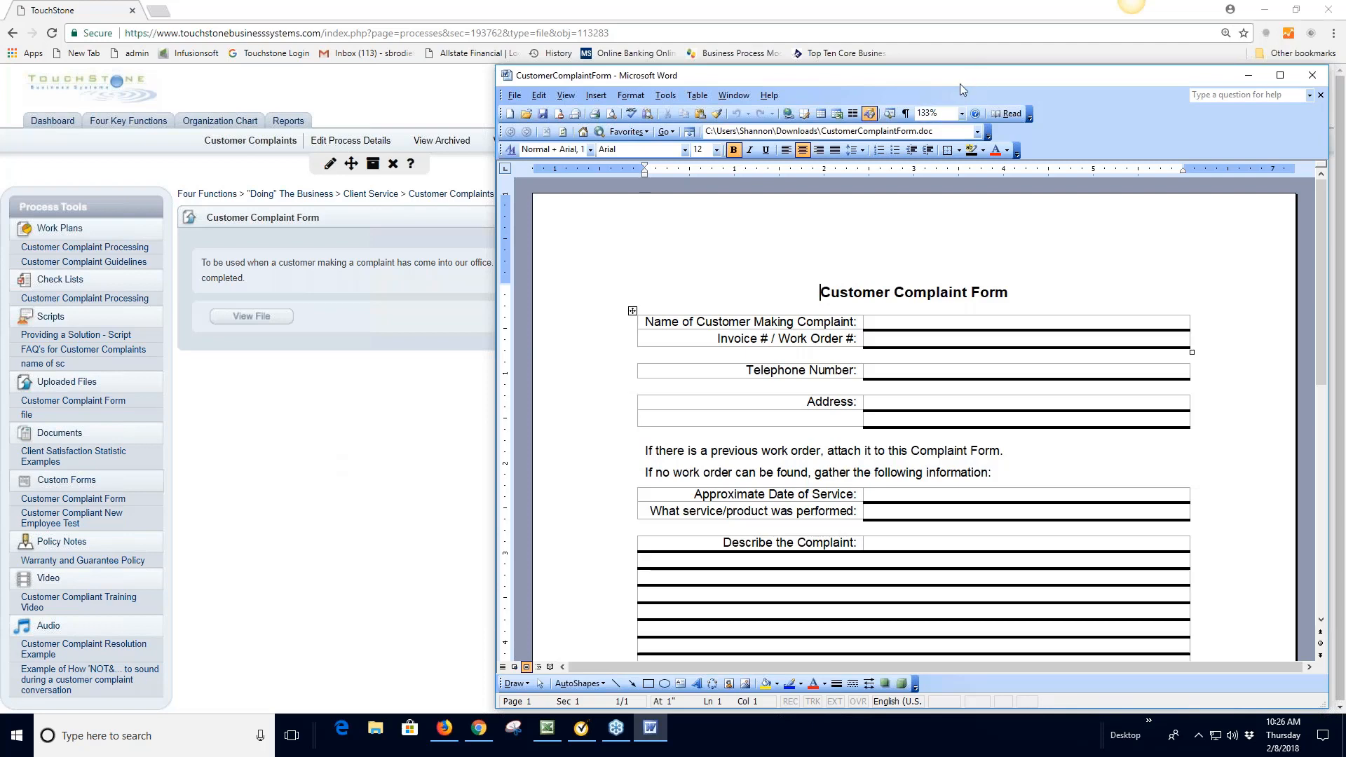
pyautogui.moveTo(960, 83); pyautogui.dragTo(700, 115)
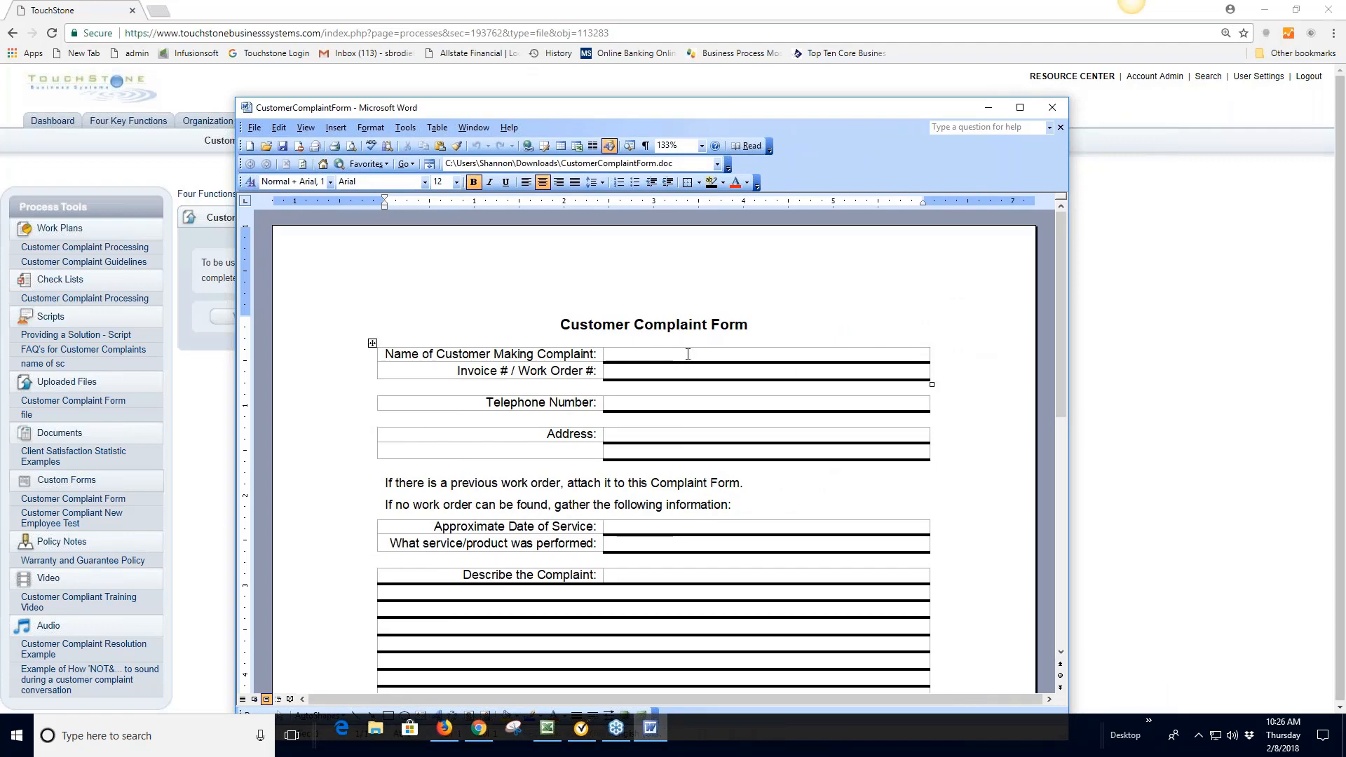
# Insert "edit" before the "Customer Complaint Form" heading, save the document to the desktop as CustomerComplaintForm, and return to the browser
pyautogui.write('ei')
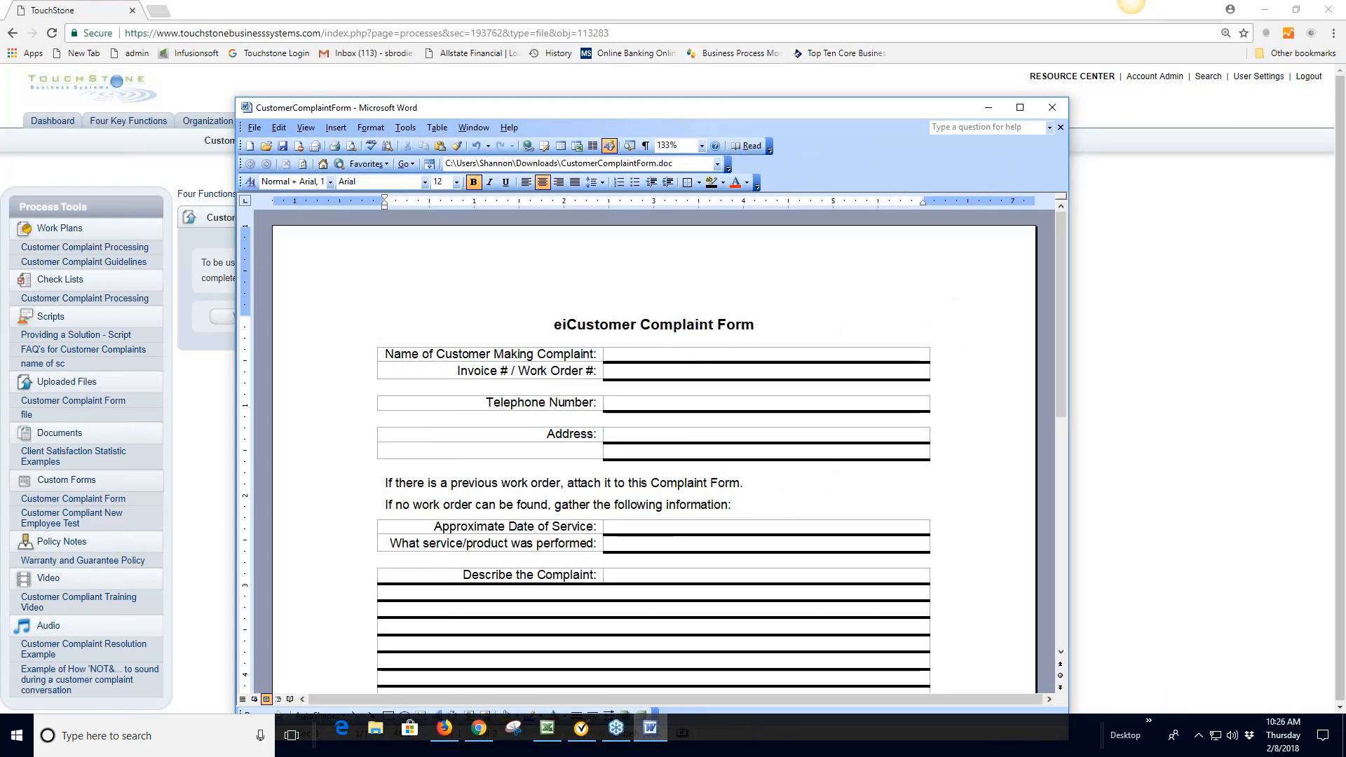
pyautogui.press('BackSpace')
pyautogui.write('dit')
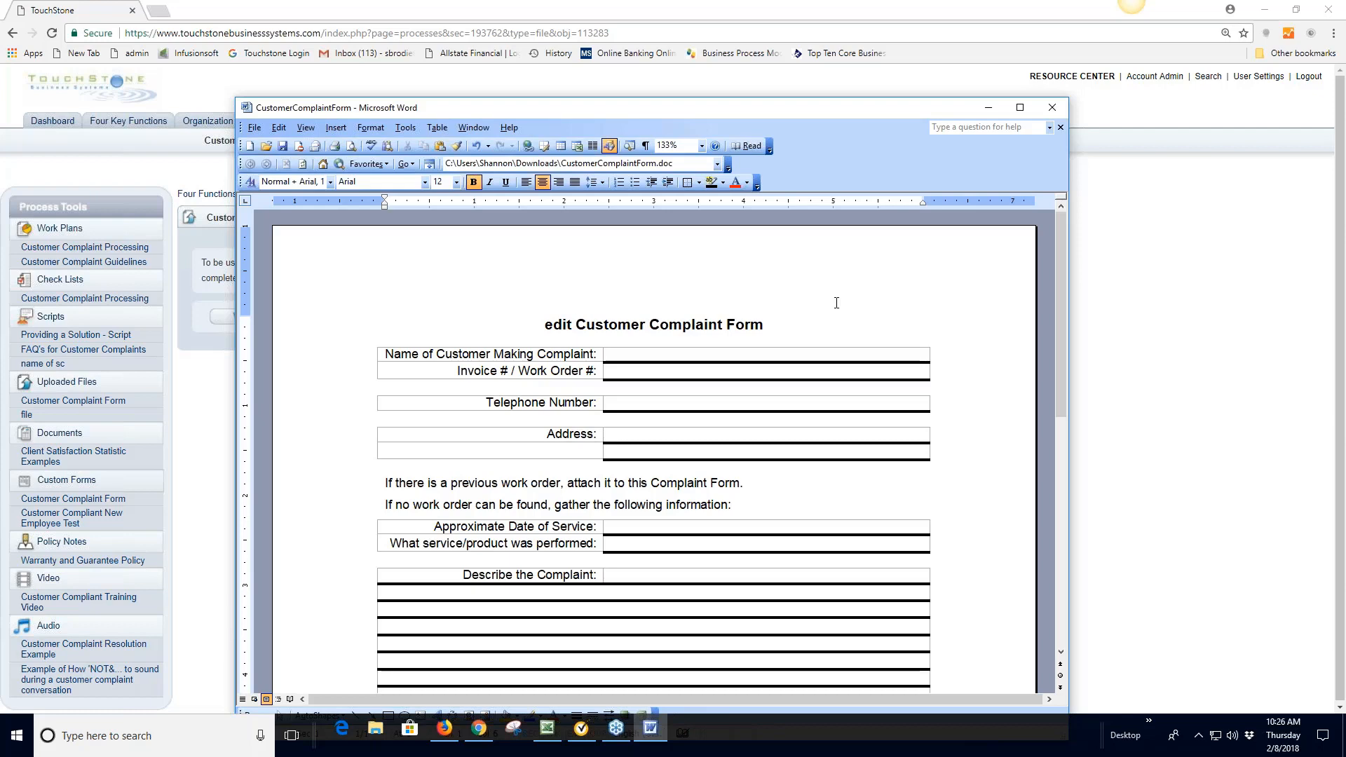
pyautogui.click(254, 128)
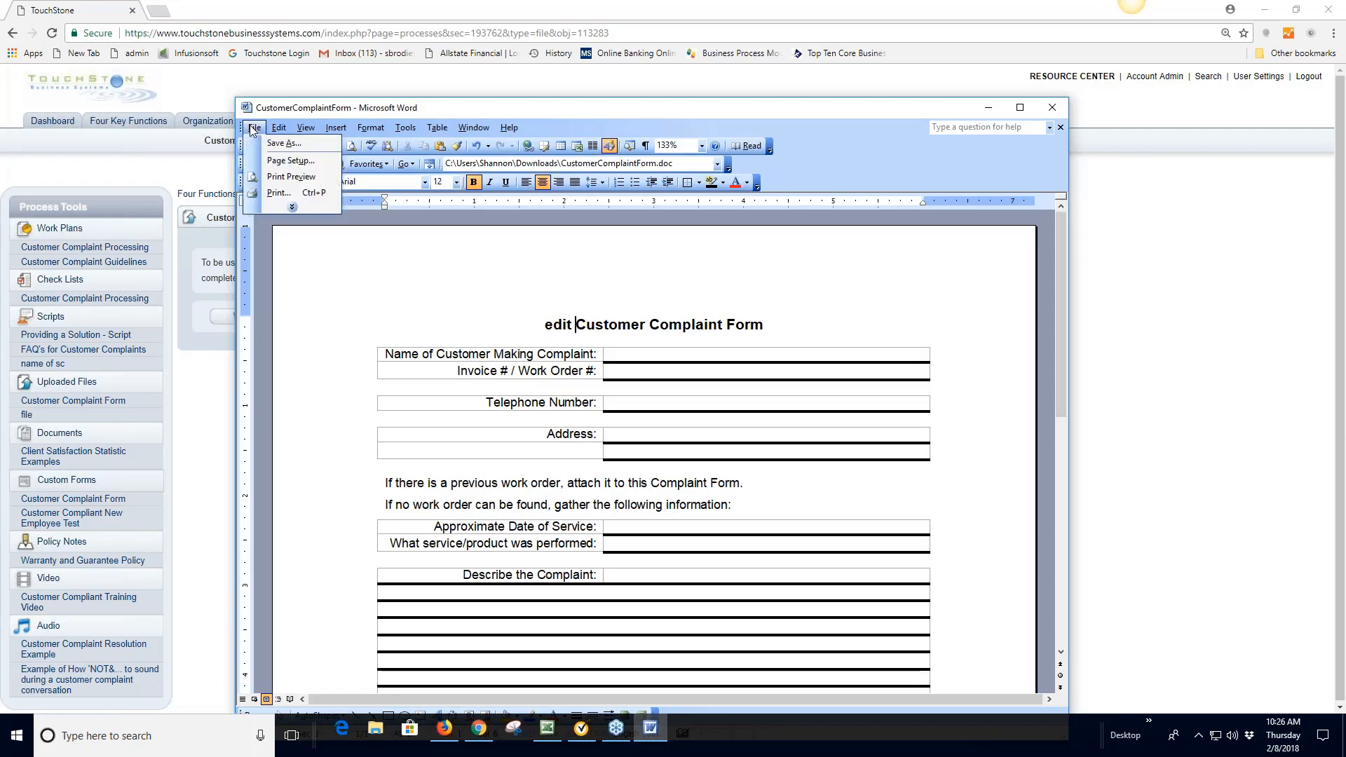
pyautogui.click(284, 144)
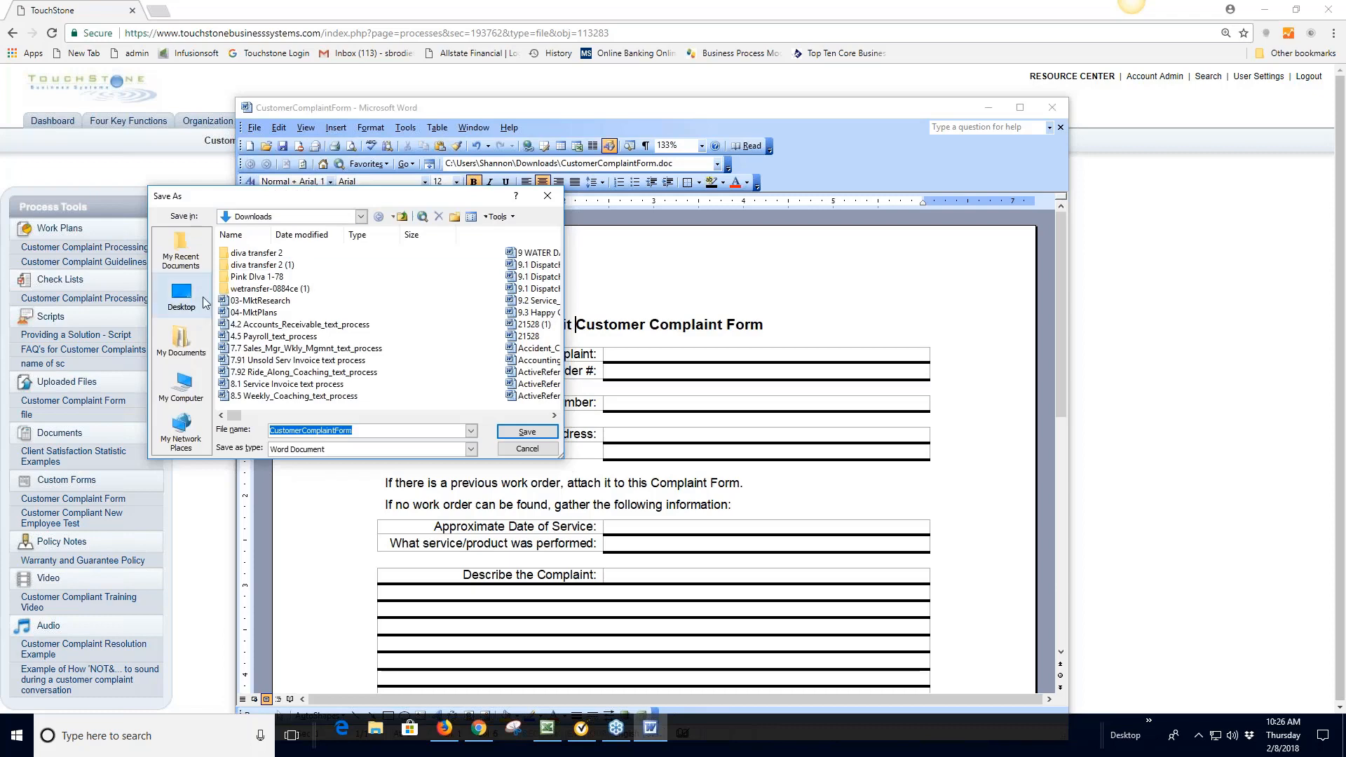
pyautogui.click(527, 432)
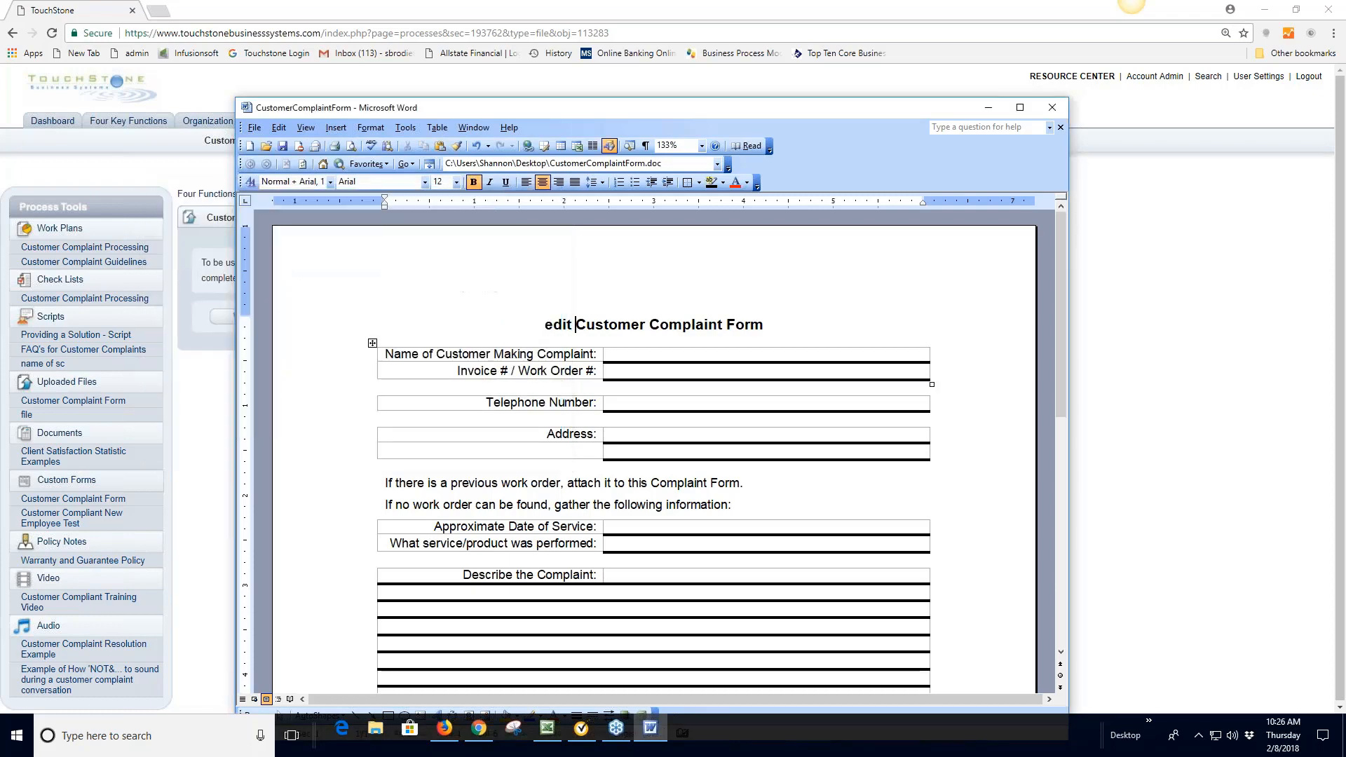
pyautogui.click(988, 107)
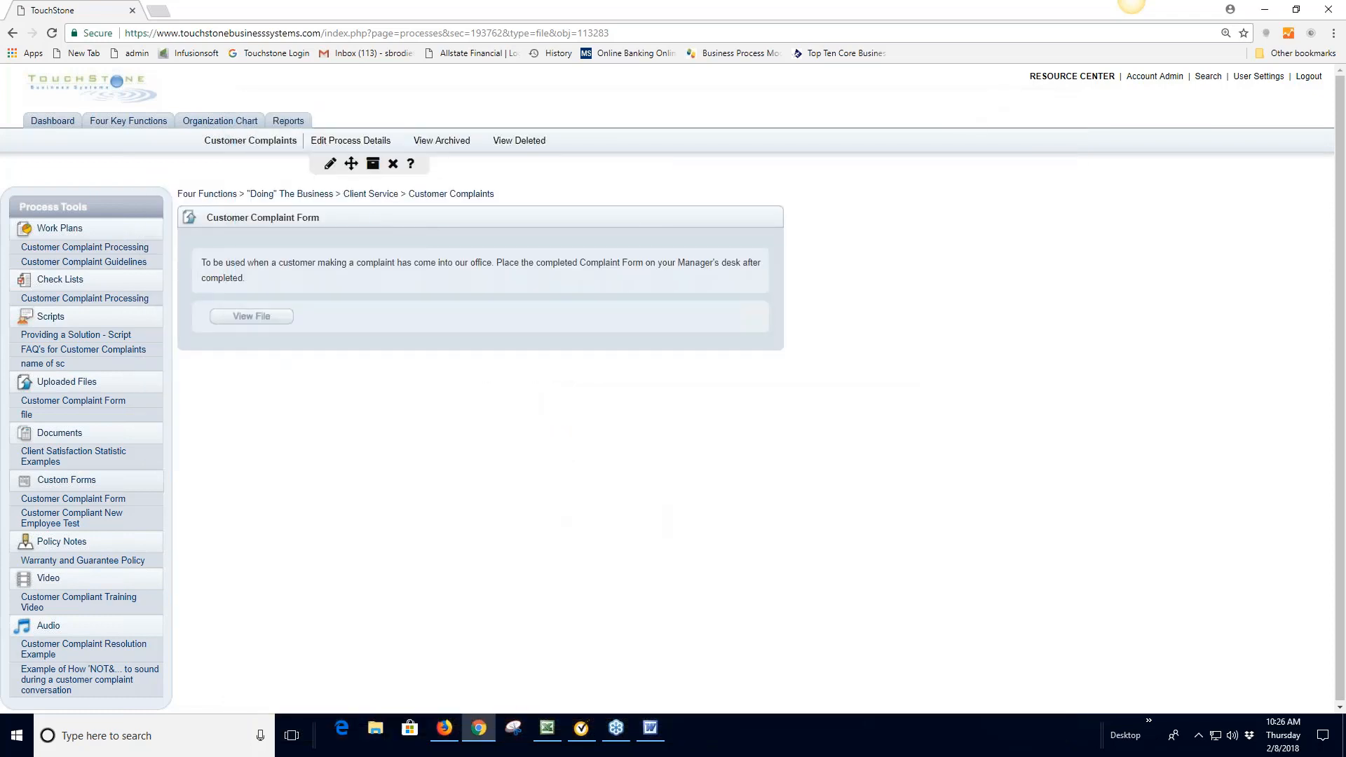
# Replace the file behind the uploaded Customer Complaint Form with the desktop's CustomerComplaintForm document and save the entry
pyautogui.click(331, 163)
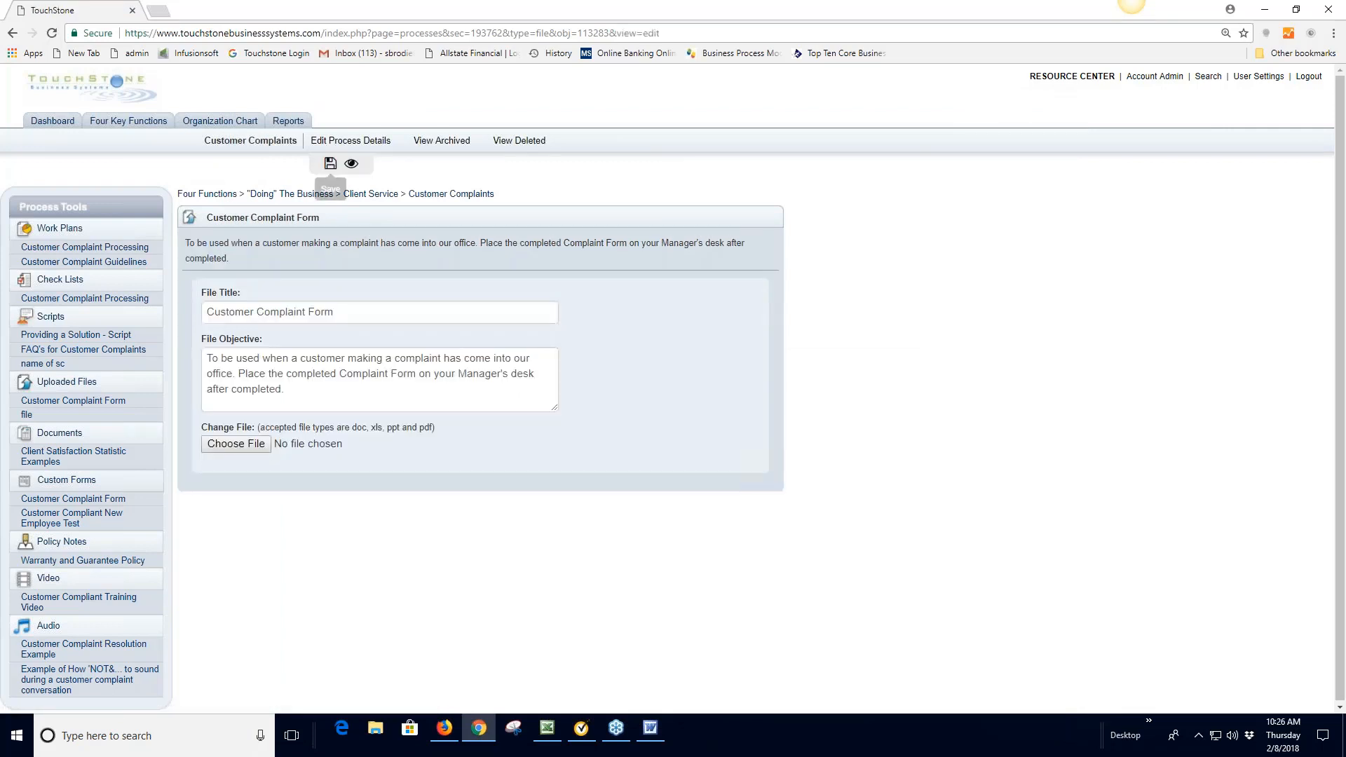
pyautogui.click(246, 447)
pyautogui.click(189, 215)
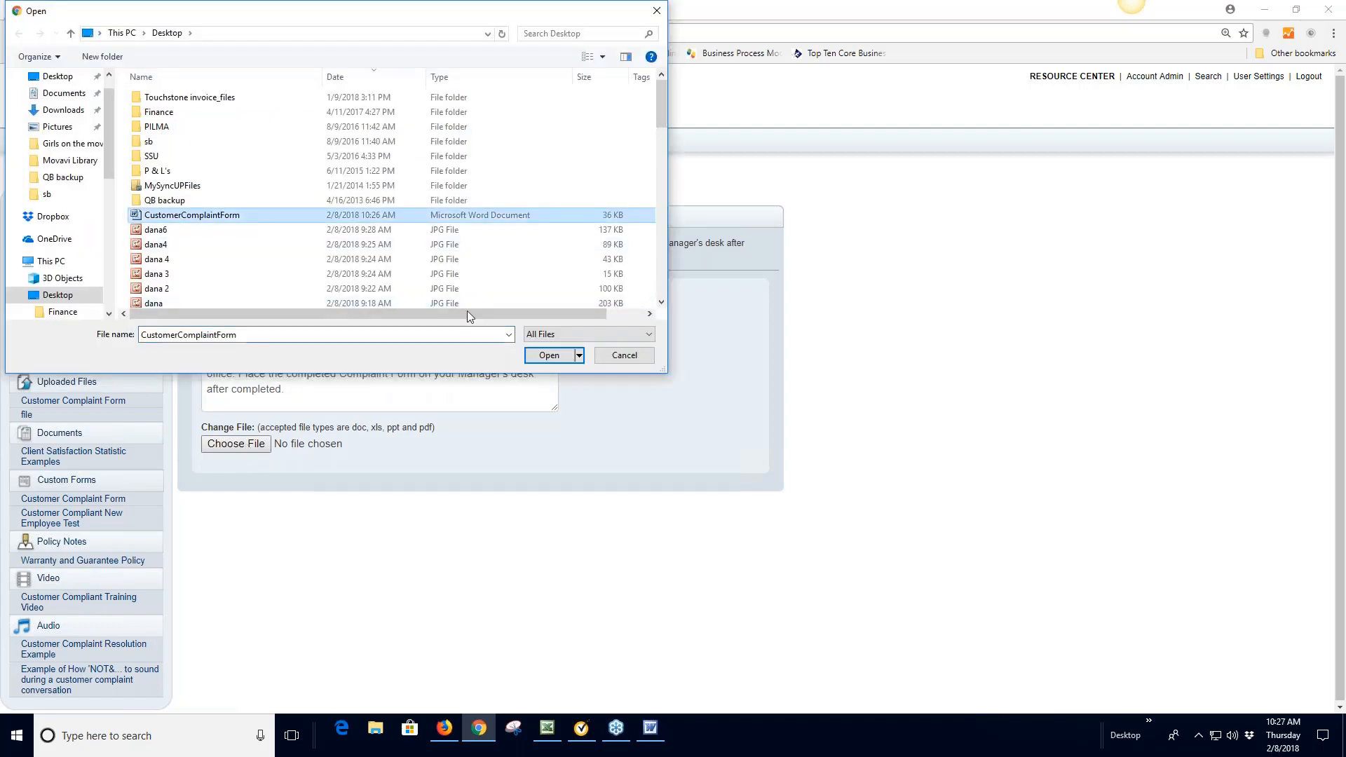
pyautogui.click(540, 361)
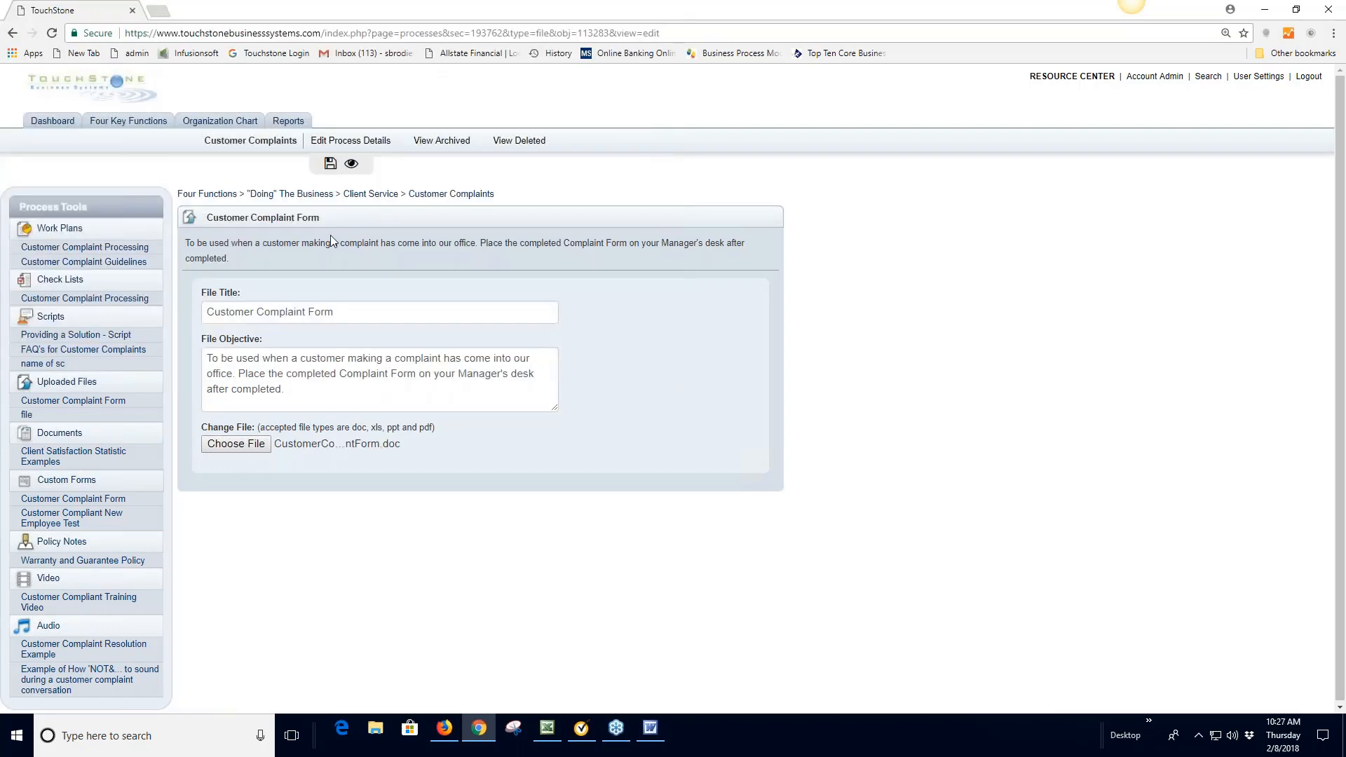
pyautogui.click(330, 163)
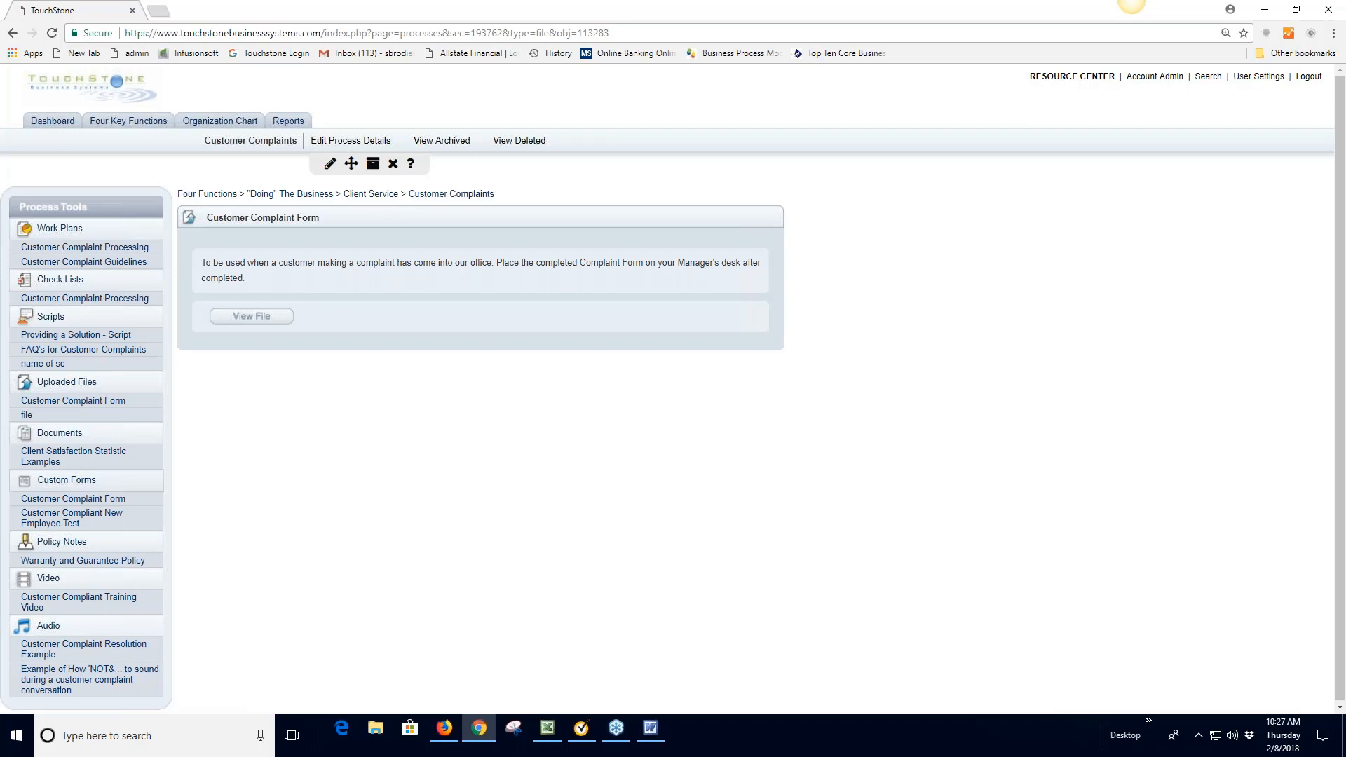
# Look over the blank new uploaded file form and the edited Customer Complaint Form in Word
pyautogui.click(83, 386)
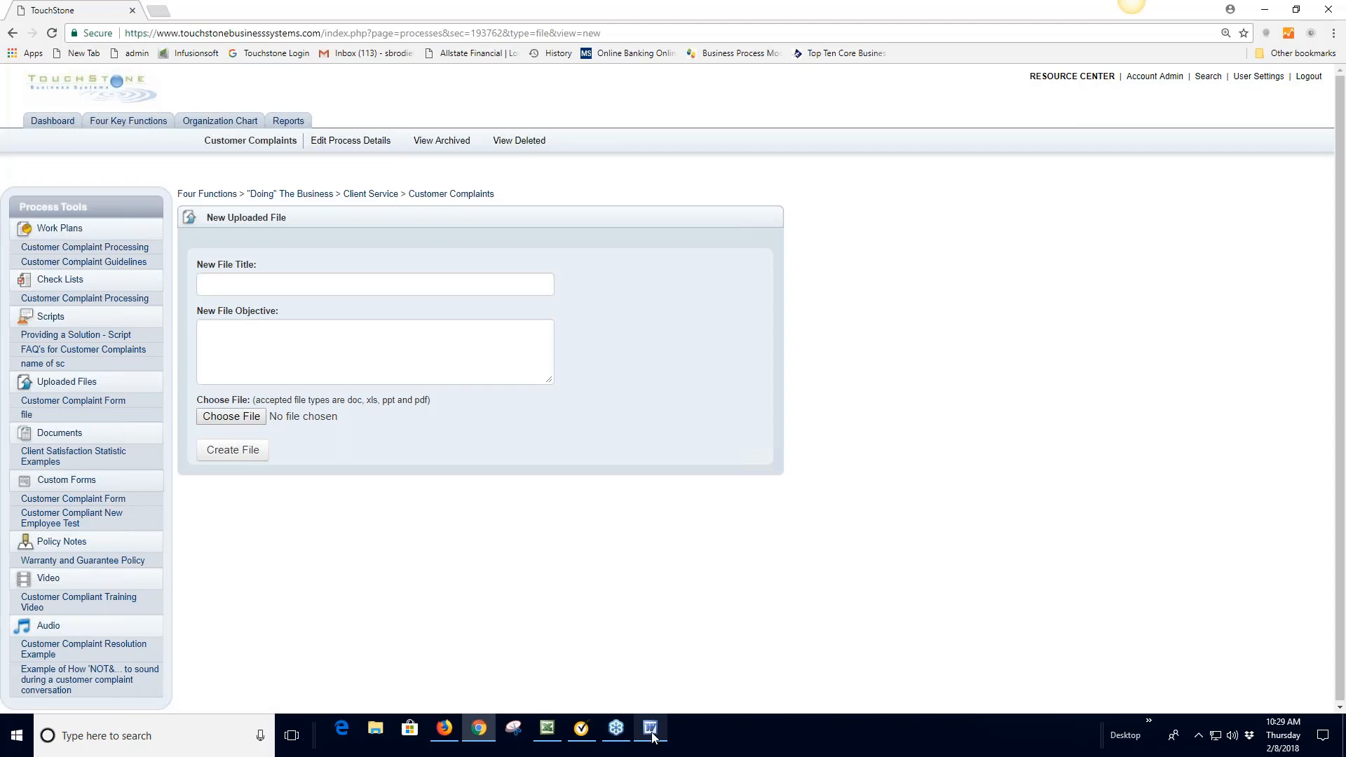
pyautogui.moveTo(651, 737)
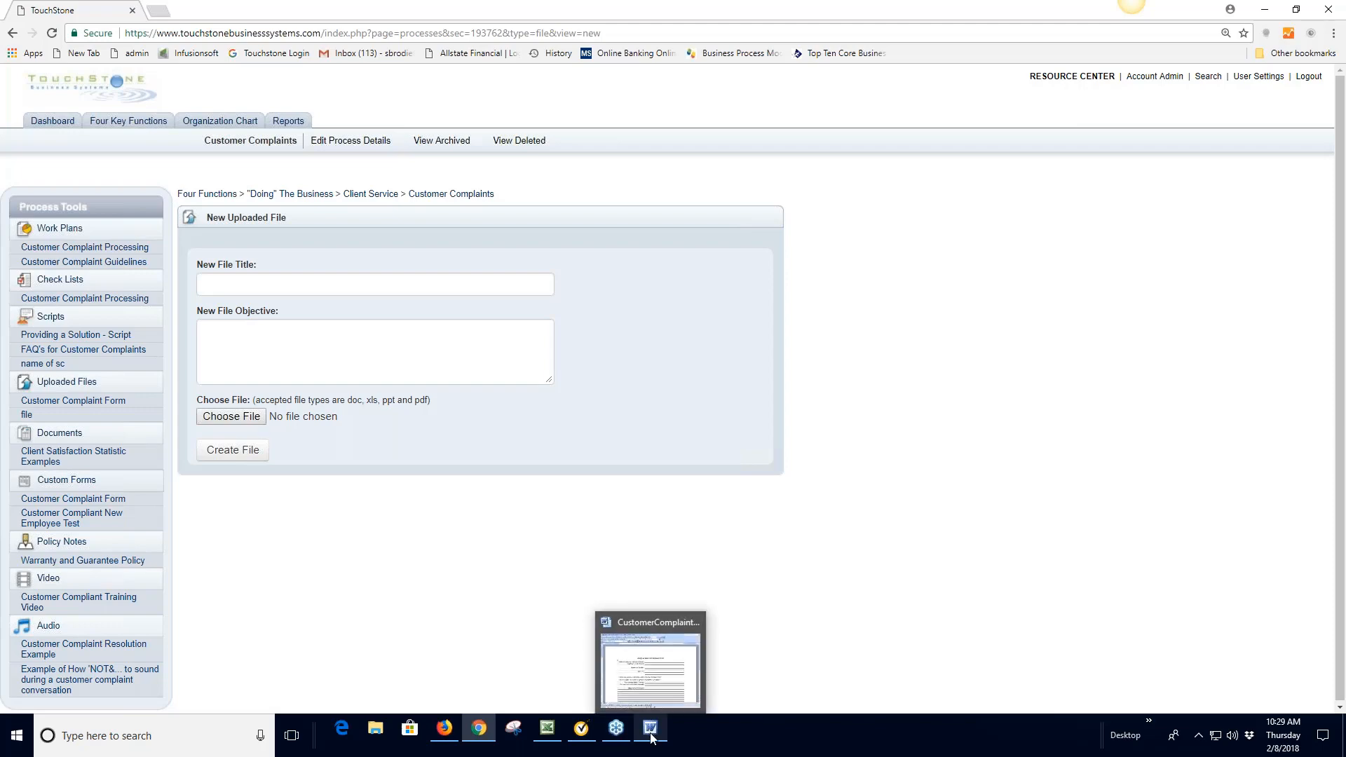
pyautogui.click(654, 692)
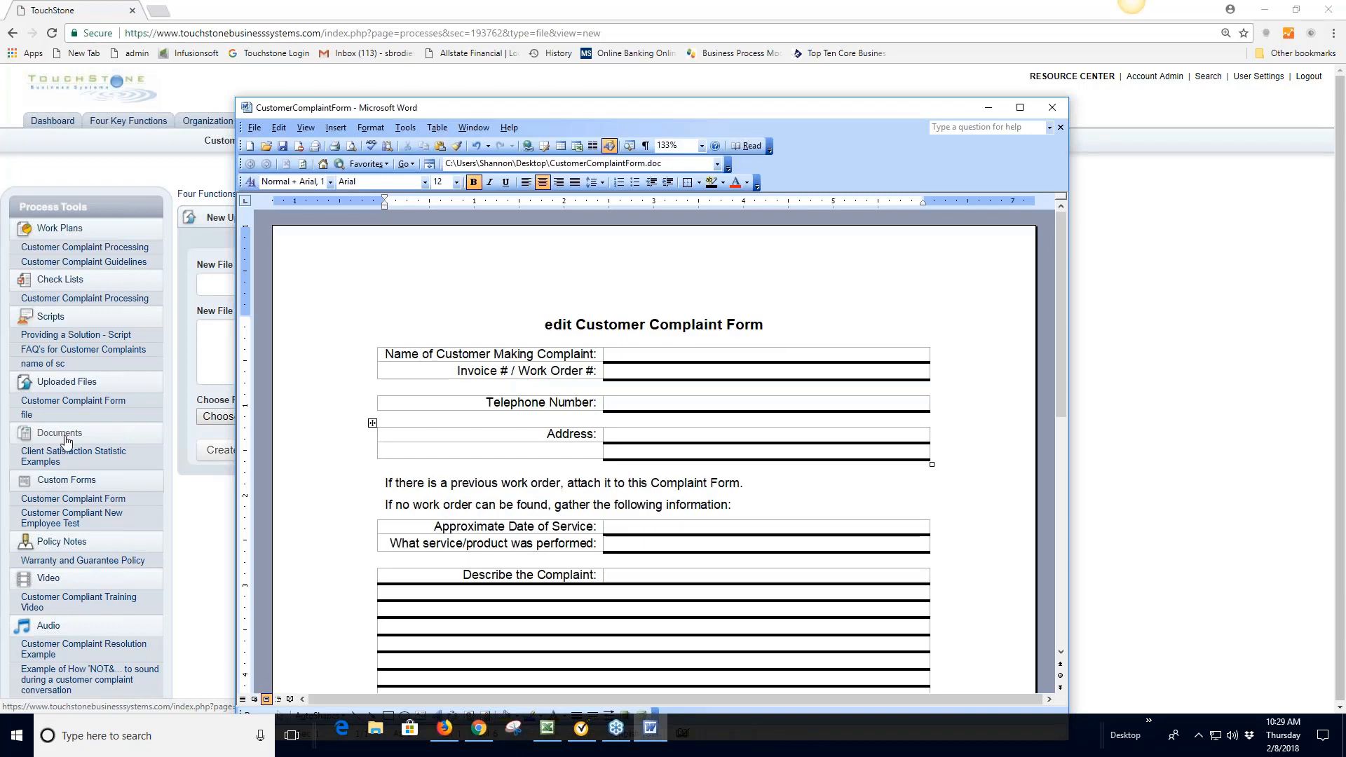
pyautogui.click(991, 107)
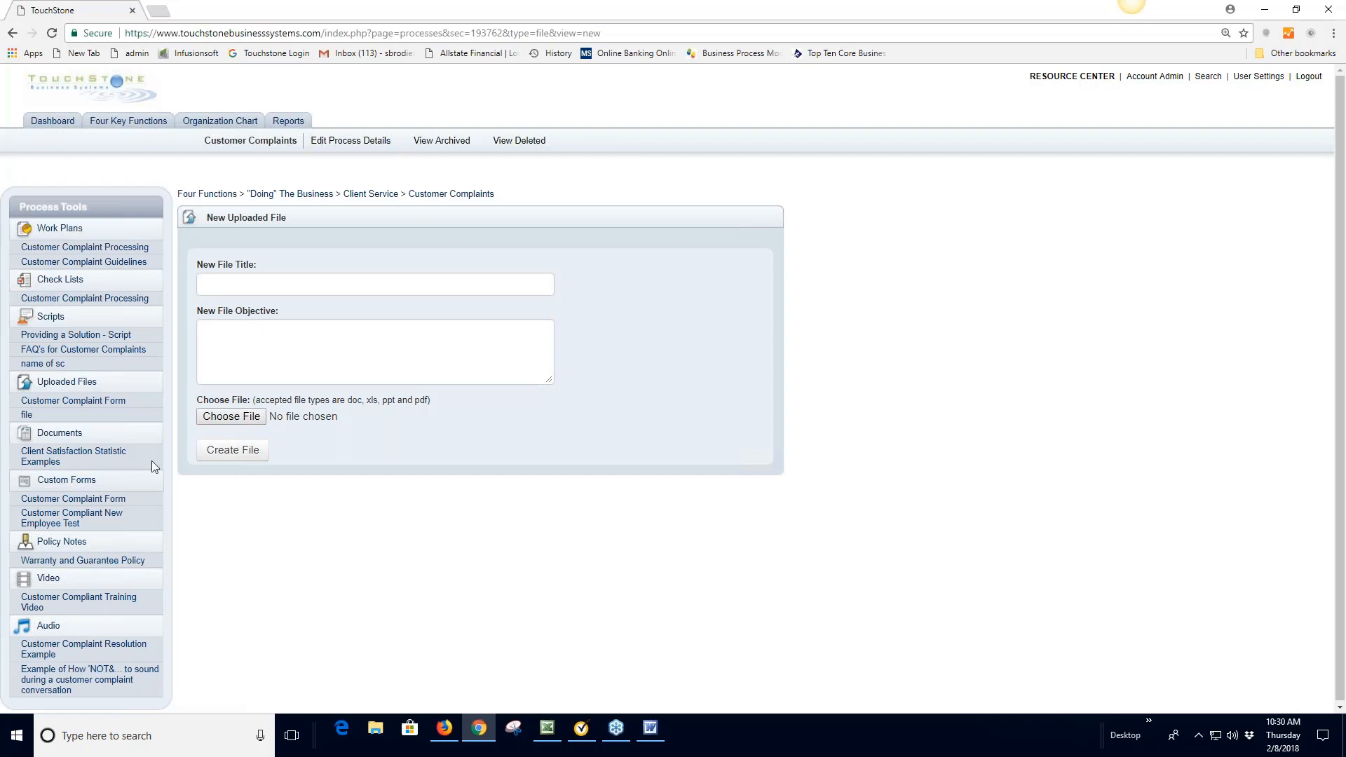
# Create a document titled "new doc" in the Customer Complaints process and open its content area for editing
pyautogui.click(62, 434)
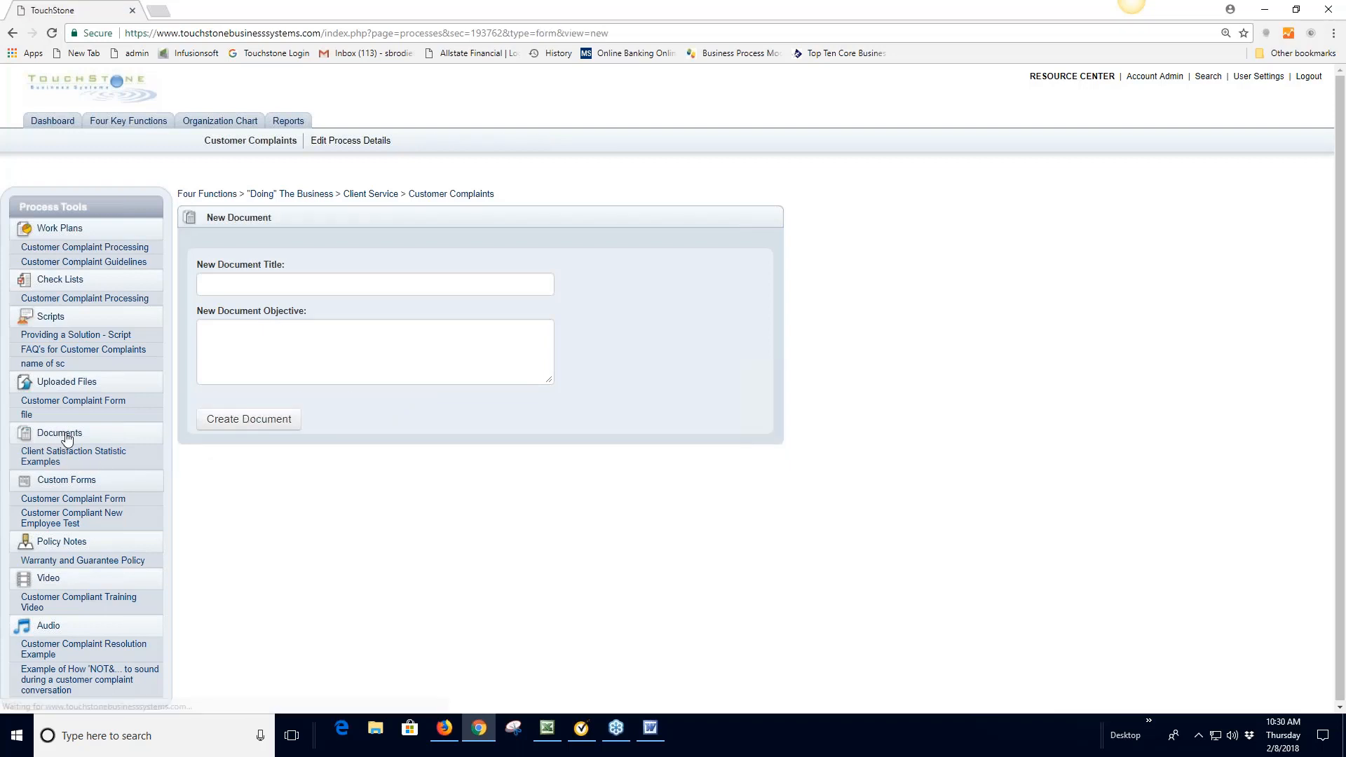
pyautogui.click(272, 283)
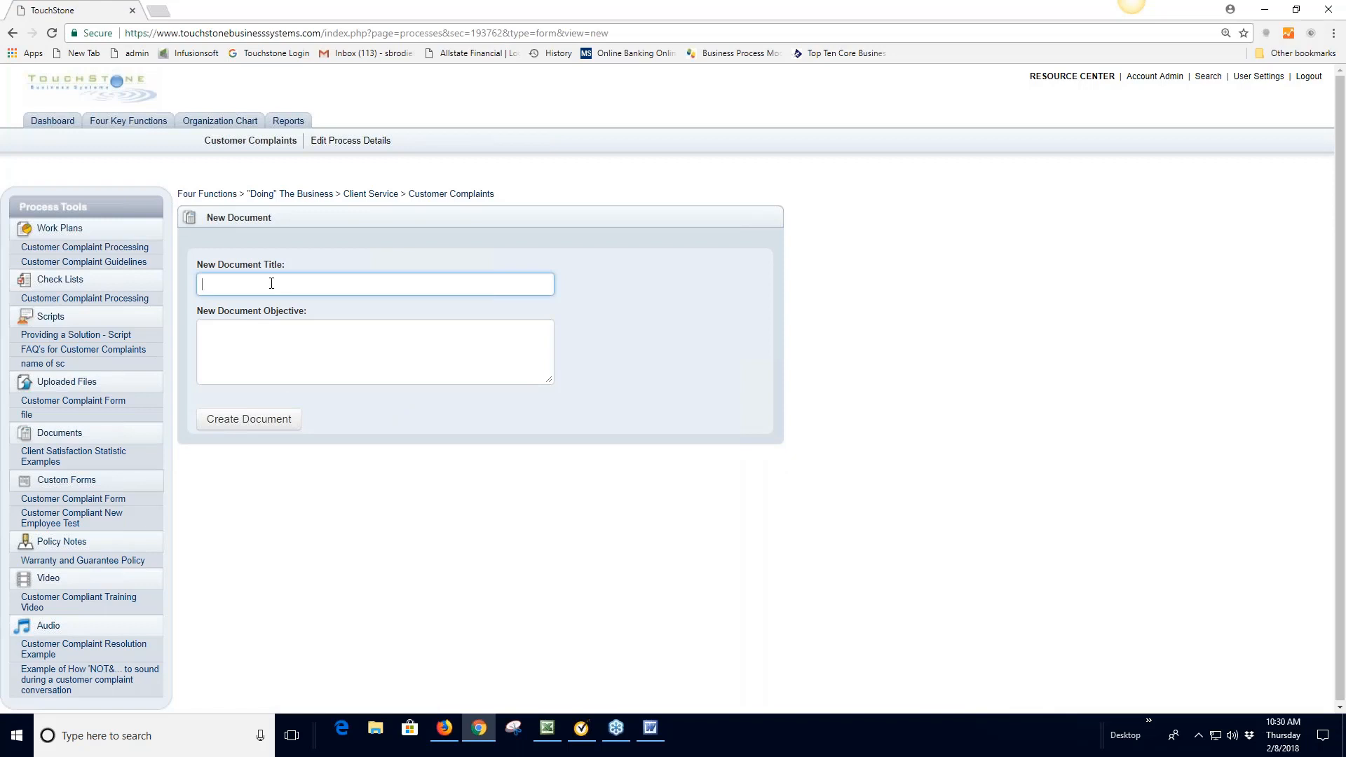
pyautogui.write('new doc')
pyautogui.click(272, 421)
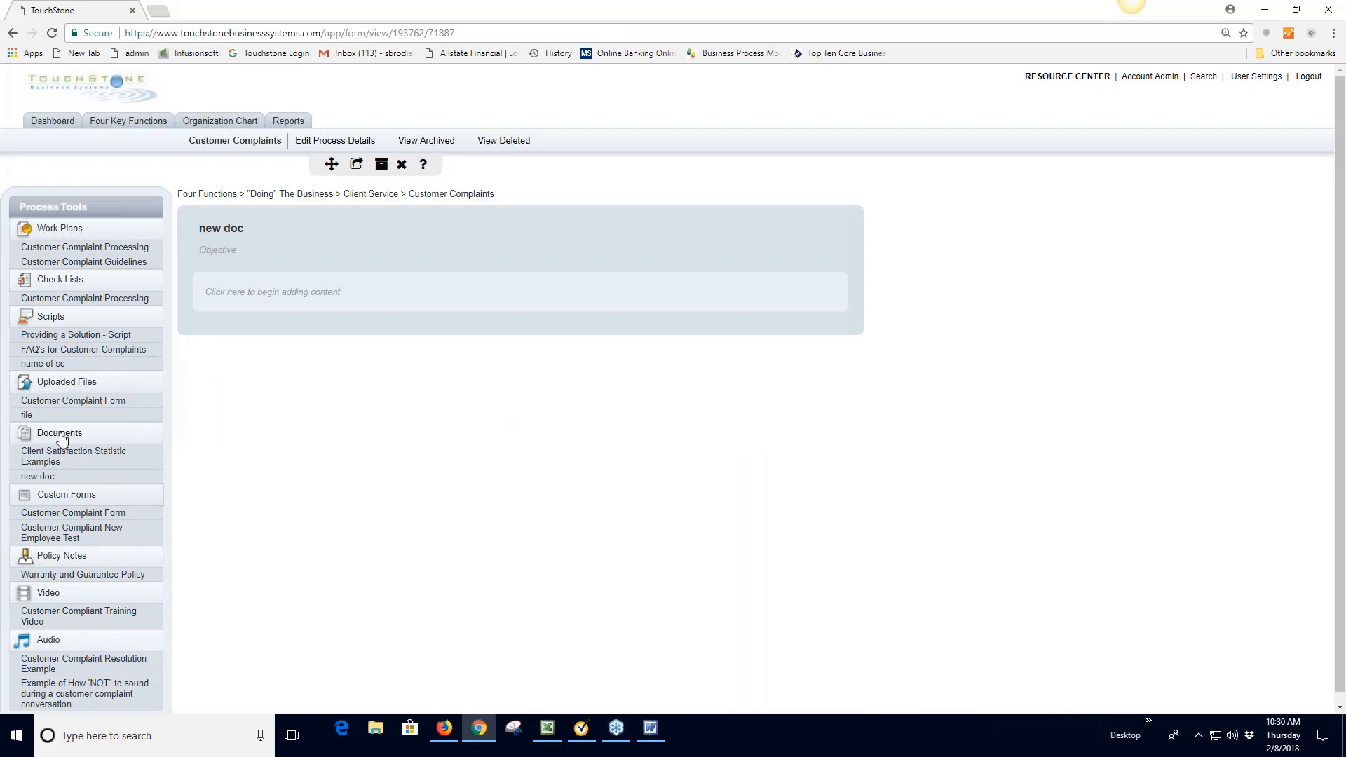
pyautogui.click(241, 292)
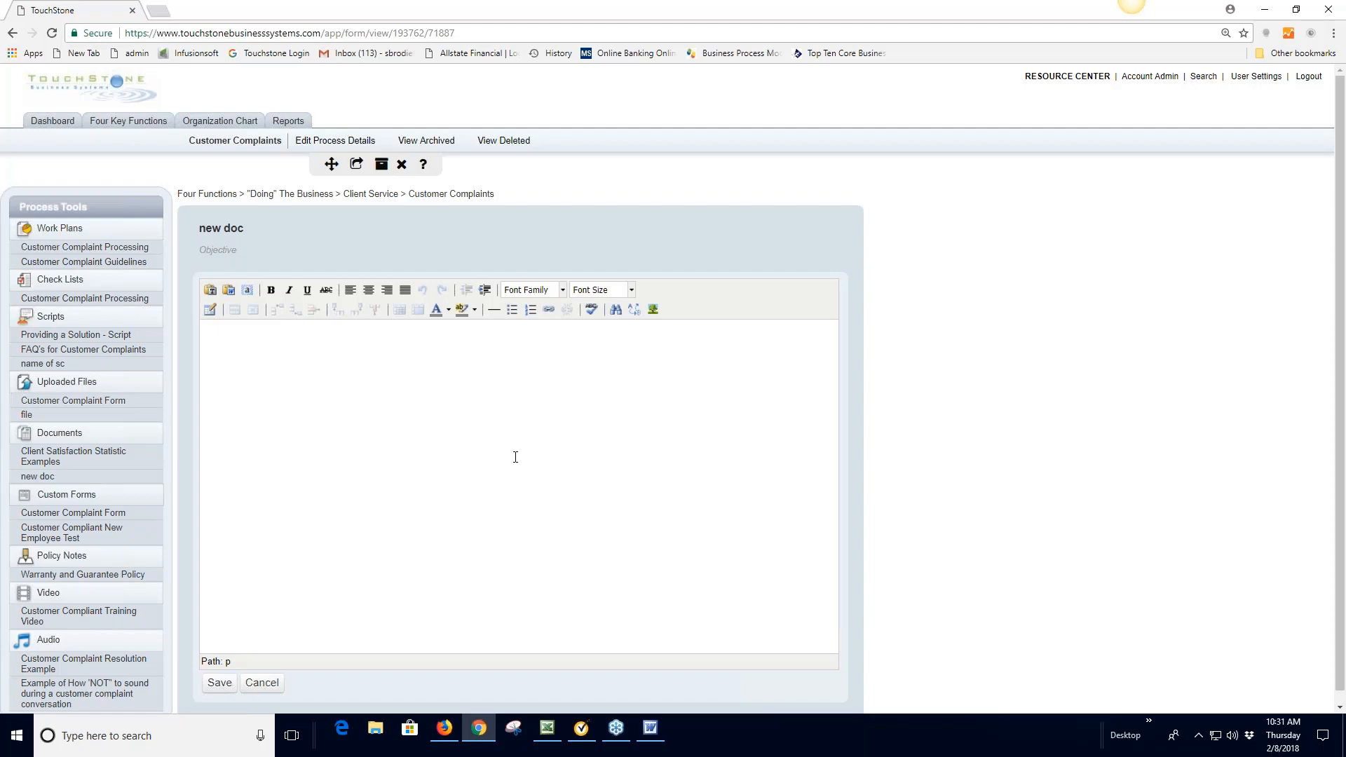
# Copy the Word form's content from the "Customer Complaint Form" heading through "Approximate Date of Service" and paste it into the browser's new doc
pyautogui.click(650, 731)
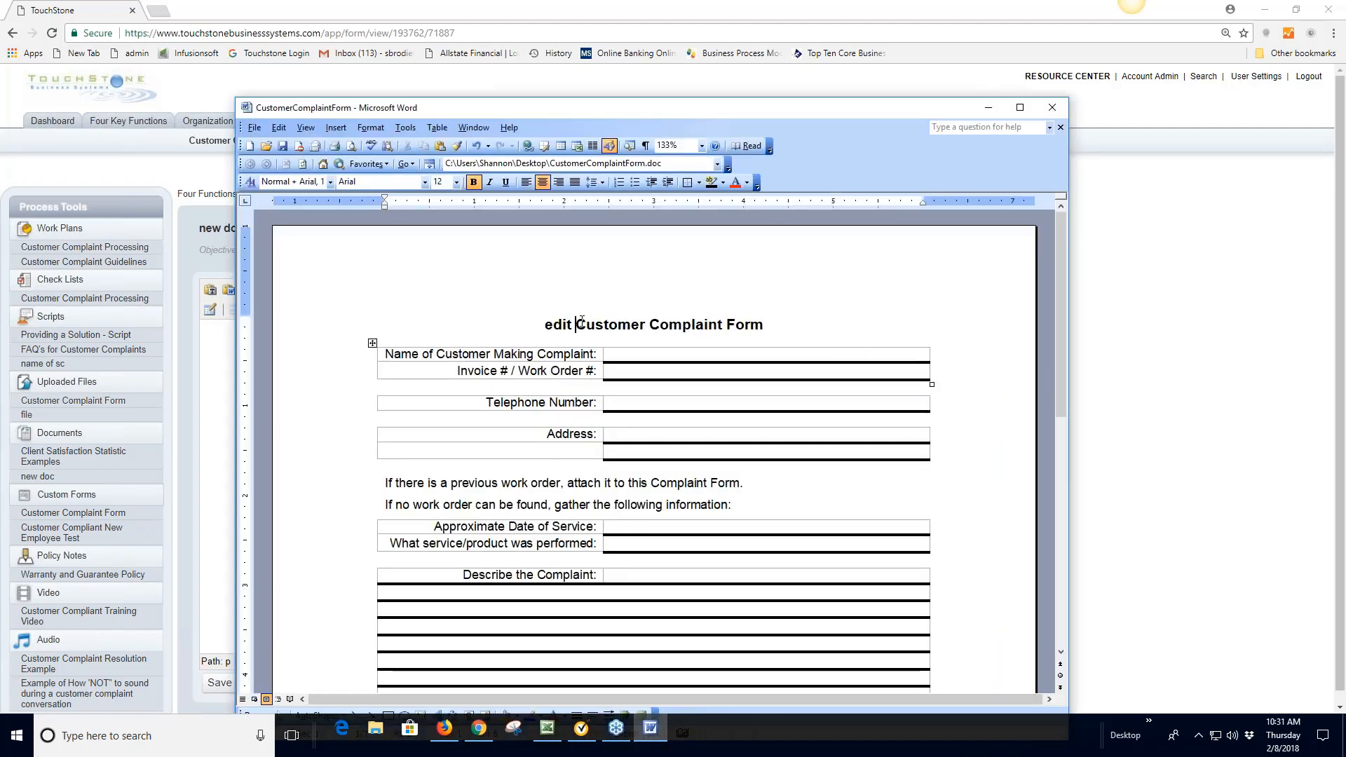
pyautogui.moveTo(576, 324); pyautogui.dragTo(715, 526)
pyautogui.rightClick(715, 410)
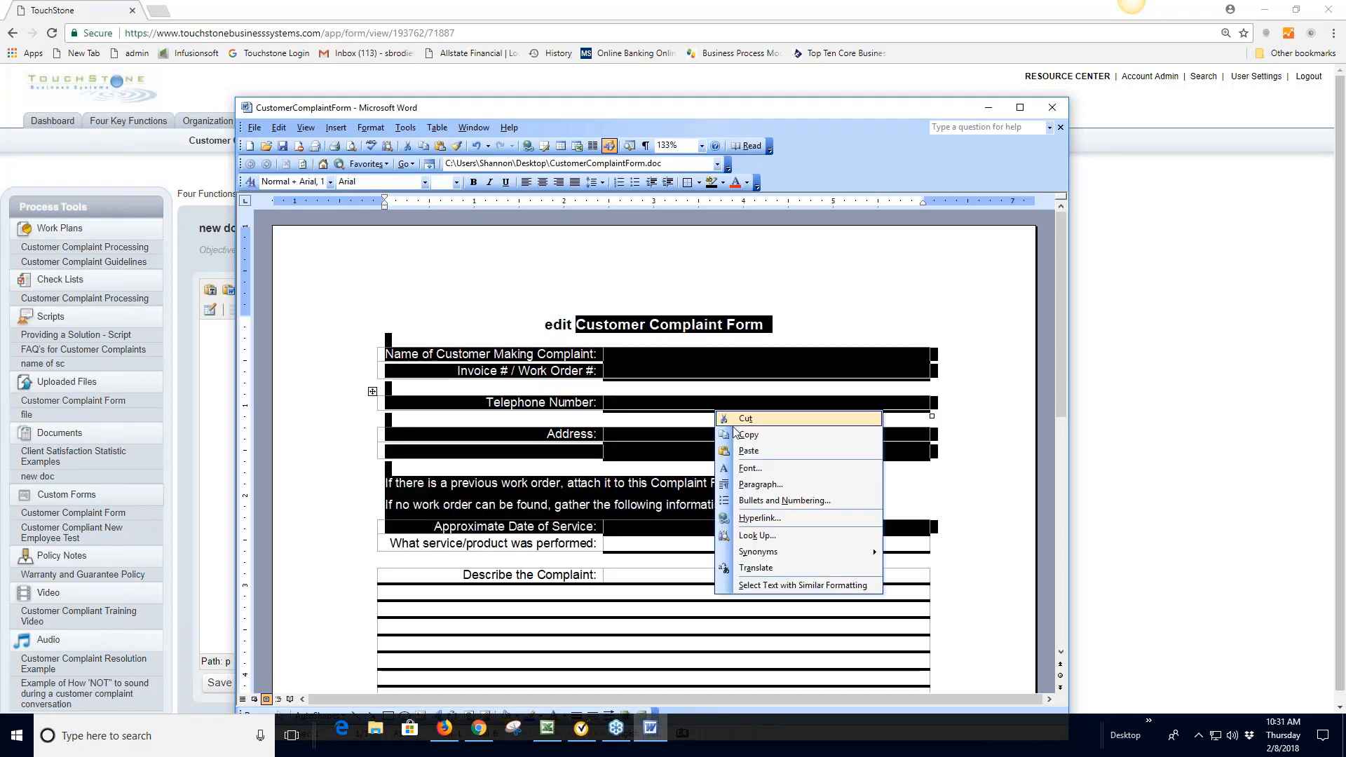
pyautogui.click(747, 435)
pyautogui.click(989, 108)
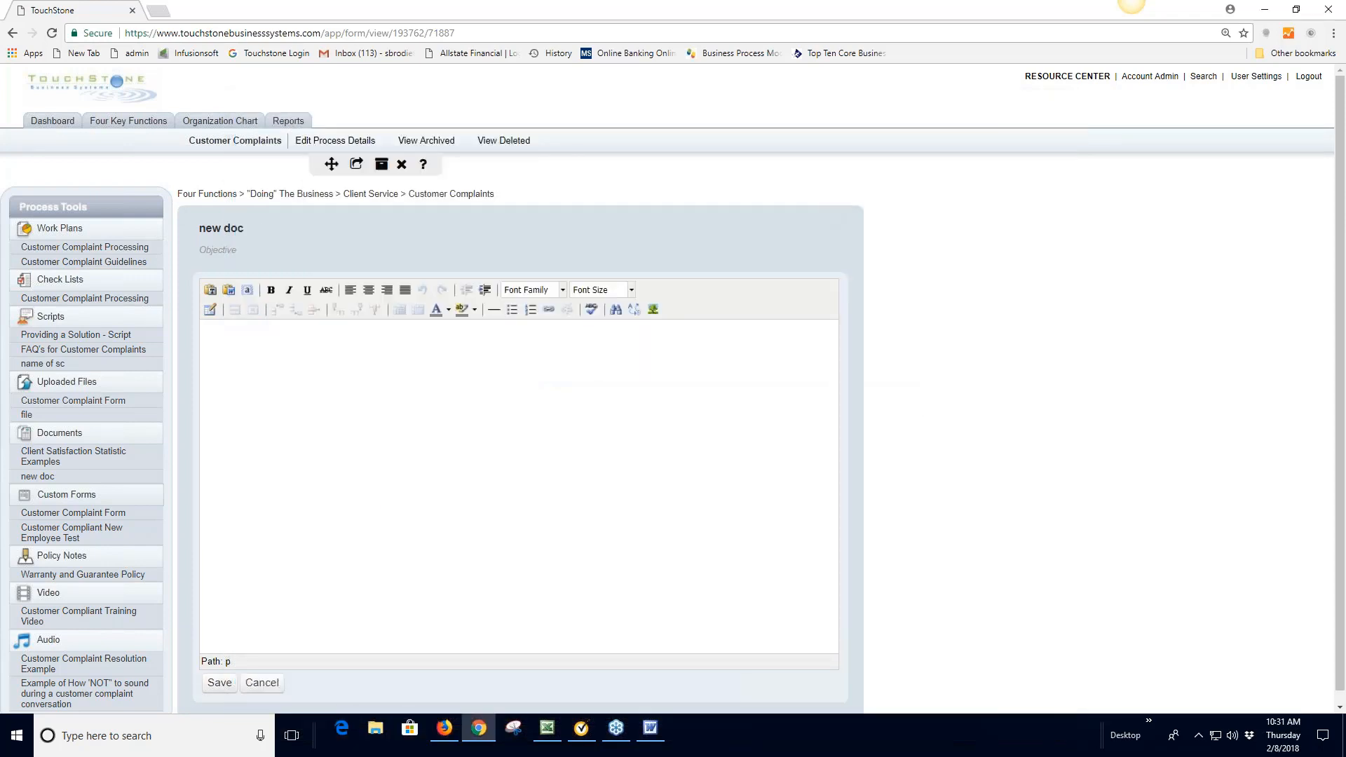
pyautogui.rightClick(269, 347)
pyautogui.click(294, 431)
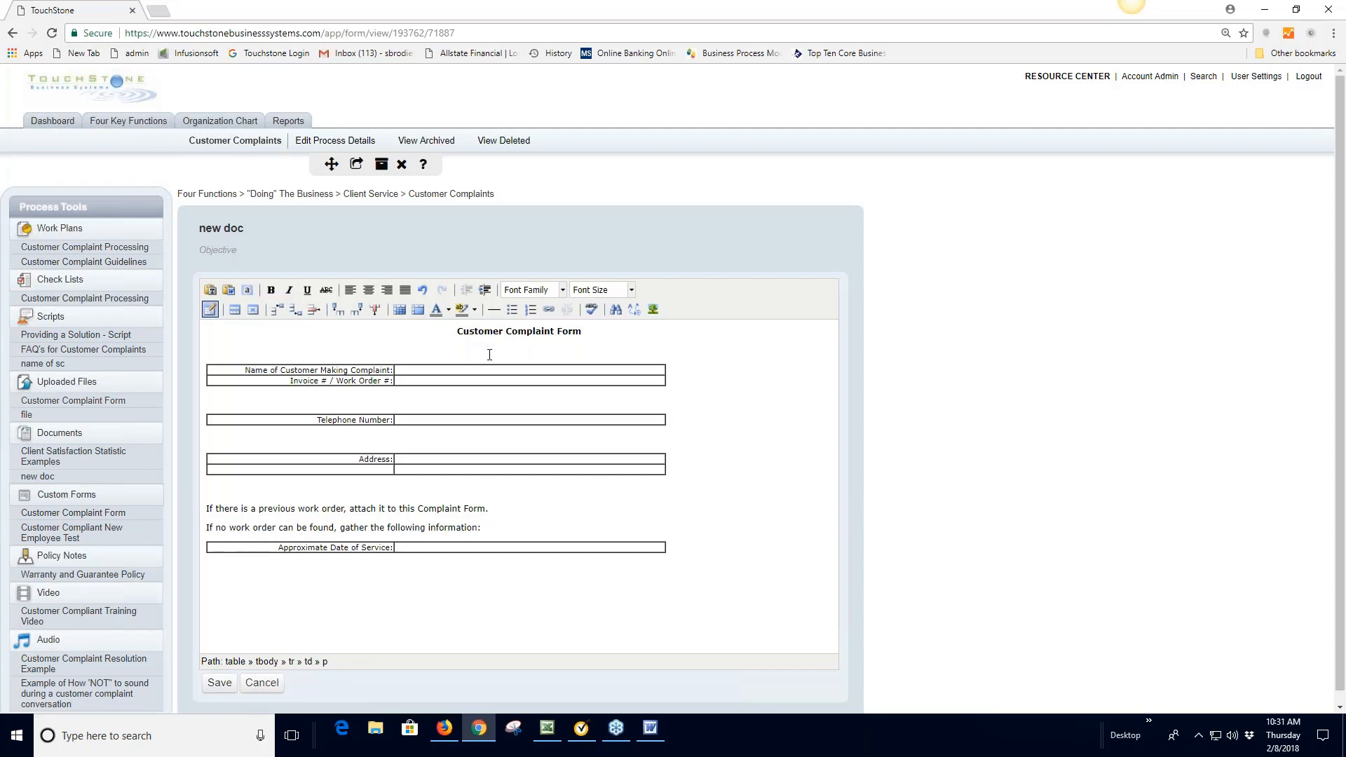
# Insert two blank lines above the pasted "Customer Complaint Form" heading and look at the image upload dialog without inserting anything
pyautogui.click(457, 330)
pyautogui.press('Return')
pyautogui.press('Return')
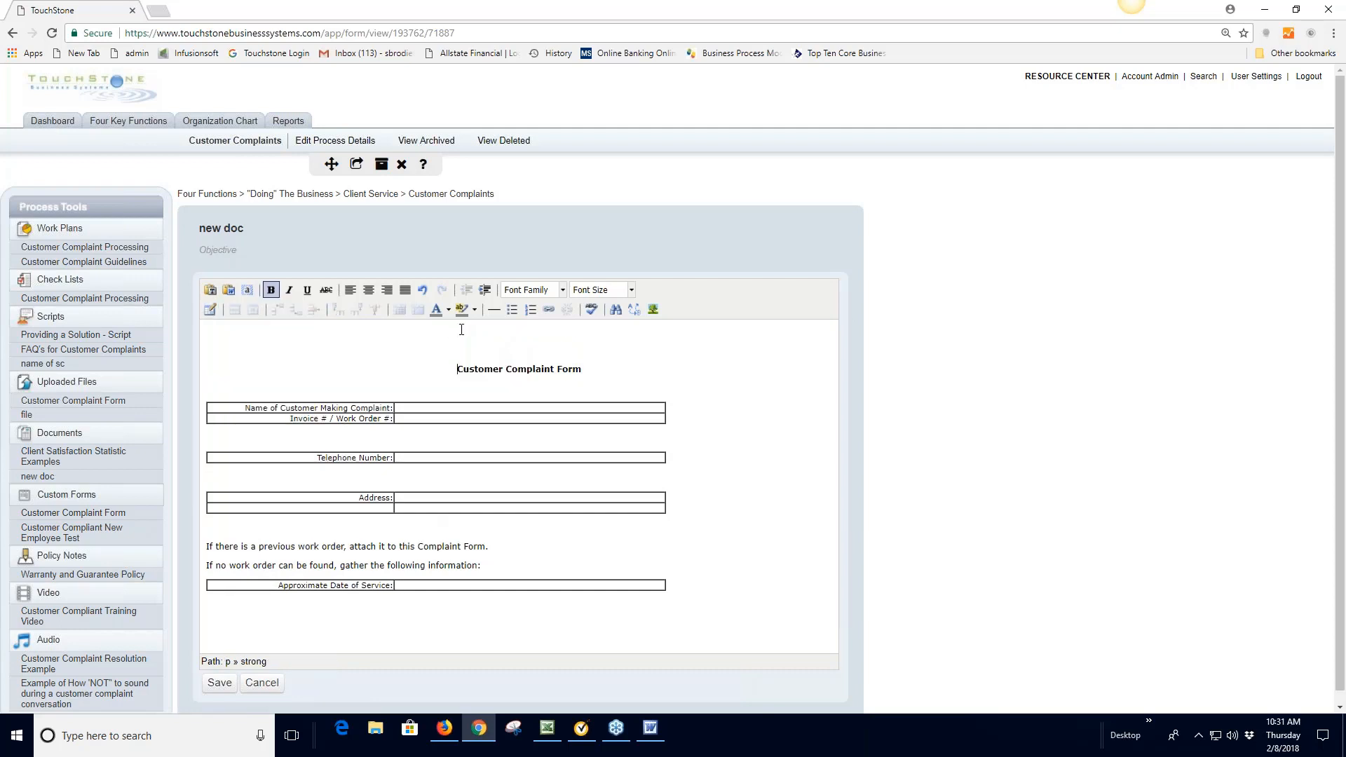
pyautogui.click(653, 310)
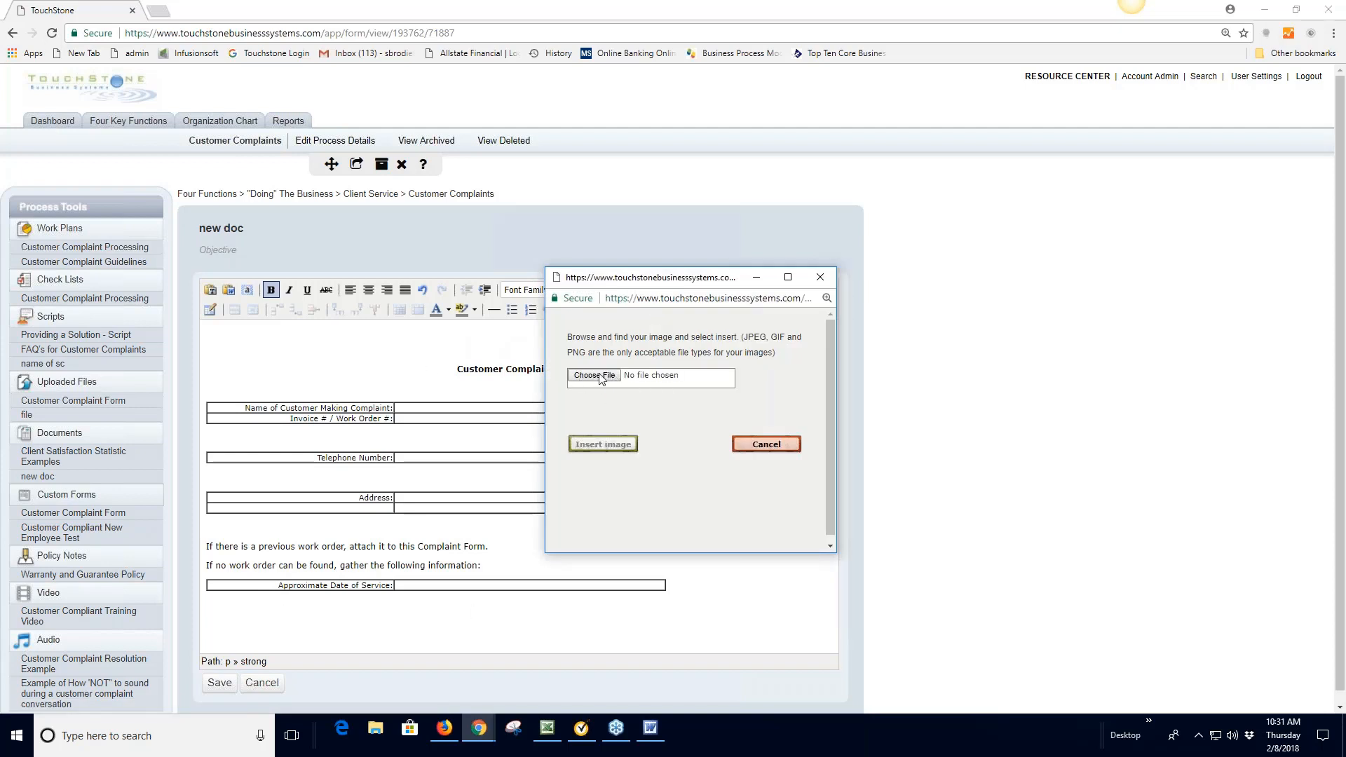
pyautogui.click(771, 449)
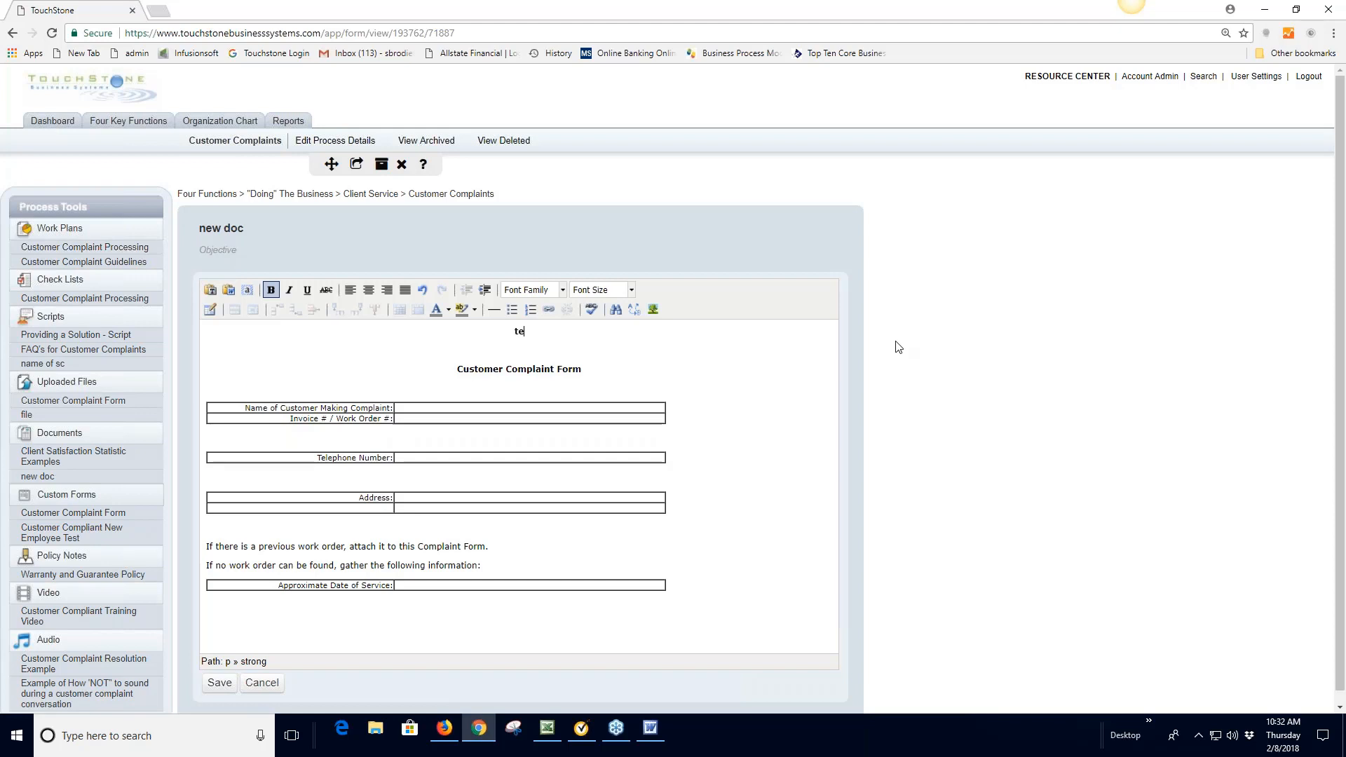
# Enter "text text" above the "Customer Complaint Form" heading and save the document
pyautogui.write('xt')
pyautogui.write('text')
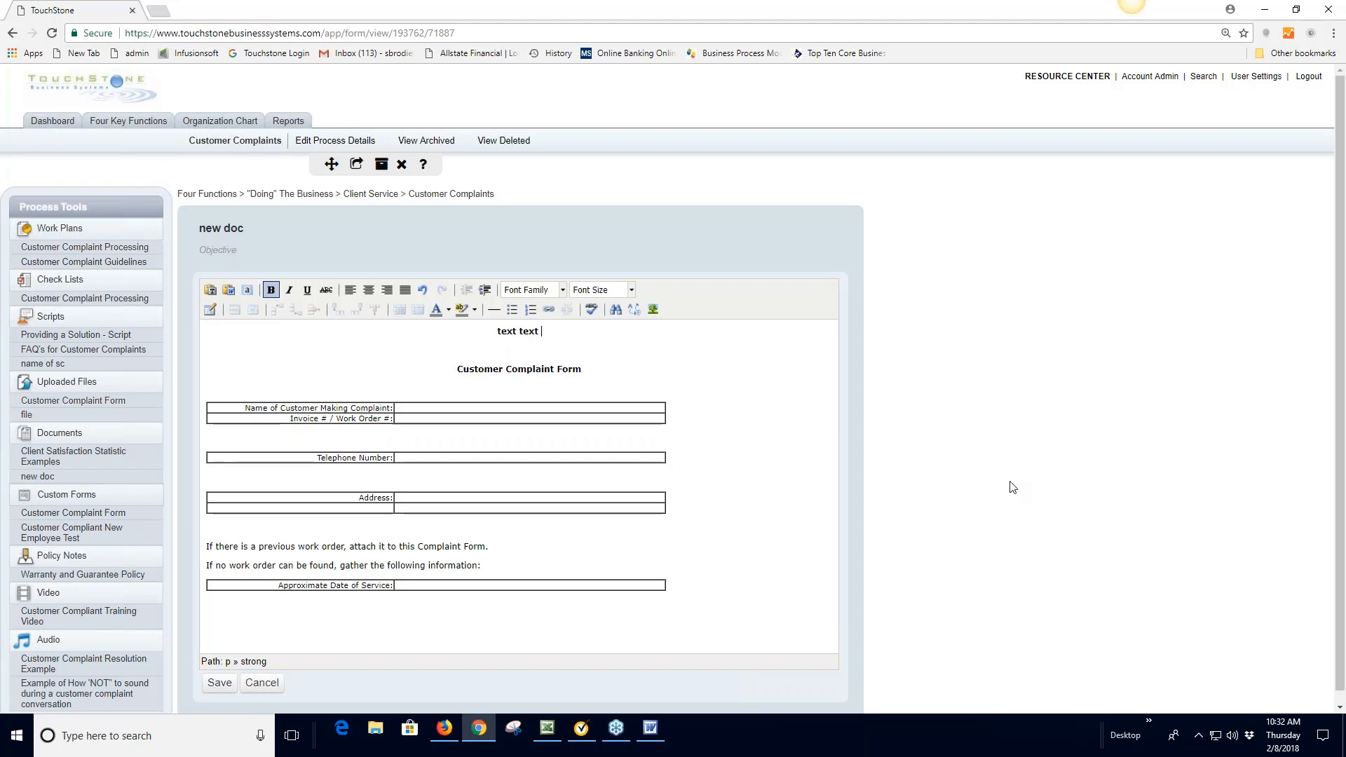
pyautogui.click(219, 682)
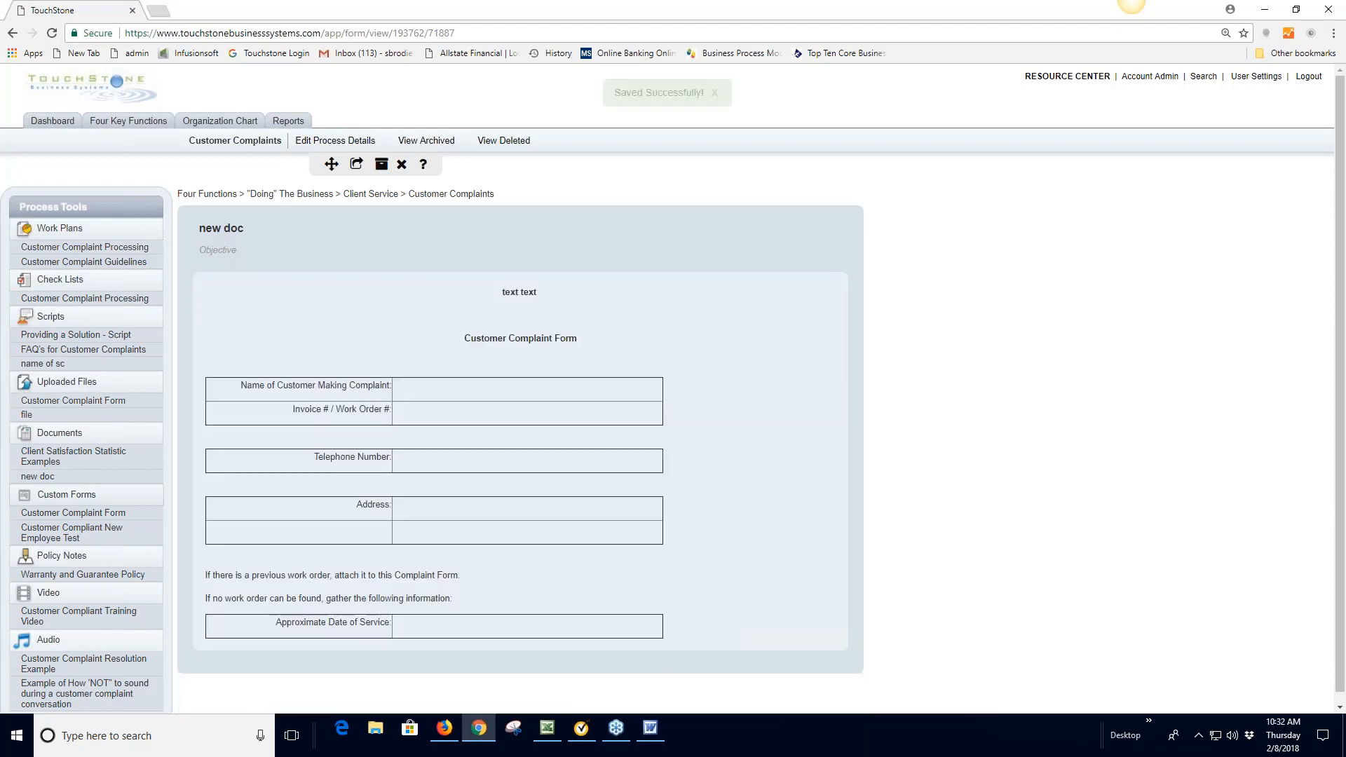
# Look over the Client Satisfaction Statistic Examples document and the fields of the Customer Complaint Form custom form
pyautogui.click(53, 462)
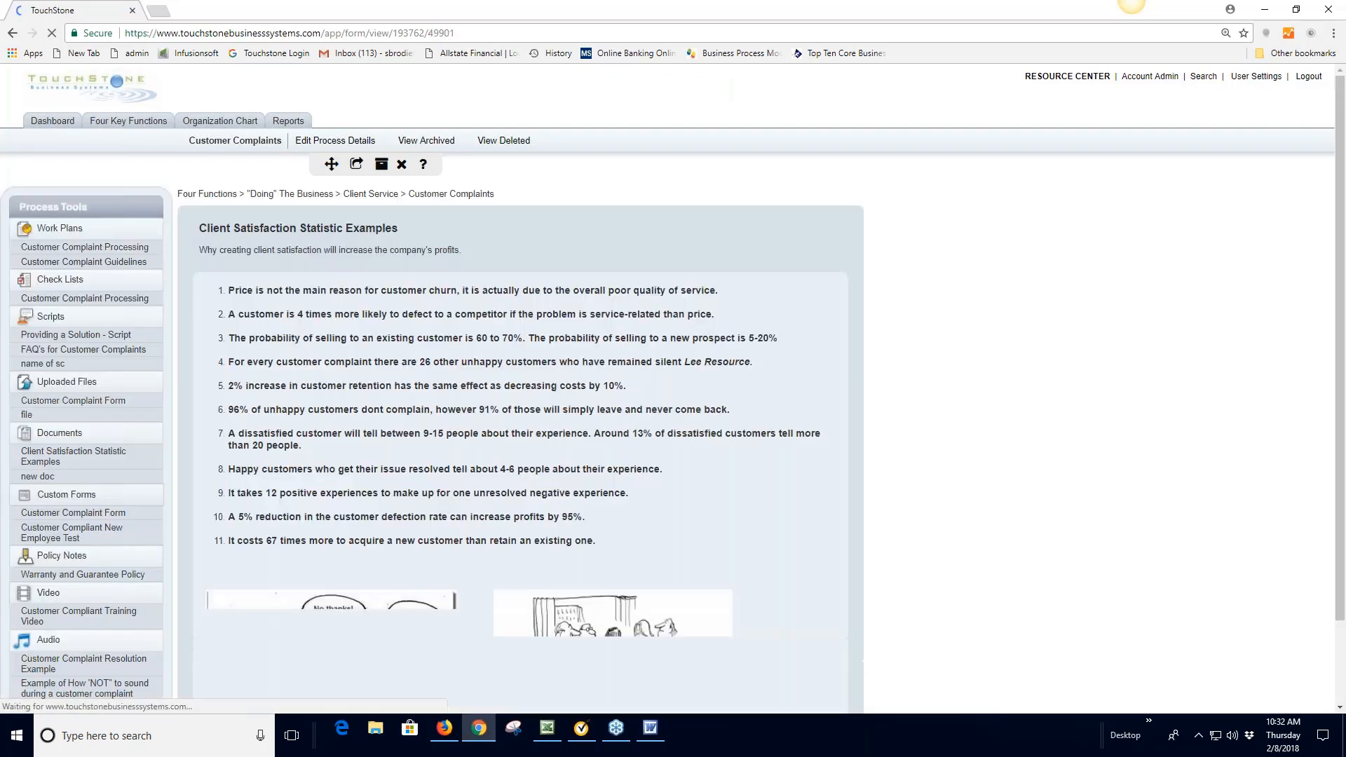
pyautogui.scroll(-1, 959, 443)
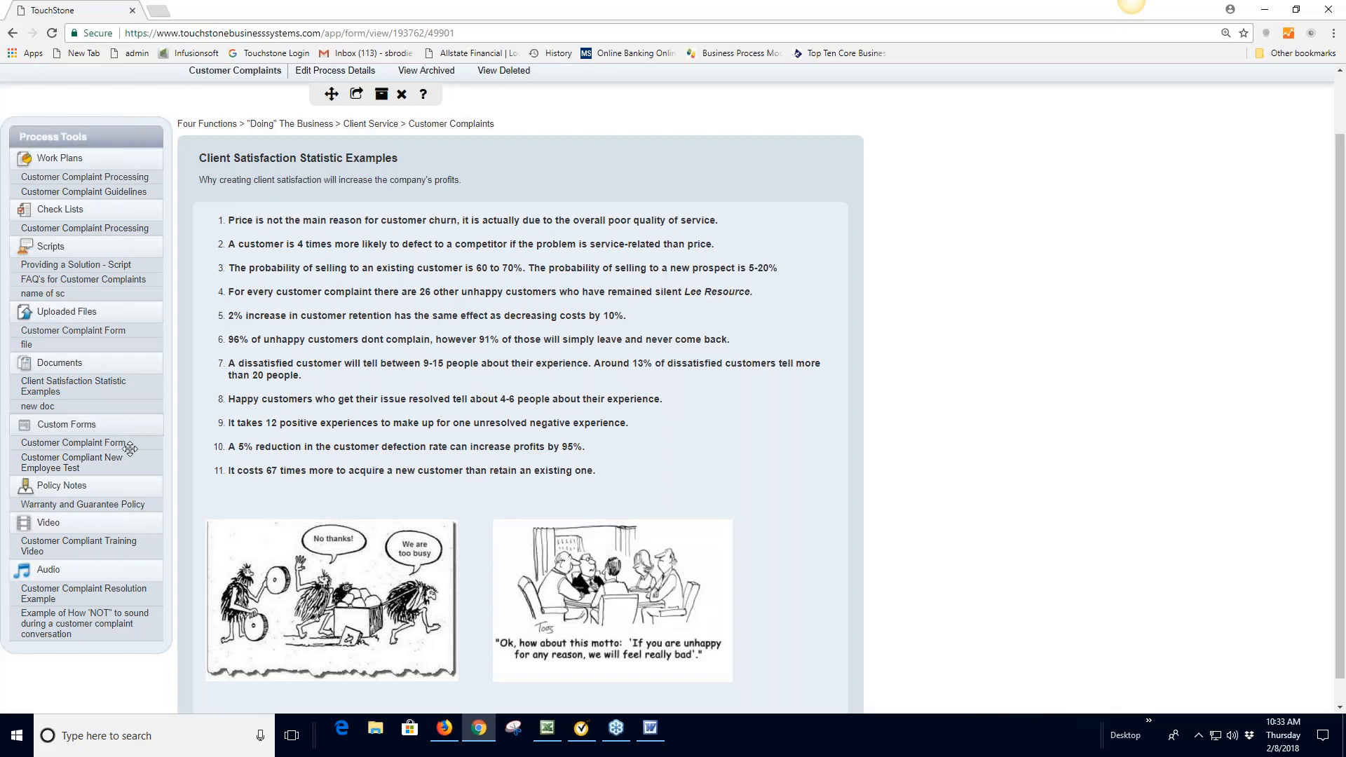
pyautogui.click(89, 448)
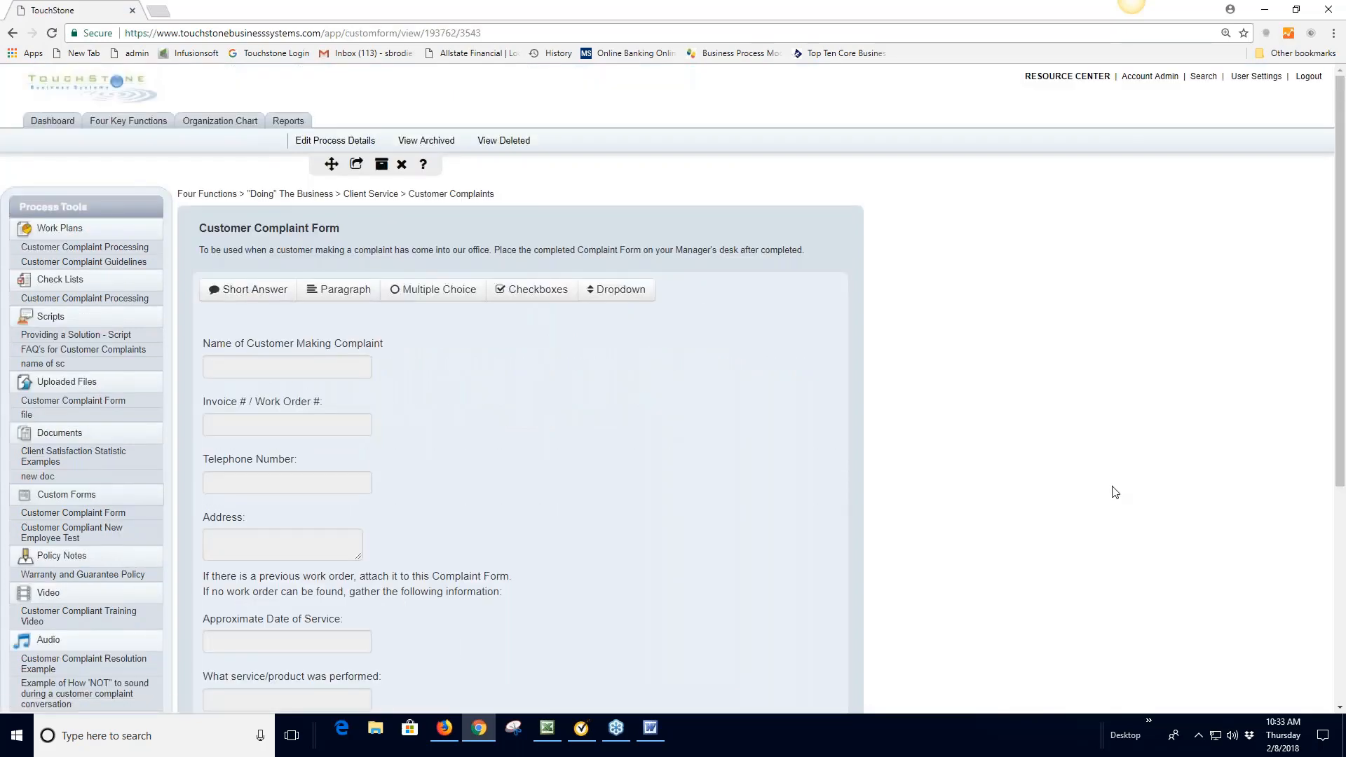
pyautogui.scroll(-1, 1104, 495)
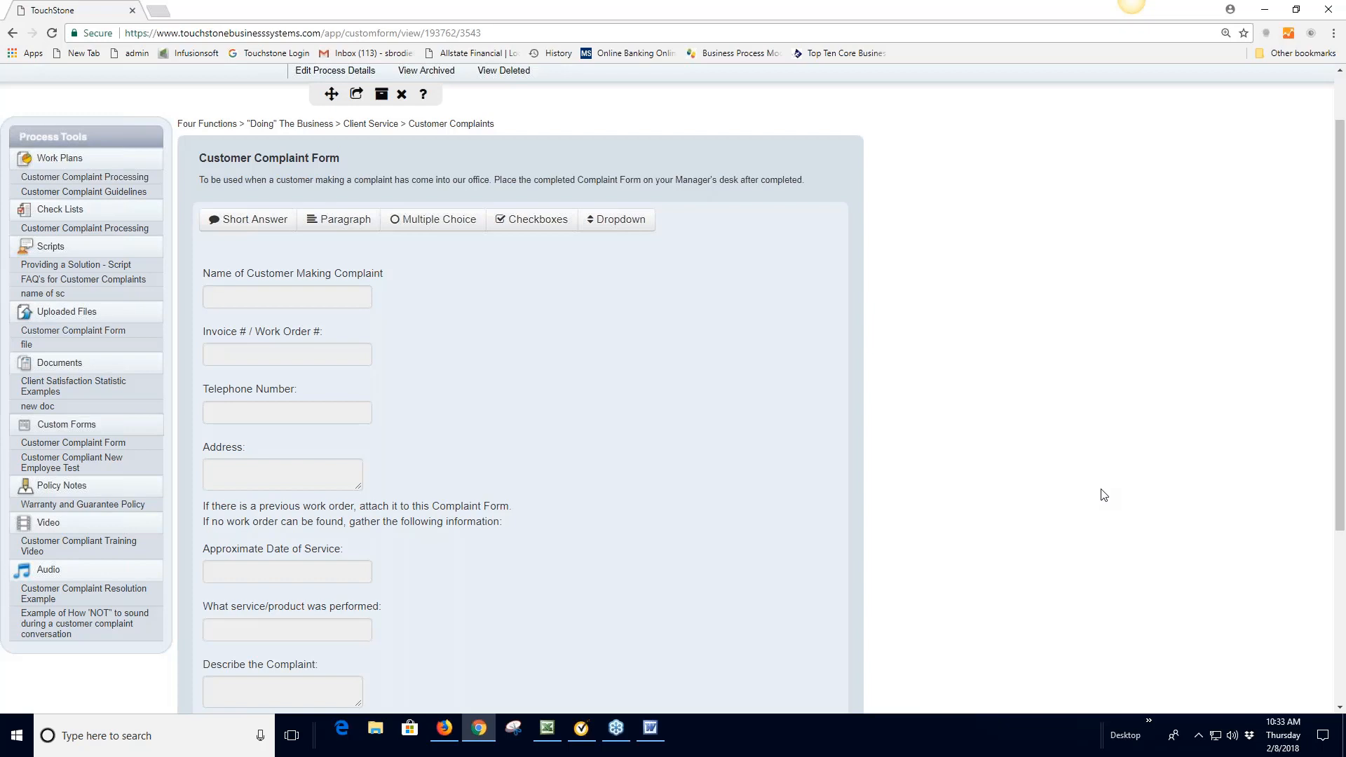
pyautogui.scroll(1, 1103, 495)
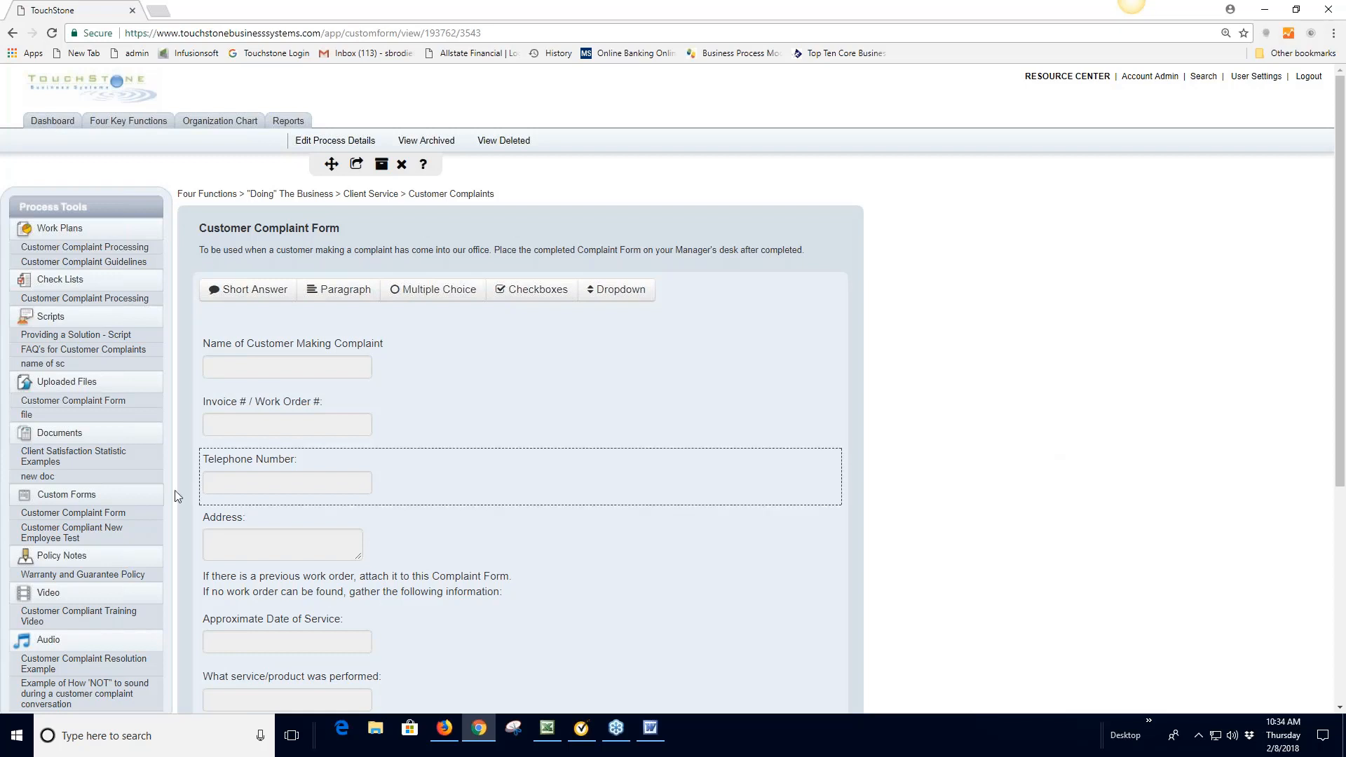
# Create a custom form titled "name of f" in the Customer Complaints process
pyautogui.click(55, 498)
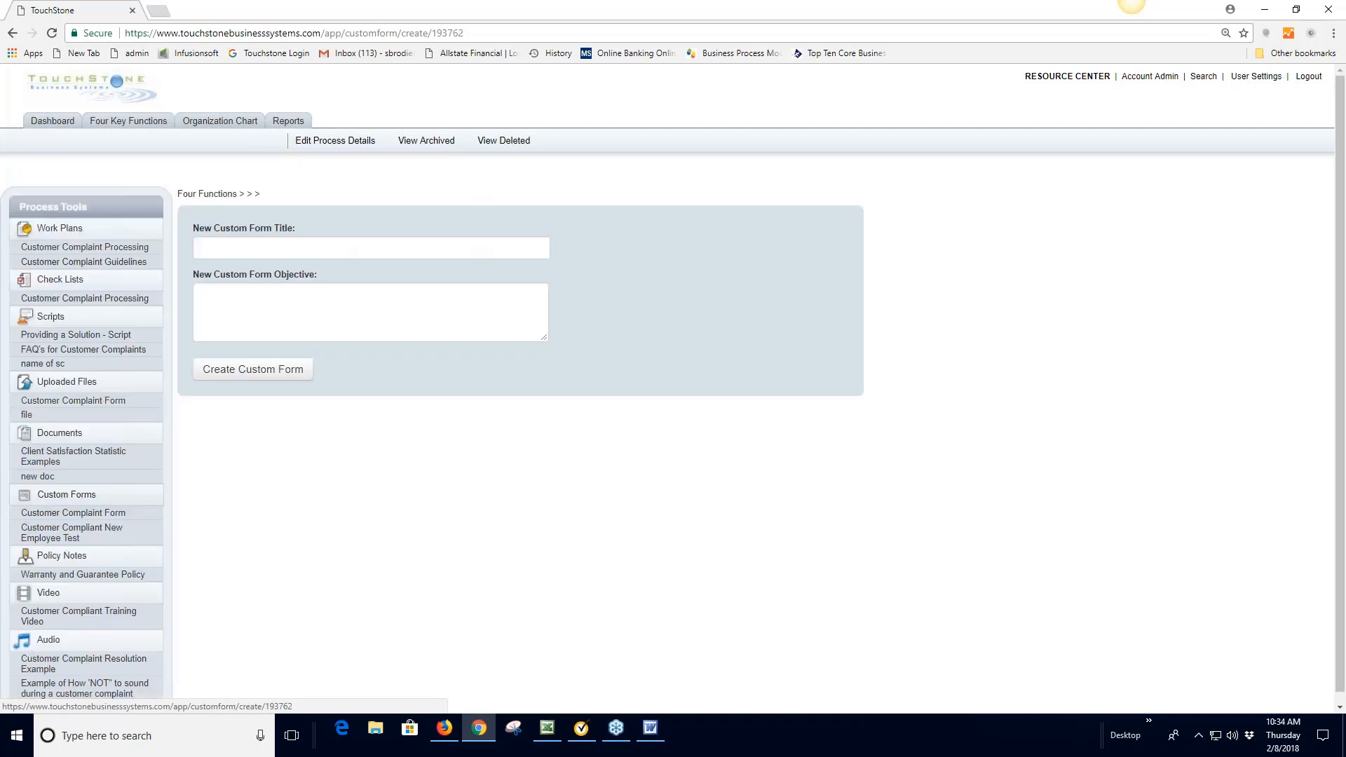
pyautogui.click(247, 249)
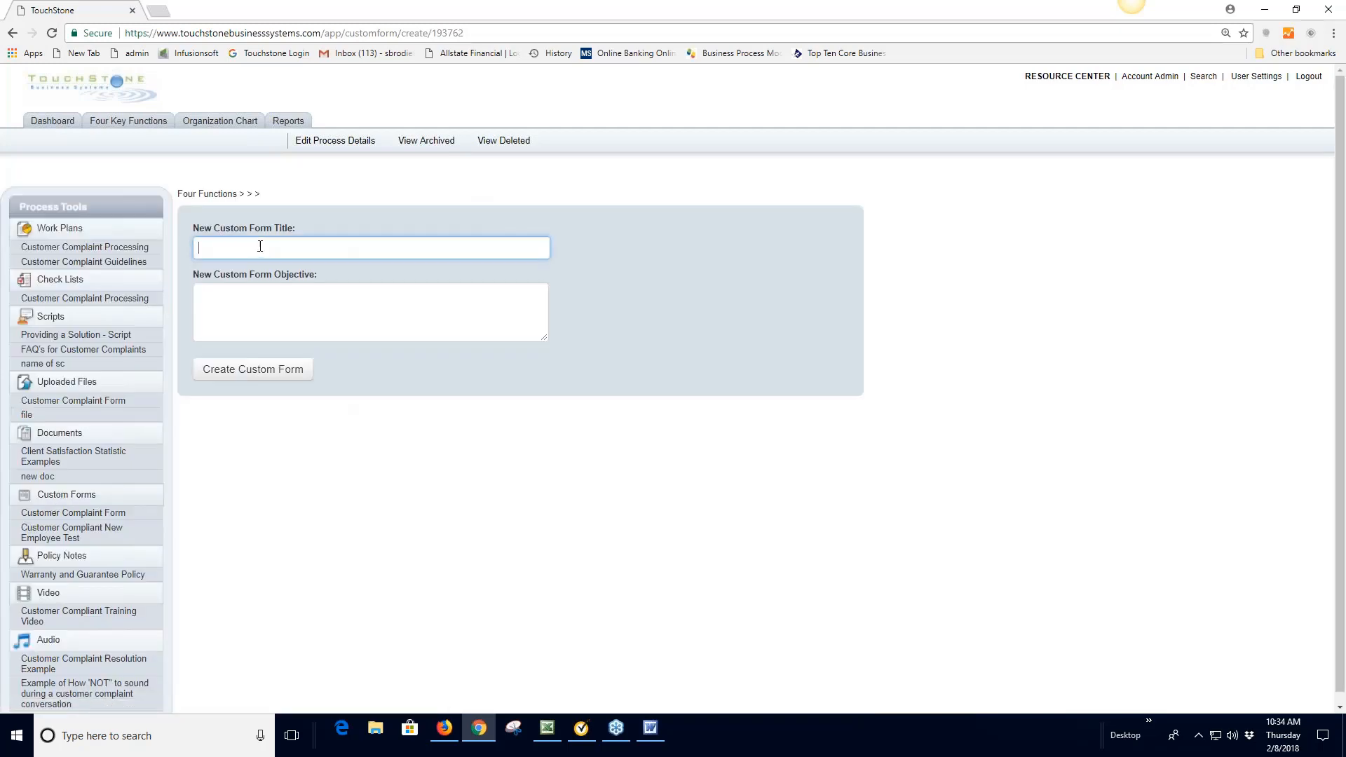
pyautogui.write('namwe')
pyautogui.press('BackSpace')
pyautogui.press('BackSpace')
pyautogui.press('BackSpace')
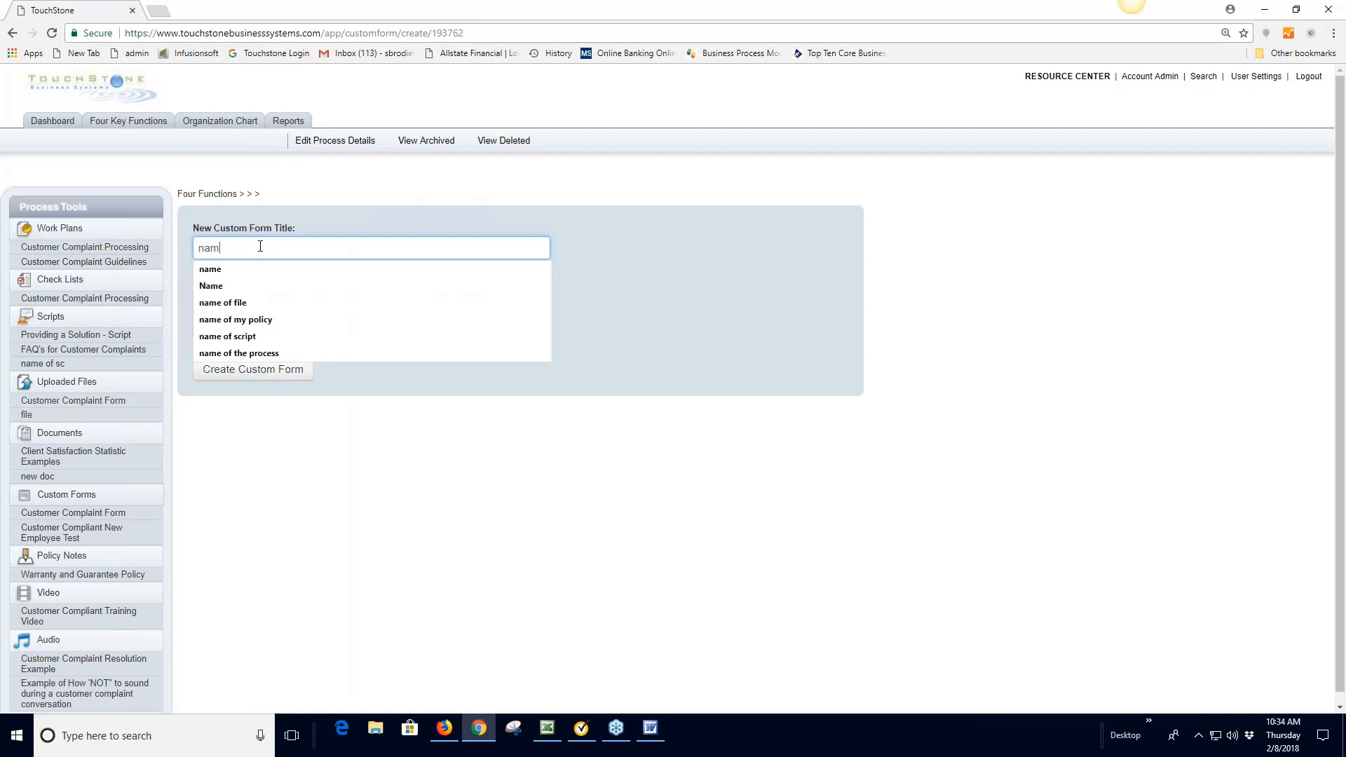
pyautogui.write('e of')
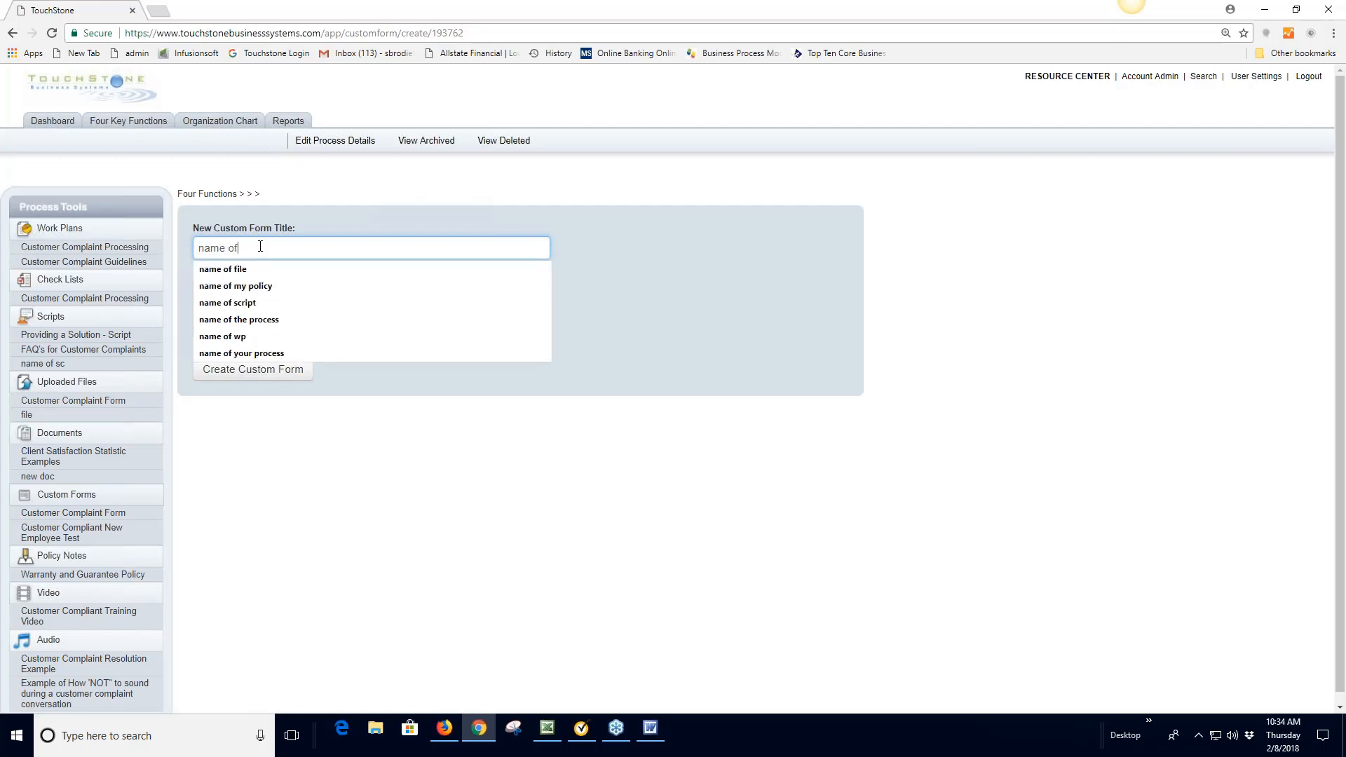
pyautogui.write(' f')
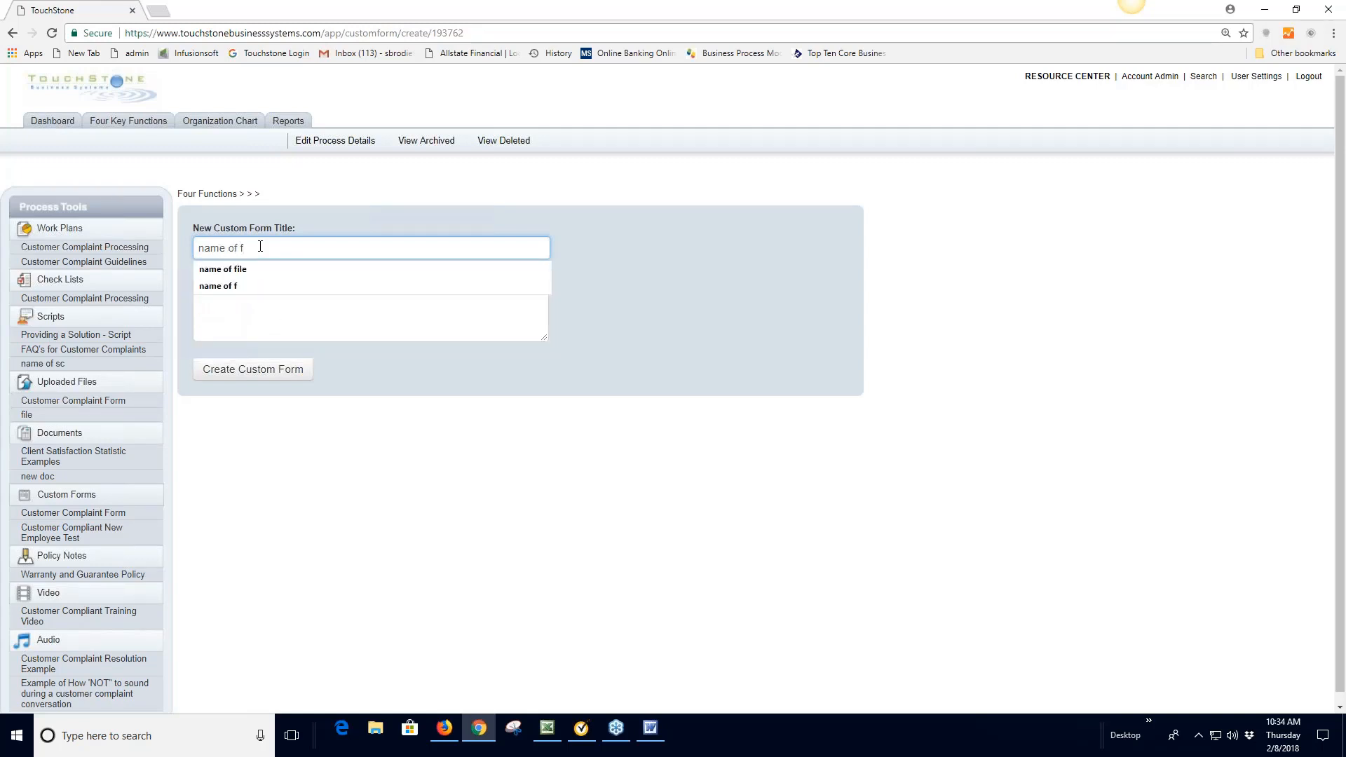
pyautogui.click(253, 369)
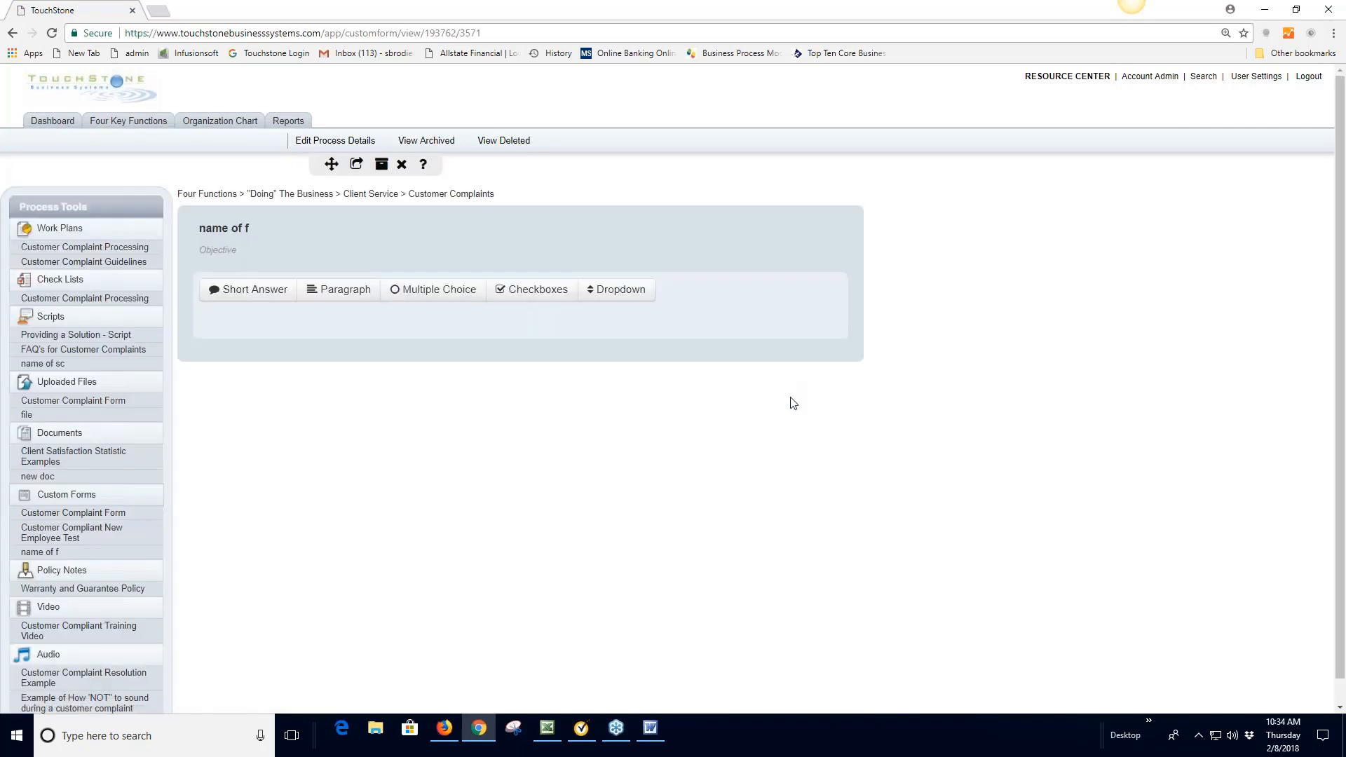
# Open the new custom form's title for editing and save it without changes, twice
pyautogui.click(217, 226)
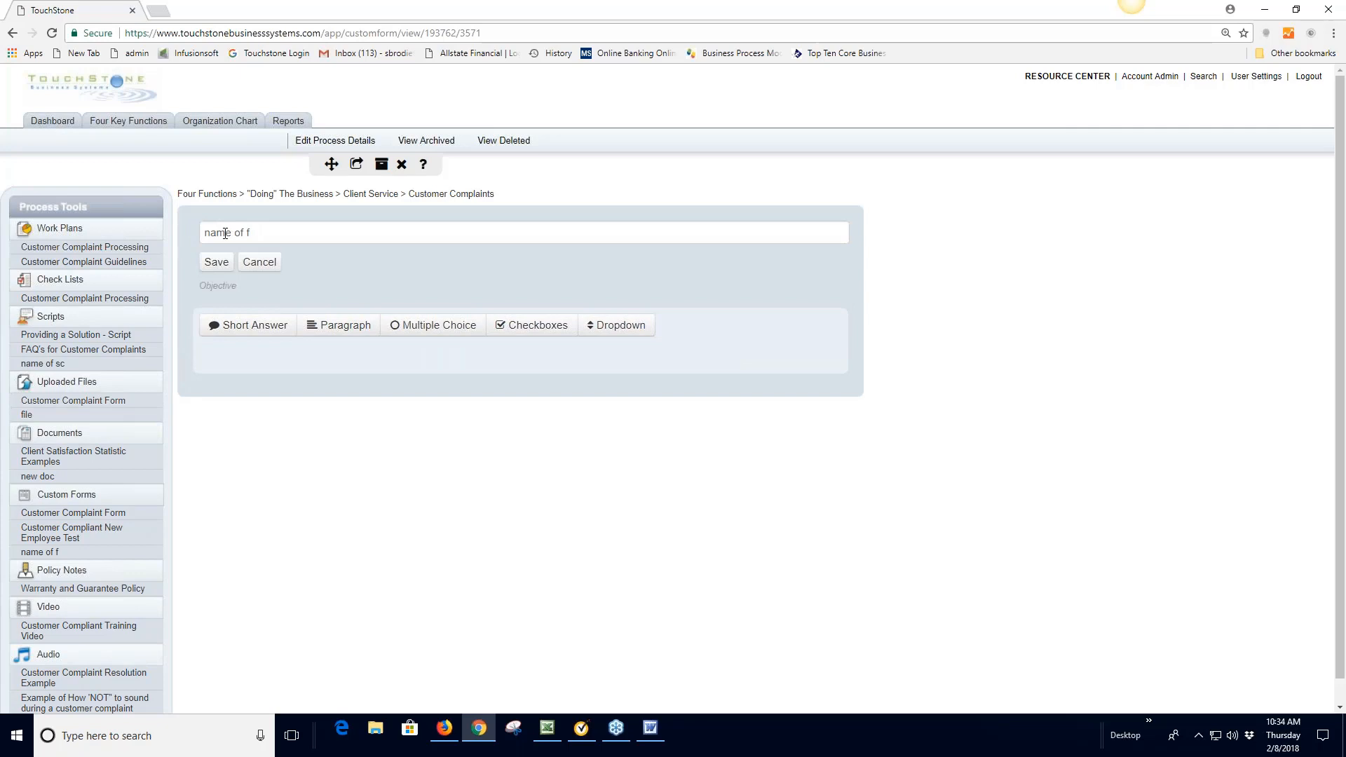
pyautogui.click(217, 262)
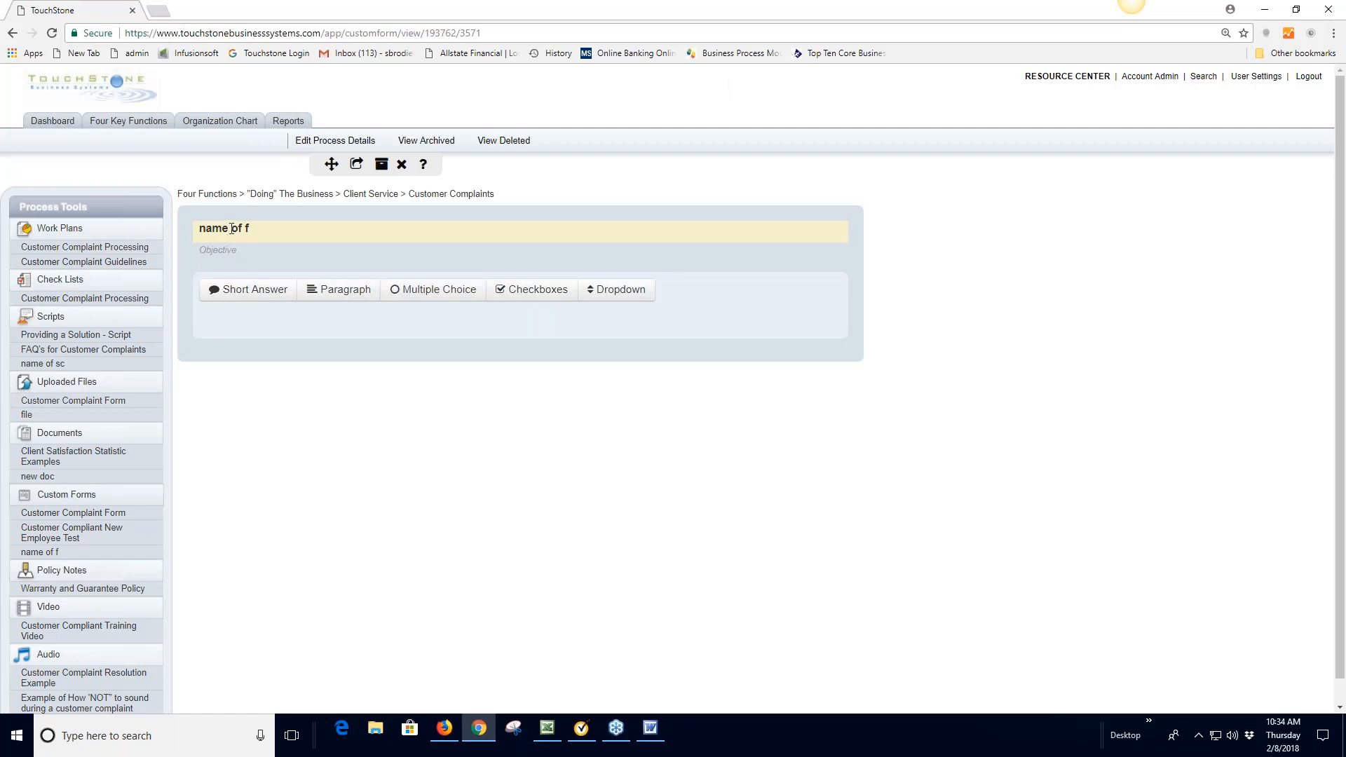
pyautogui.click(231, 228)
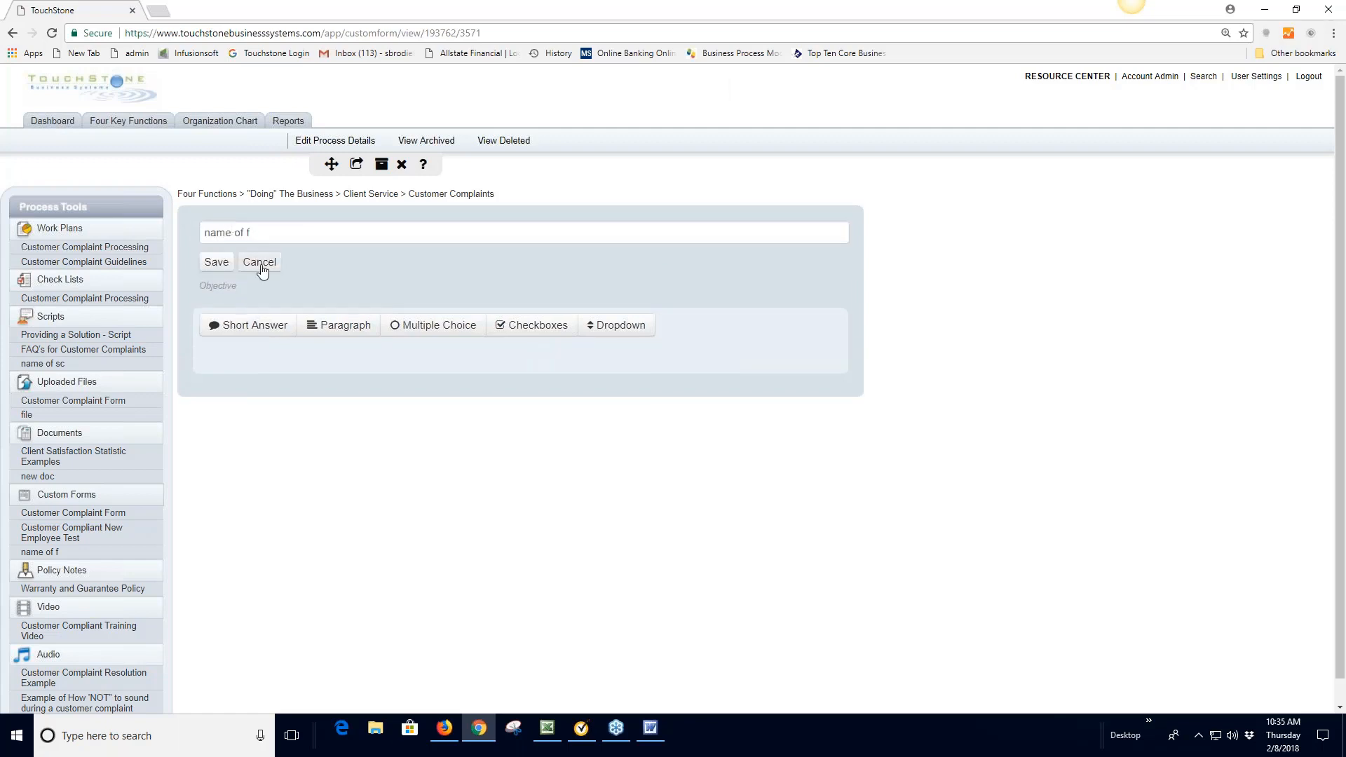
pyautogui.click(217, 262)
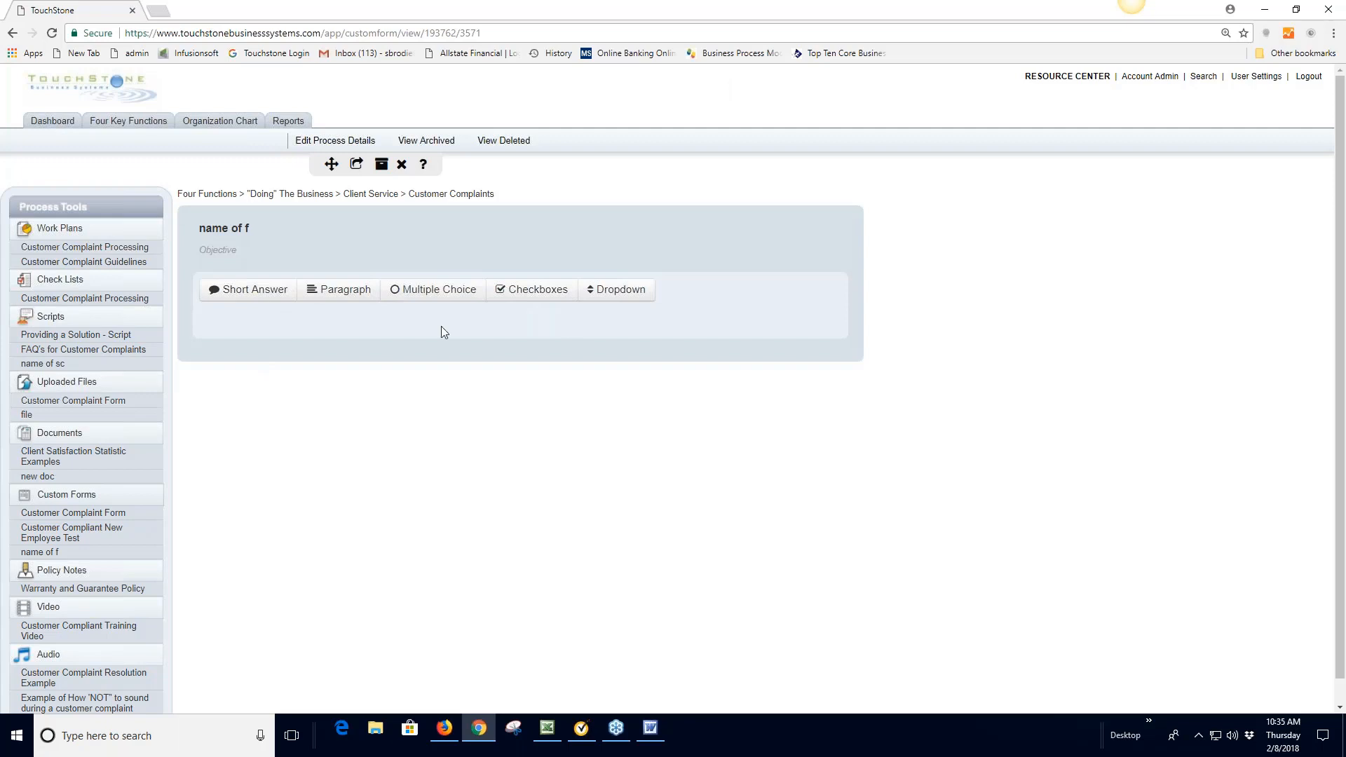
# Add a short answer field labelled "name" to the custom form
pyautogui.click(257, 298)
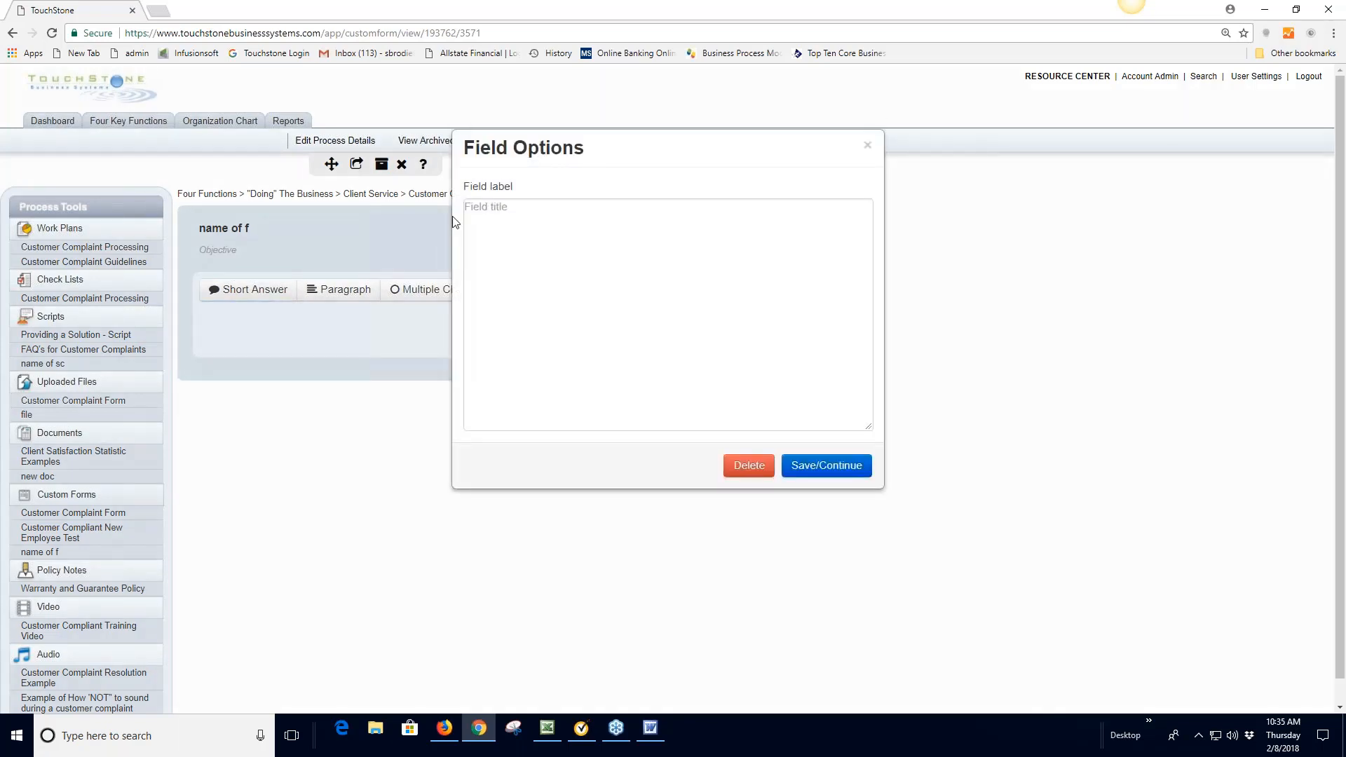
pyautogui.write('name')
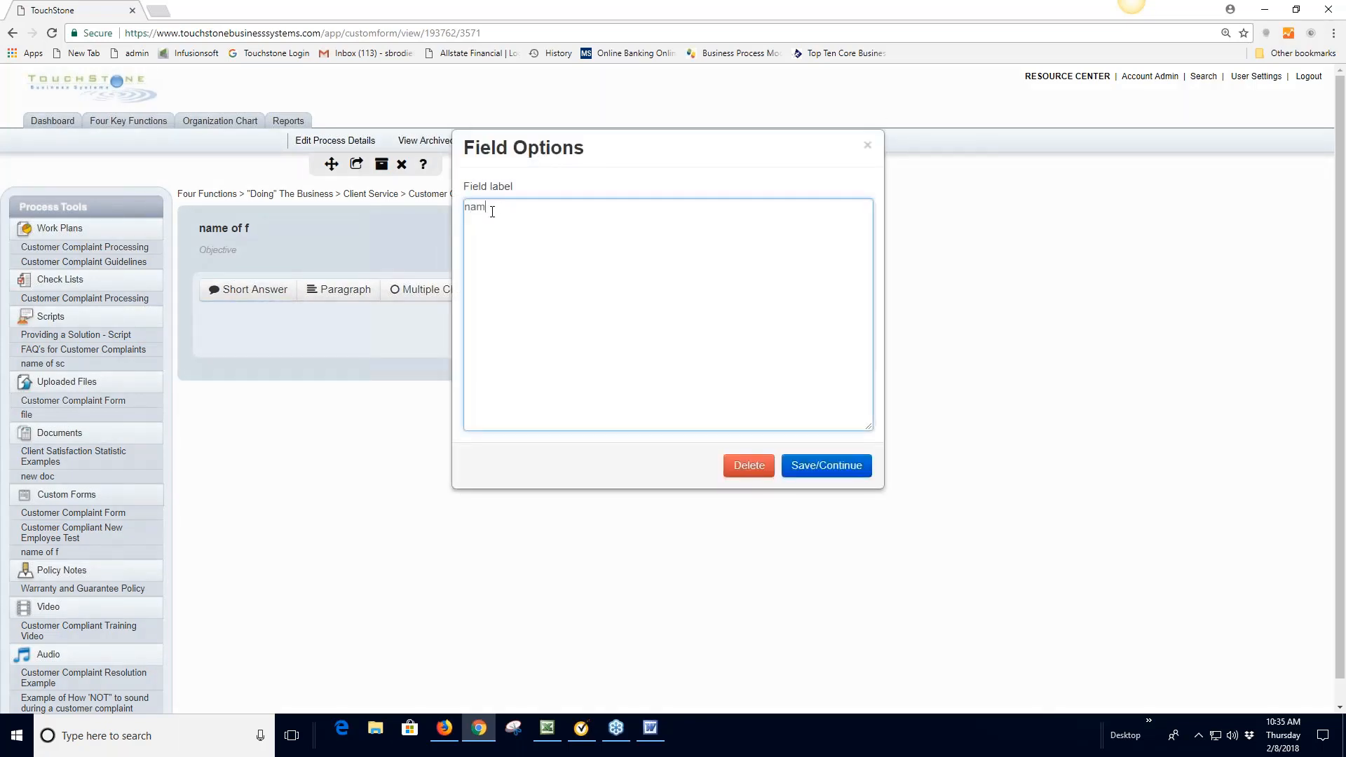
pyautogui.click(822, 478)
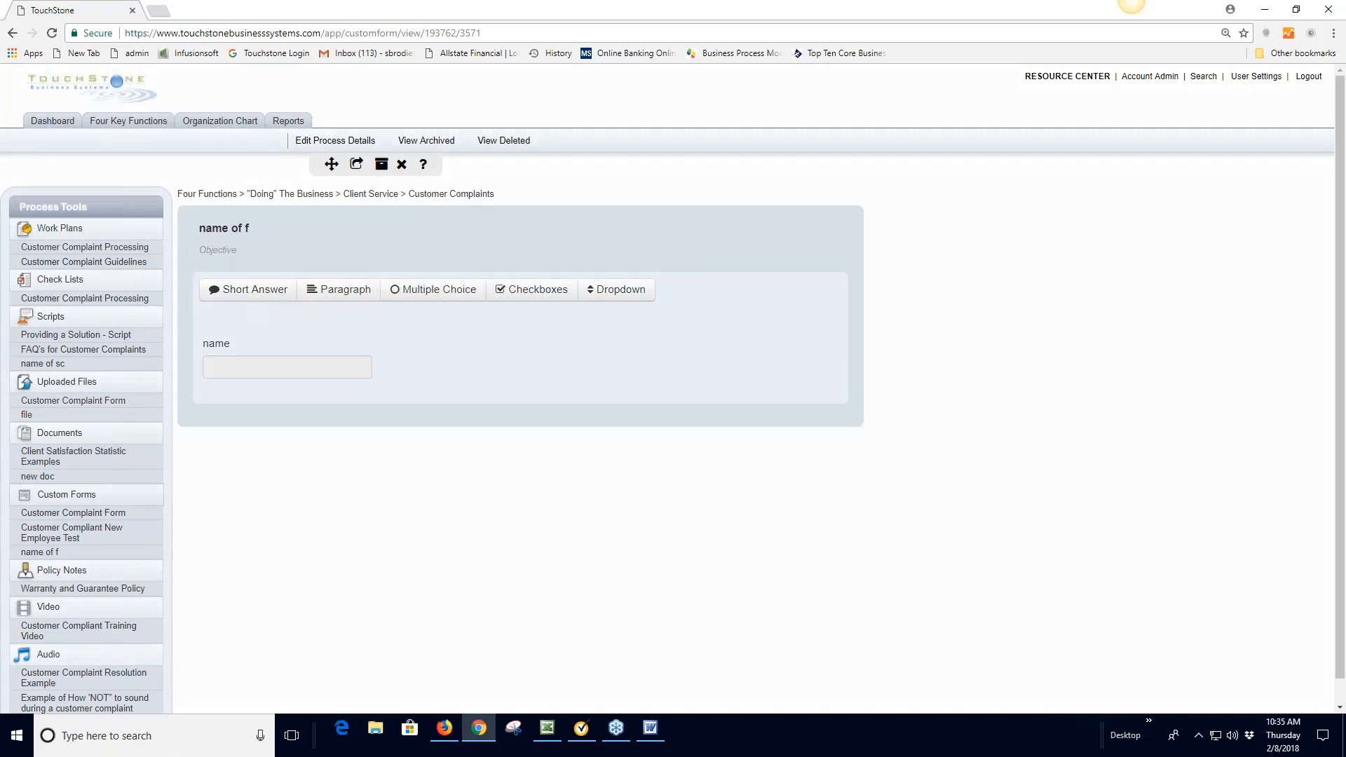
# Relabel the short answer field as "Change" and save it
pyautogui.click(405, 312)
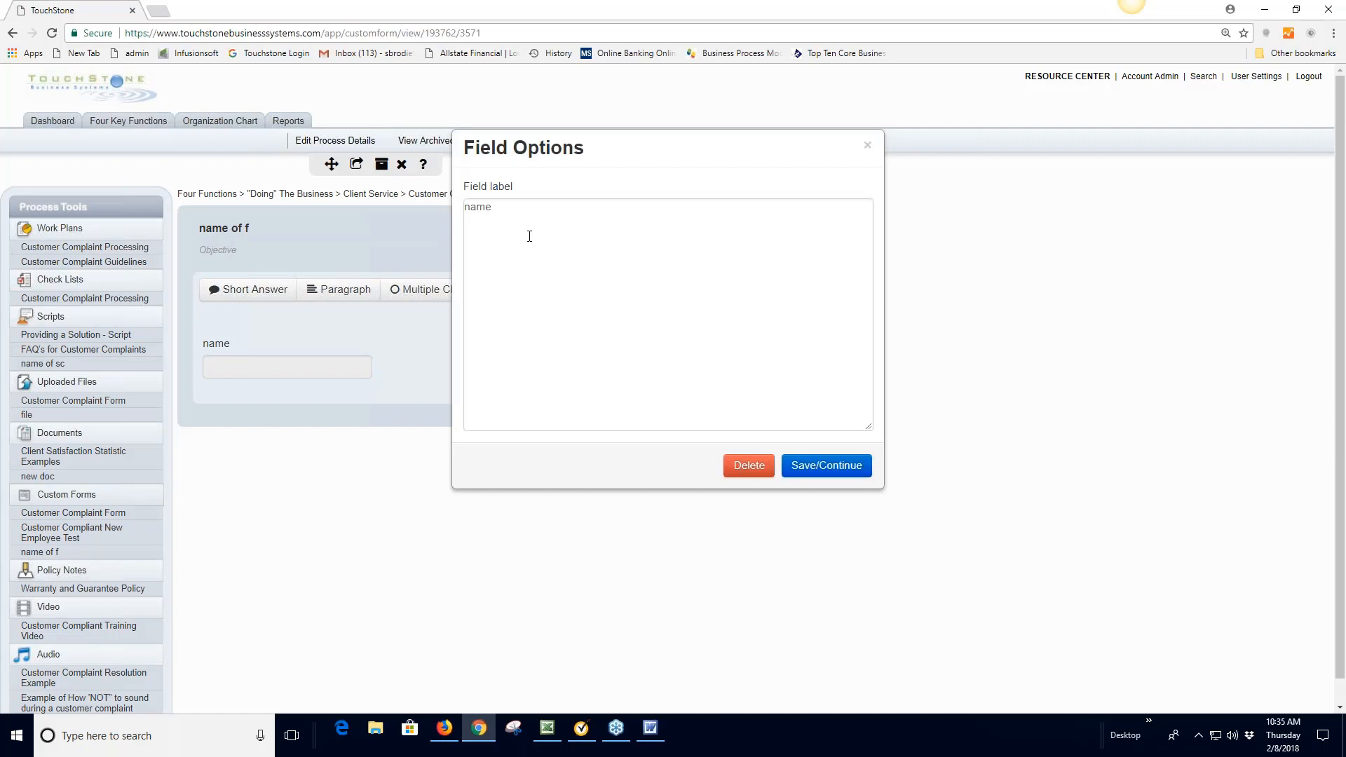
pyautogui.doubleClick(491, 207)
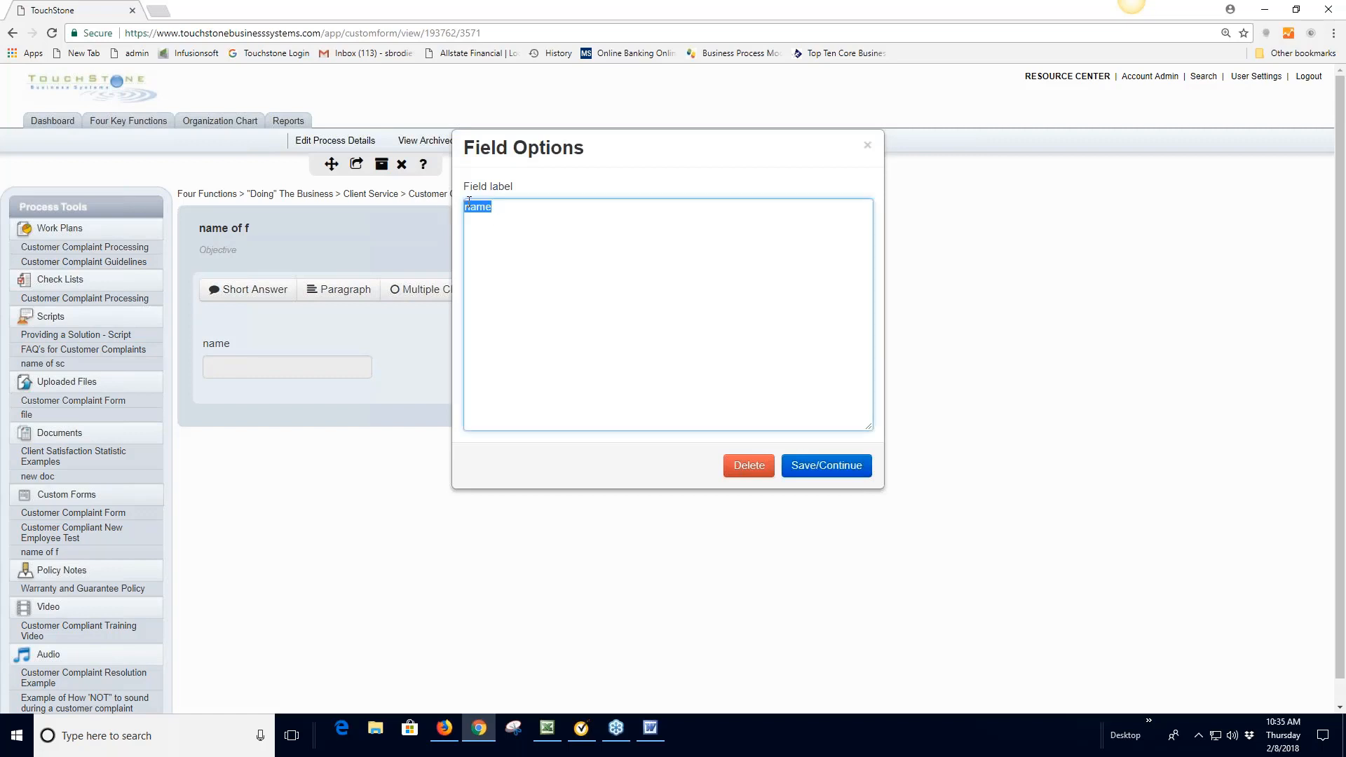
pyautogui.press('BackSpace')
pyautogui.write('ange')
pyautogui.click(848, 466)
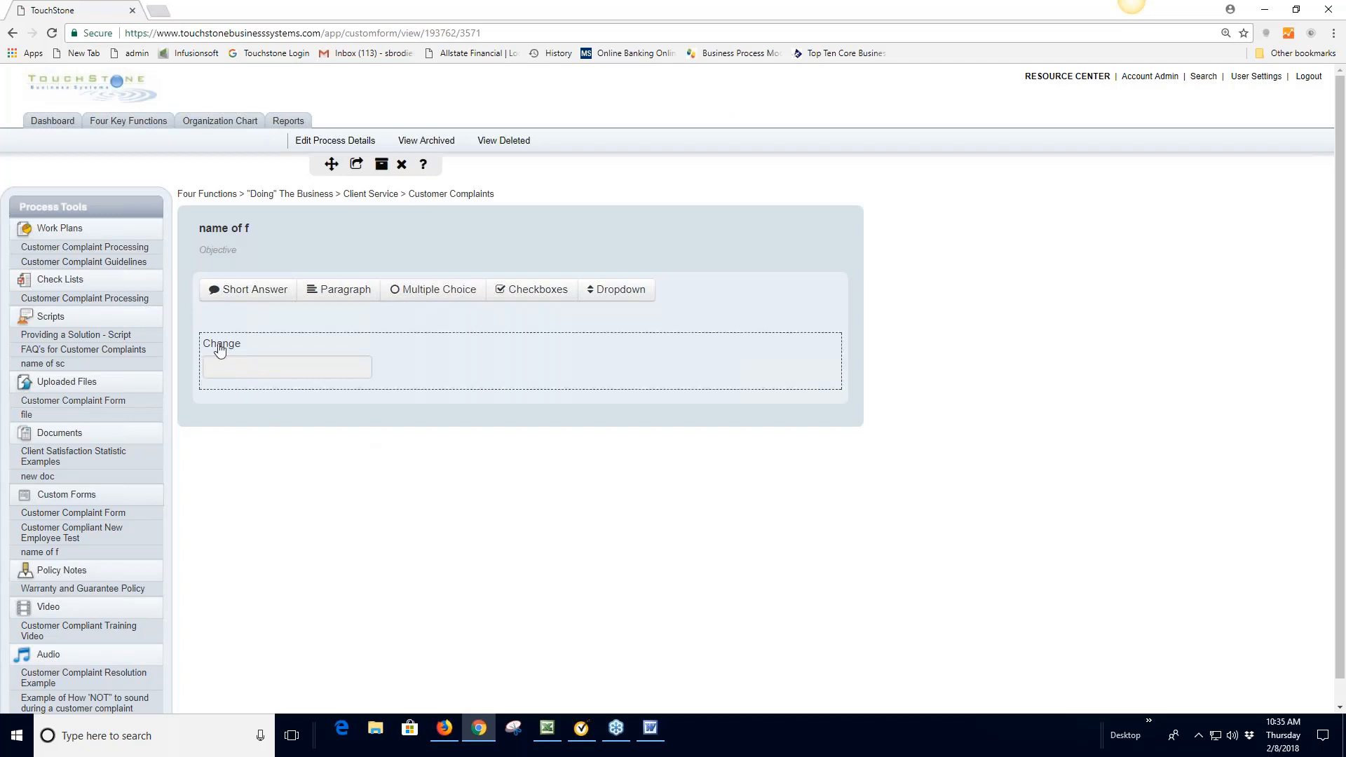
# Add a paragraph field labelled "Notes" to the custom form
pyautogui.click(338, 293)
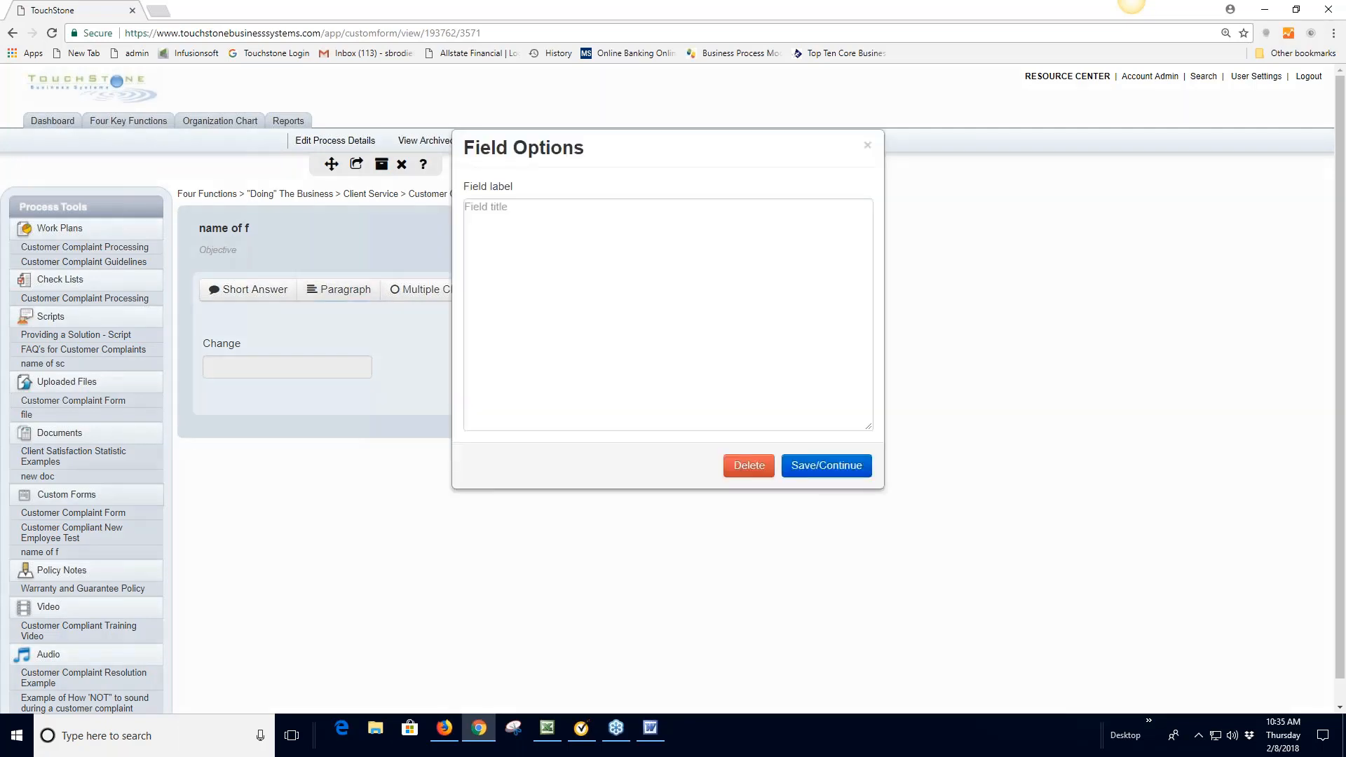
pyautogui.click(482, 213)
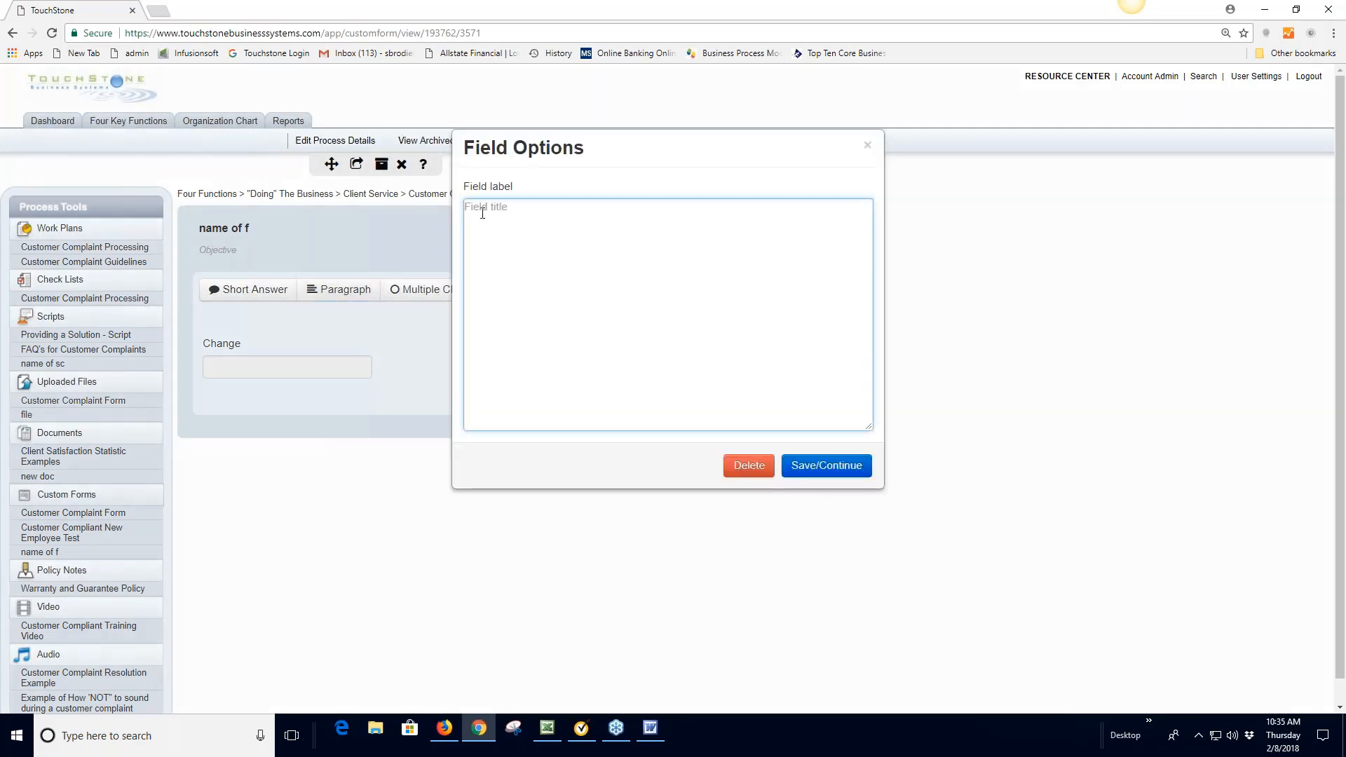
pyautogui.write('Notes')
pyautogui.click(828, 465)
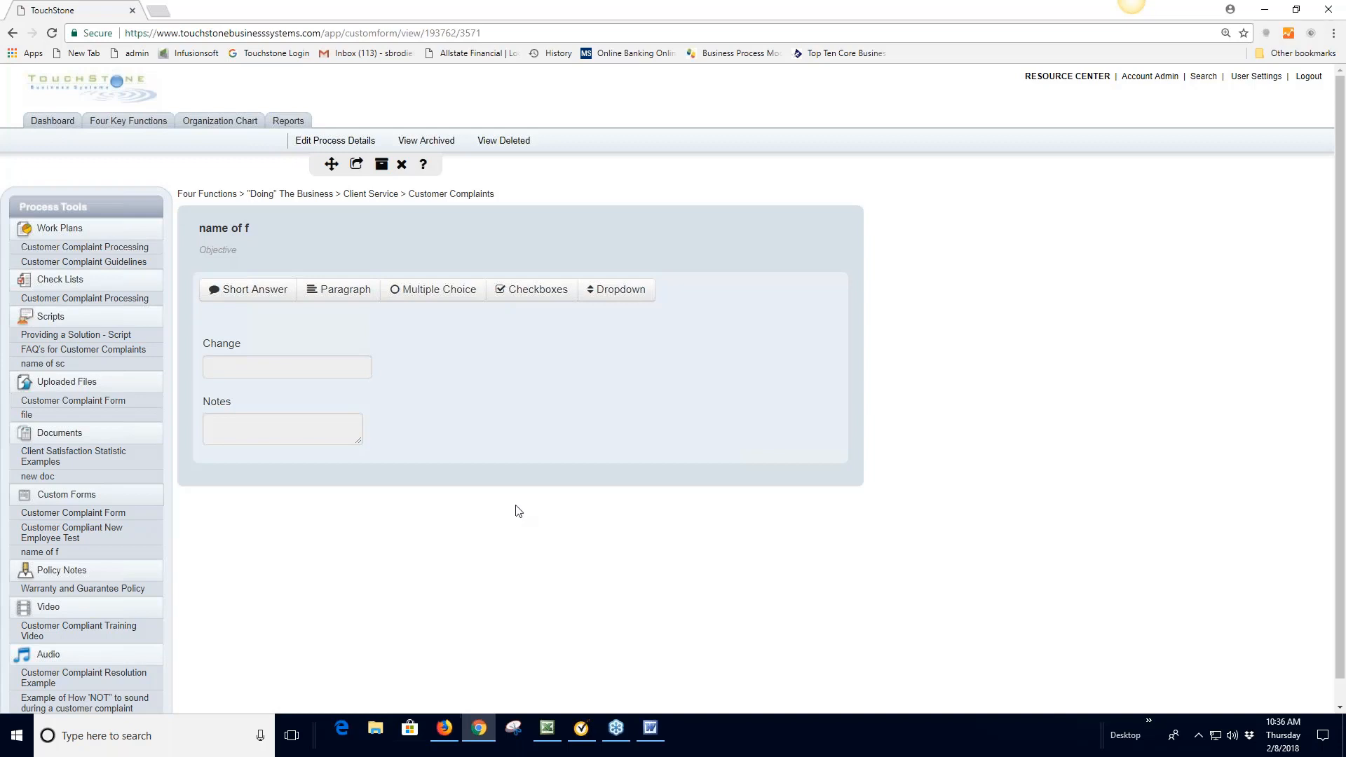
# Add a multiple choice field labelled "What Happened" with the choices "Good", "Fair" and "poor"
pyautogui.click(443, 294)
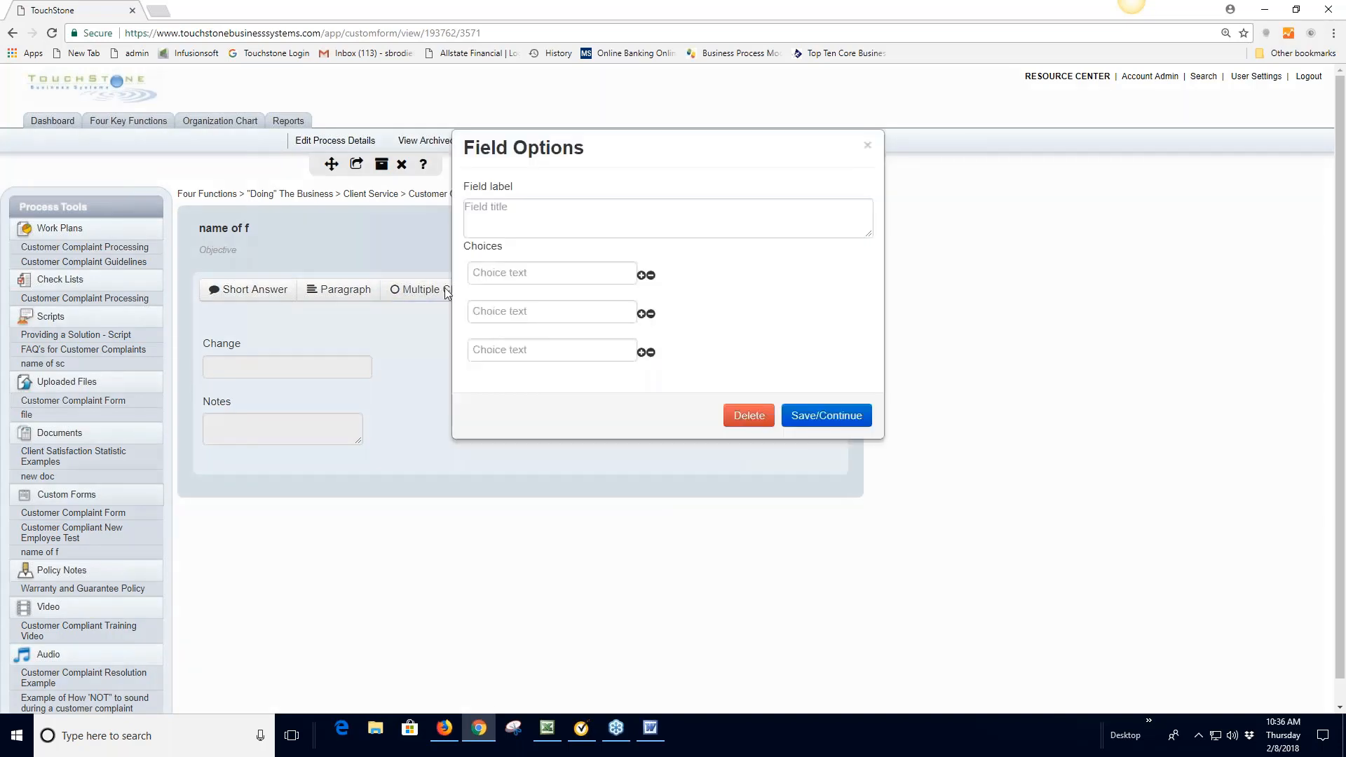
pyautogui.click(489, 210)
pyautogui.write('W')
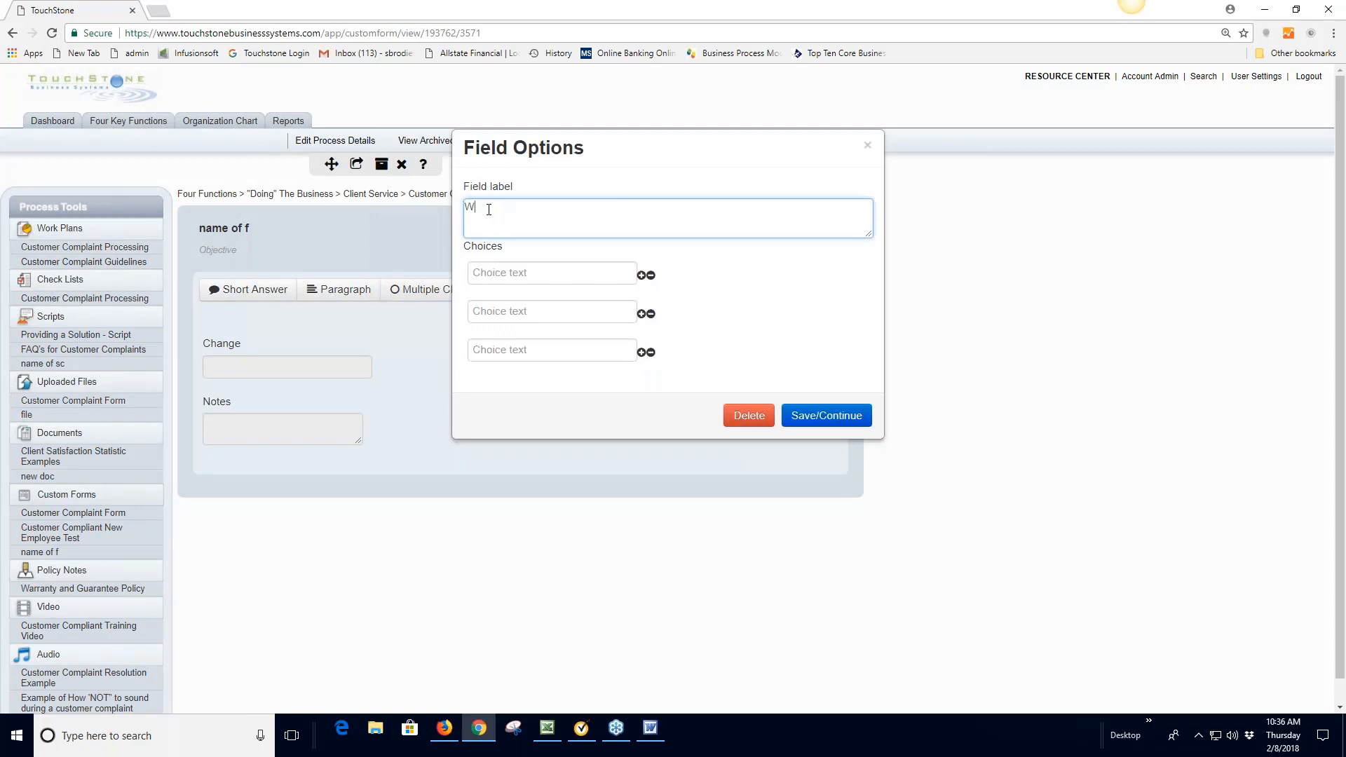
pyautogui.write('hat Happened')
pyautogui.click(500, 276)
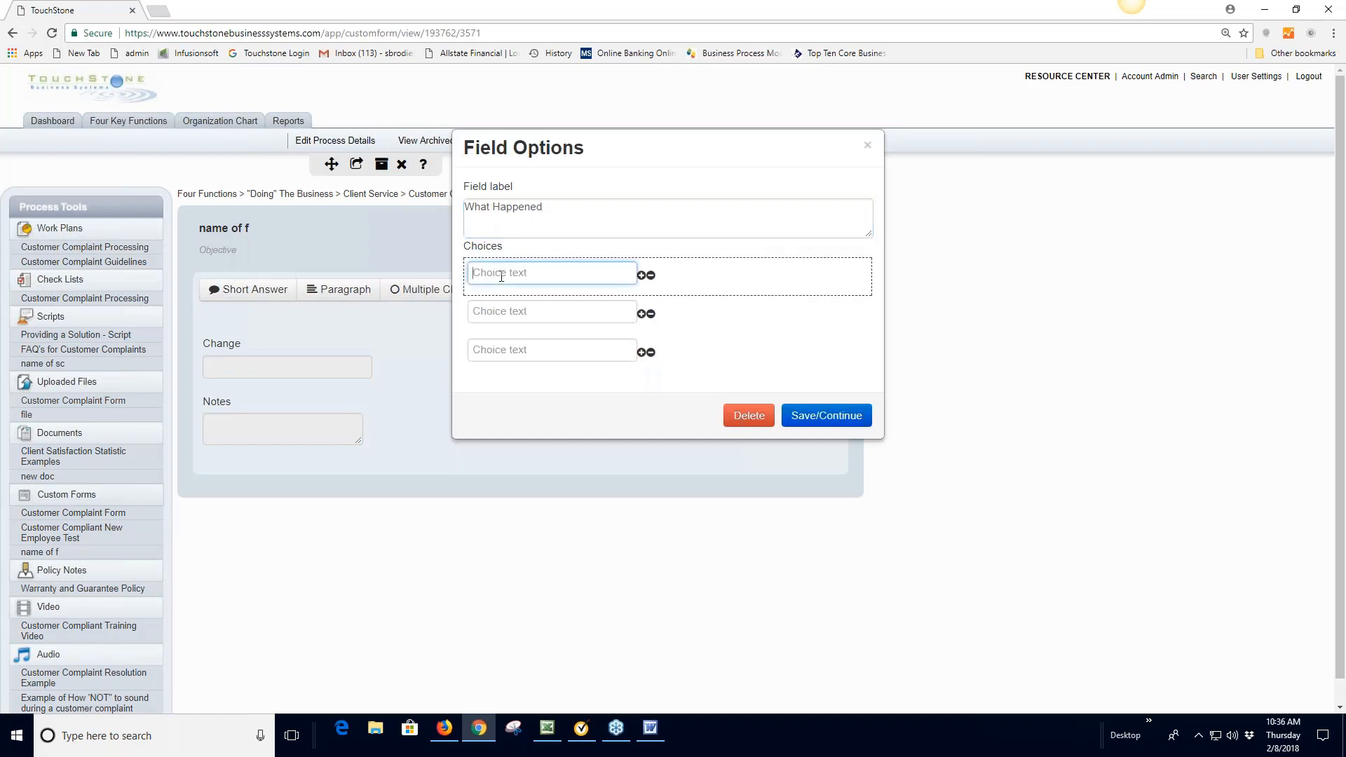
pyautogui.write('Good')
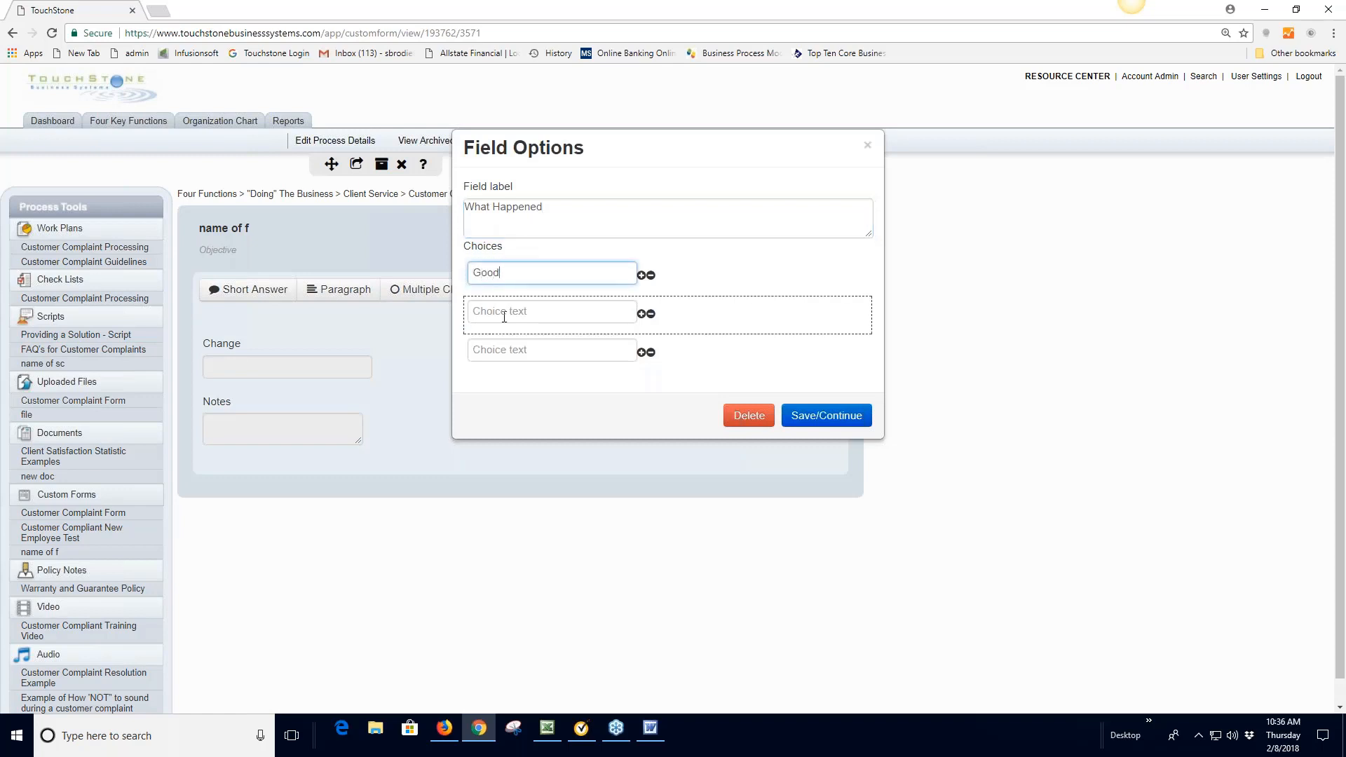
pyautogui.click(504, 311)
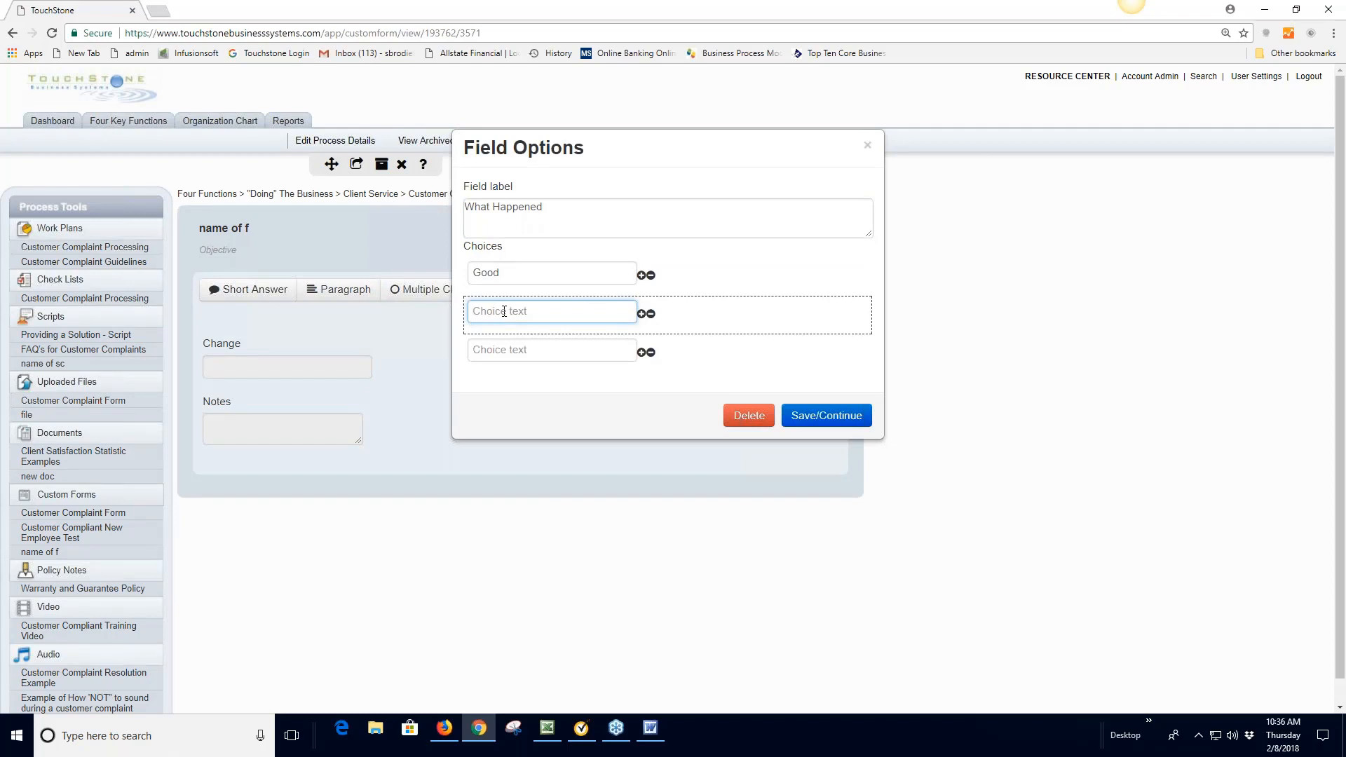
pyautogui.write('Fair')
pyautogui.click(513, 348)
pyautogui.write('po')
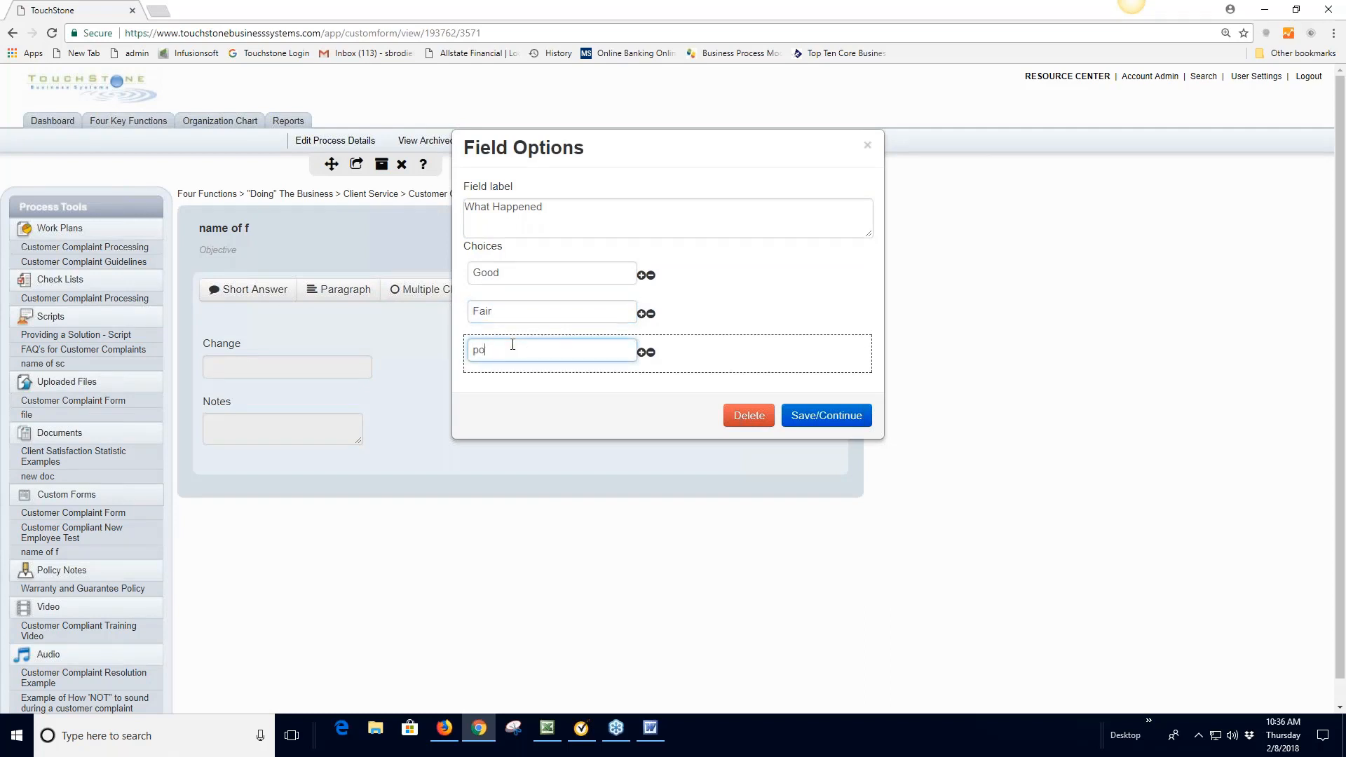
pyautogui.write('or')
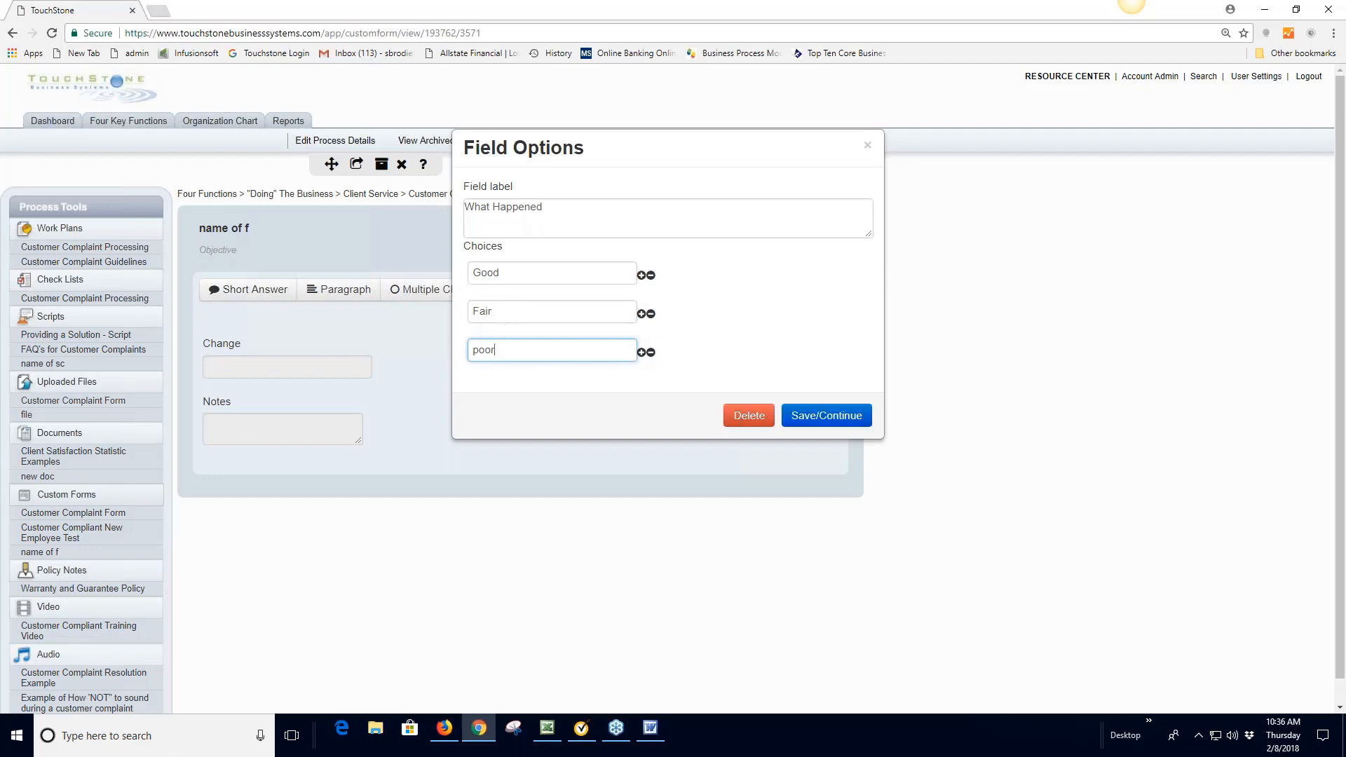
# Add a fourth choice "Why" to the "What Happened" field and move it to the first place
pyautogui.click(641, 353)
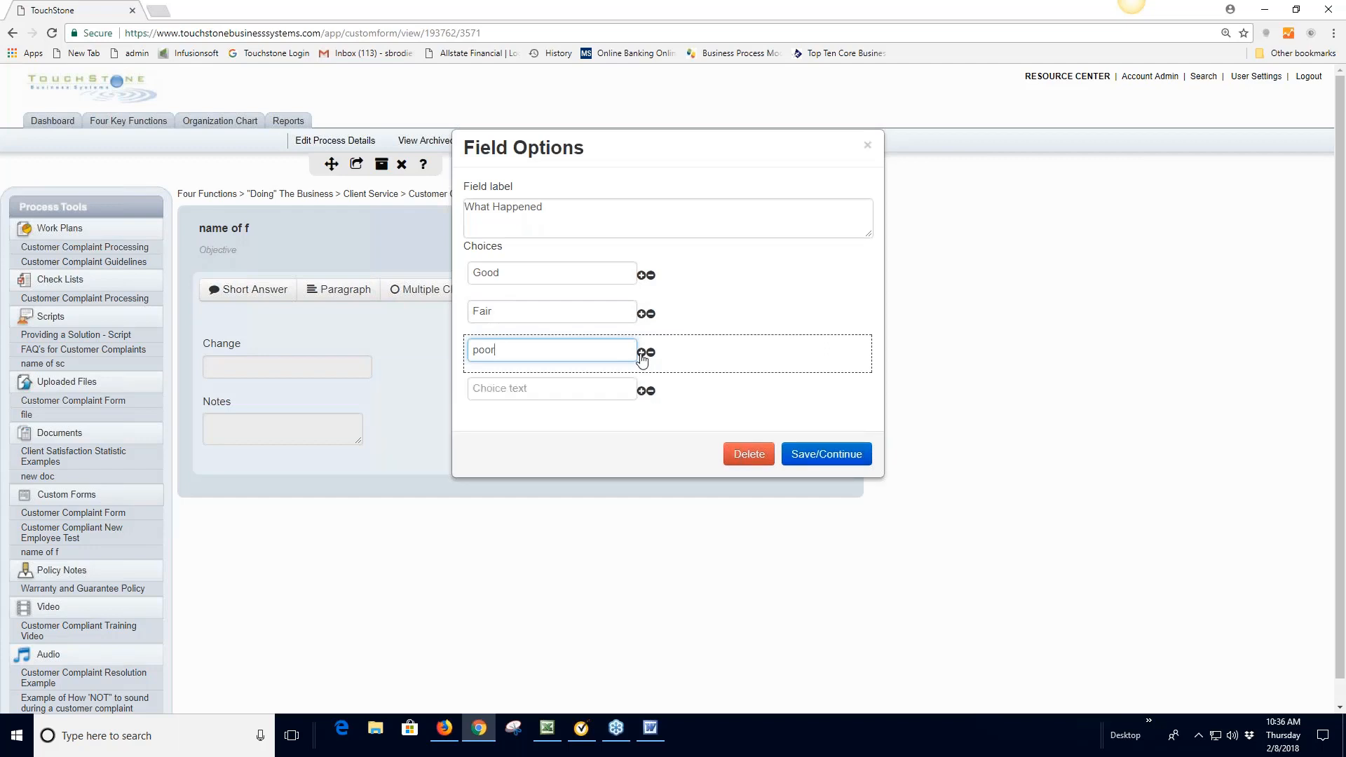
pyautogui.click(518, 391)
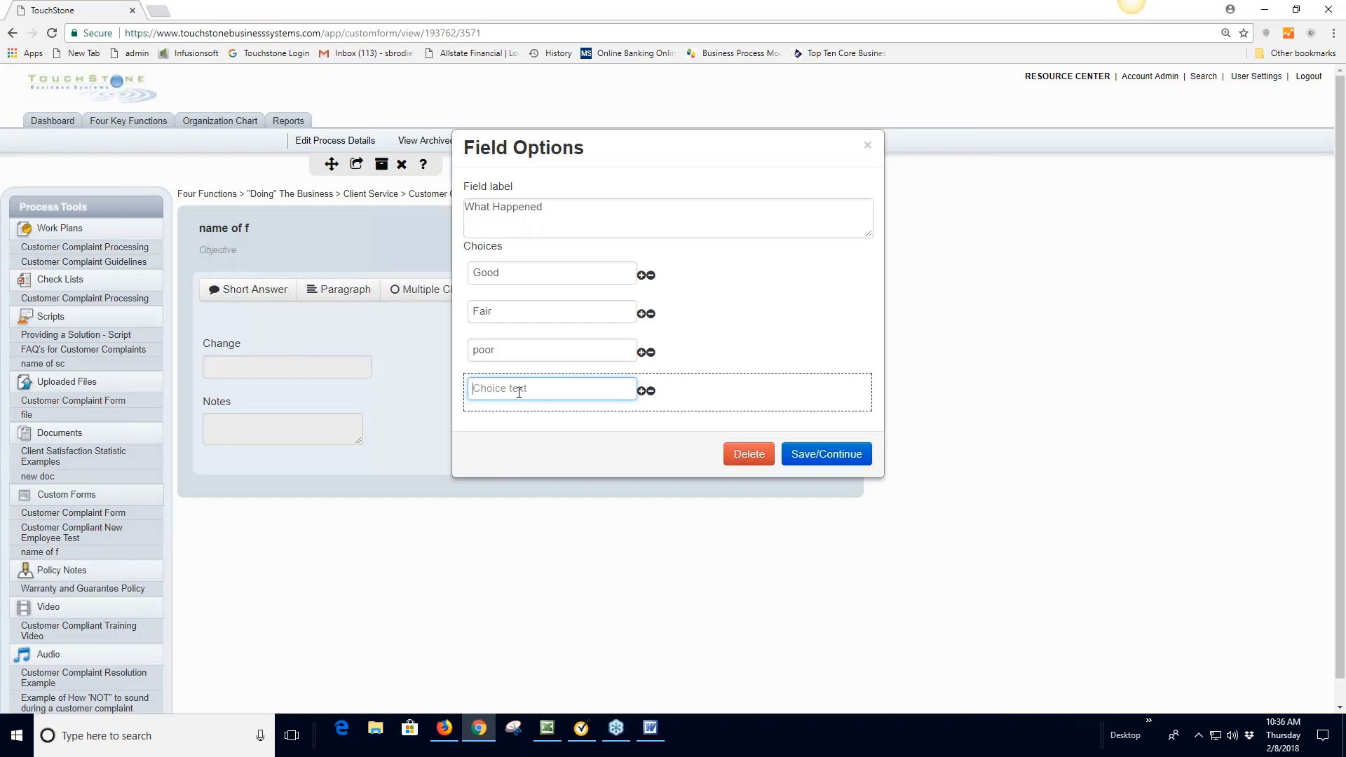
pyautogui.write('Why')
pyautogui.moveTo(703, 391); pyautogui.dragTo(700, 267)
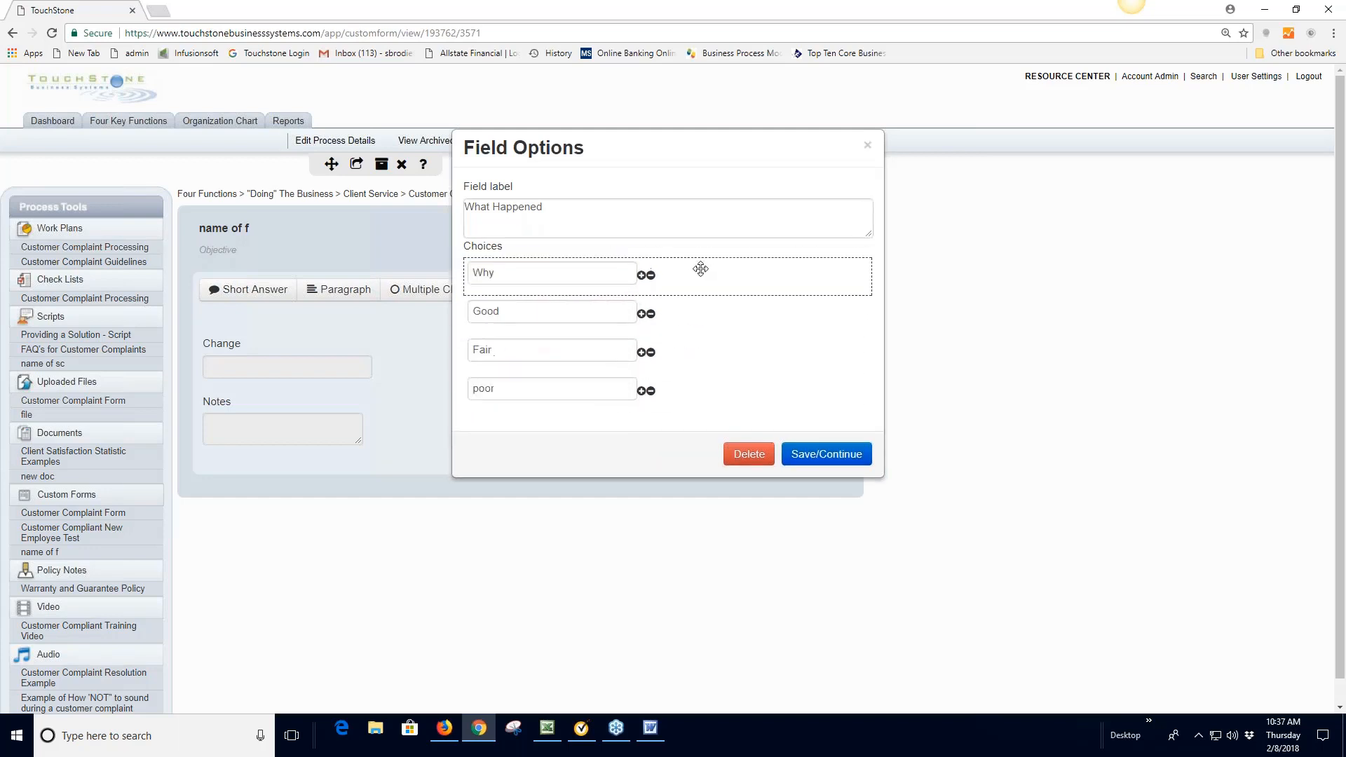
# Move the choice "Good" below "Fair", remove the choice "poor" and save the multiple choice field
pyautogui.moveTo(710, 318); pyautogui.dragTo(718, 351)
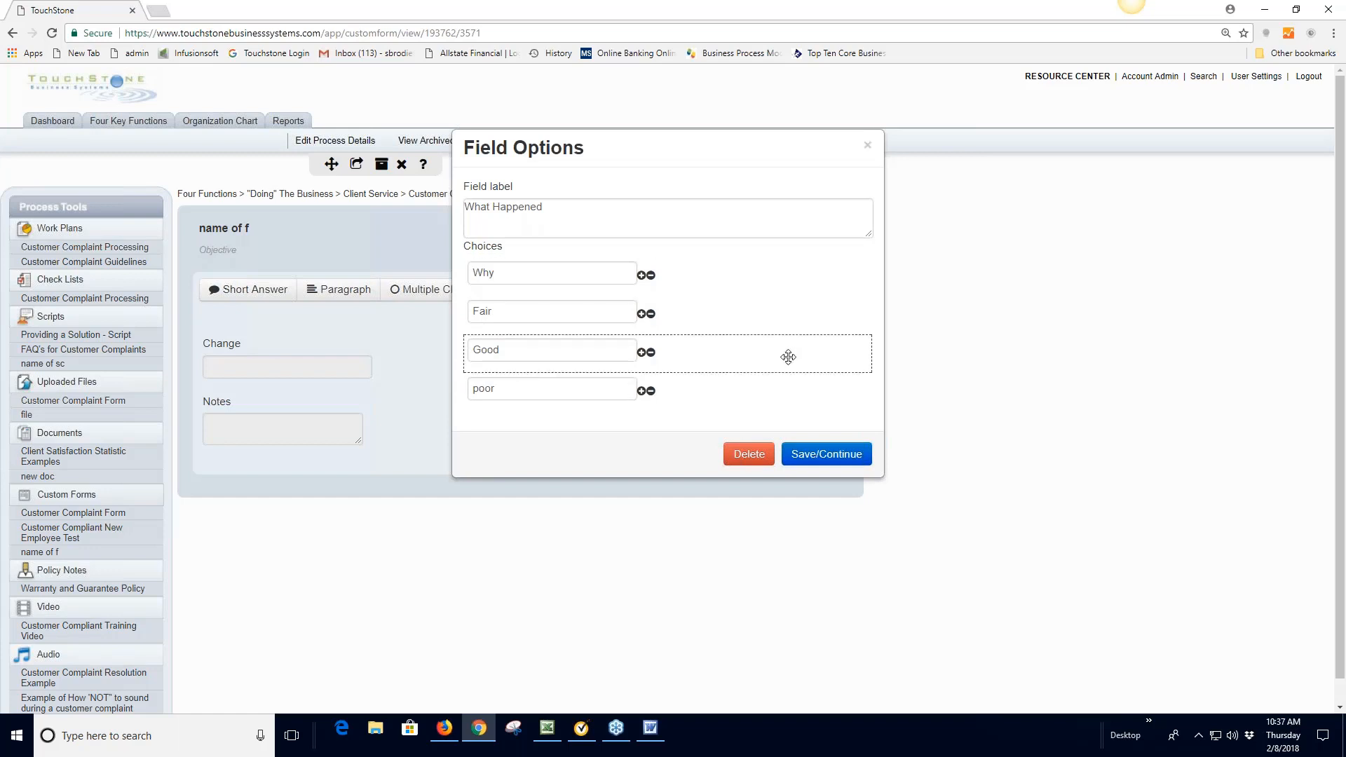
pyautogui.click(650, 391)
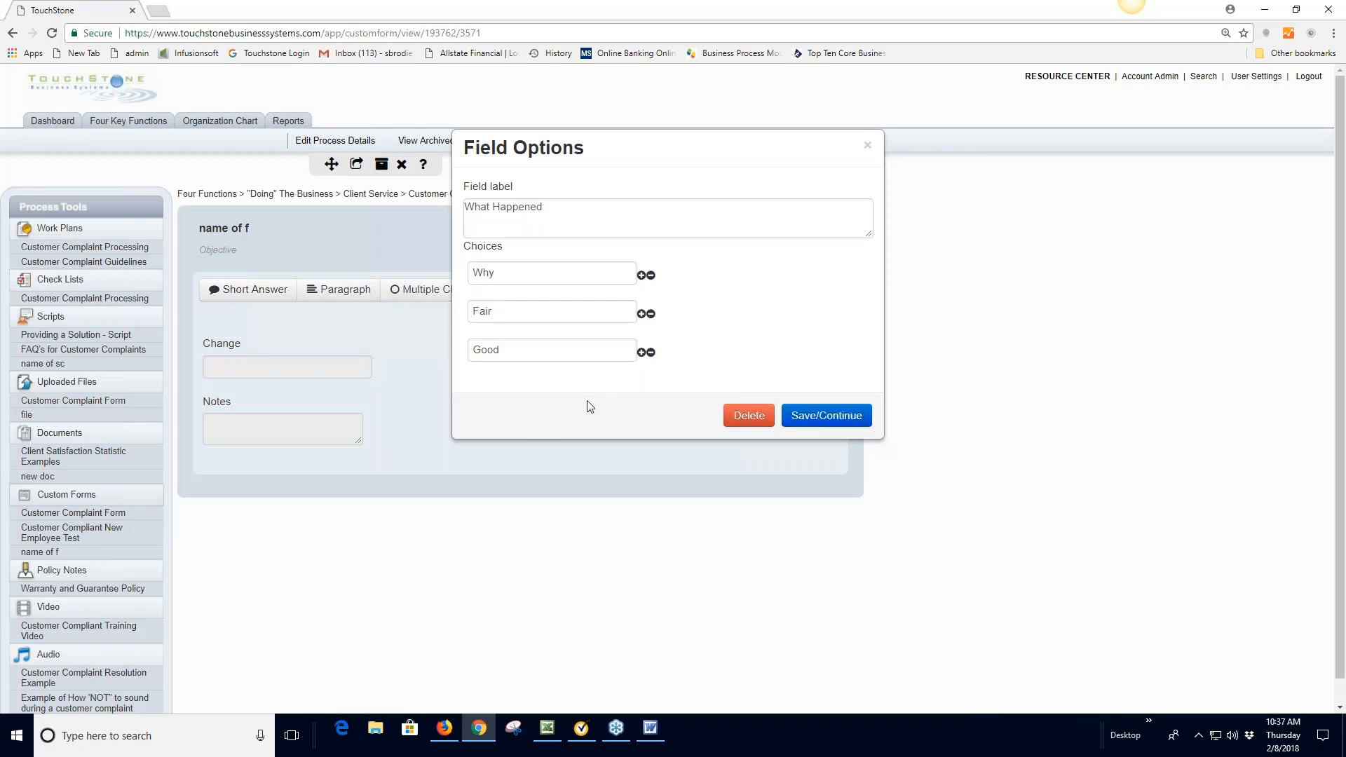
pyautogui.click(826, 417)
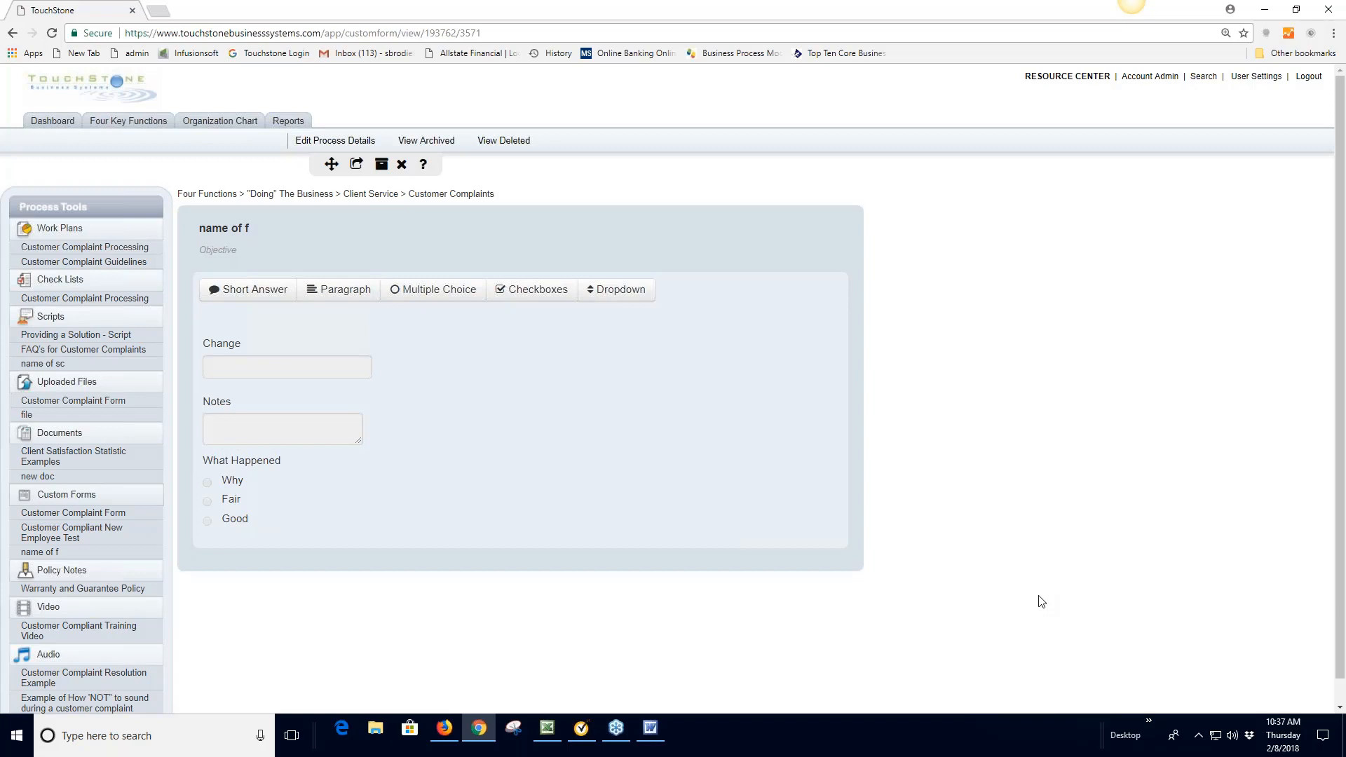
# Add a checkboxes field labelled "question" with the choices "yes", "no" and "maybe", and save it
pyautogui.click(540, 291)
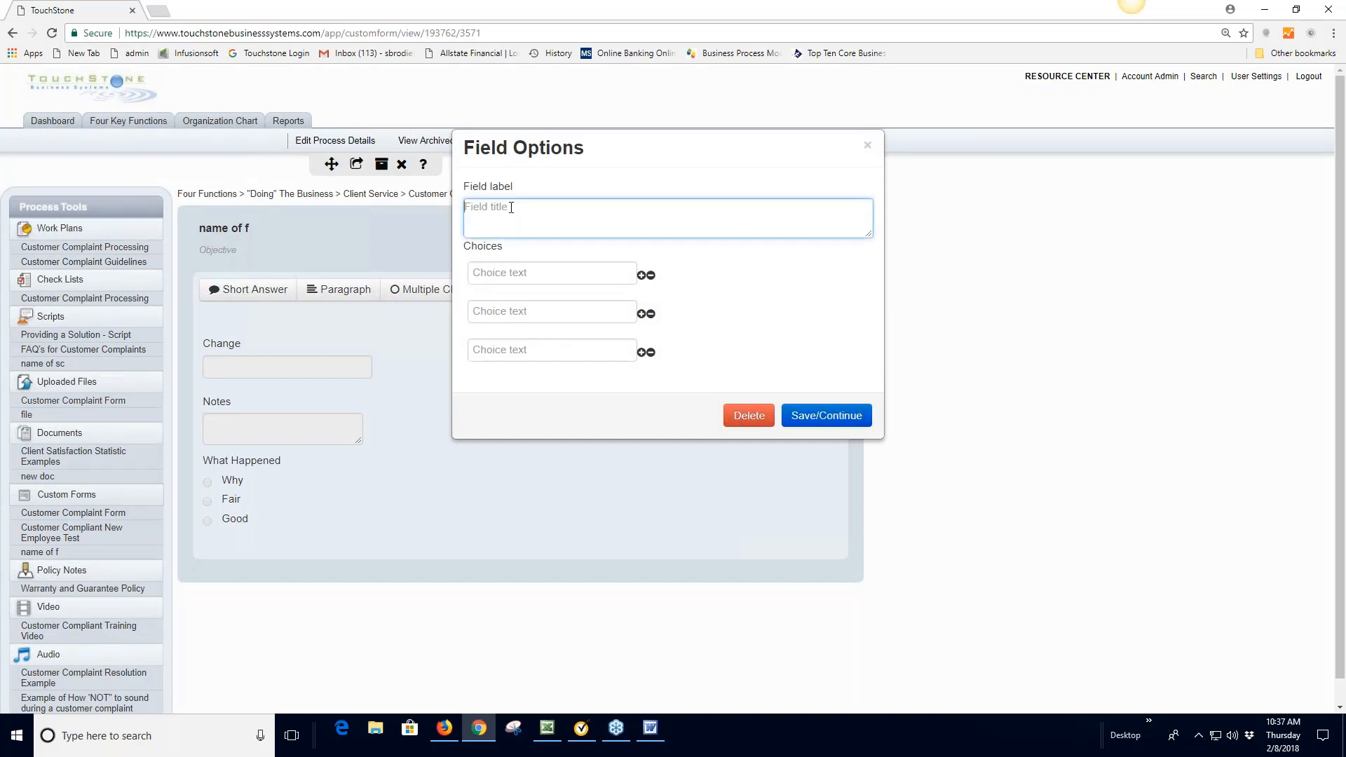
pyautogui.write('question')
pyautogui.click(494, 272)
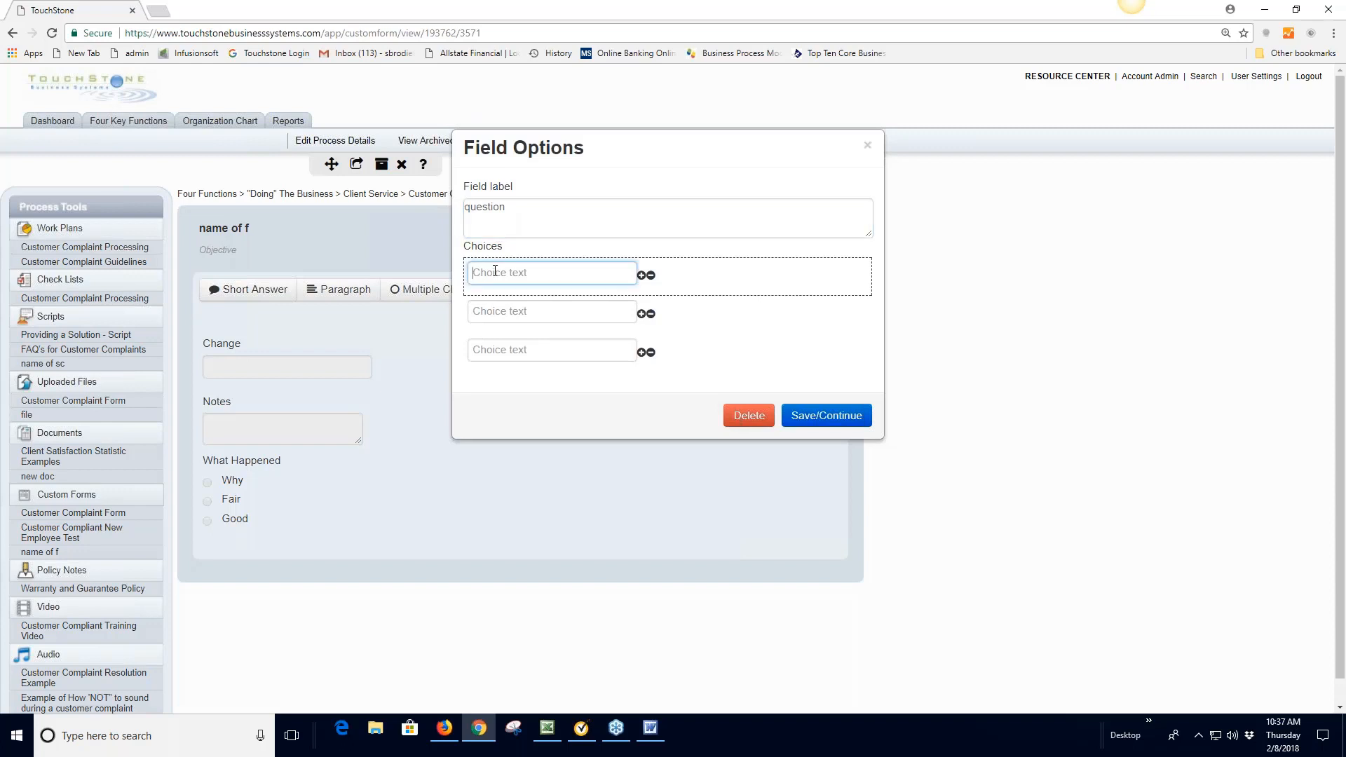
pyautogui.write('yes')
pyautogui.click(494, 303)
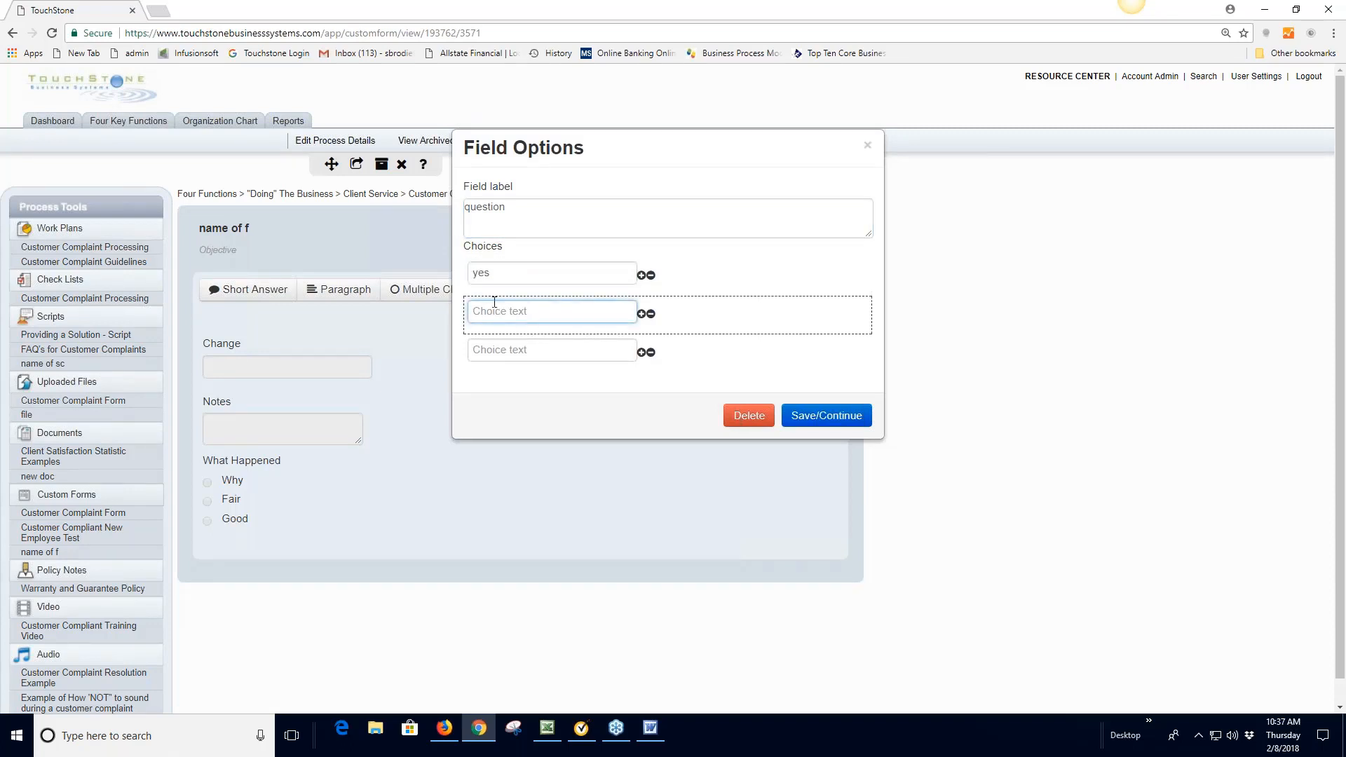
pyautogui.write('no')
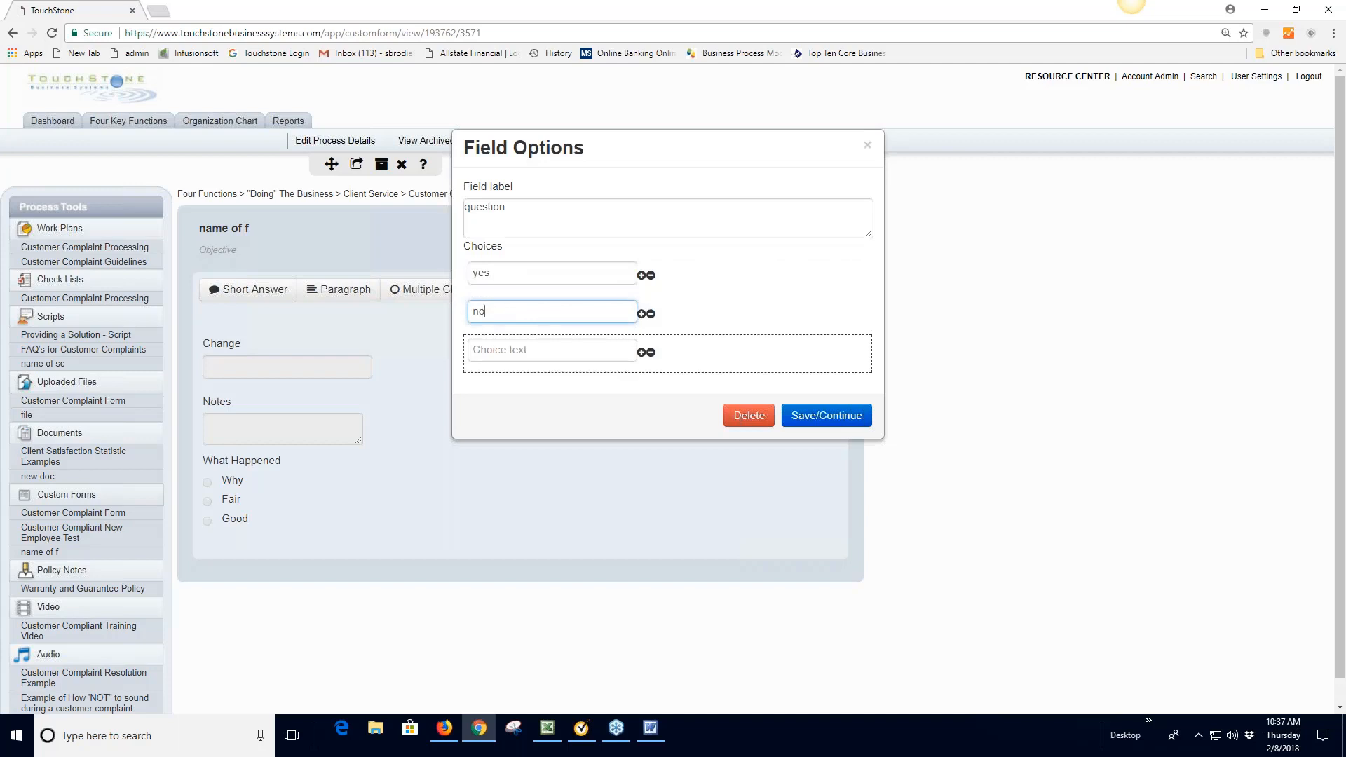
pyautogui.click(554, 350)
pyautogui.write('maybe')
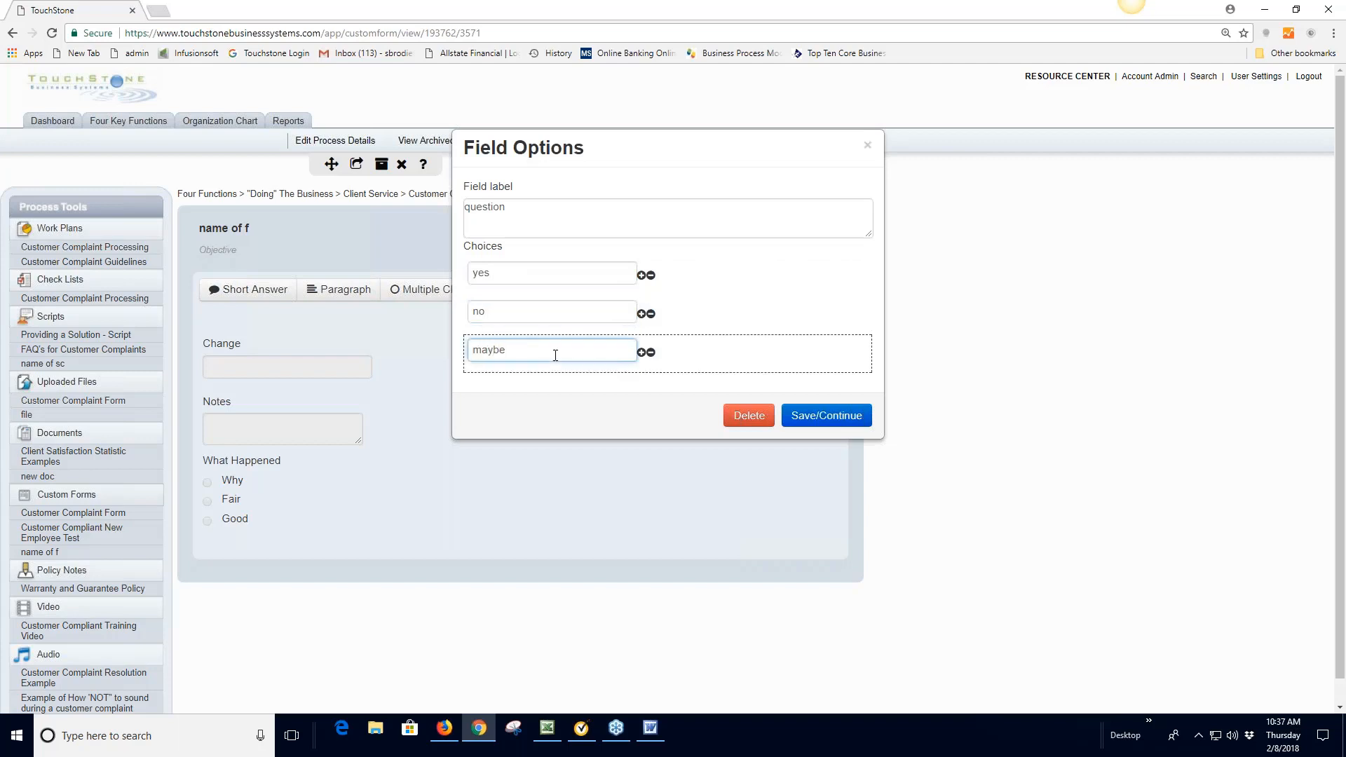
pyautogui.click(827, 415)
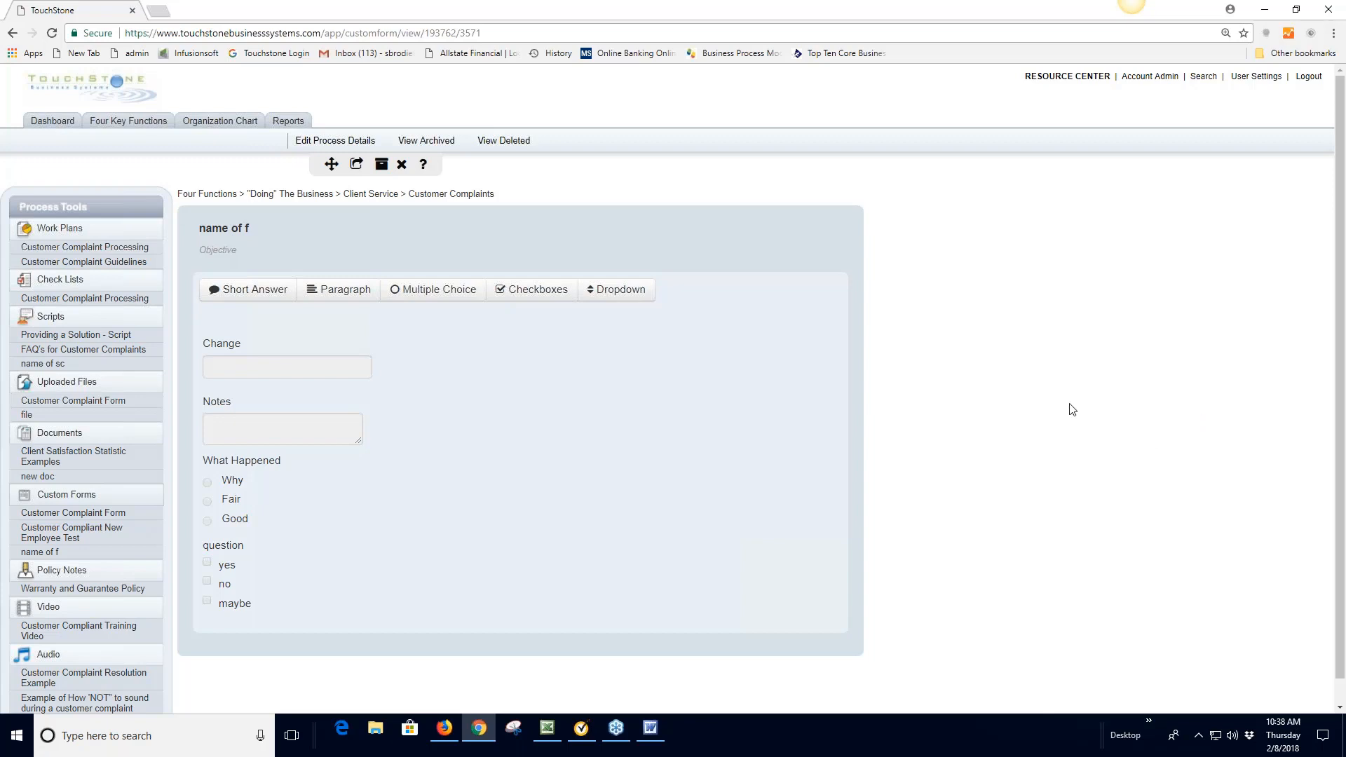
# Print the custom form to PDF to examine its printed layout, and return to the form editor
pyautogui.click(357, 165)
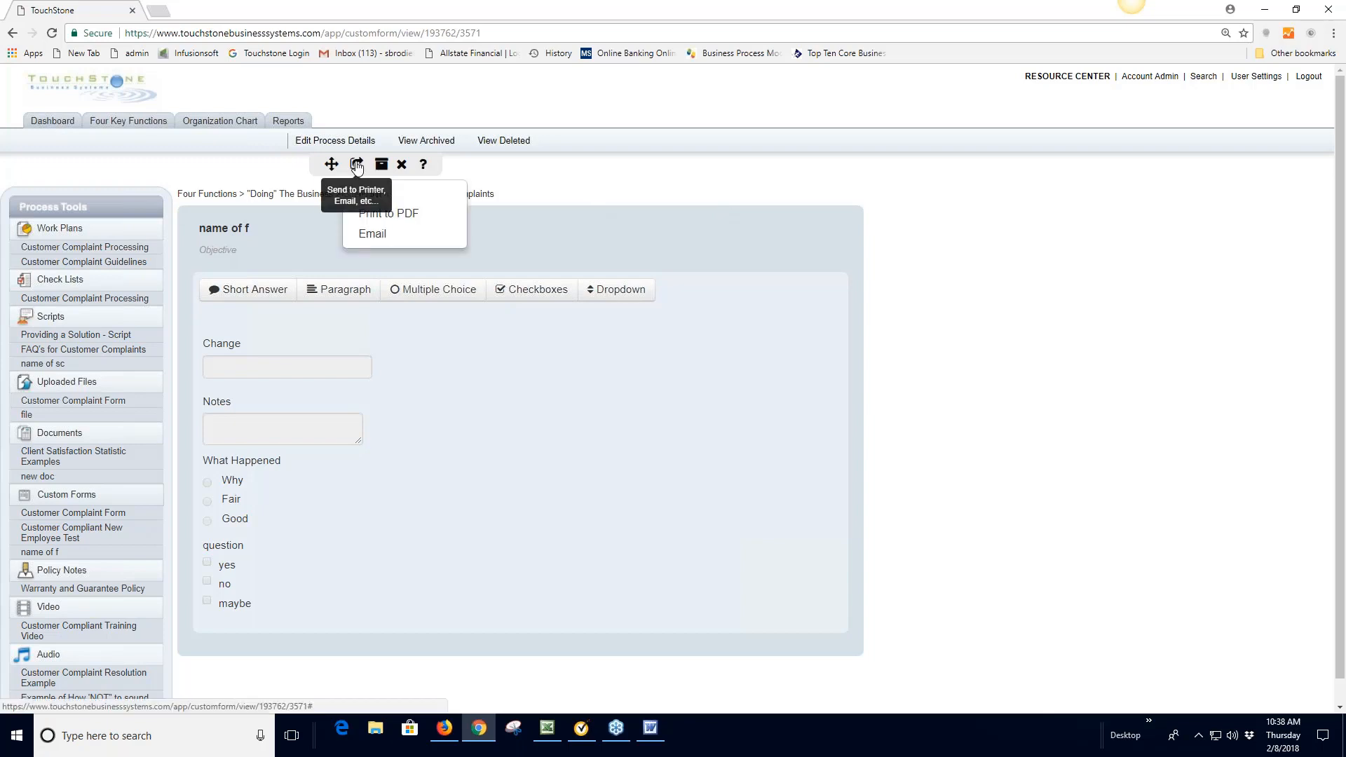
pyautogui.click(403, 216)
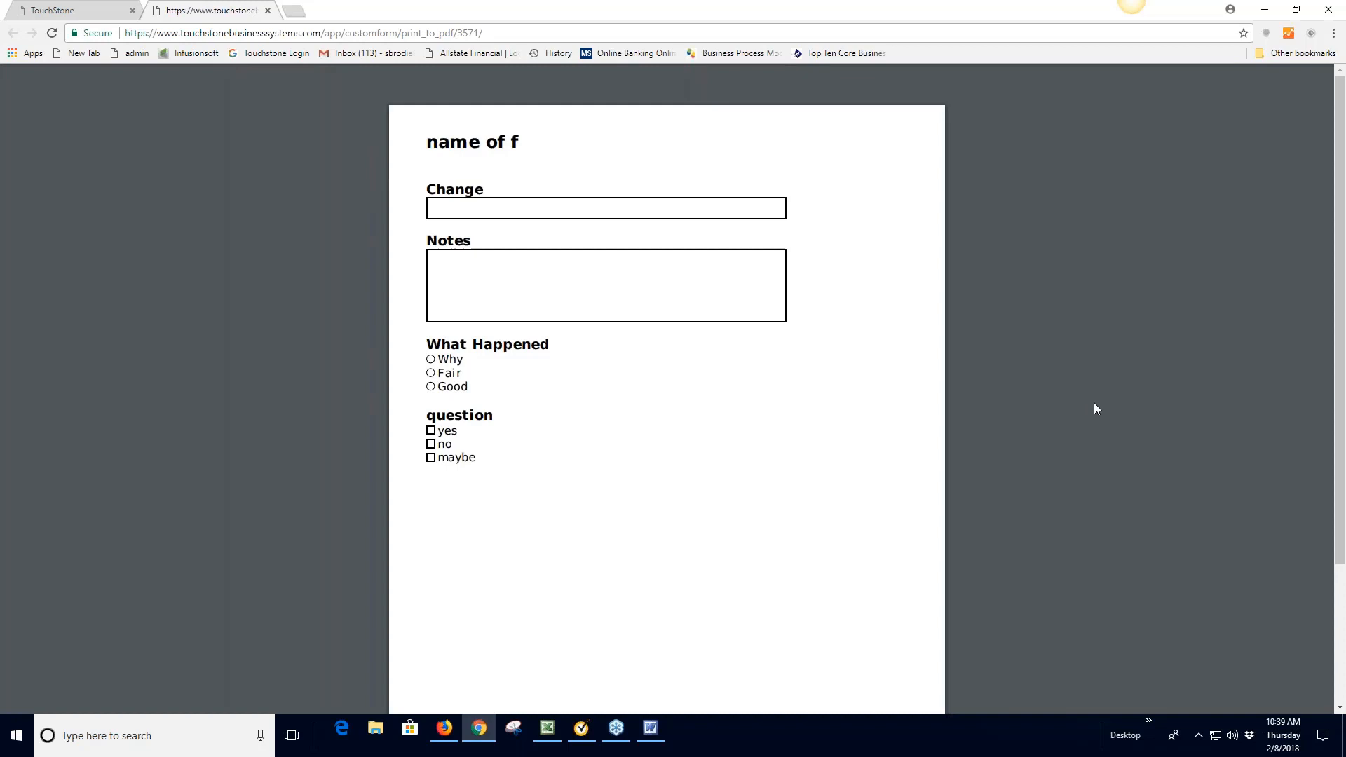
pyautogui.click(99, 10)
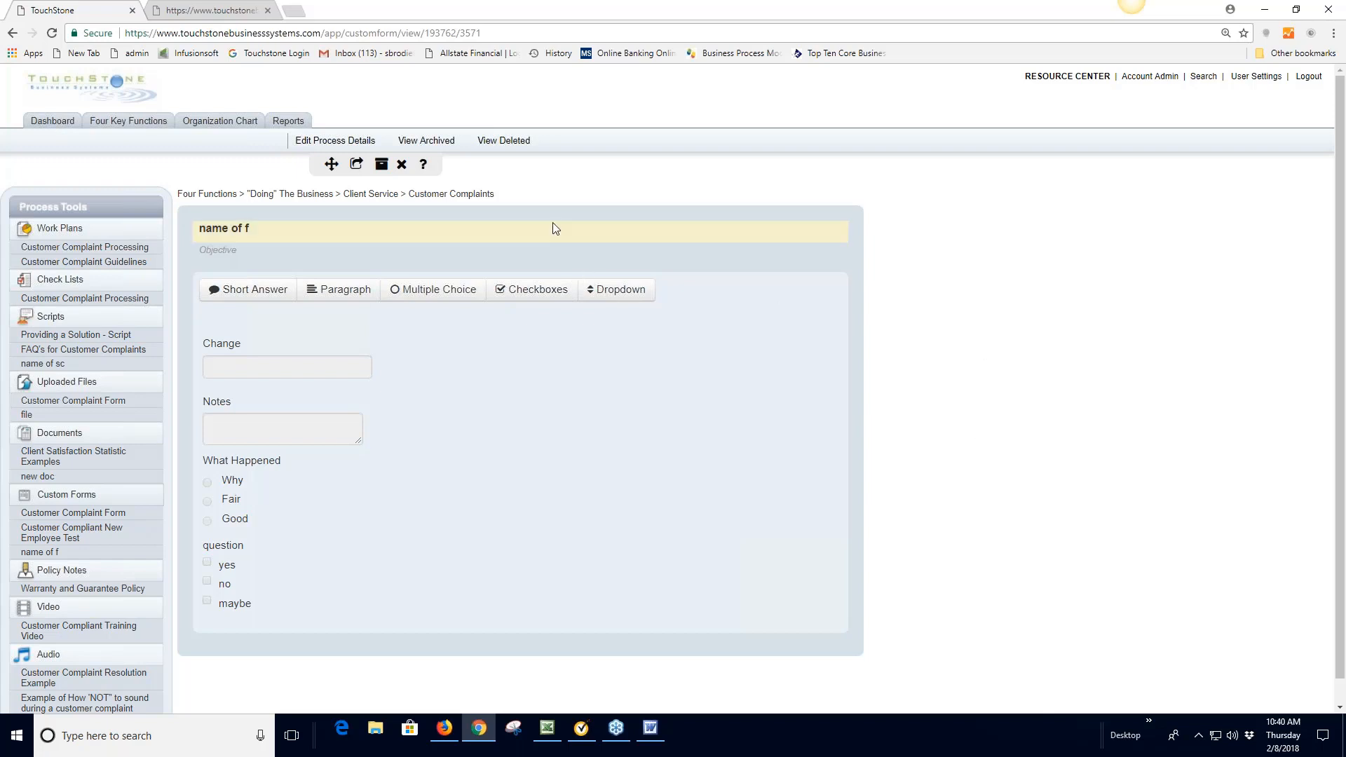
# Add a dropdown field labelled "question" with the choices "A", "B" and "C"
pyautogui.click(629, 299)
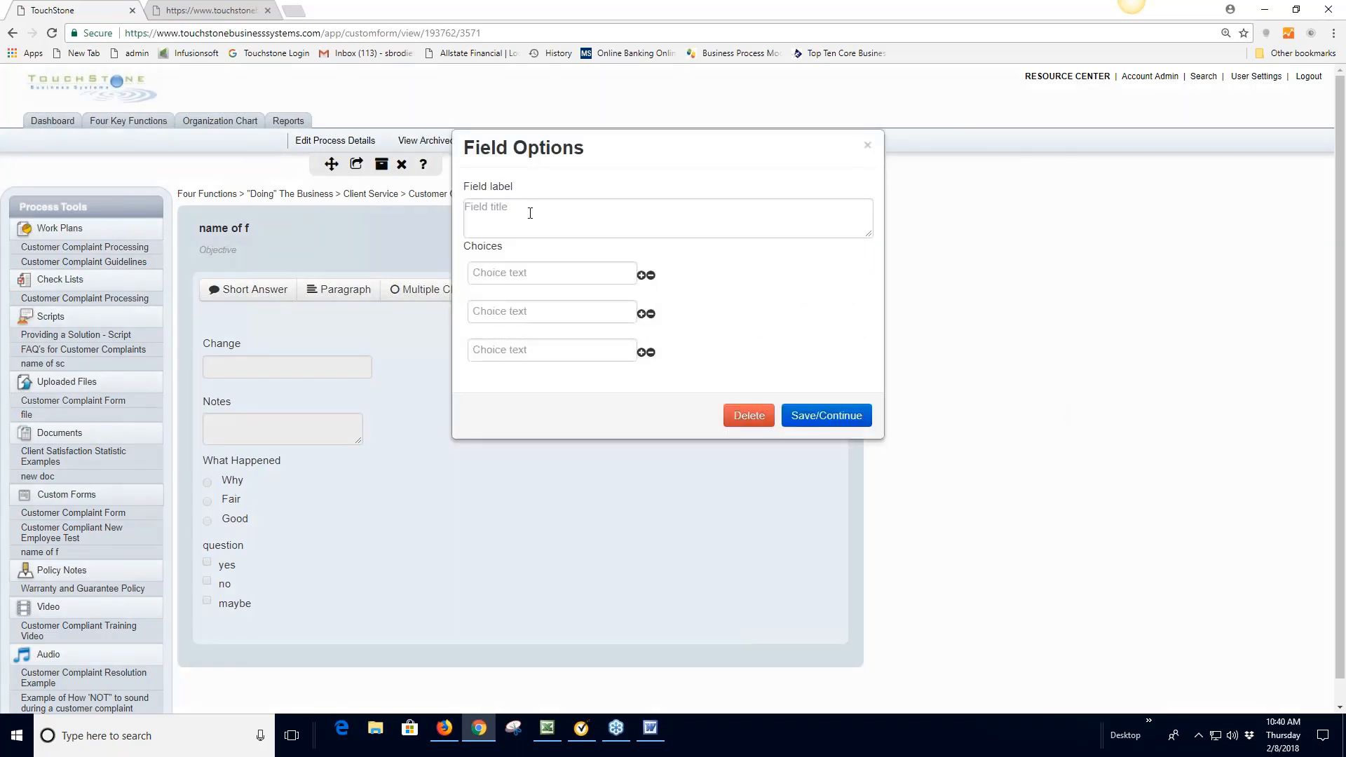
pyautogui.click(528, 210)
pyautogui.write('question')
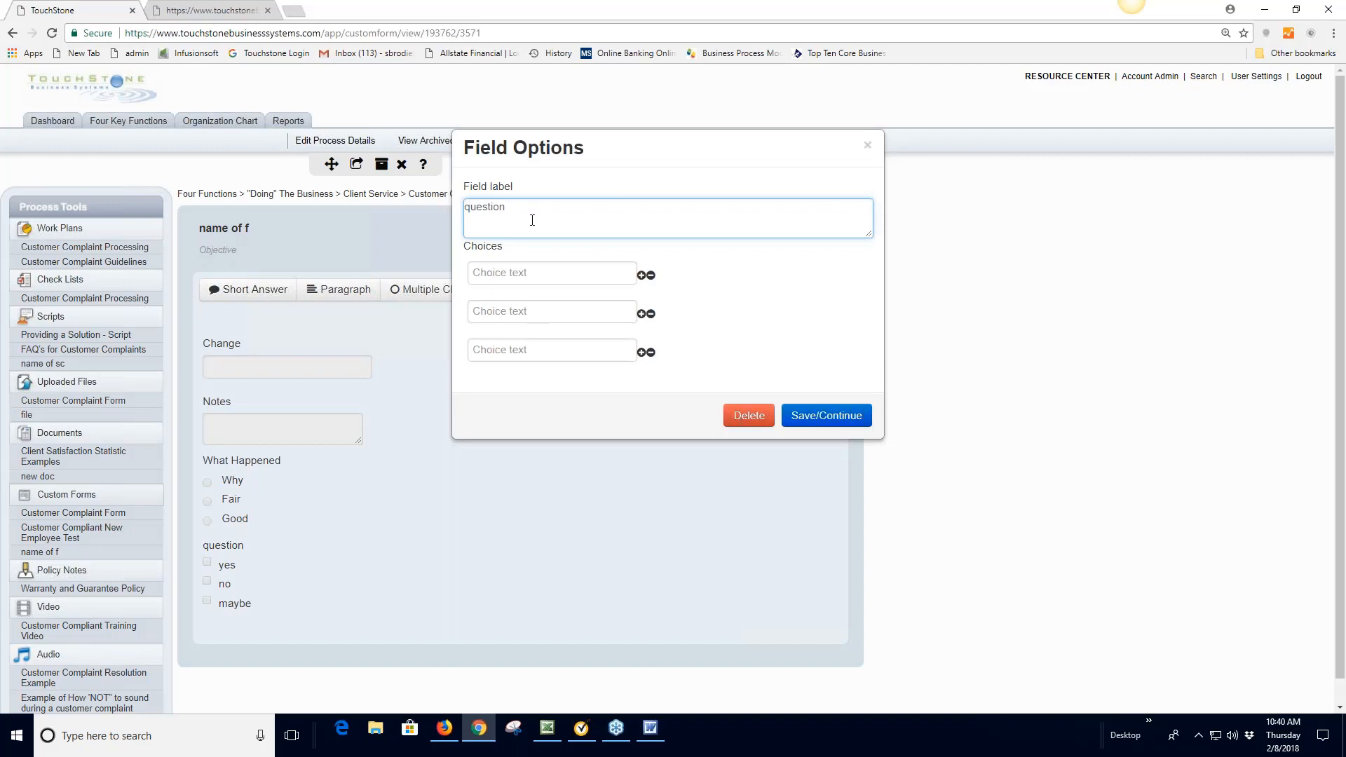
pyautogui.click(504, 275)
pyautogui.write('A')
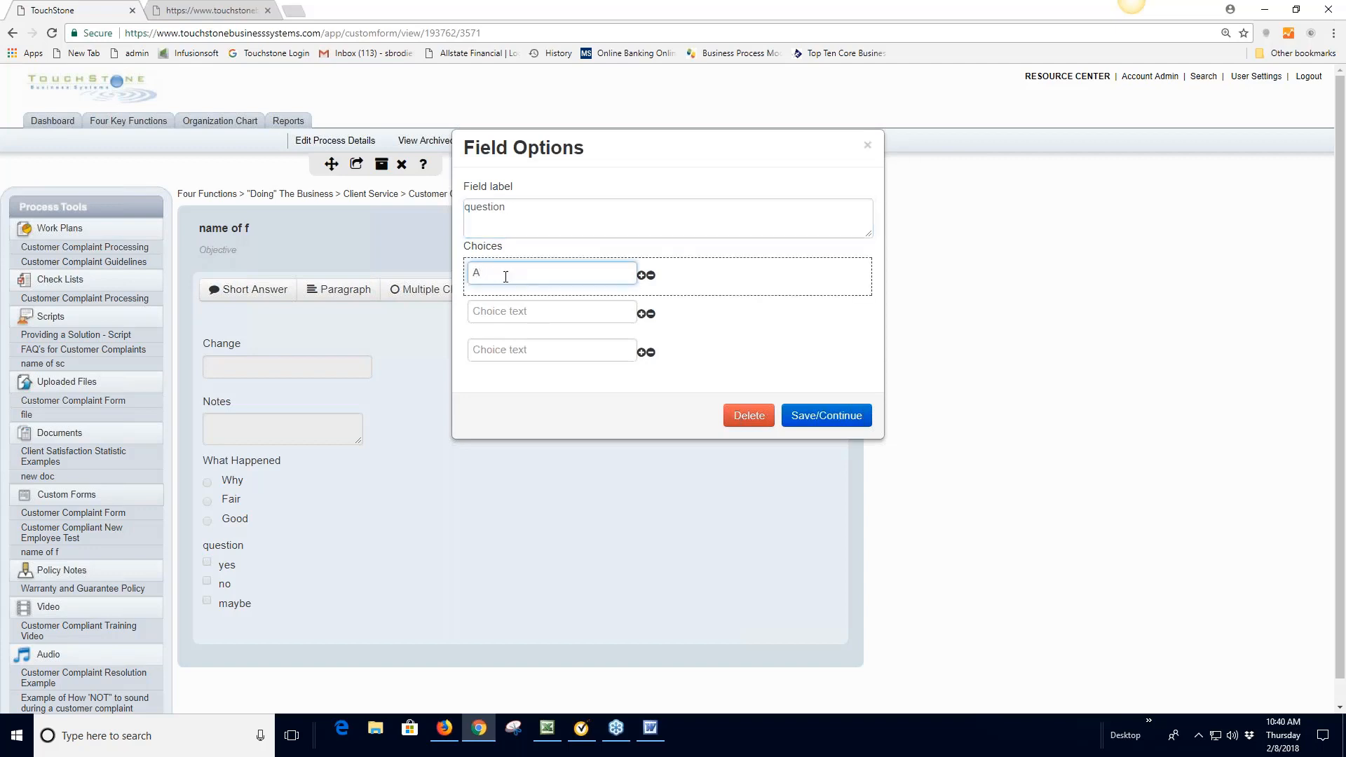
pyautogui.click(498, 311)
pyautogui.write('B')
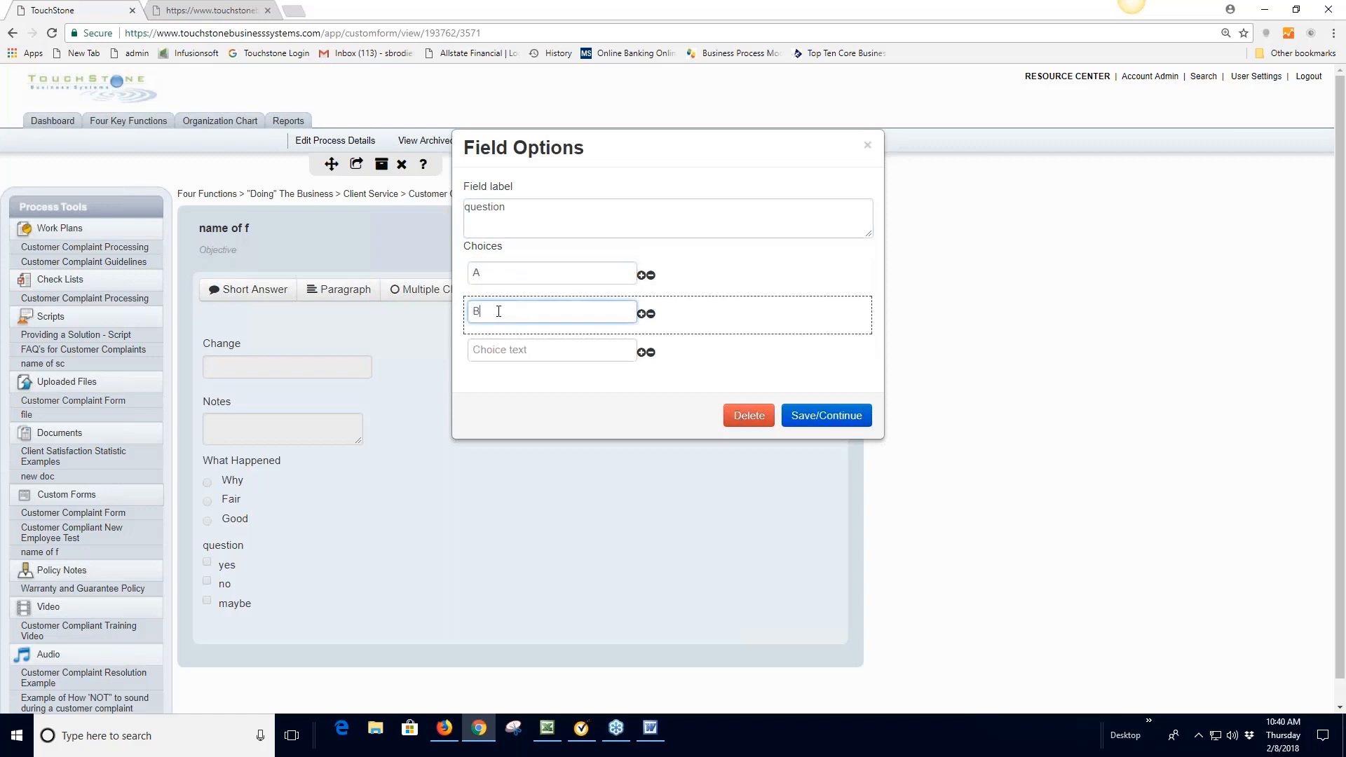
pyautogui.click(499, 351)
pyautogui.write('C')
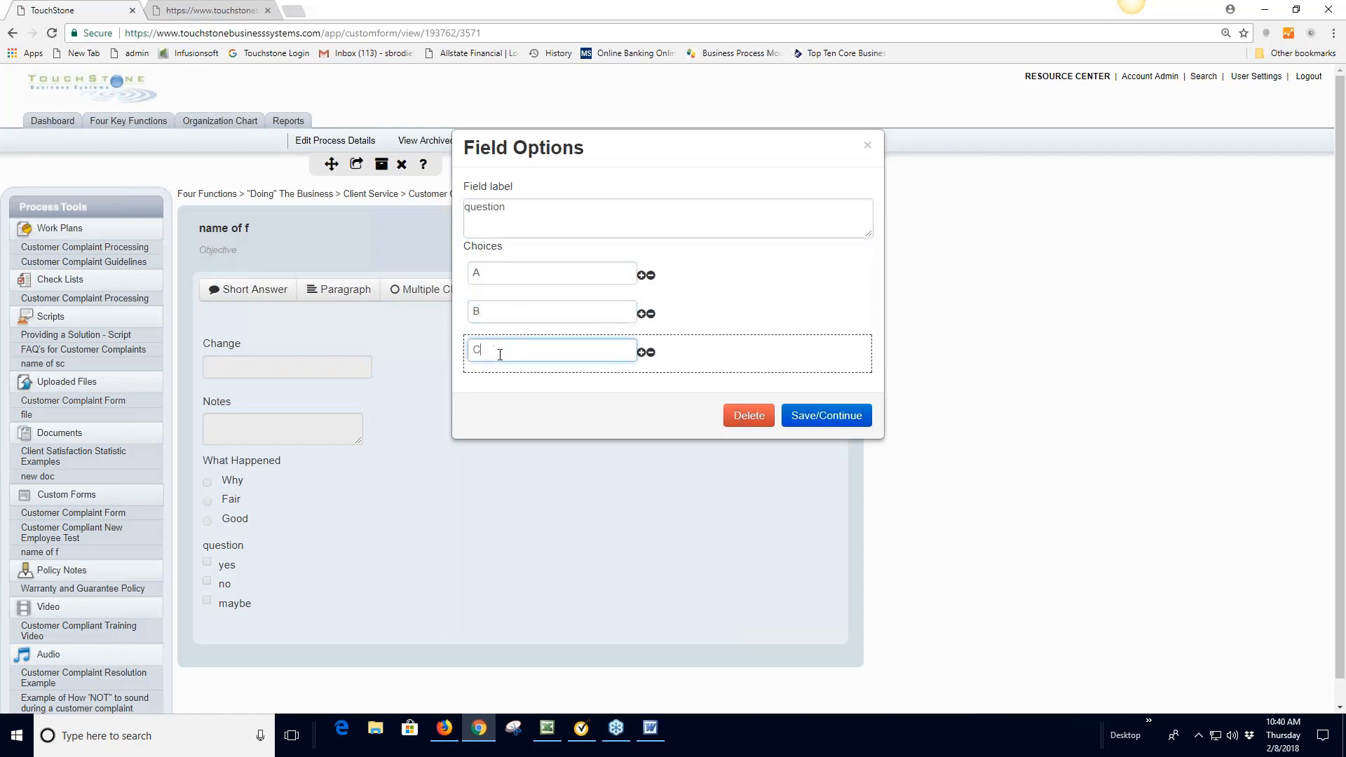
# Add the choices "D" and "E" to the dropdown field and save it
pyautogui.click(641, 352)
pyautogui.click(524, 393)
pyautogui.write('D')
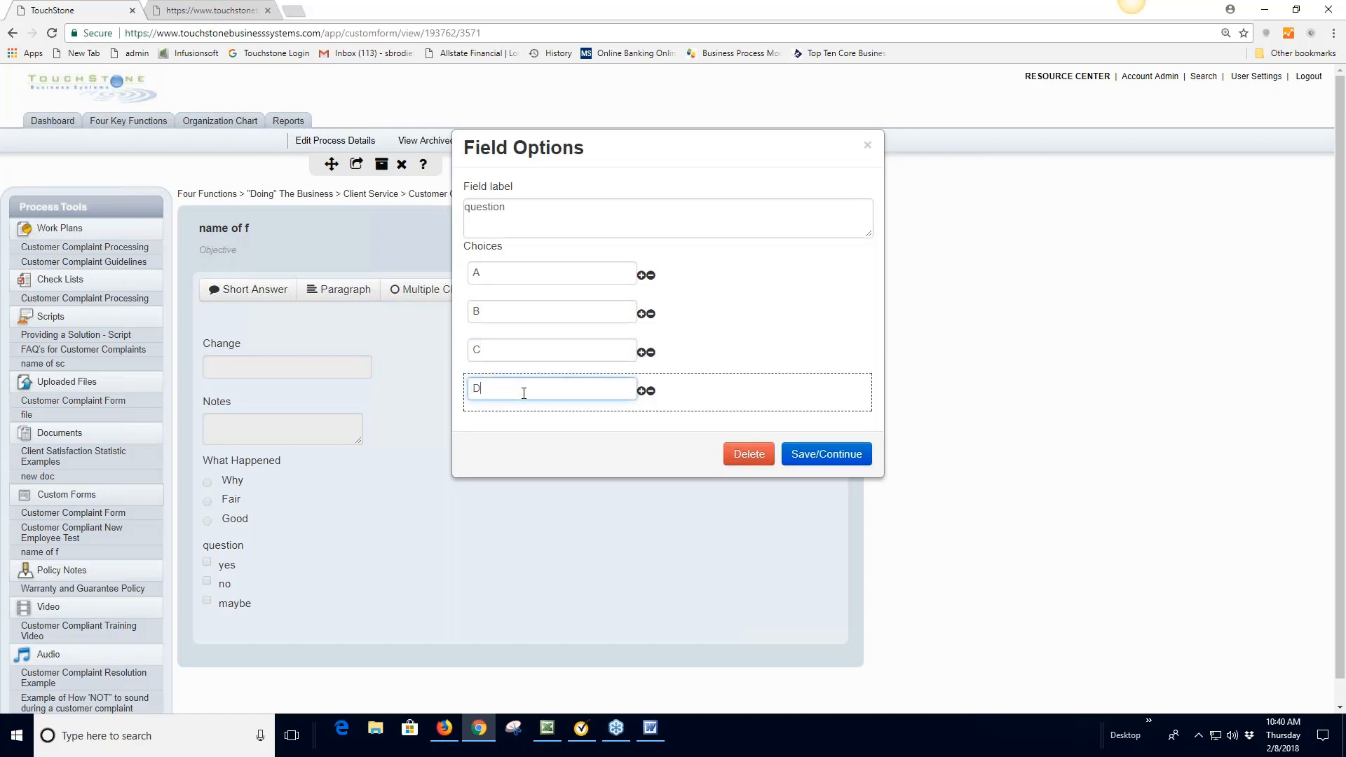
pyautogui.click(640, 399)
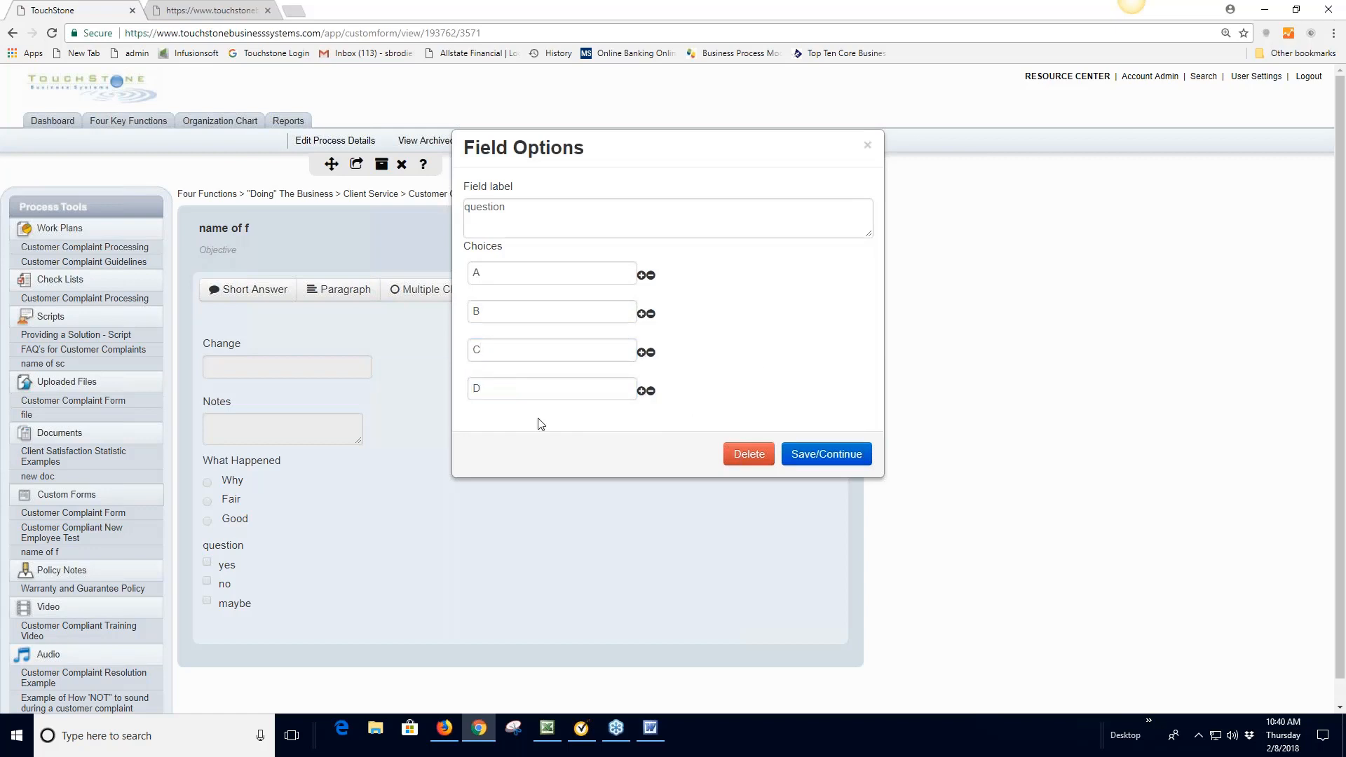
pyautogui.click(640, 391)
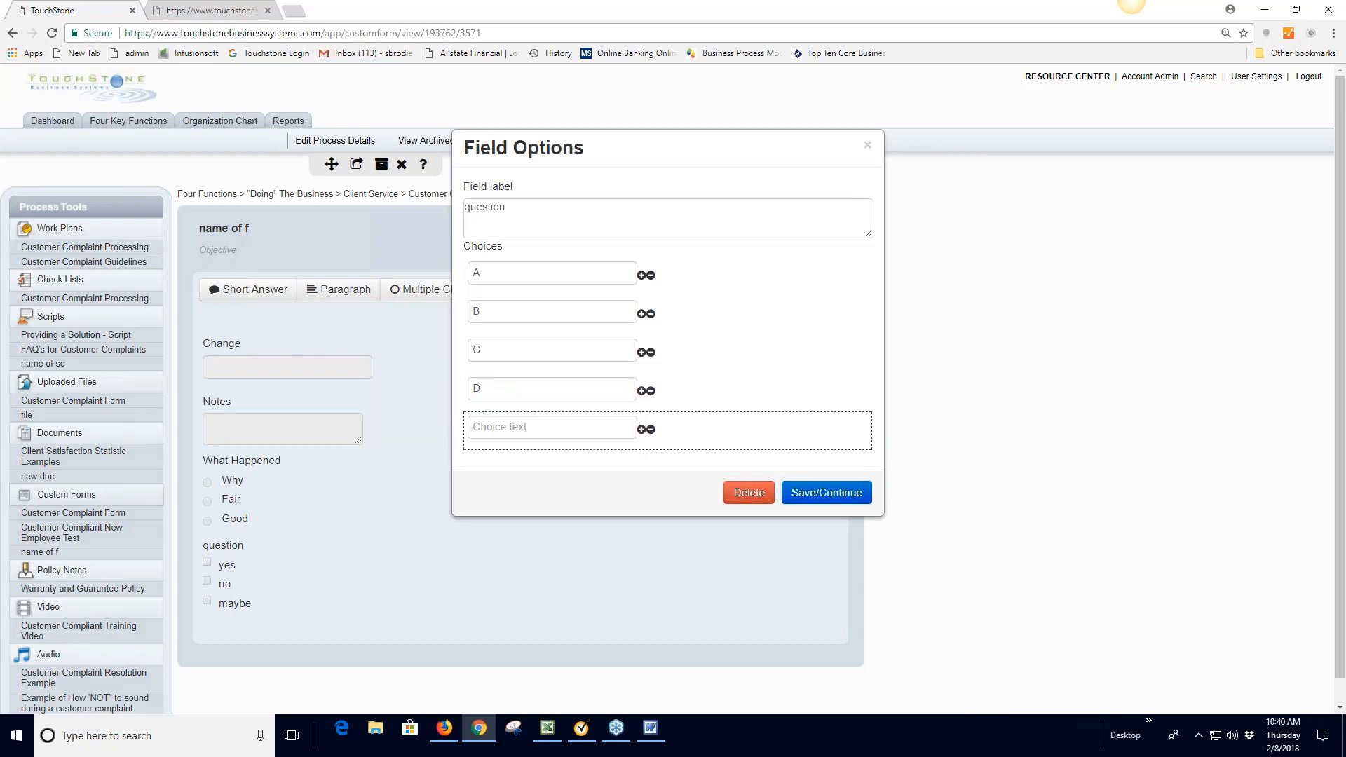
pyautogui.click(524, 426)
pyautogui.write('E')
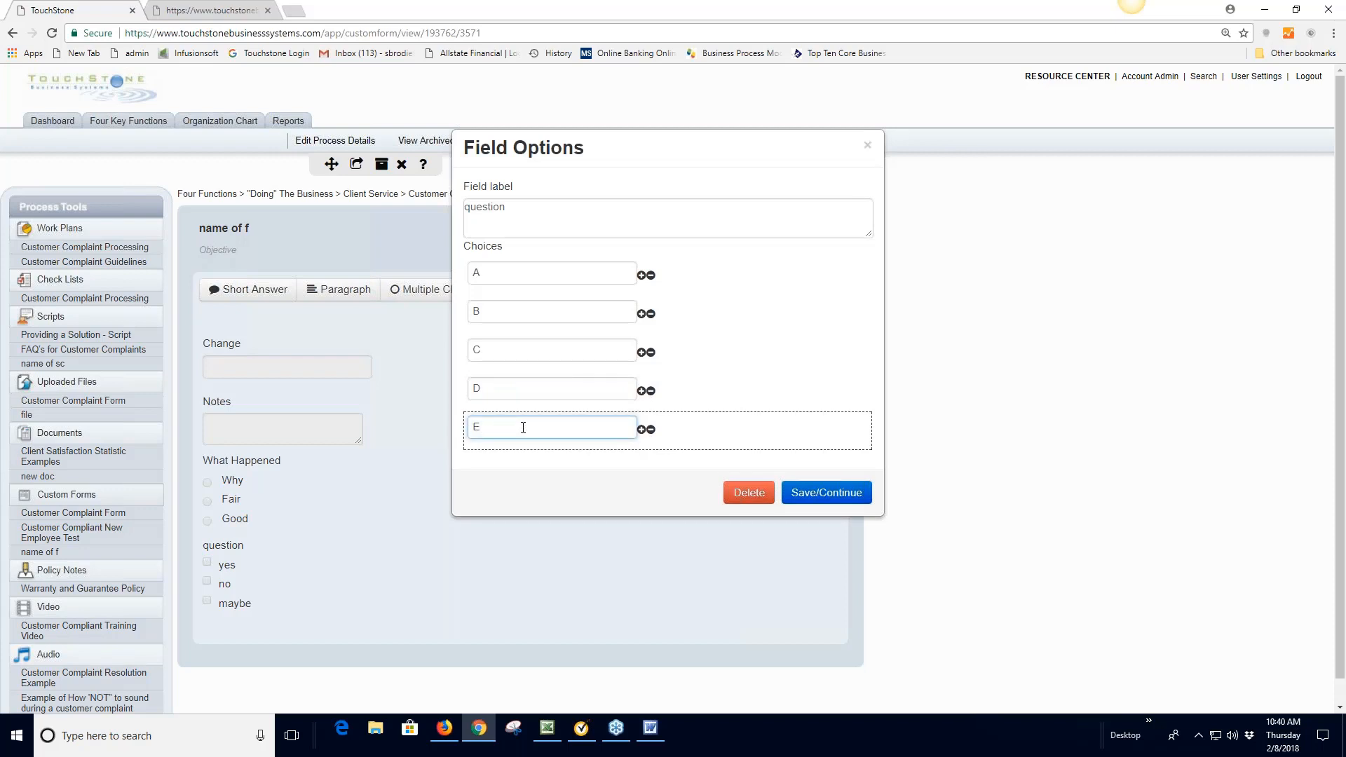
pyautogui.click(827, 492)
# Add a paragraph field labelled "If maybe state why?" to the custom form and save it
pyautogui.scroll(-1, 476, 579)
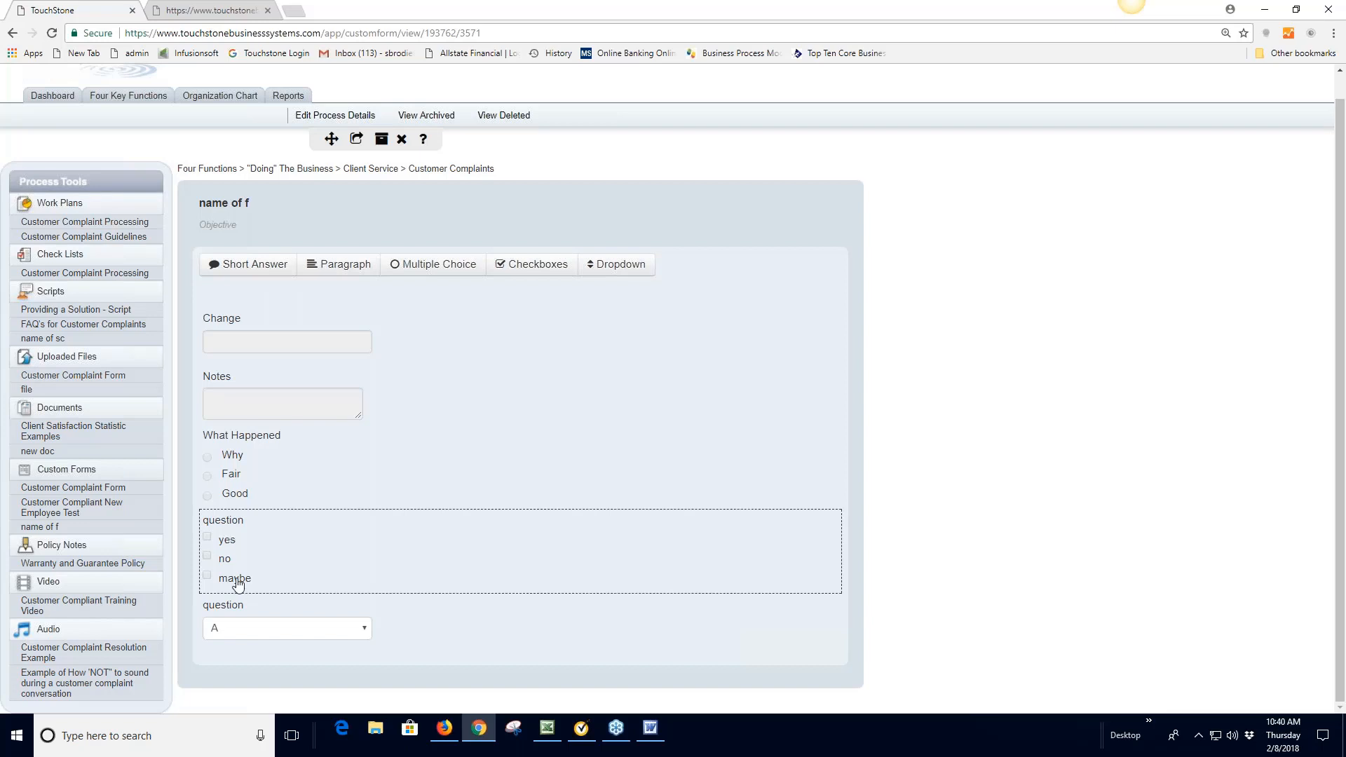
pyautogui.click(338, 264)
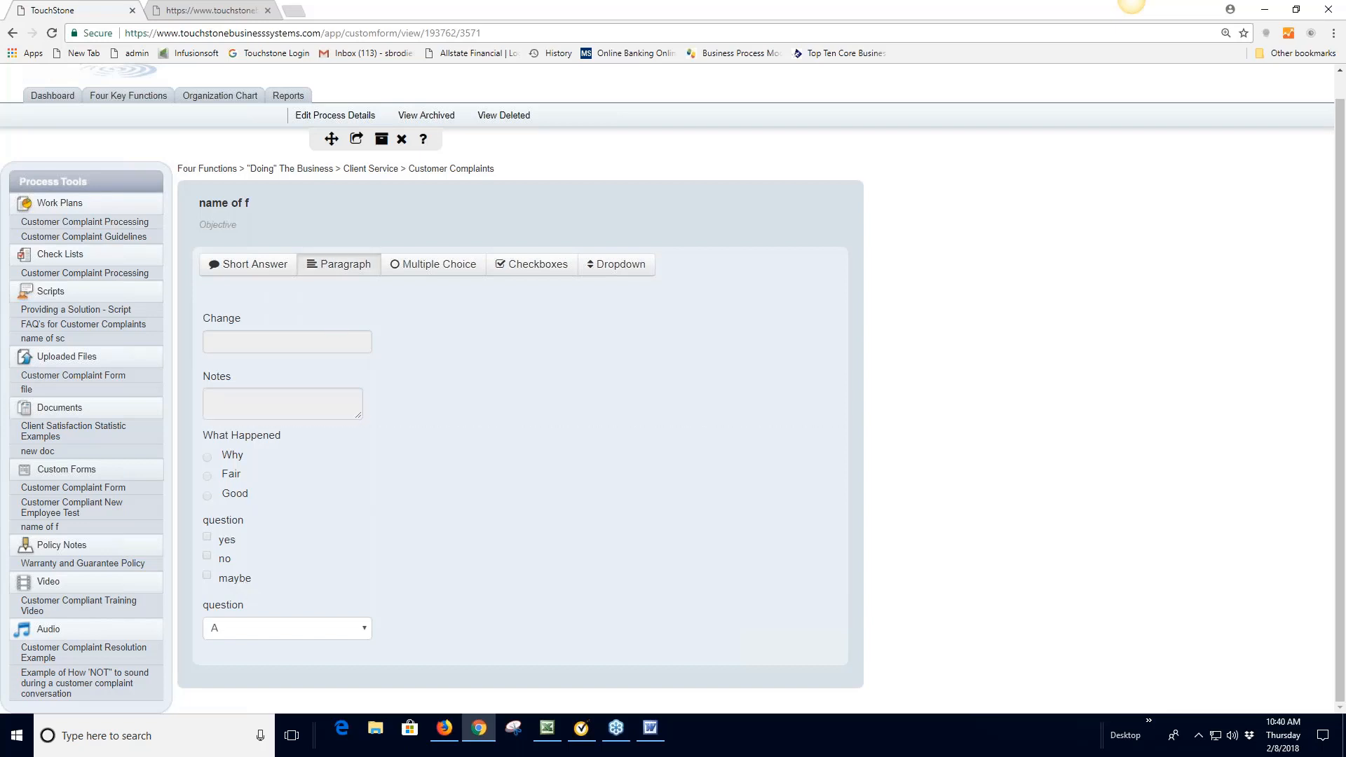
pyautogui.click(483, 215)
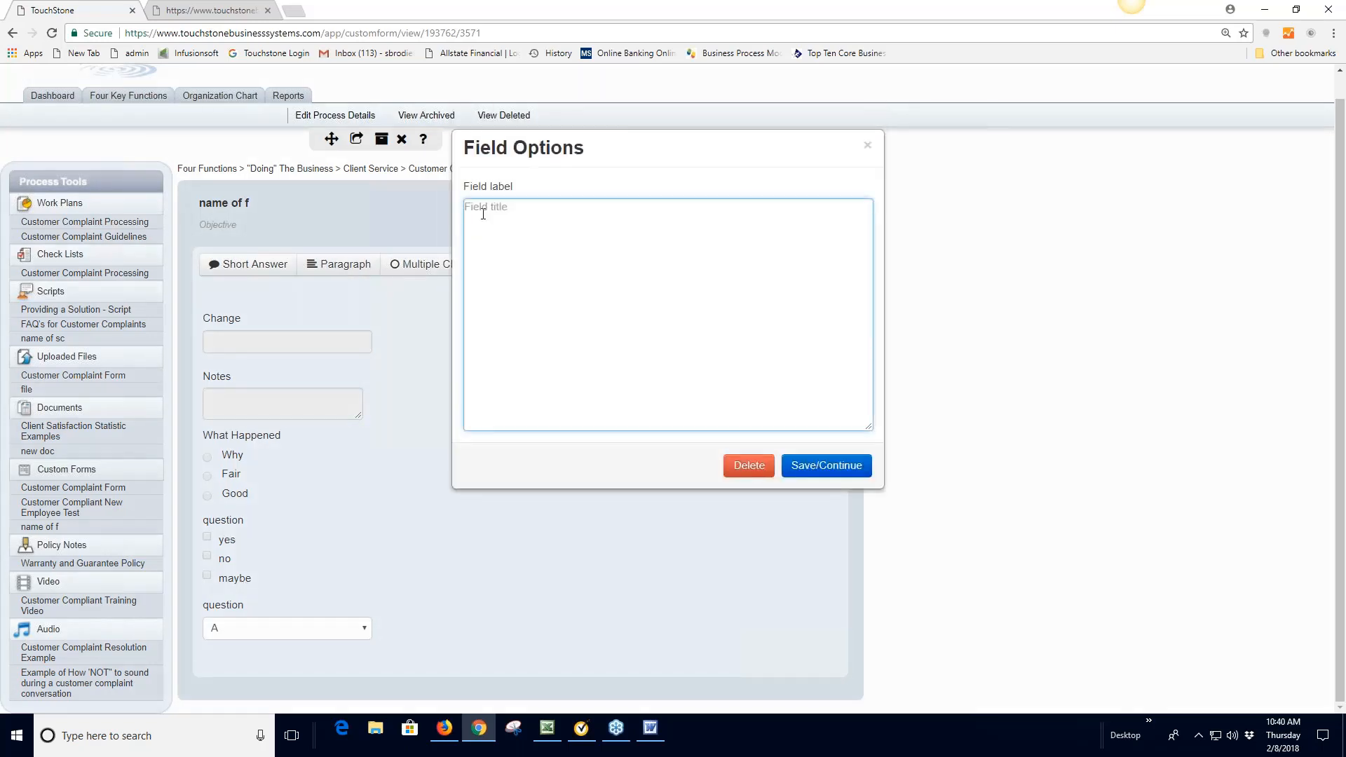
pyautogui.write('If maybe state why?')
pyautogui.click(826, 466)
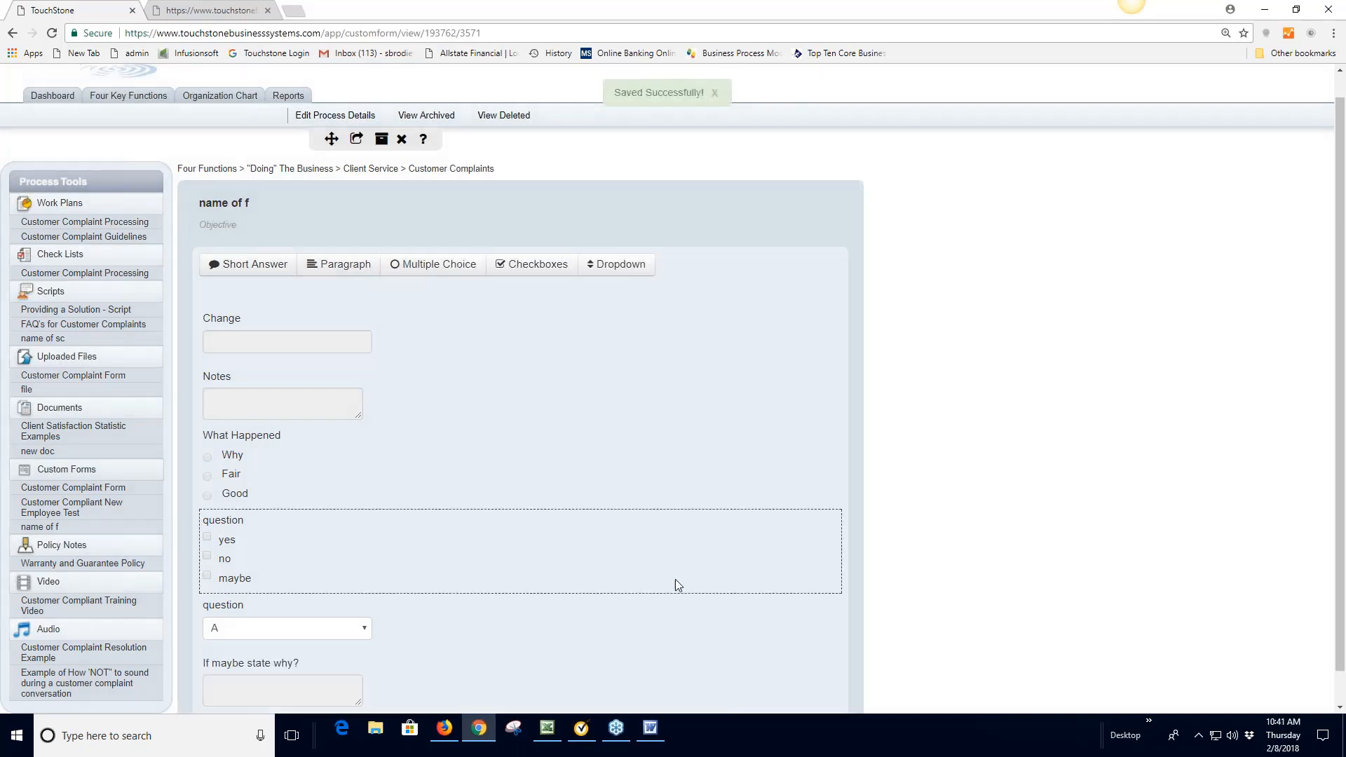
# Move the "If maybe state why?" field directly below the checkbox question, and delete the "name of f" custom form
pyautogui.moveTo(403, 682); pyautogui.dragTo(403, 617)
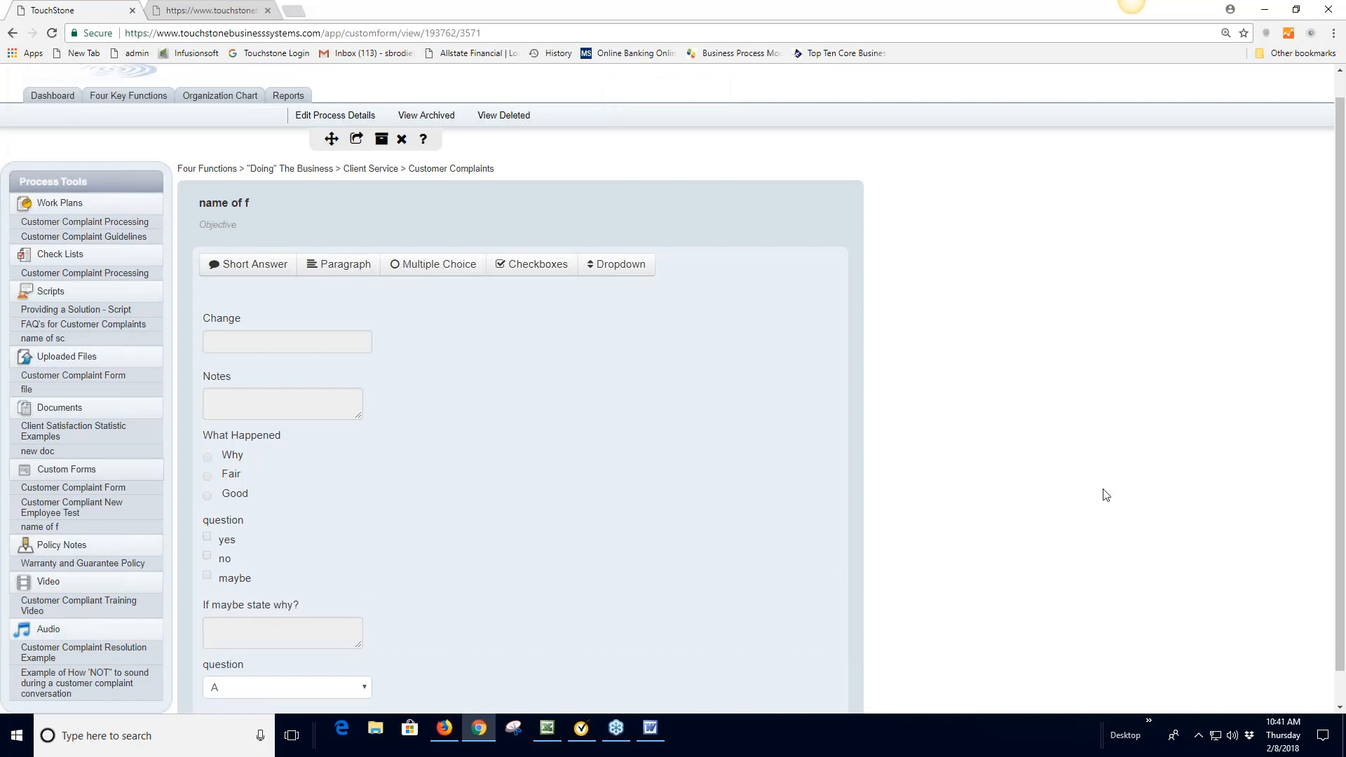
pyautogui.scroll(-1, 1106, 495)
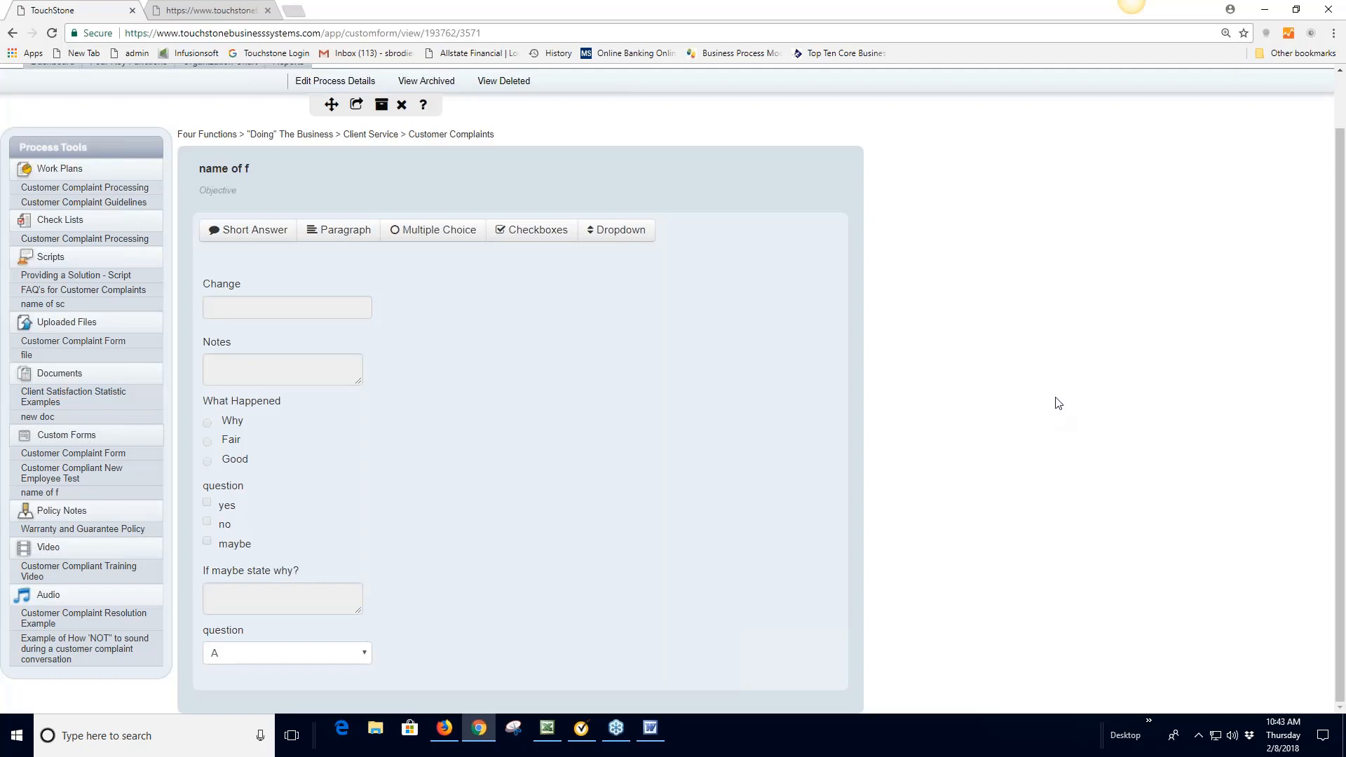
pyautogui.click(402, 104)
pyautogui.click(730, 108)
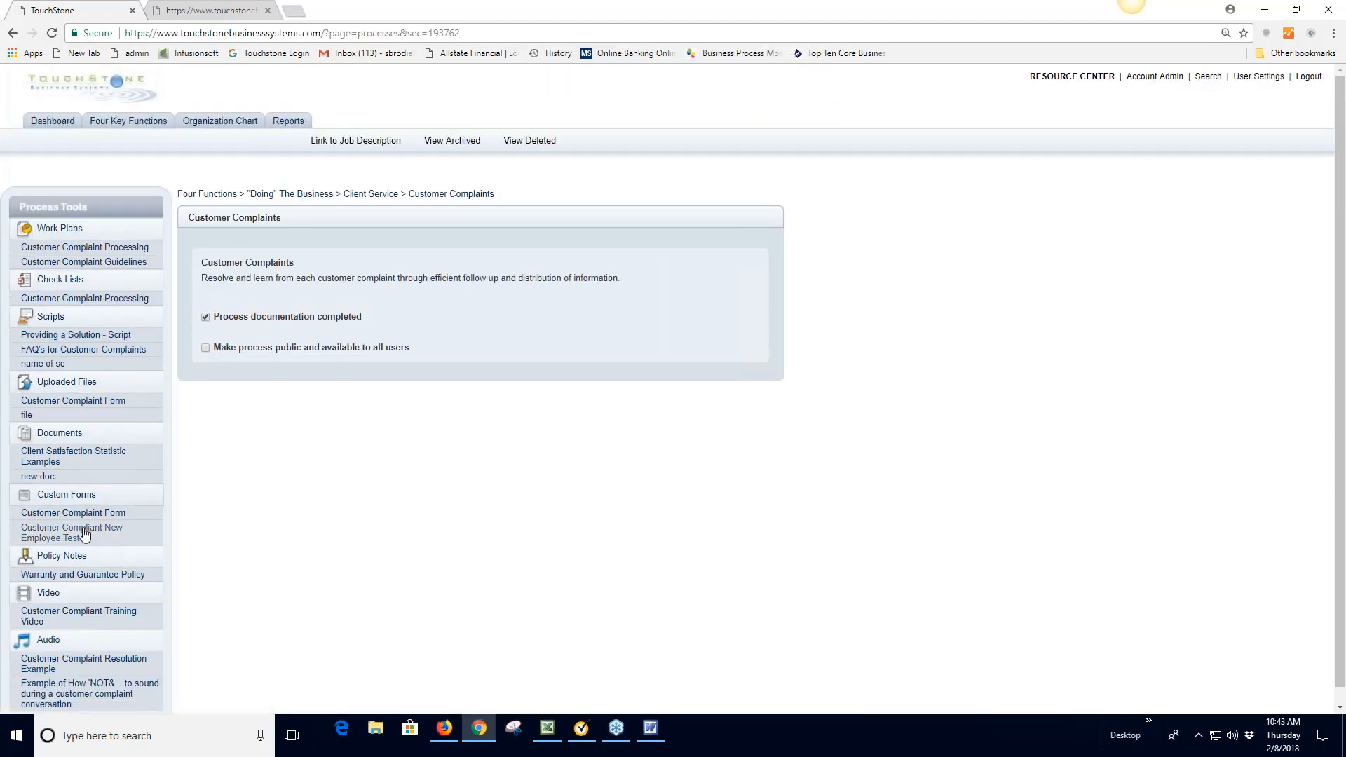
# Review the Customer Compliant New Employee Test, the Customer Complaint Processing work plan and check list, and the Providing a Solution script
pyautogui.click(84, 534)
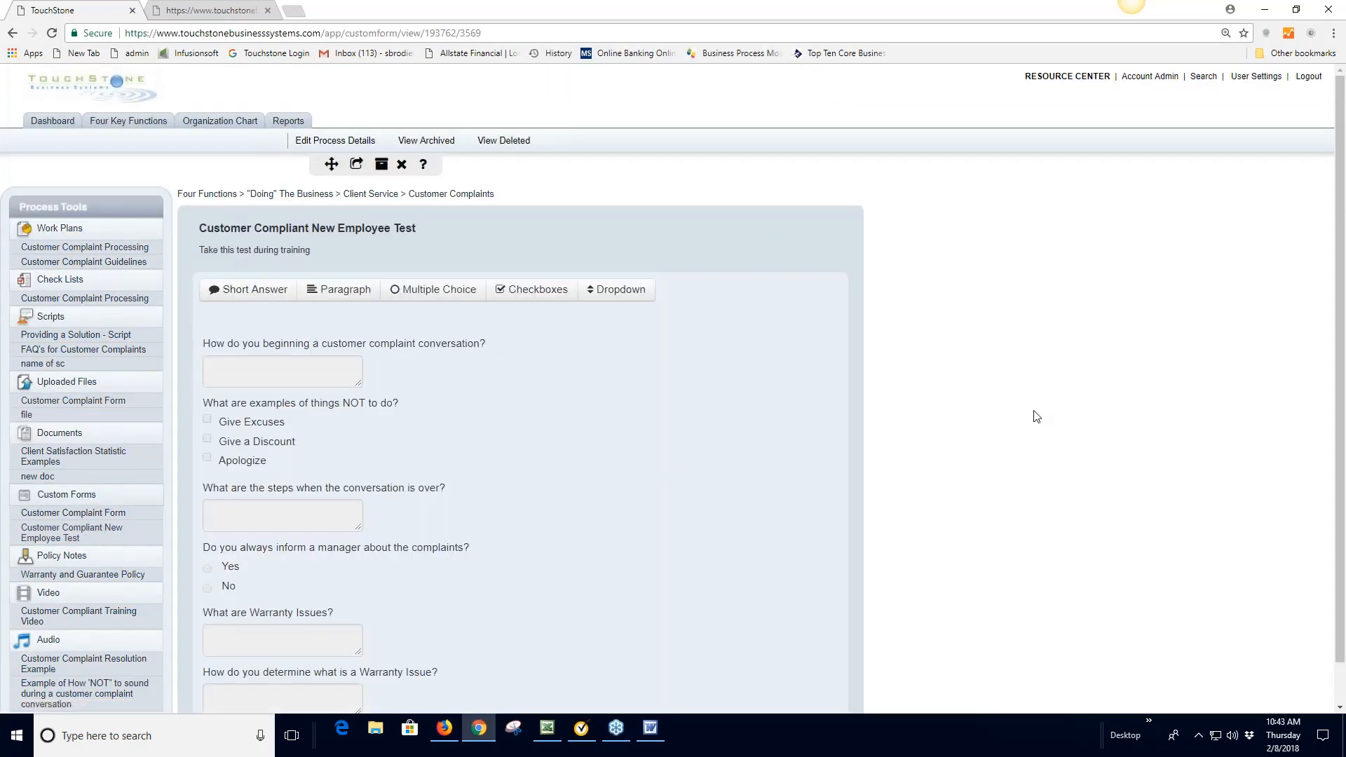
pyautogui.scroll(-1, 1036, 417)
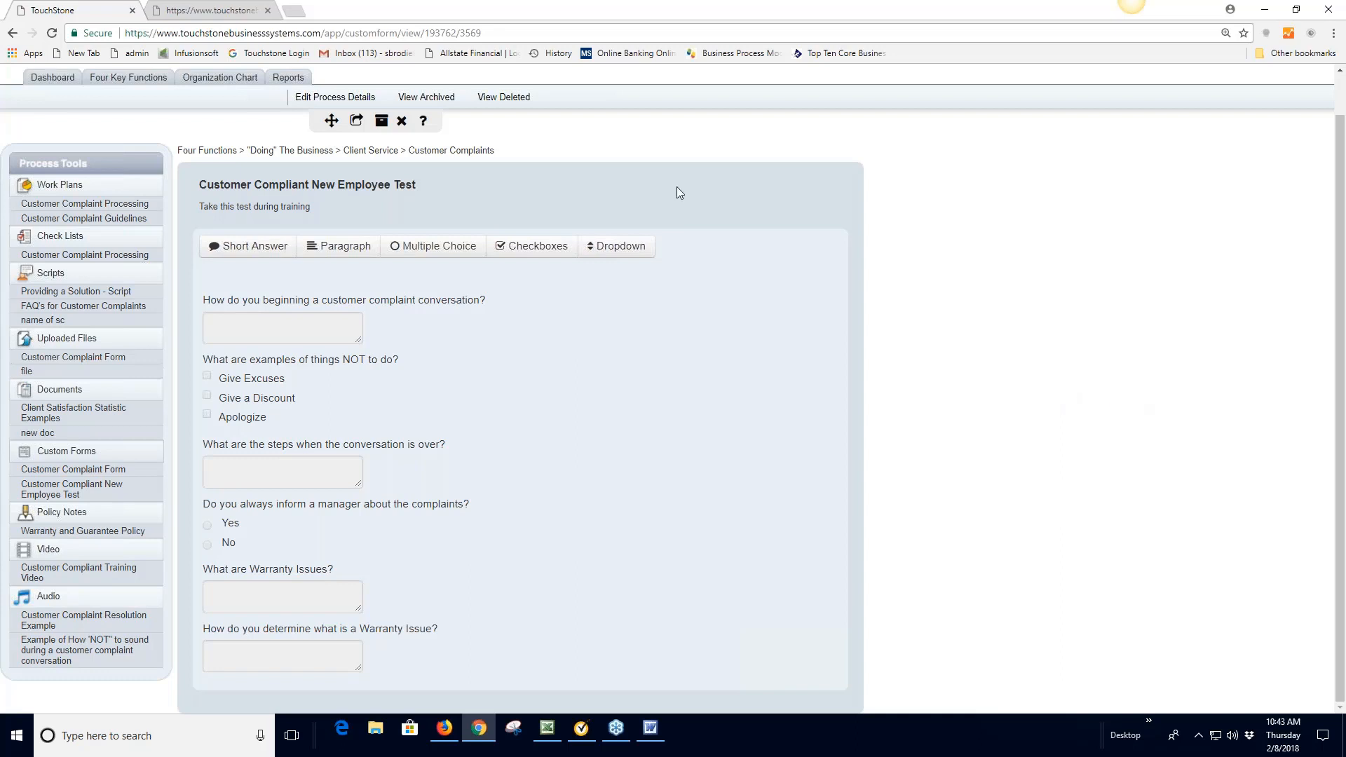
pyautogui.click(126, 204)
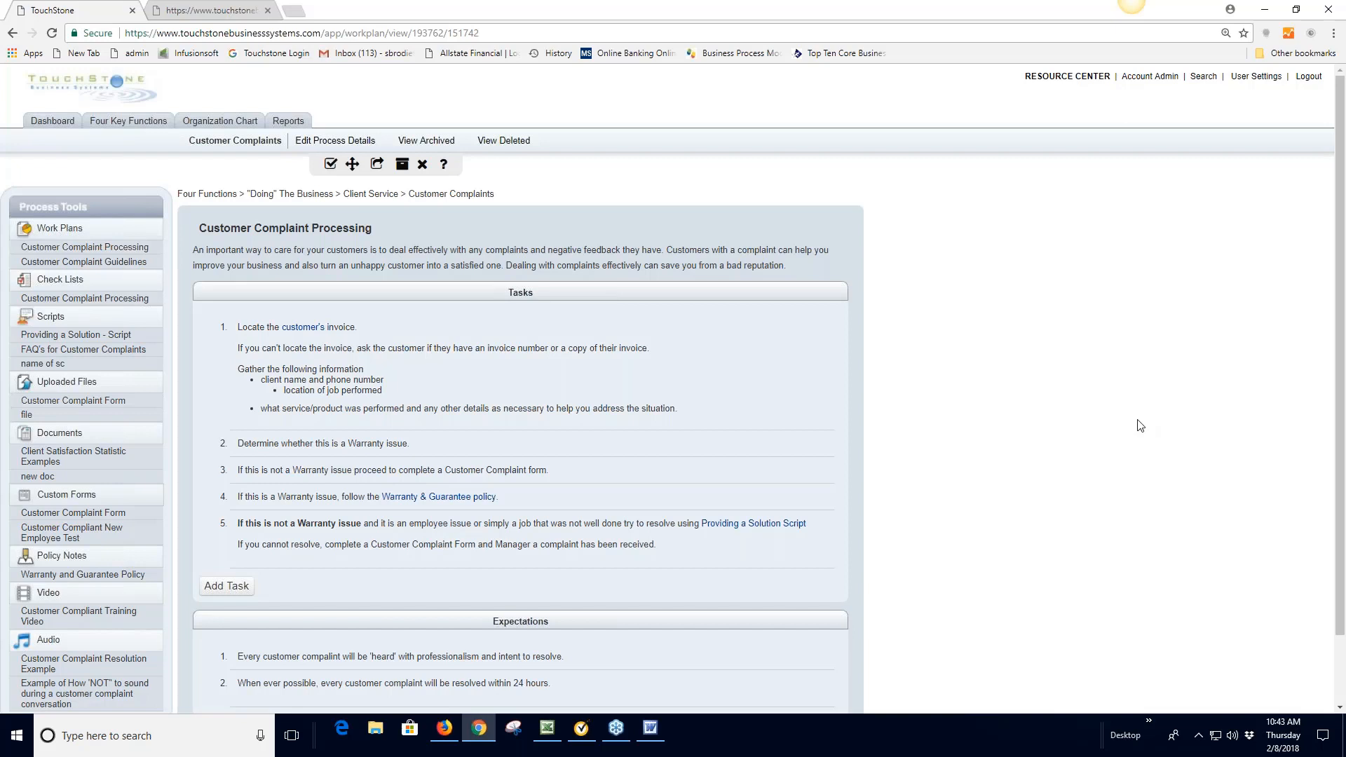
pyautogui.click(136, 301)
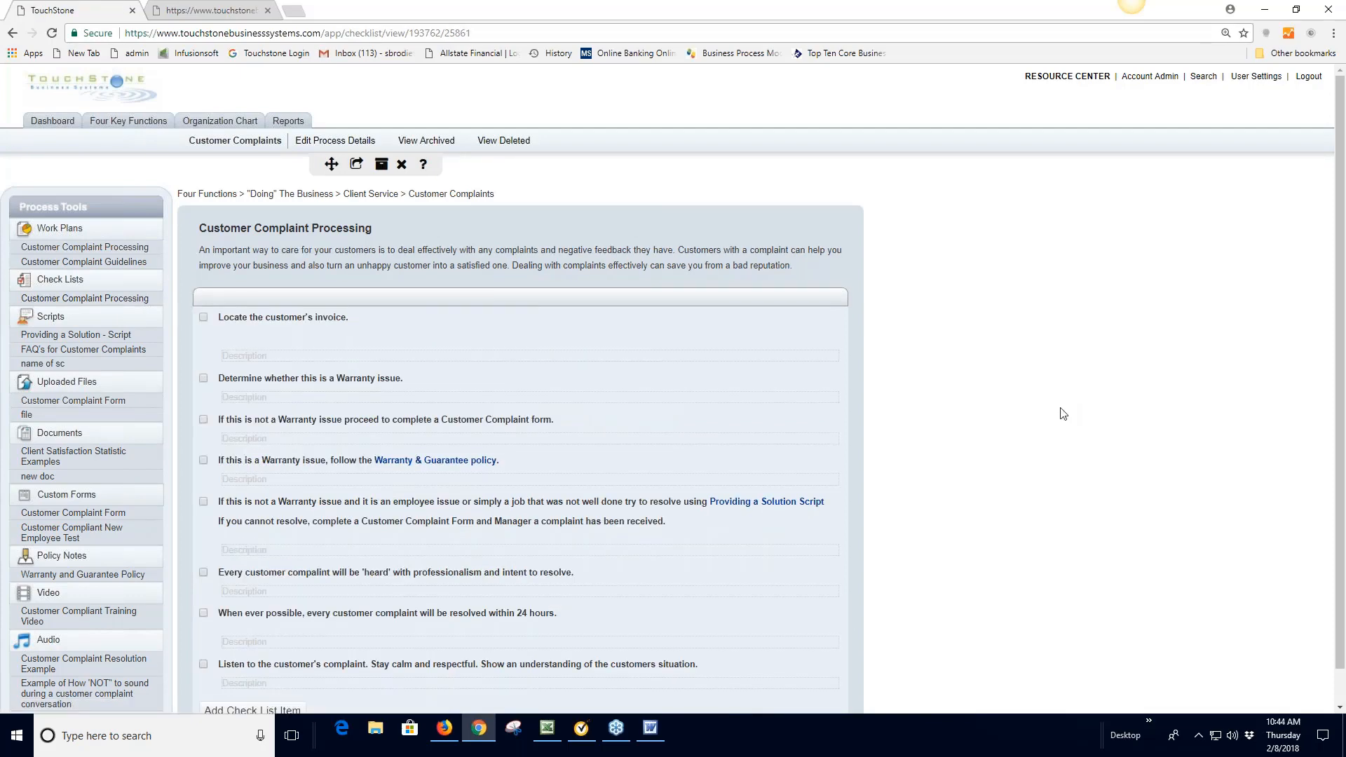
pyautogui.click(85, 336)
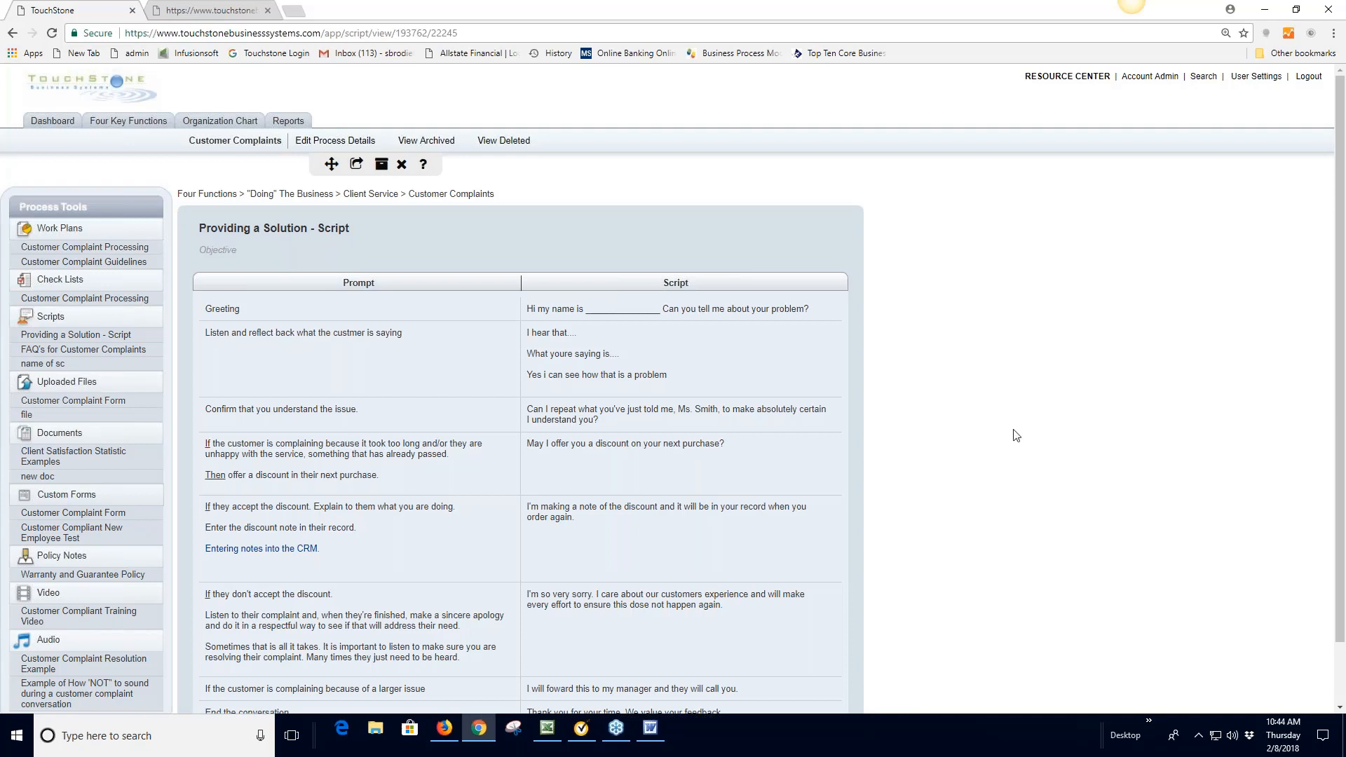
# Review the uploaded Customer Complaint Form, its custom form version, and the questions of the Customer Compliant New Employee Test
pyautogui.click(110, 403)
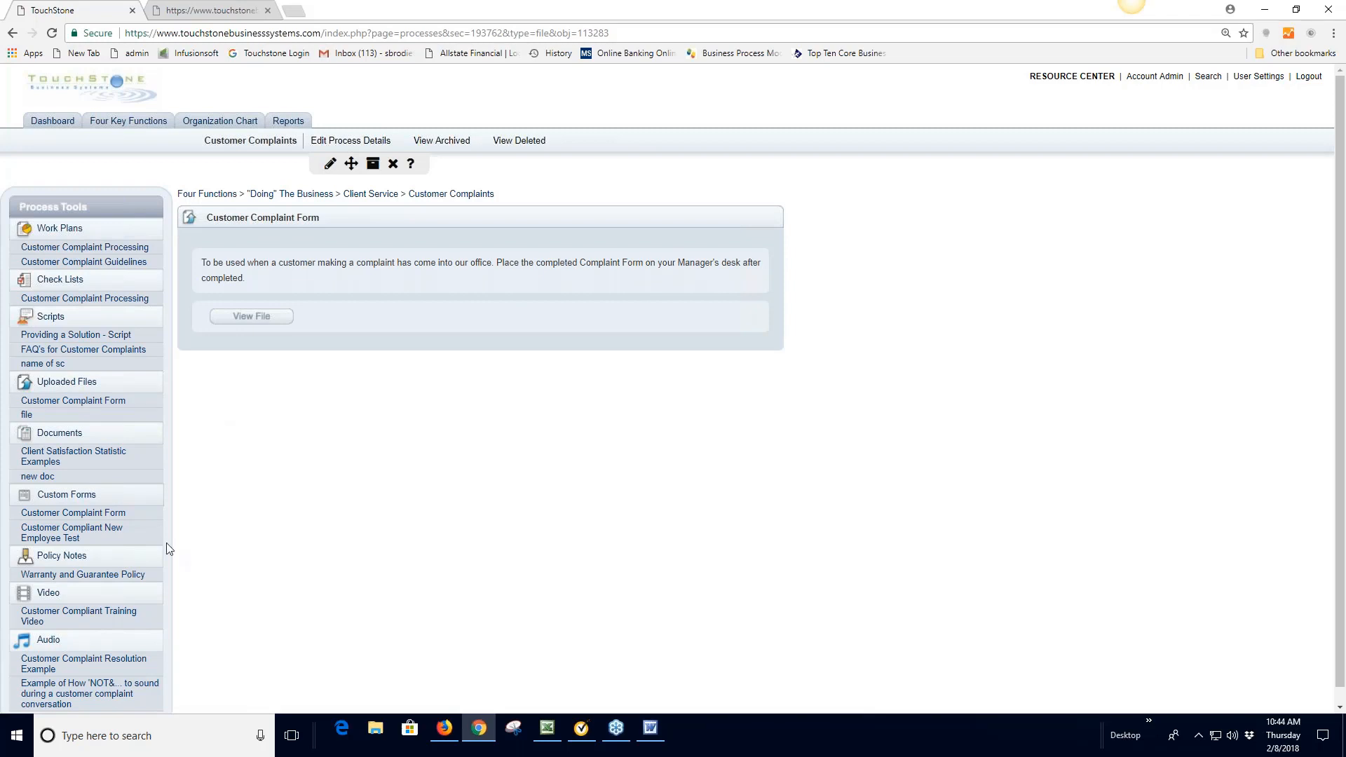
pyautogui.click(111, 516)
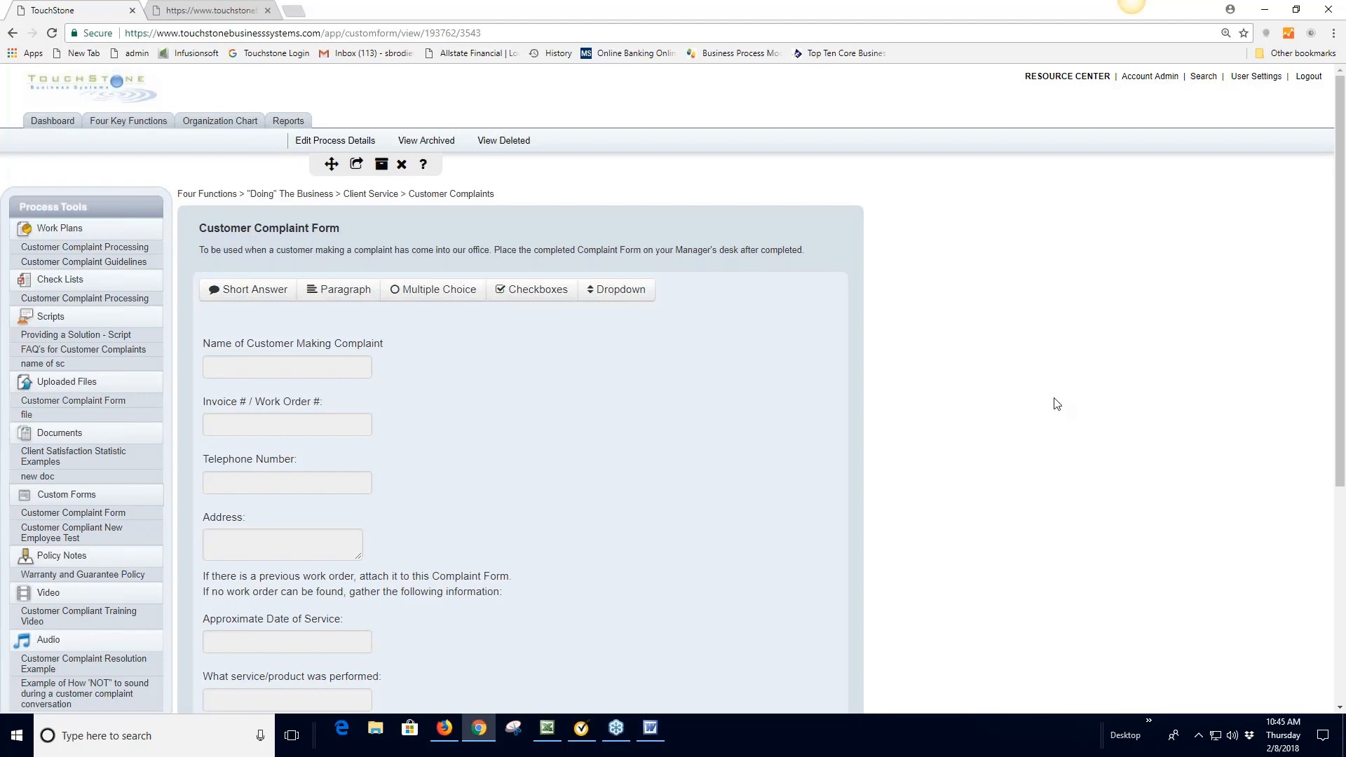
pyautogui.scroll(-1, 1057, 413)
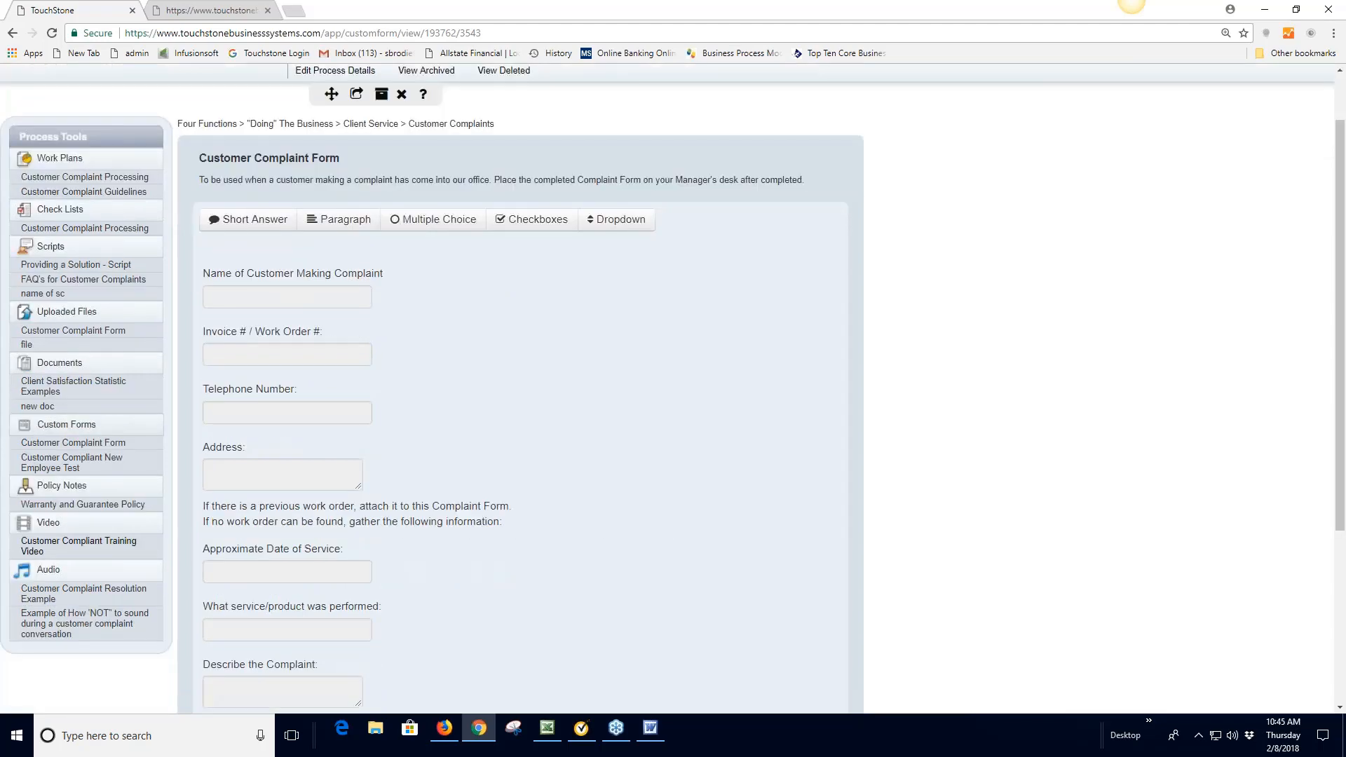
pyautogui.click(62, 466)
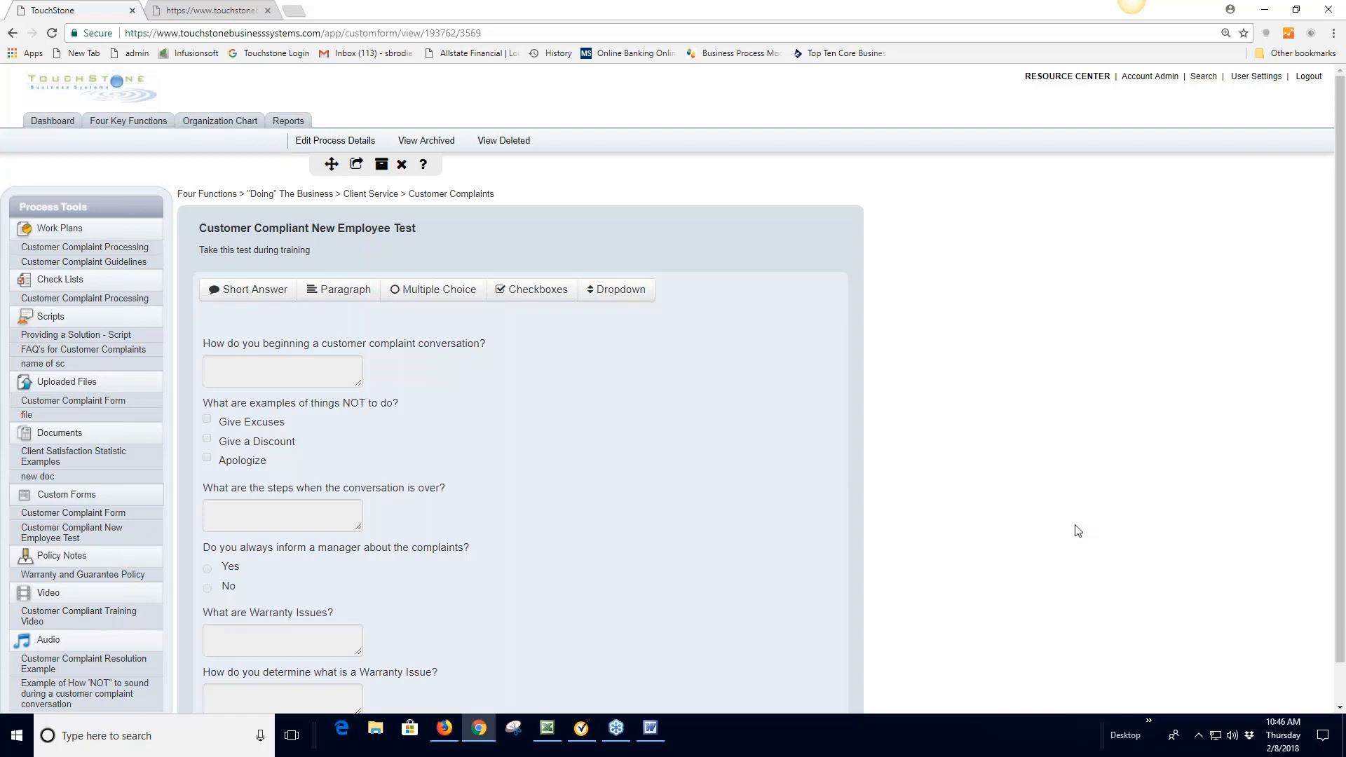
pyautogui.scroll(-1, 811, 613)
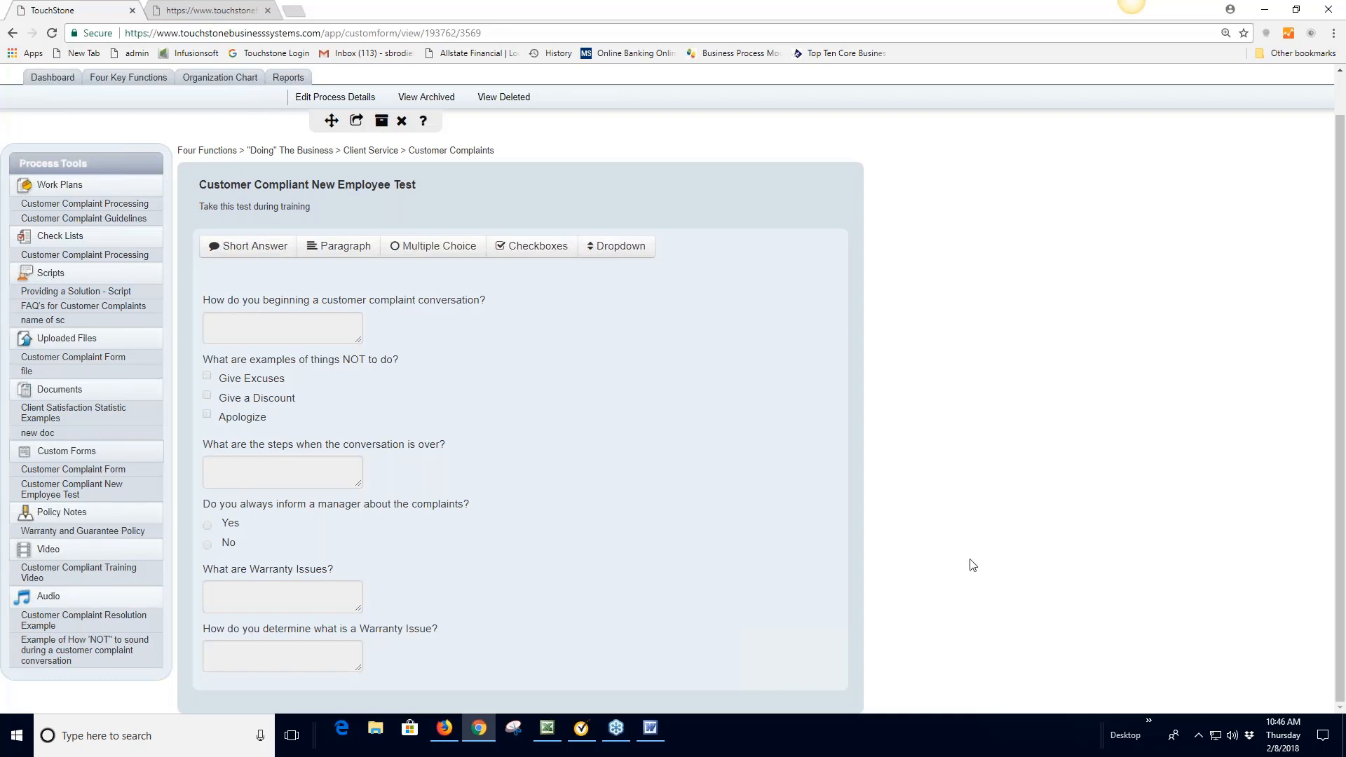
# Open the Warranty and Guarantee Policy note, try to save its From field blank, and cancel the edit
pyautogui.click(75, 534)
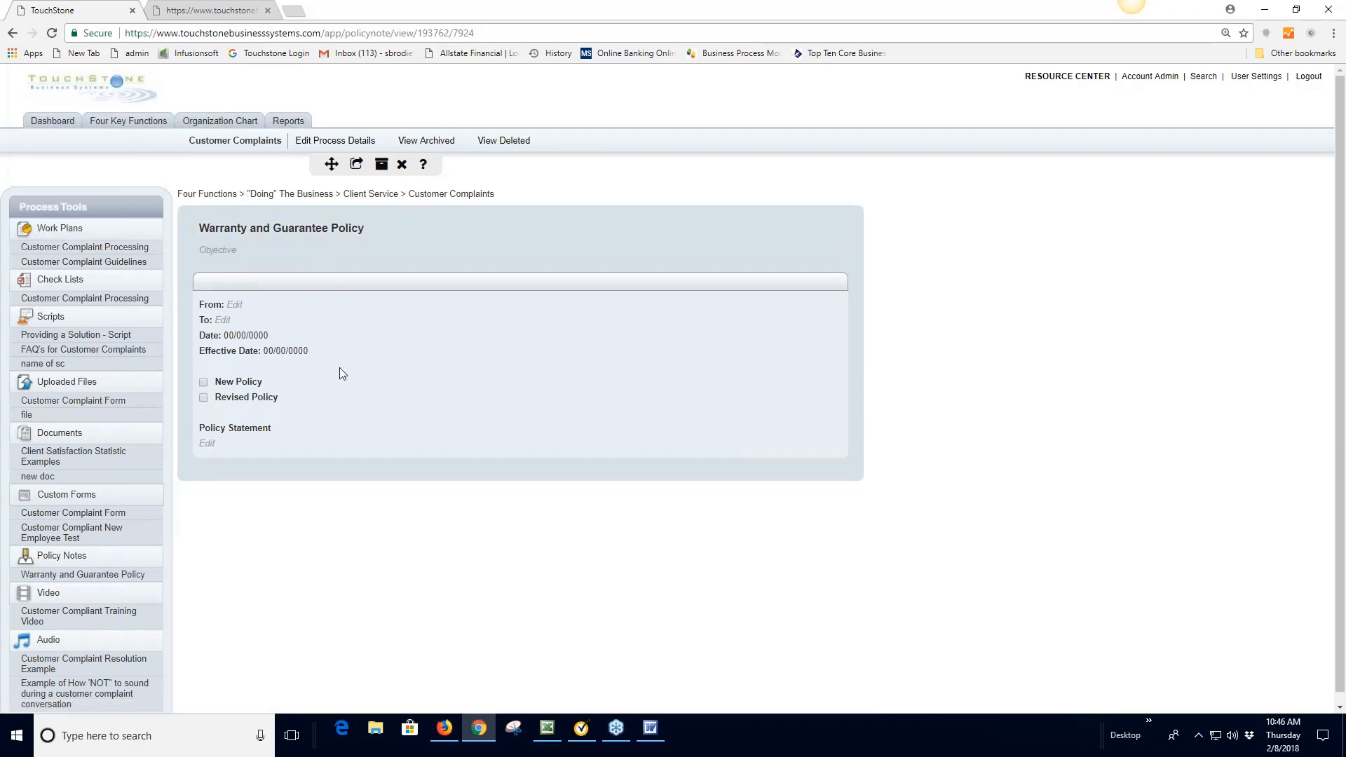
pyautogui.click(235, 304)
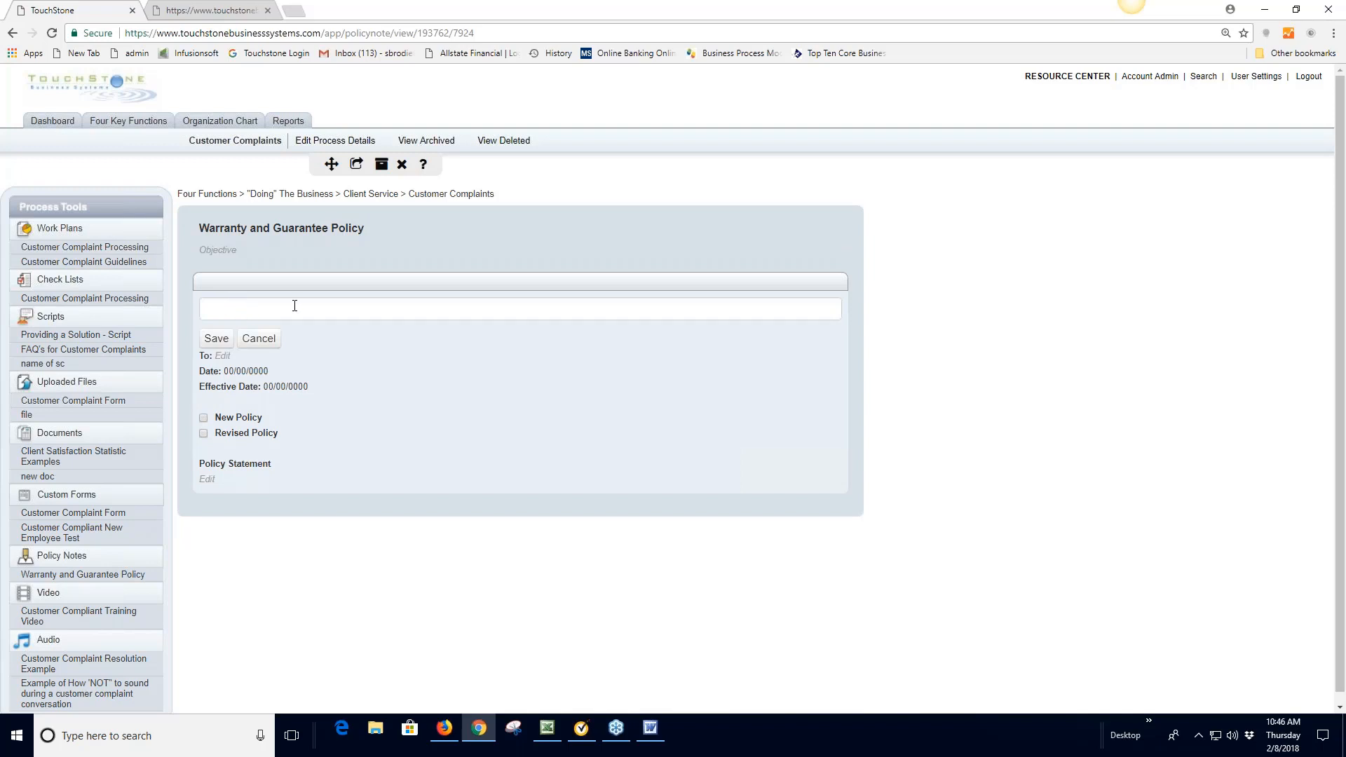
pyautogui.click(218, 339)
pyautogui.click(787, 108)
pyautogui.click(257, 339)
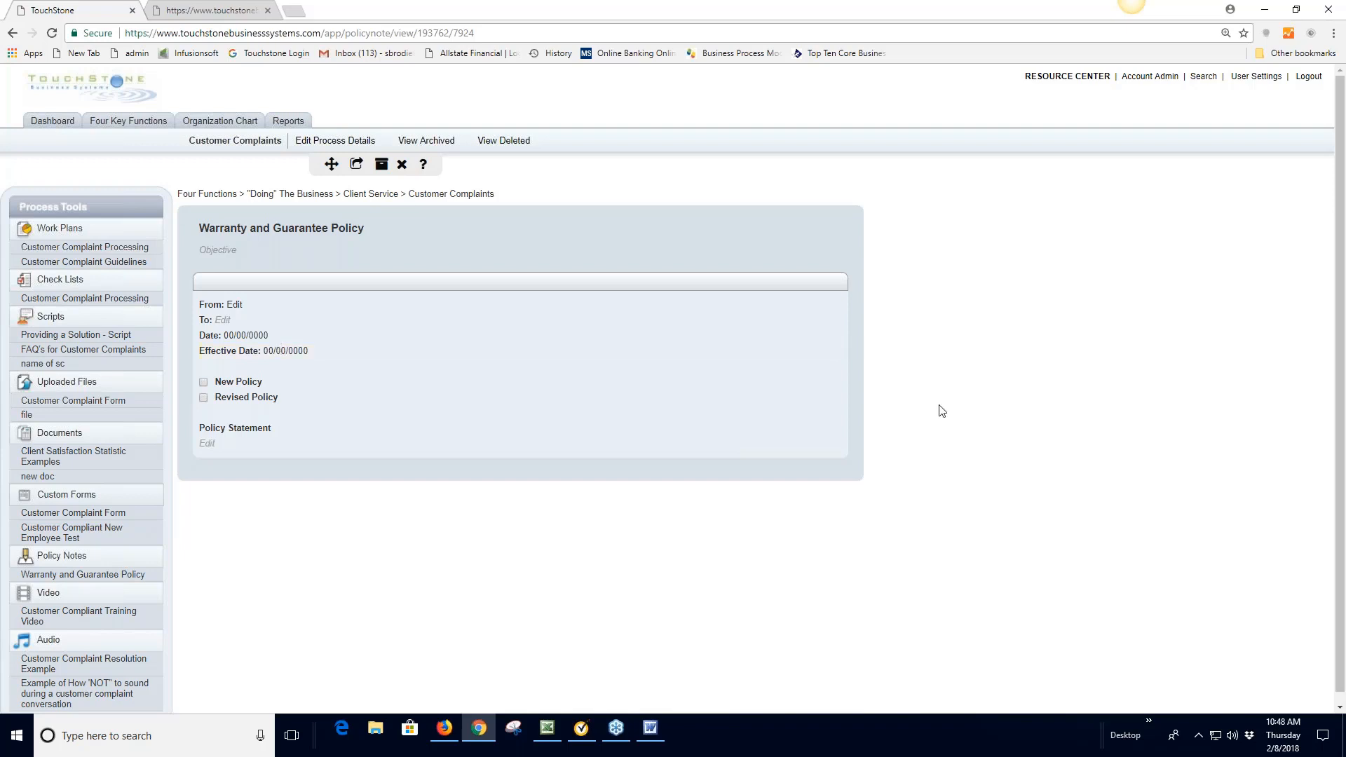
# Set the Policy Statement of the Warranty and Guarantee Policy to "the policy" and save it
pyautogui.click(211, 445)
pyautogui.click(328, 446)
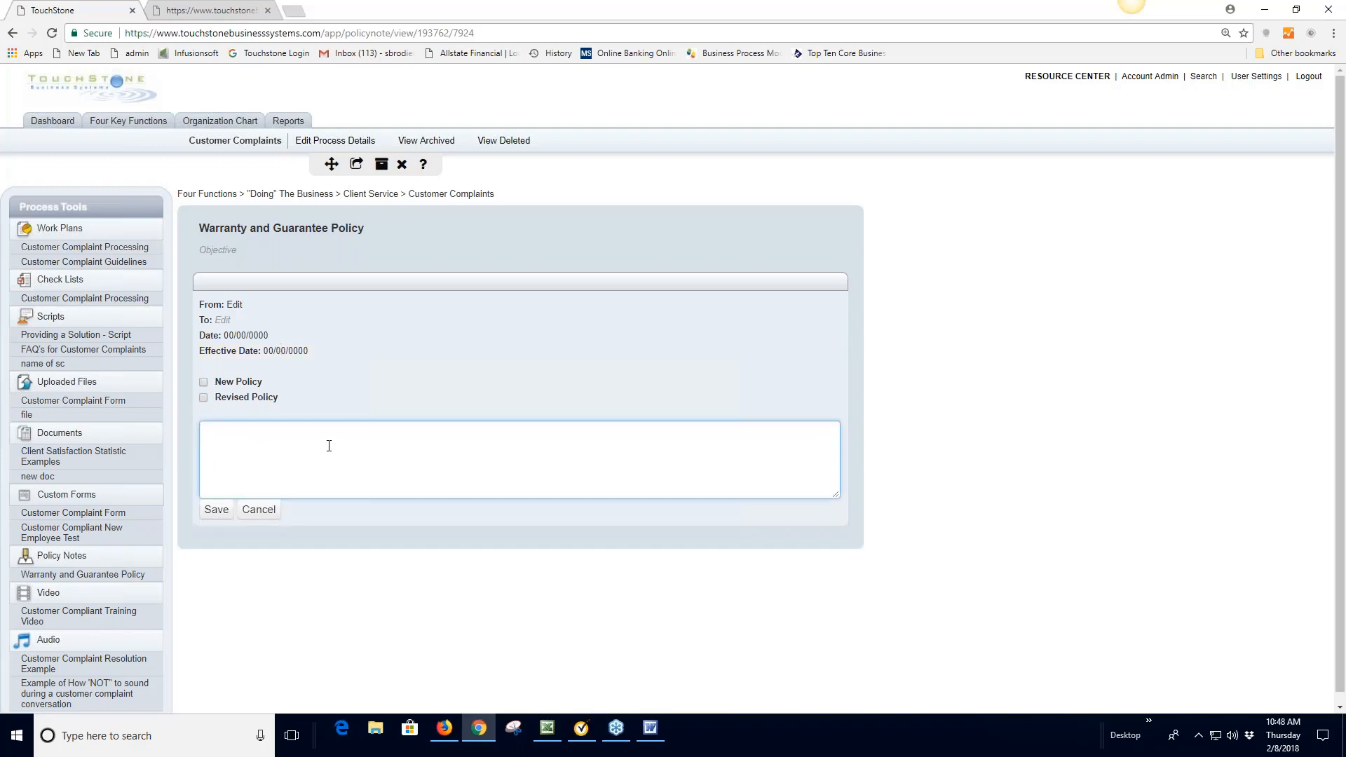
pyautogui.write('the policy')
pyautogui.click(217, 511)
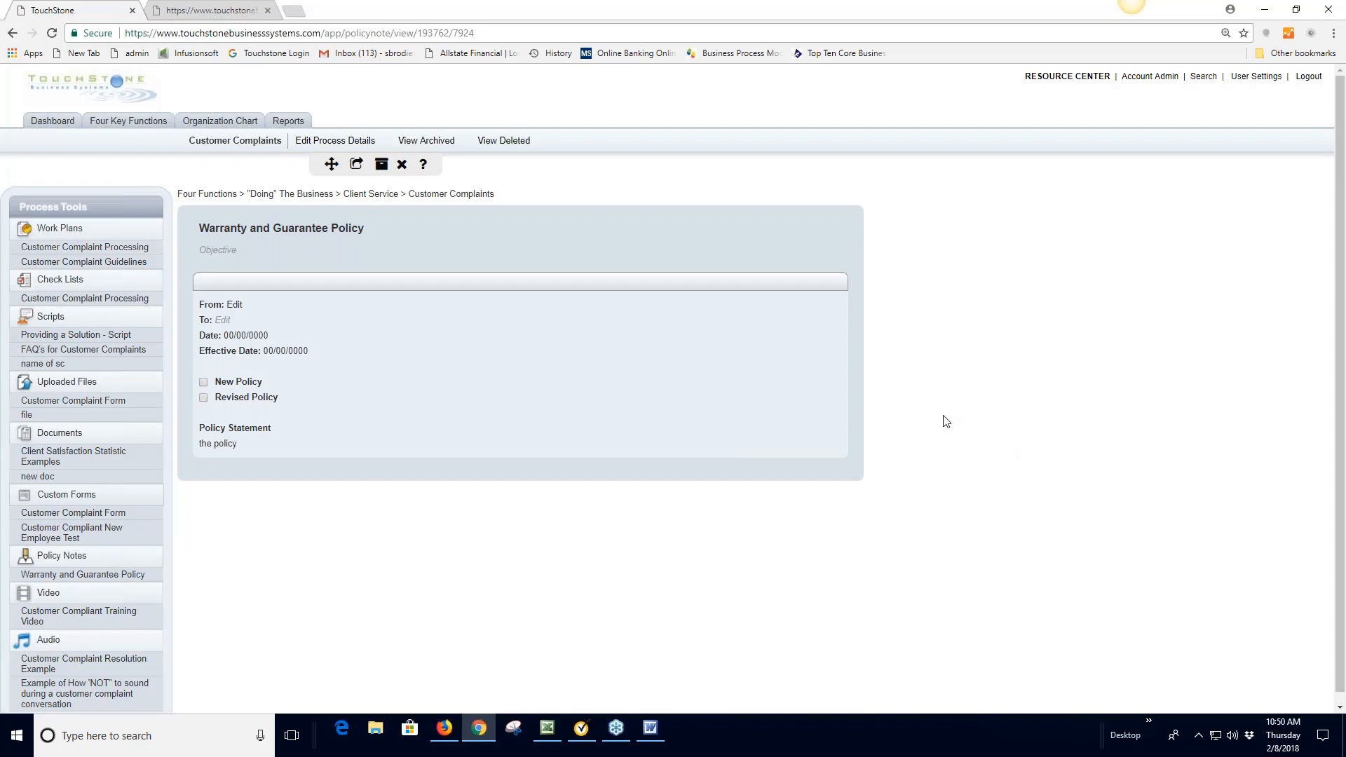
# View the form for adding a video and the existing Customer Compliant Training Video
pyautogui.scroll(-1, 1003, 445)
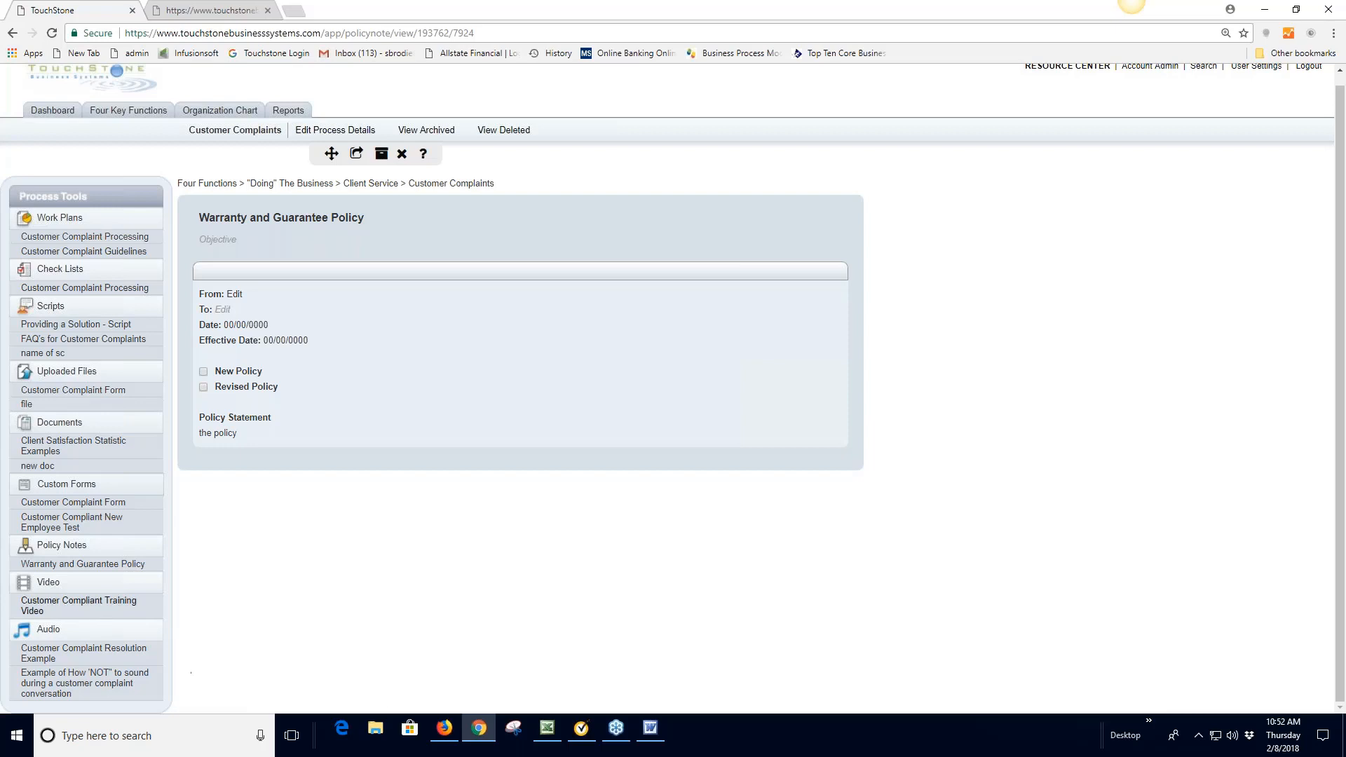
pyautogui.click(46, 584)
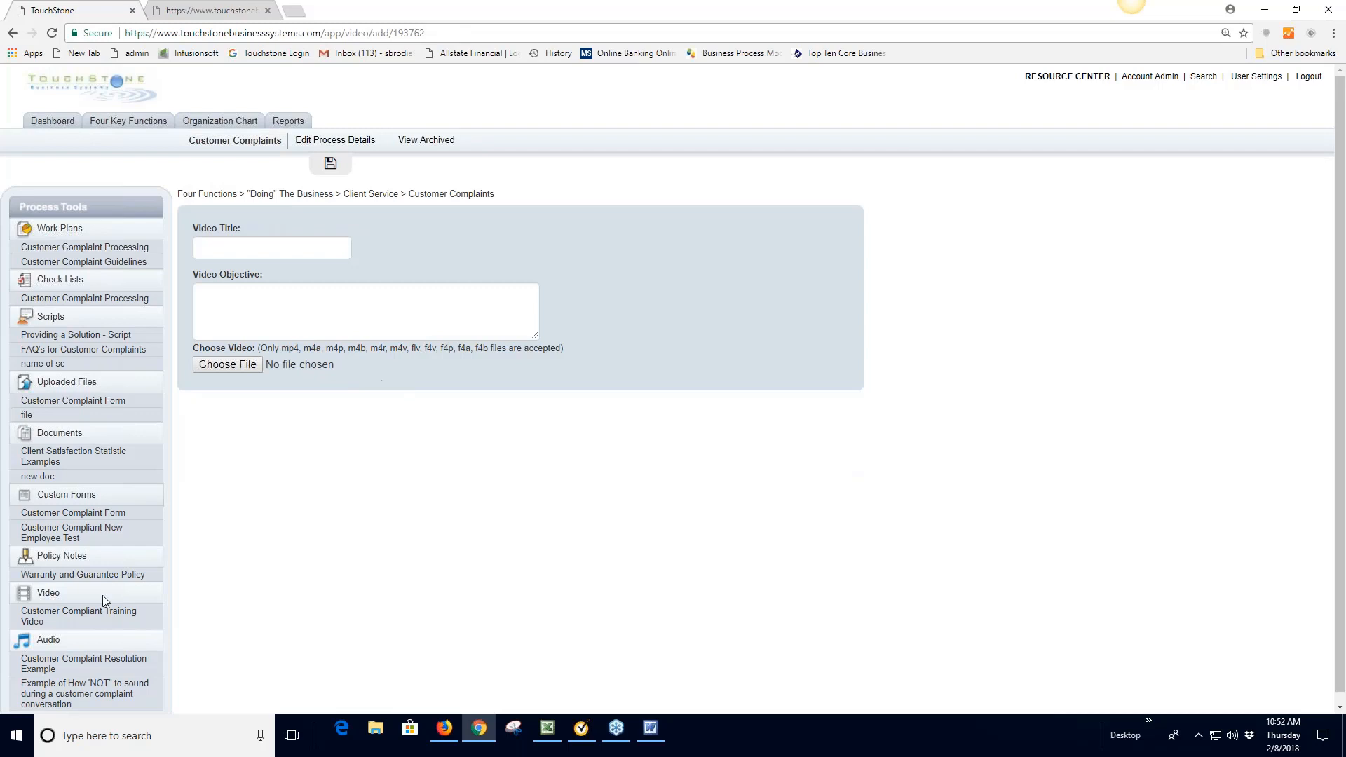
pyautogui.click(101, 617)
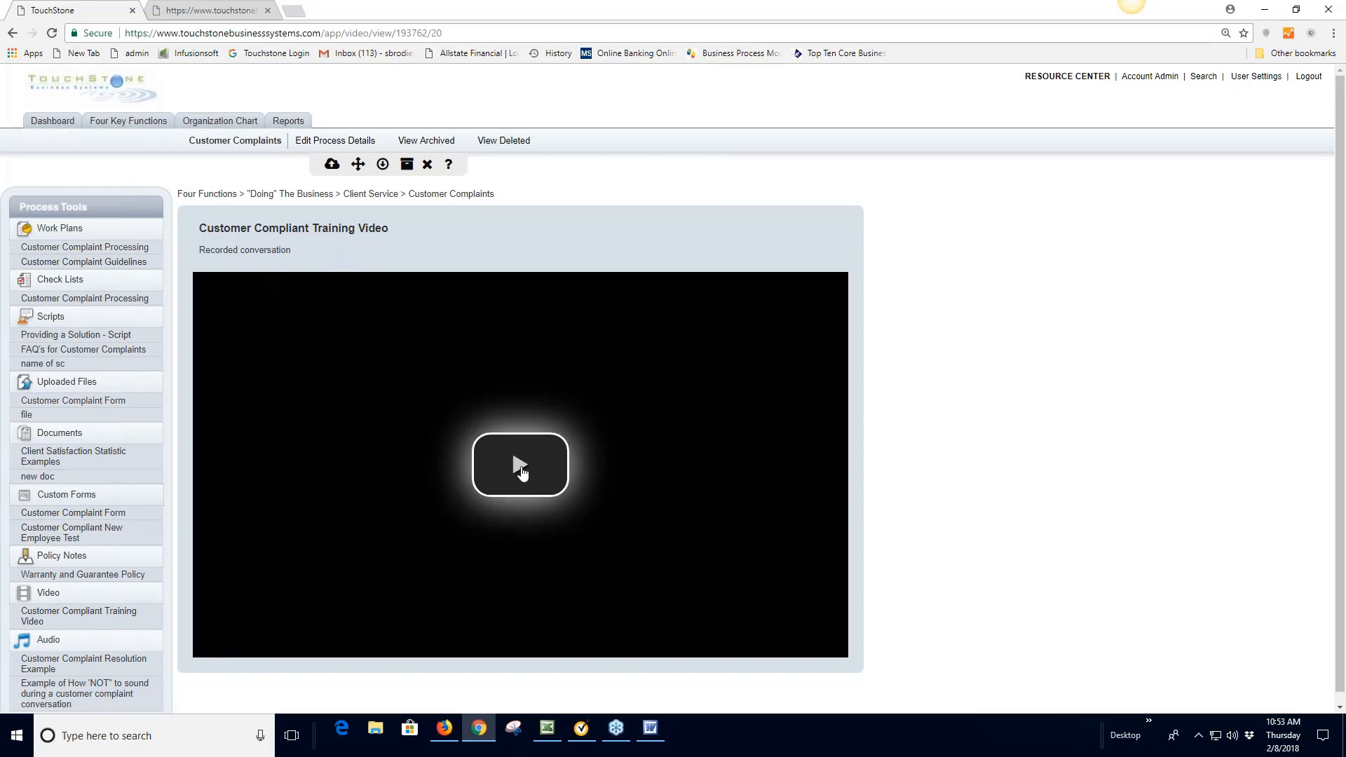
# Start adding a new video to the process with the title "name"
pyautogui.click(48, 596)
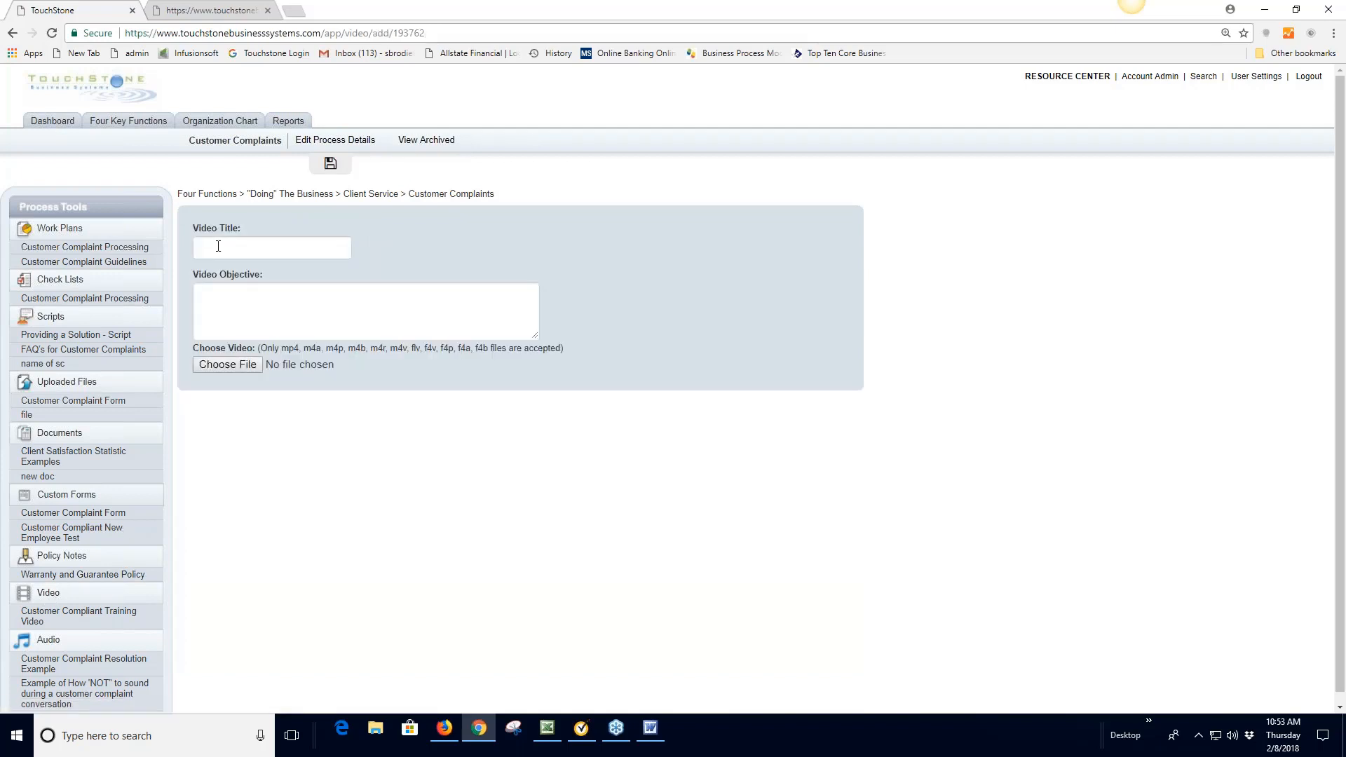
pyautogui.click(218, 246)
pyautogui.write('name')
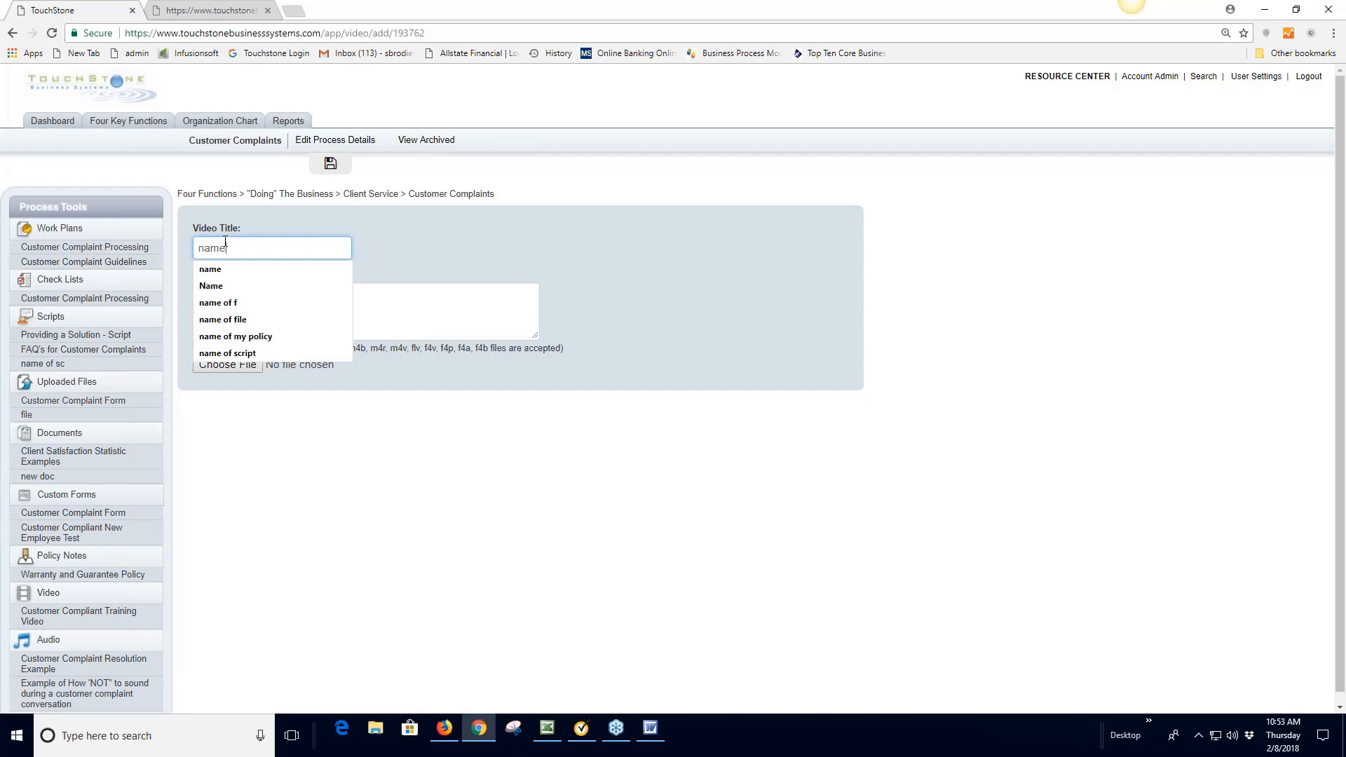
pyautogui.click(727, 229)
# Try to upload a video file from the Movavi Library folder for the new entry, and abandon the upload
pyautogui.click(231, 365)
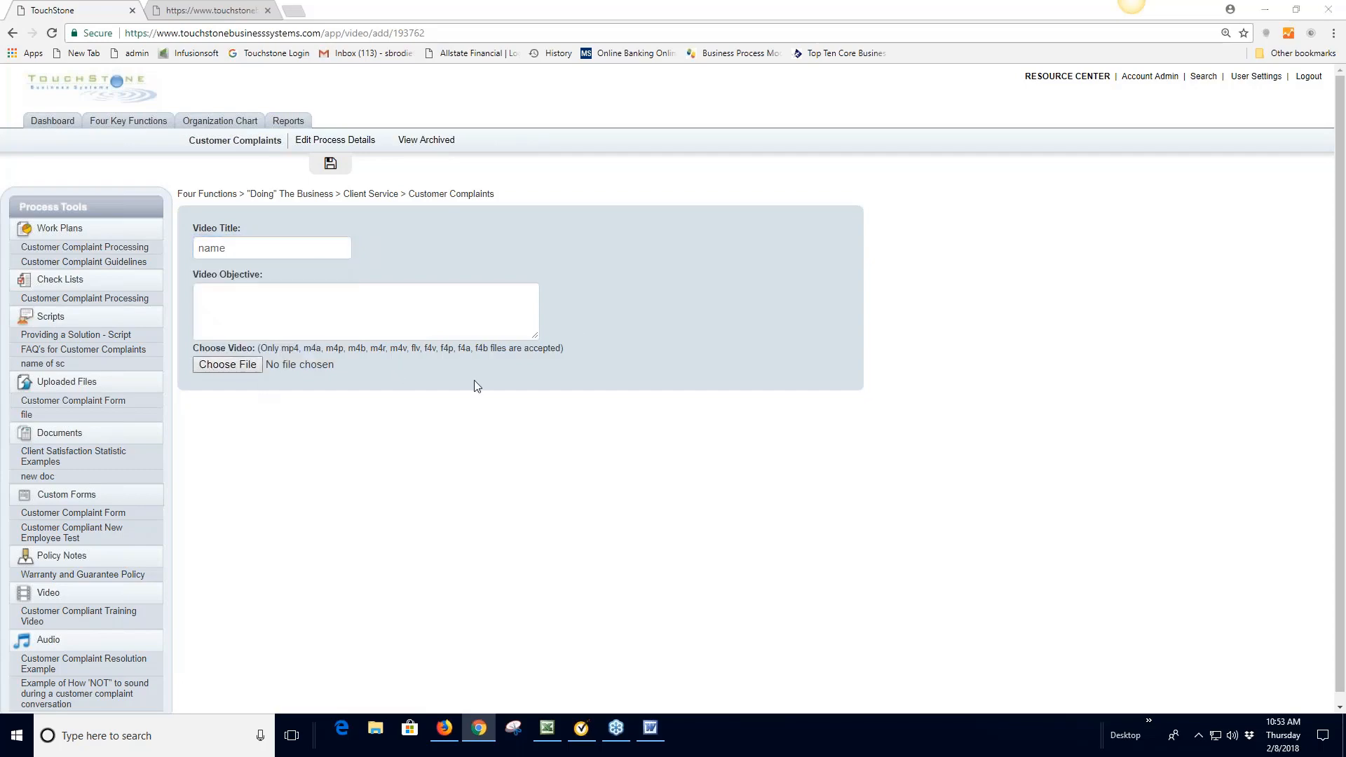
pyautogui.moveTo(109, 153); pyautogui.dragTo(118, 250)
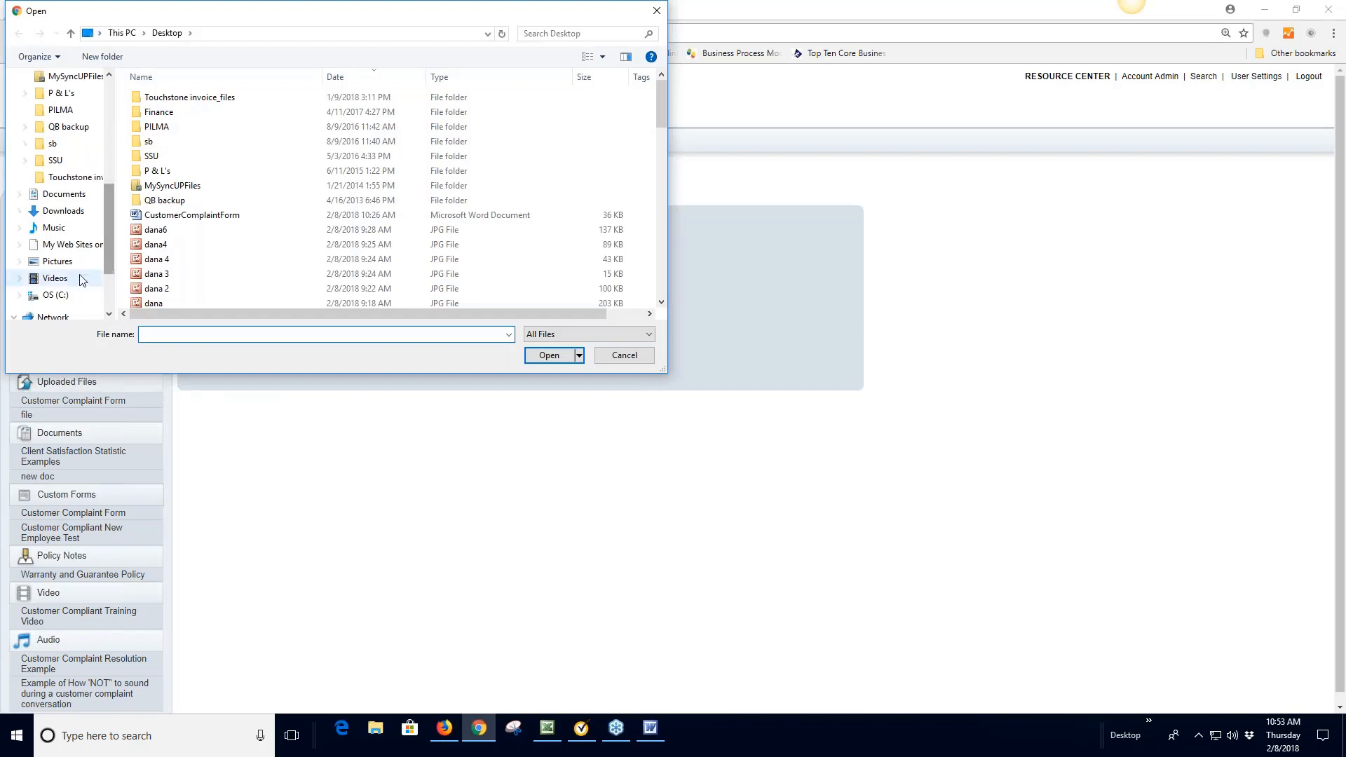
pyautogui.click(55, 278)
pyautogui.doubleClick(161, 125)
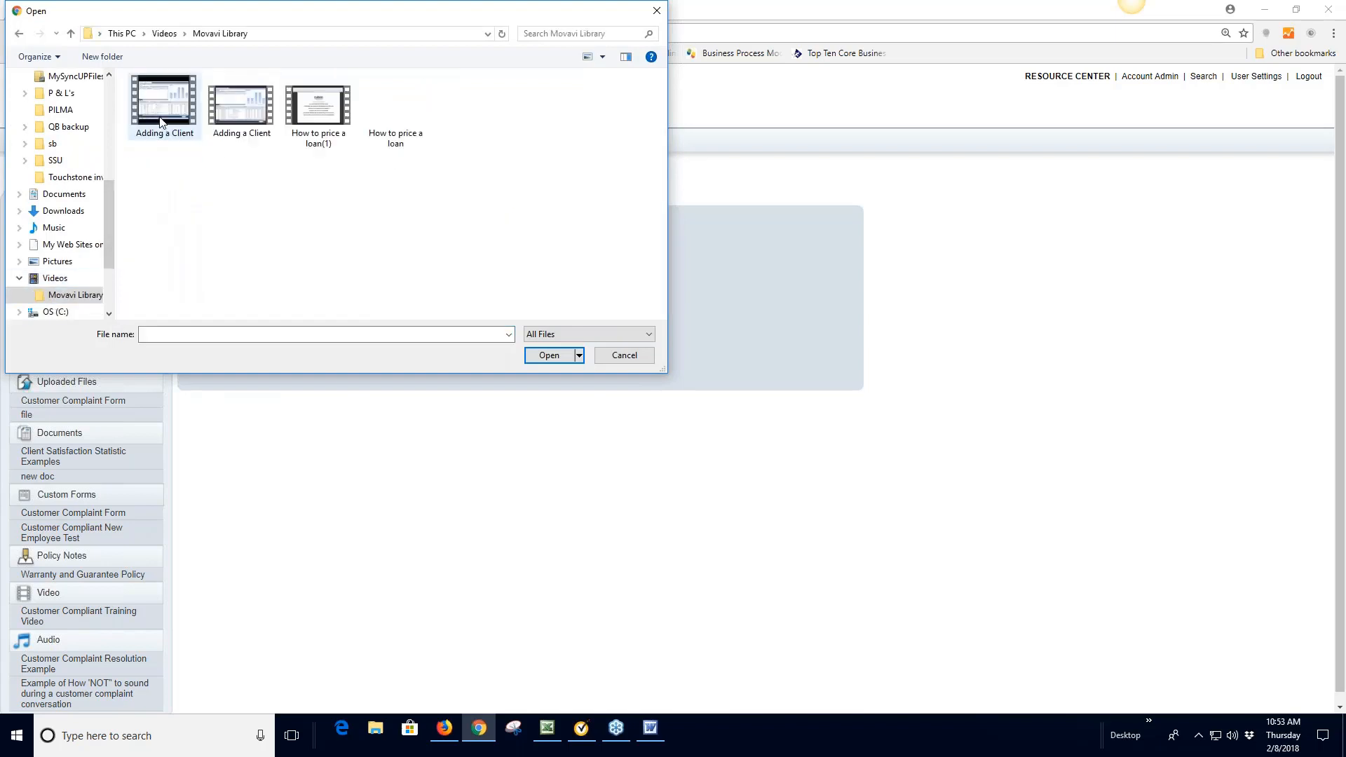
pyautogui.click(251, 113)
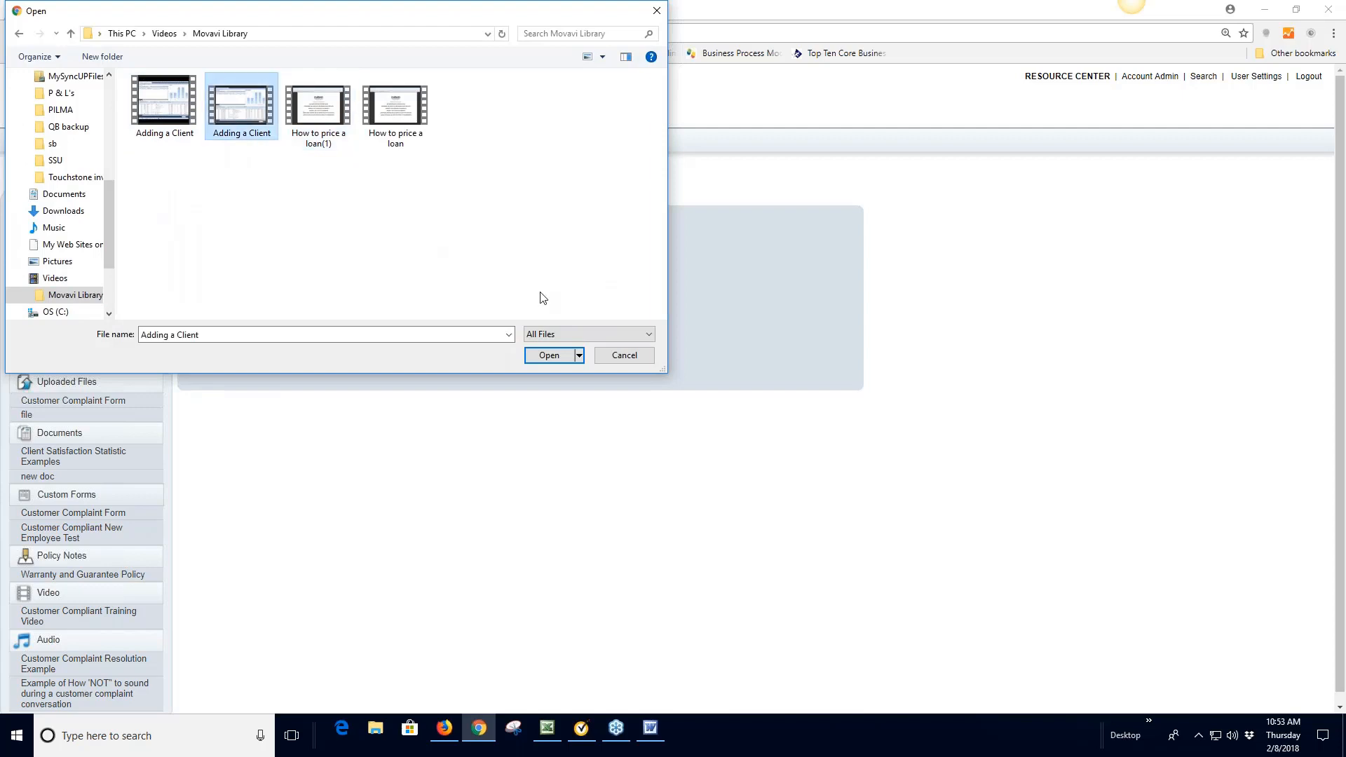
pyautogui.click(319, 106)
pyautogui.click(550, 355)
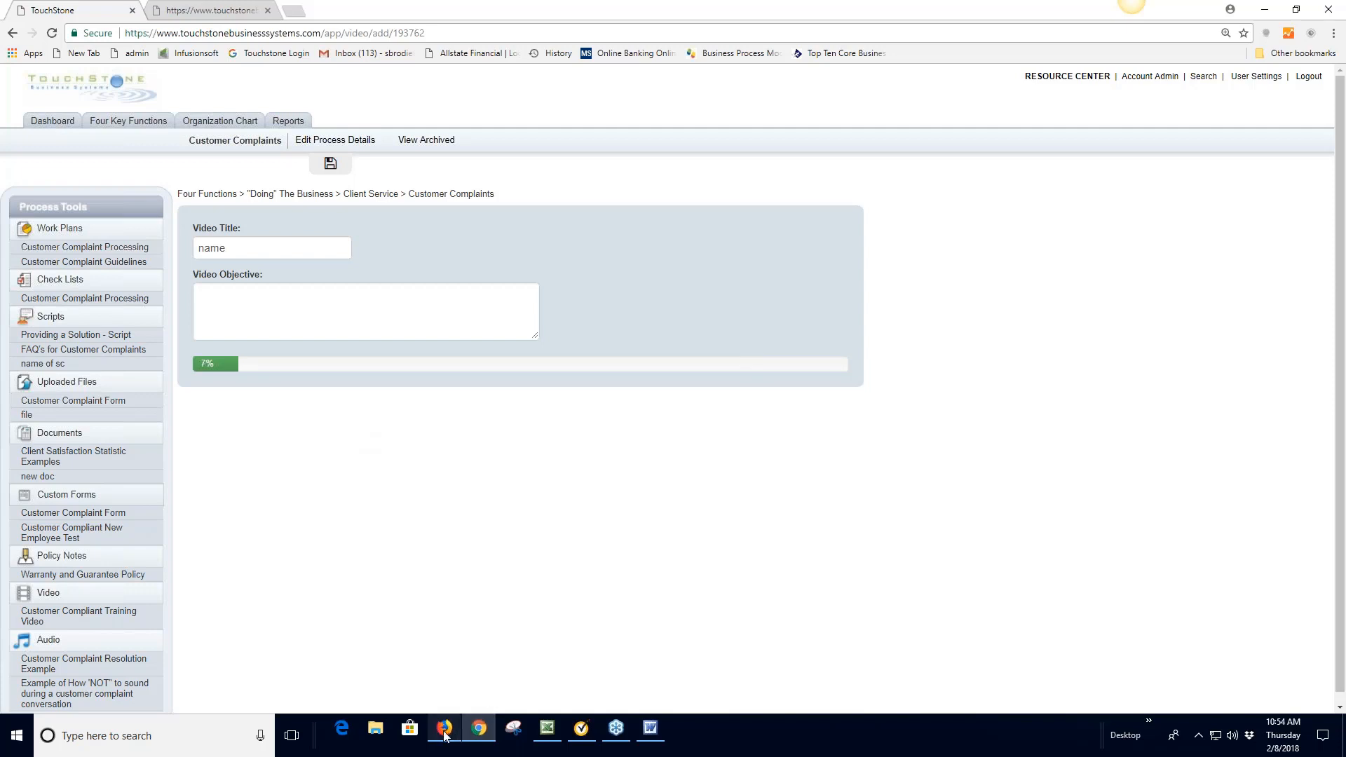
pyautogui.moveTo(447, 735)
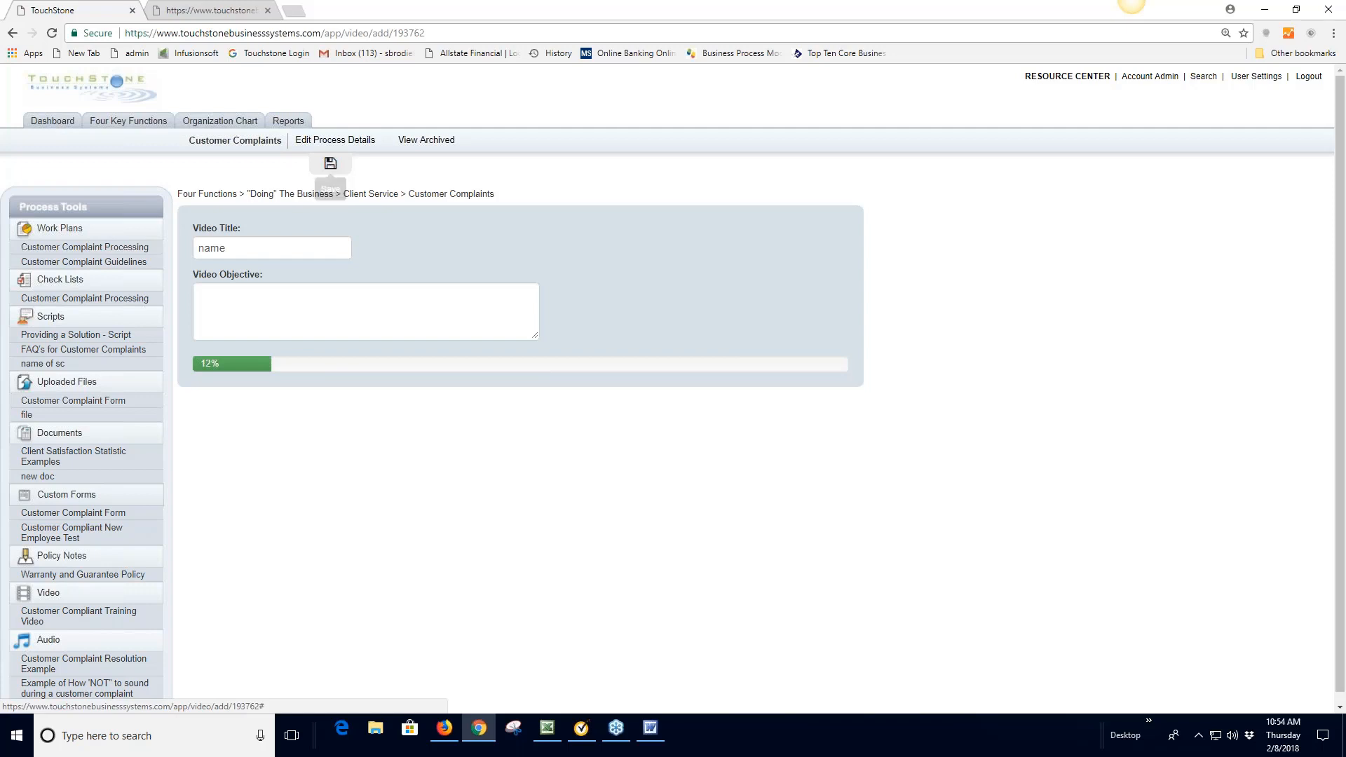
pyautogui.click(47, 594)
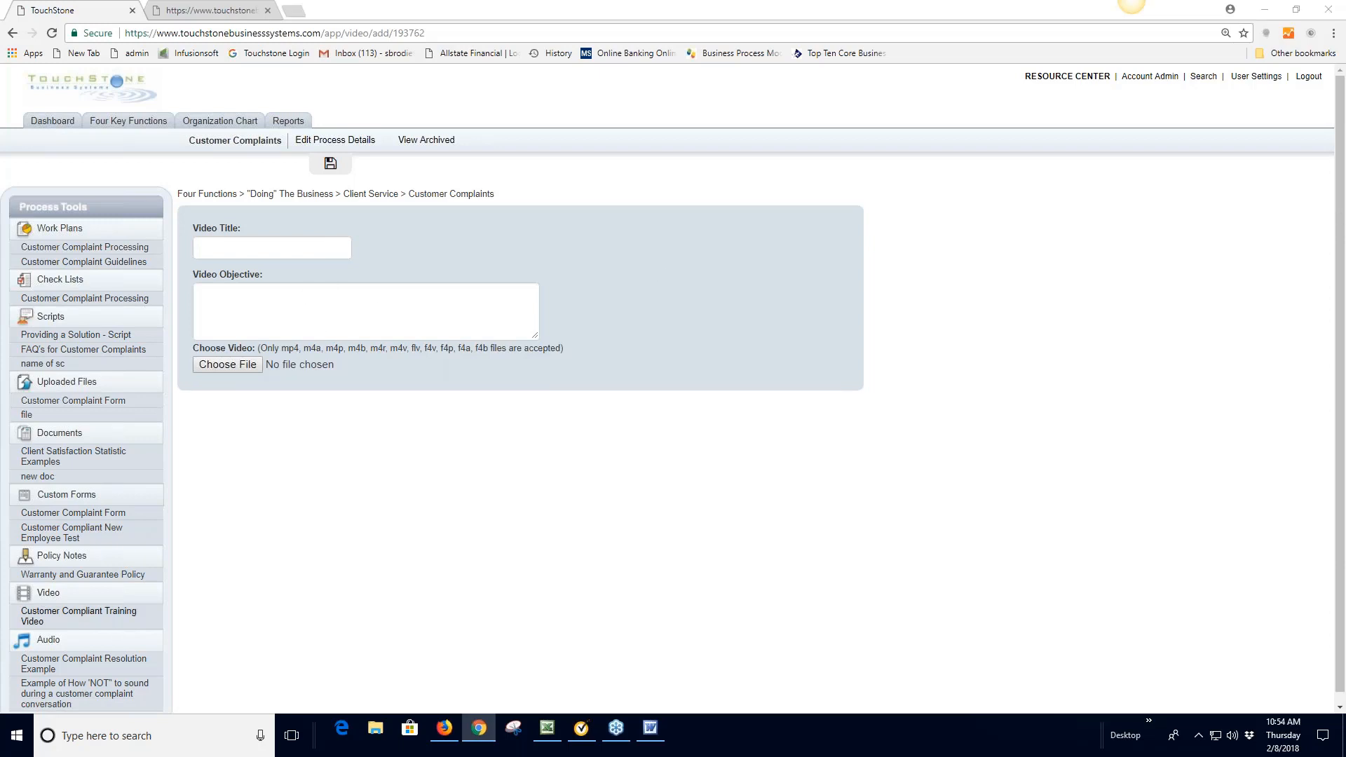
# Open the Customer Compliant Training Video page and start a screen video capture of a 1685 x 816 region around it
pyautogui.click(95, 616)
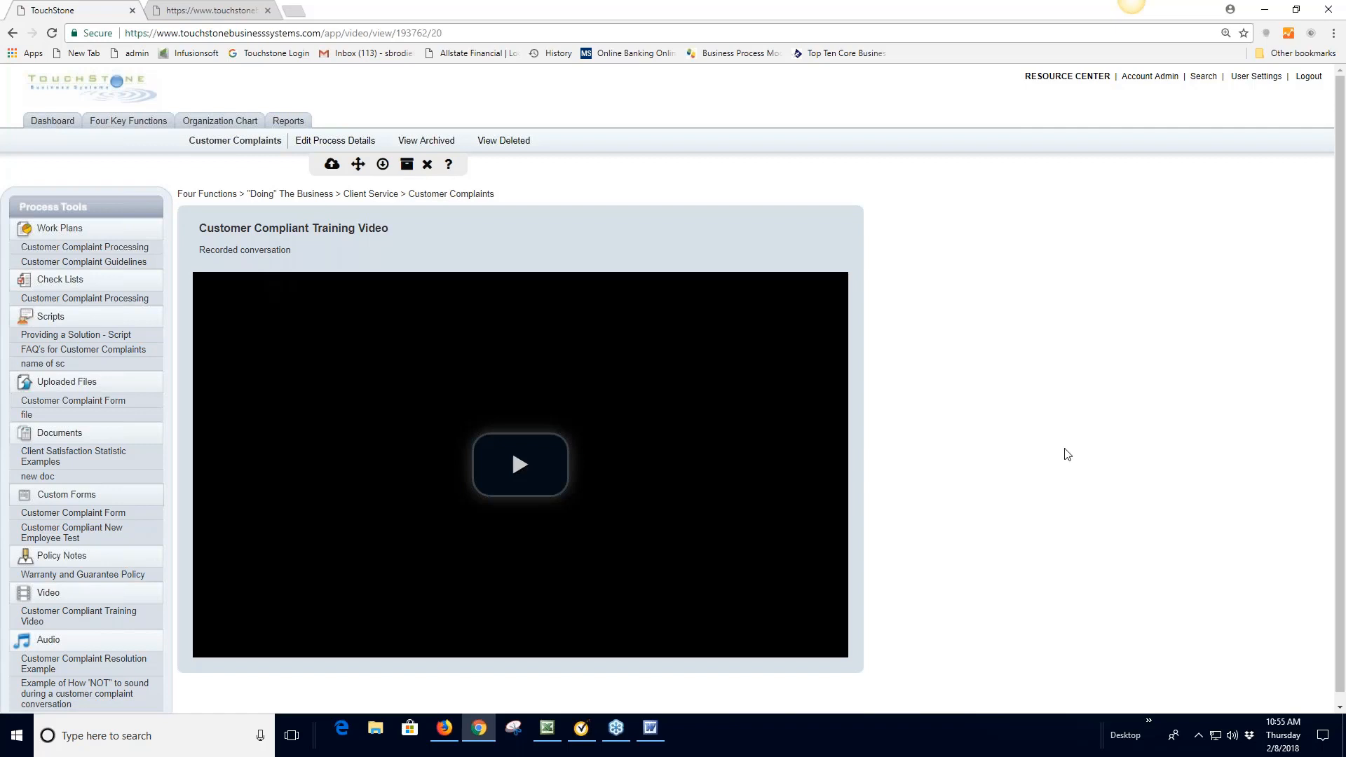
pyautogui.click(1183, 505)
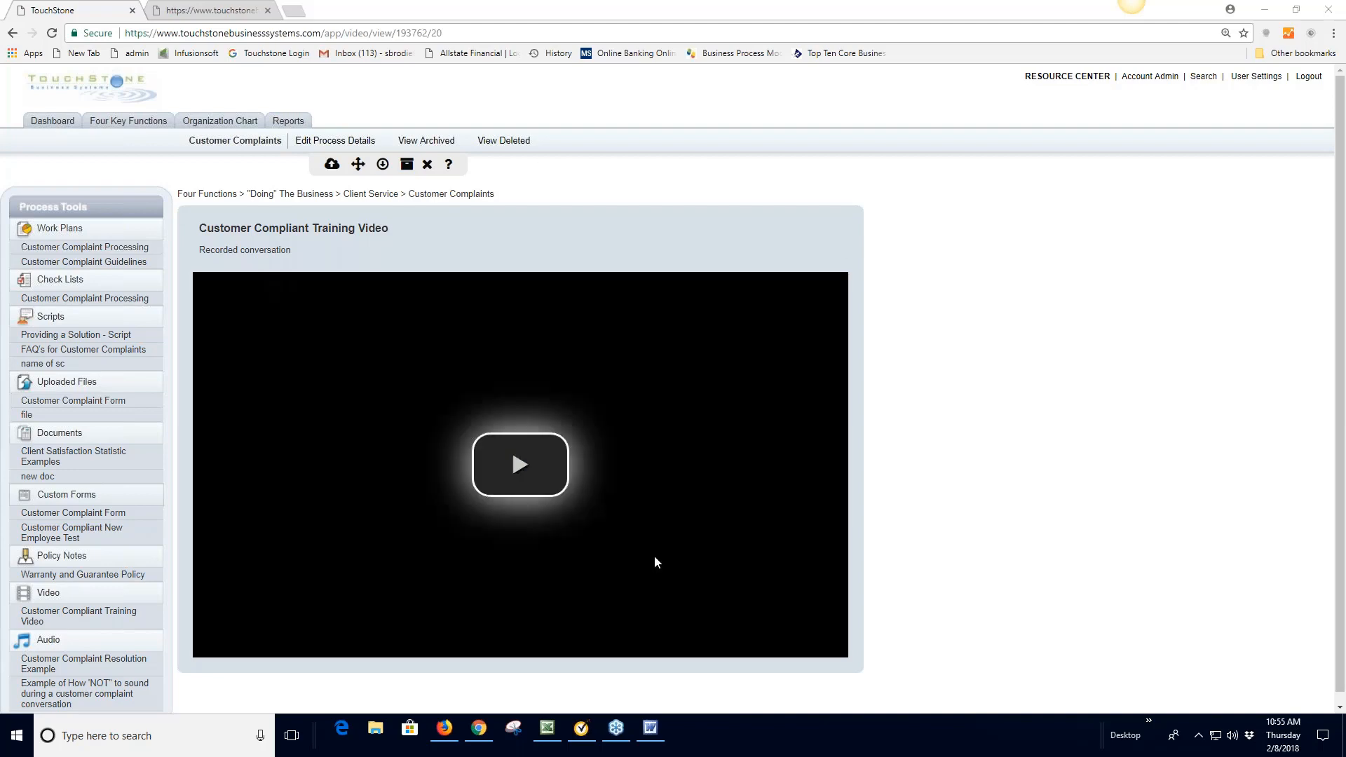
pyautogui.click(1101, 31)
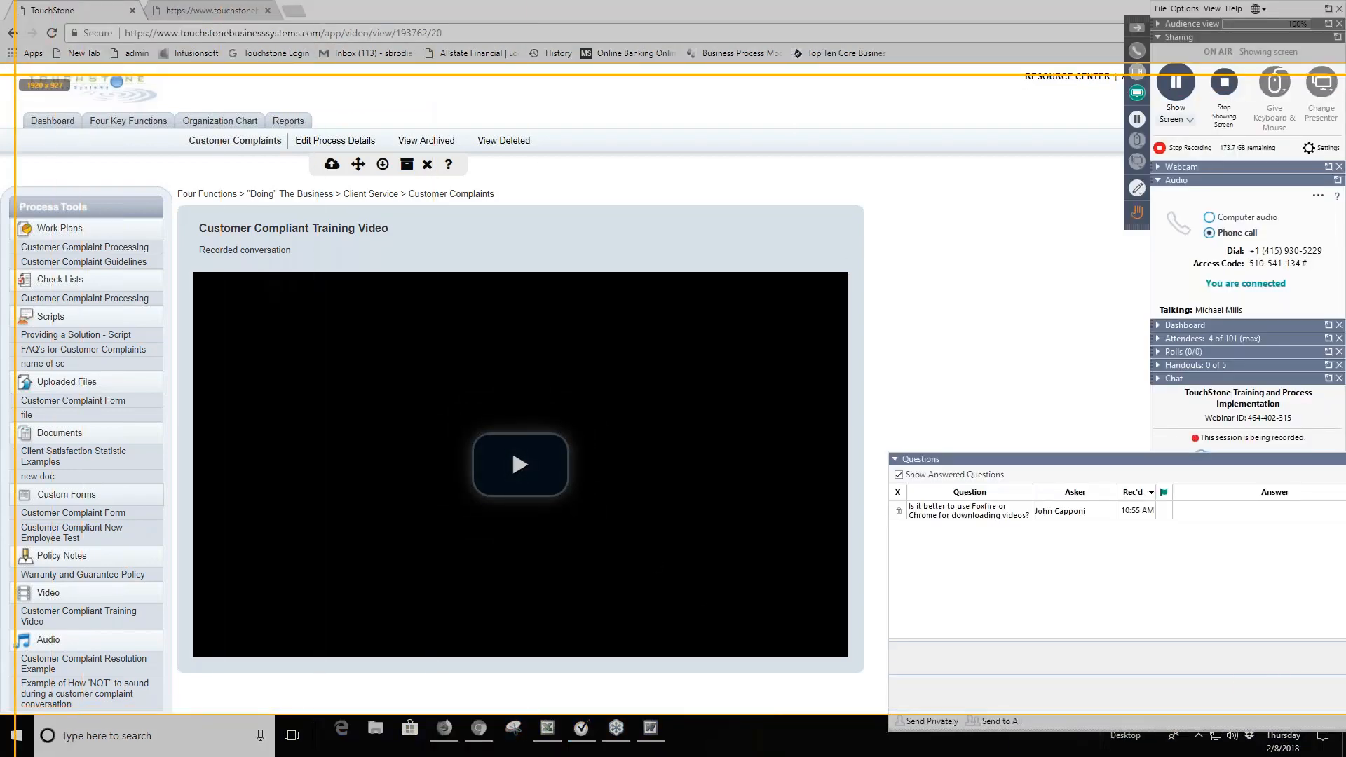
pyautogui.moveTo(14, 74); pyautogui.dragTo(1196, 646)
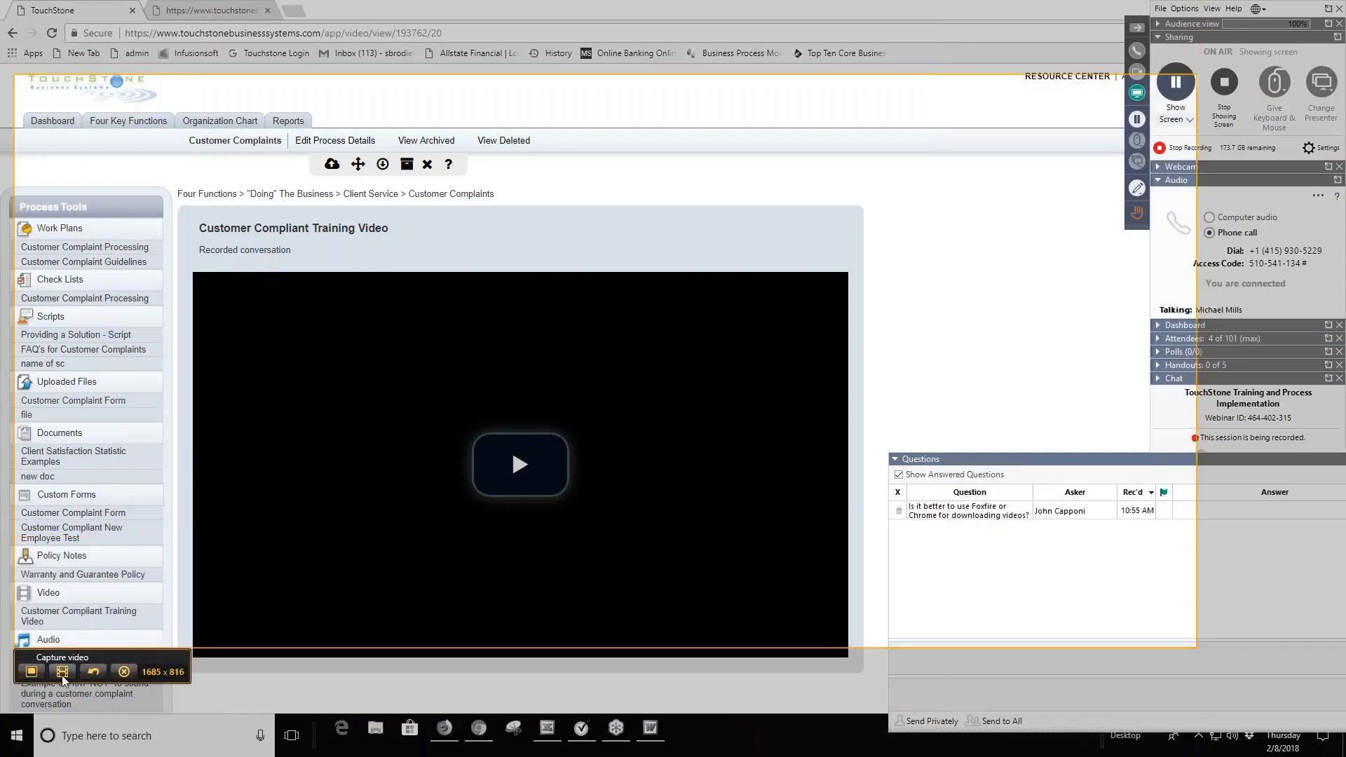
pyautogui.click(62, 674)
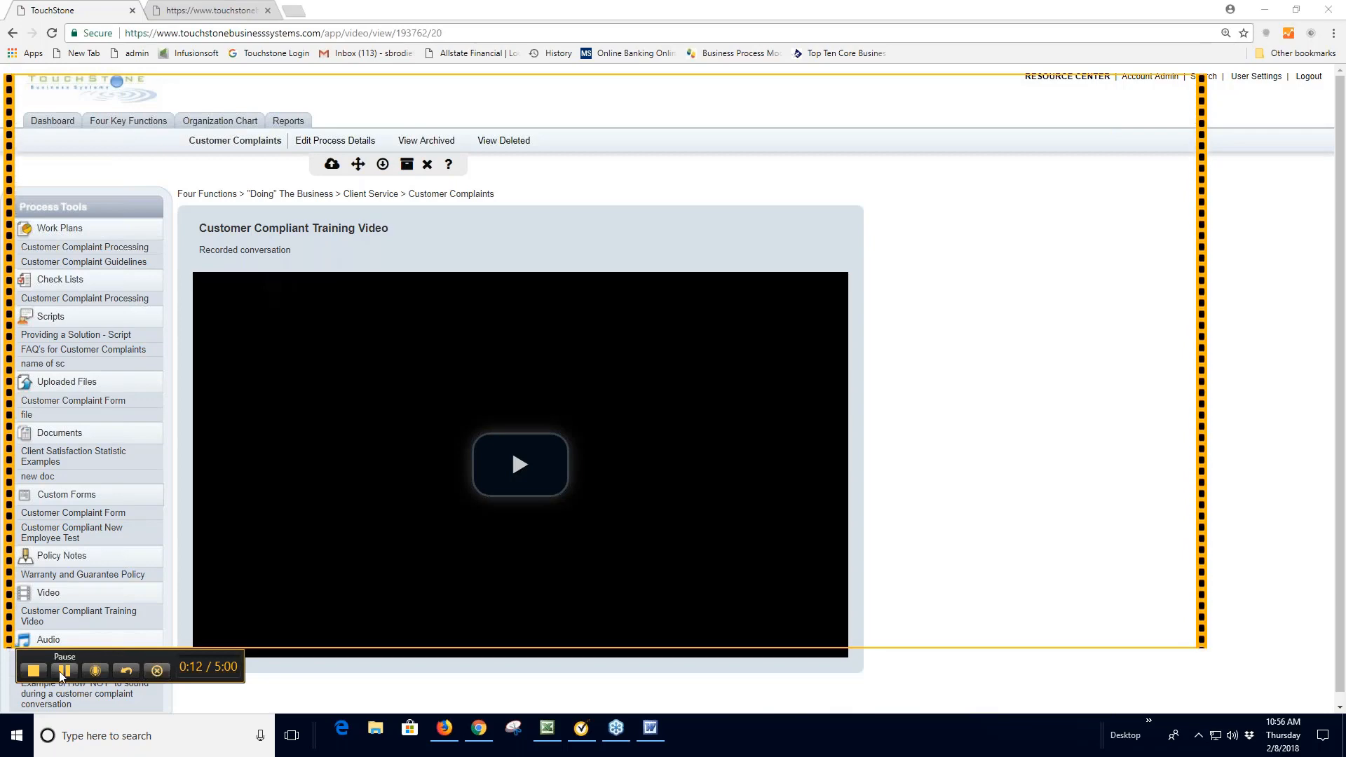
# Stop the running screen video capture and close its preview
pyautogui.click(157, 671)
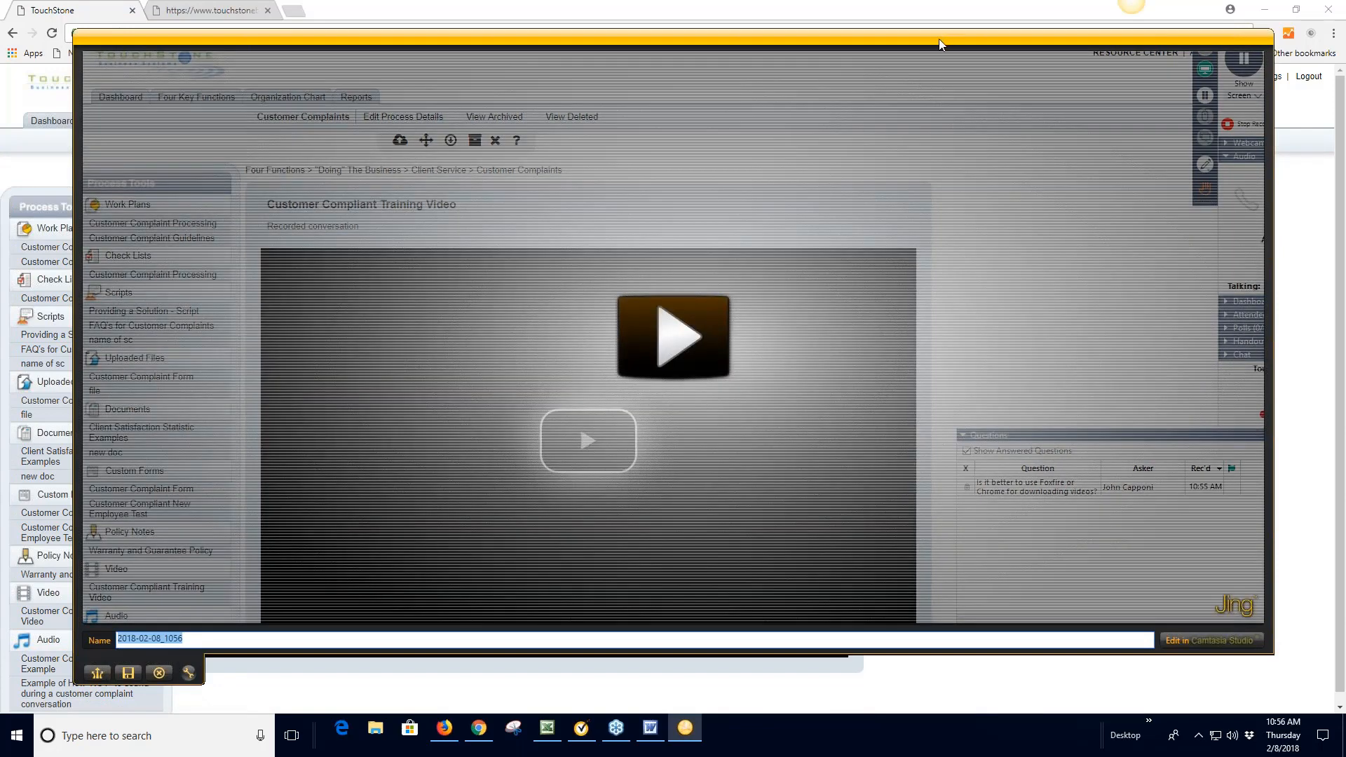
pyautogui.moveTo(940, 44); pyautogui.dragTo(965, 12)
pyautogui.click(208, 634)
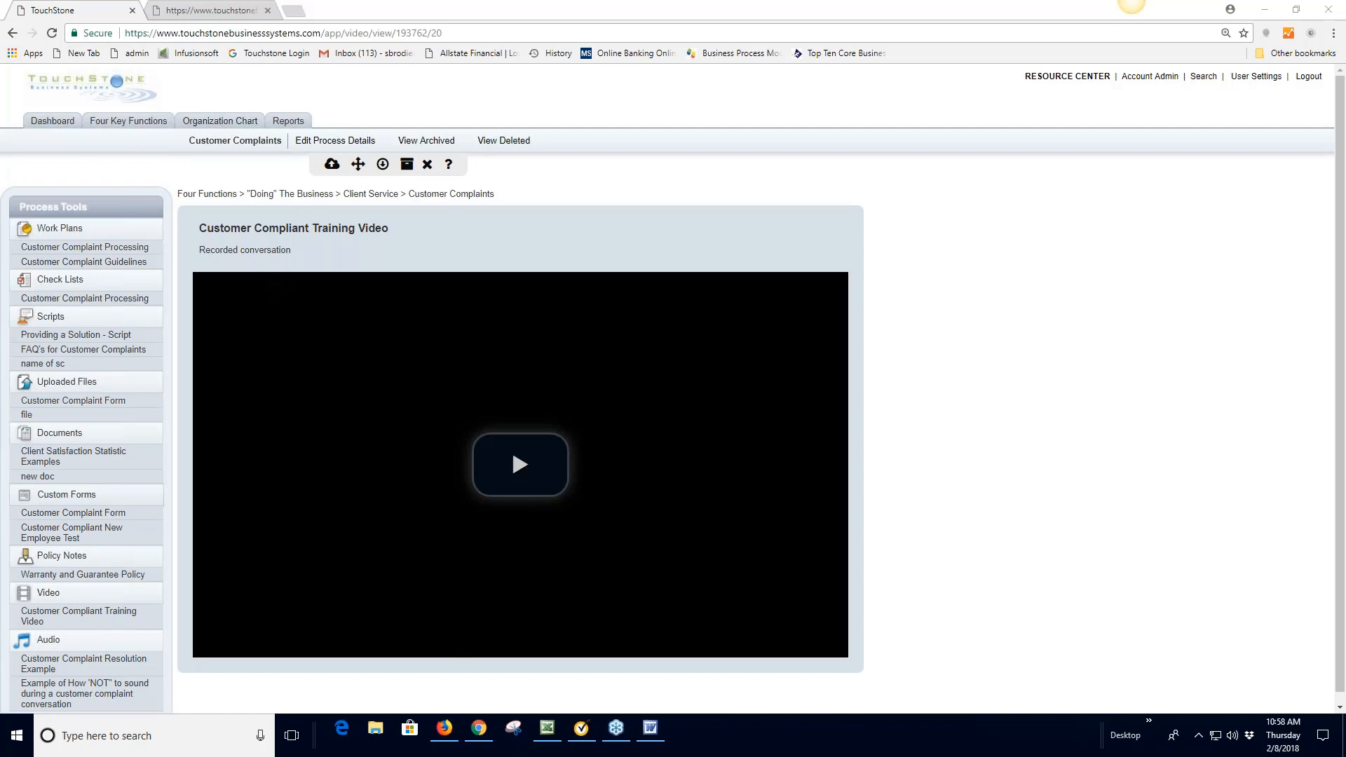
# View the form for adding audio and both existing audio examples, Customer Complaint Resolution Example and How 'NOT' to sound
pyautogui.scroll(-1, 81, 655)
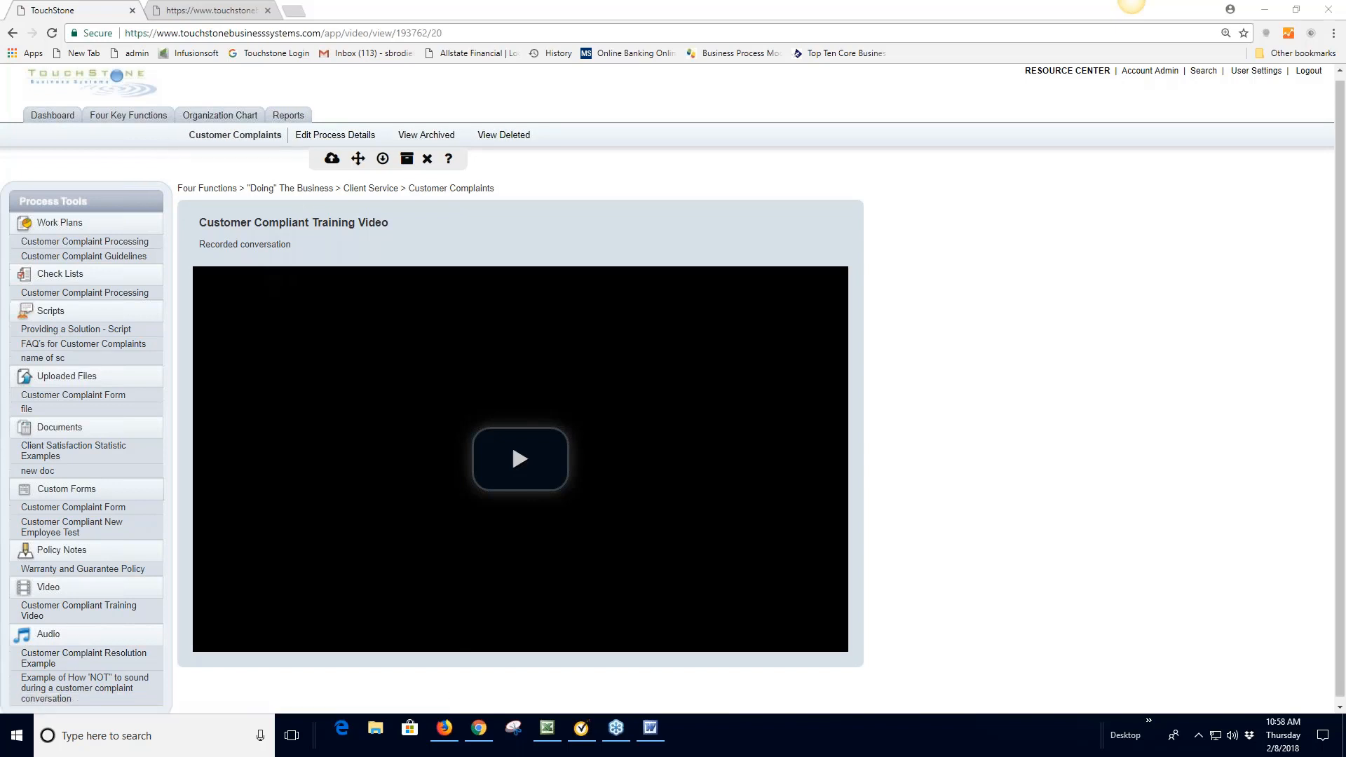
pyautogui.click(49, 634)
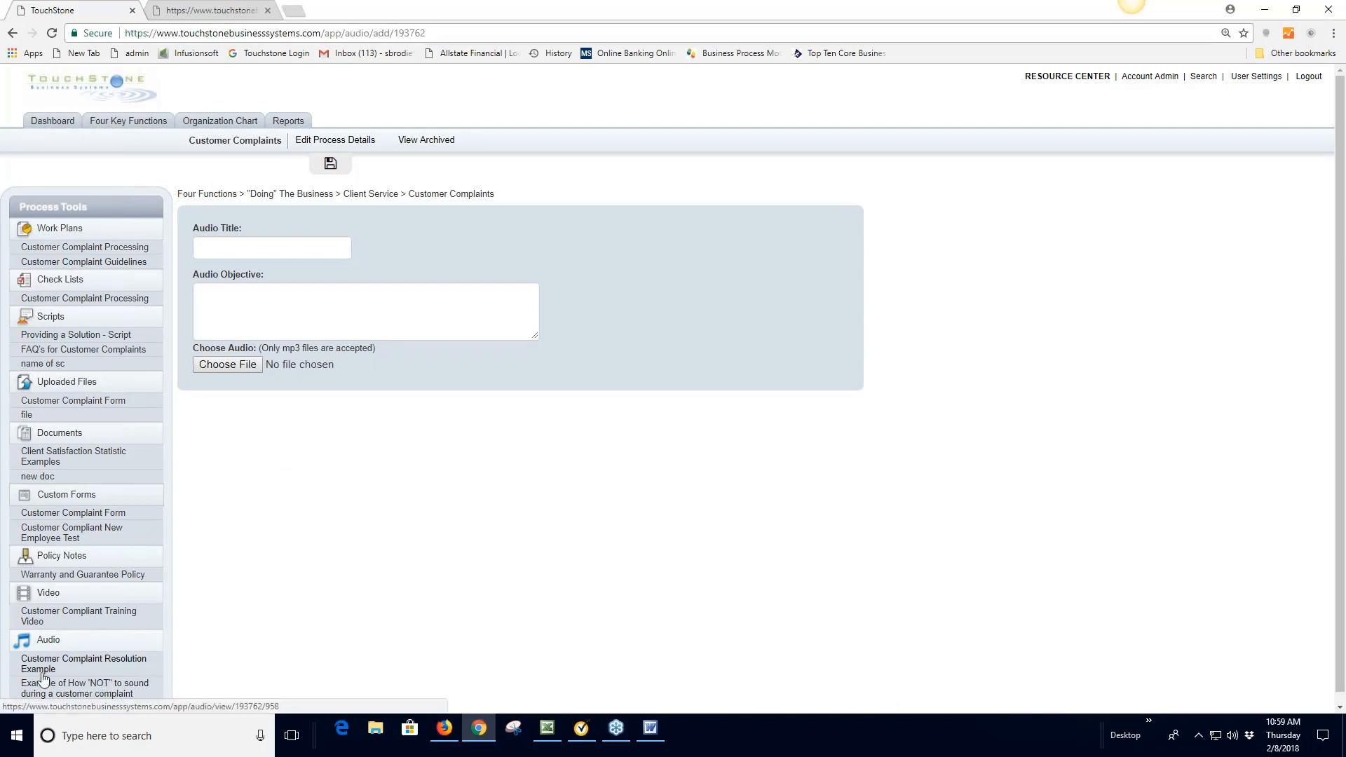
pyautogui.click(89, 666)
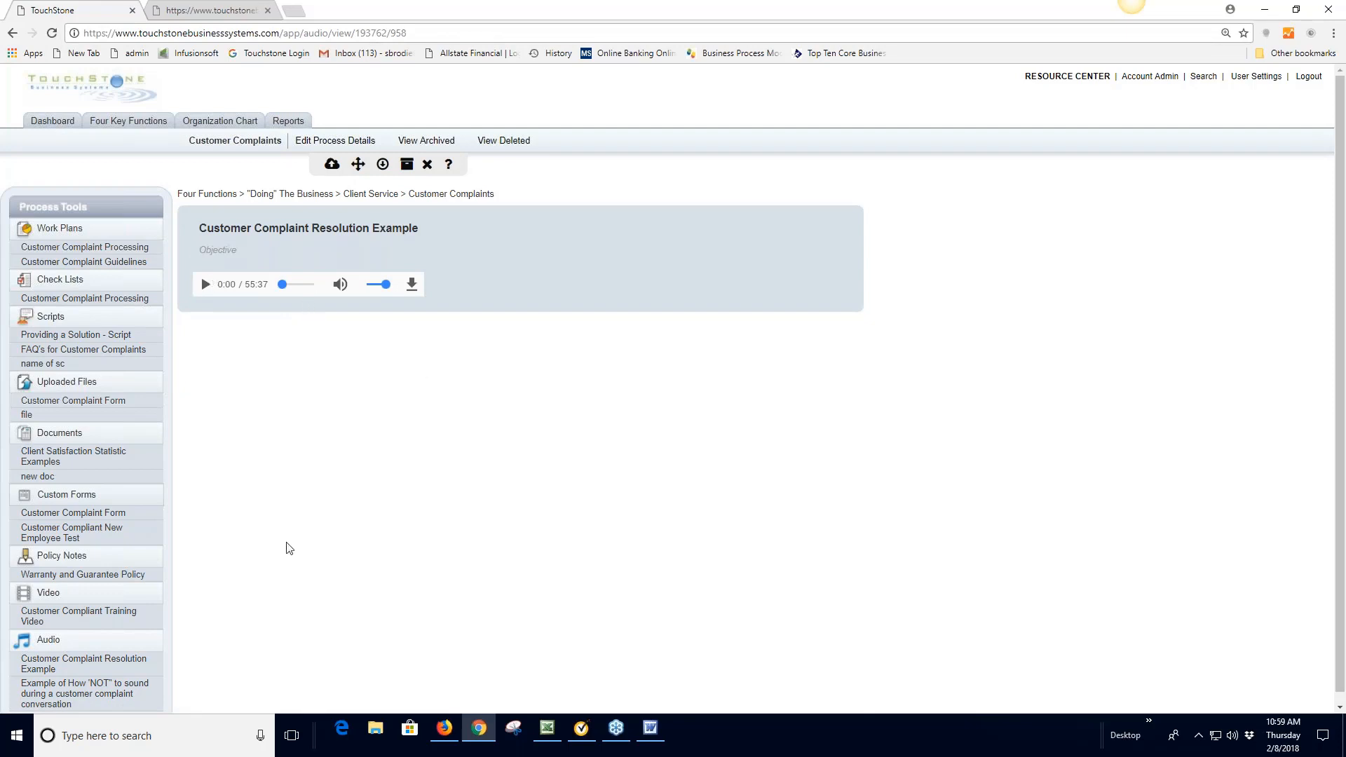
pyautogui.click(121, 696)
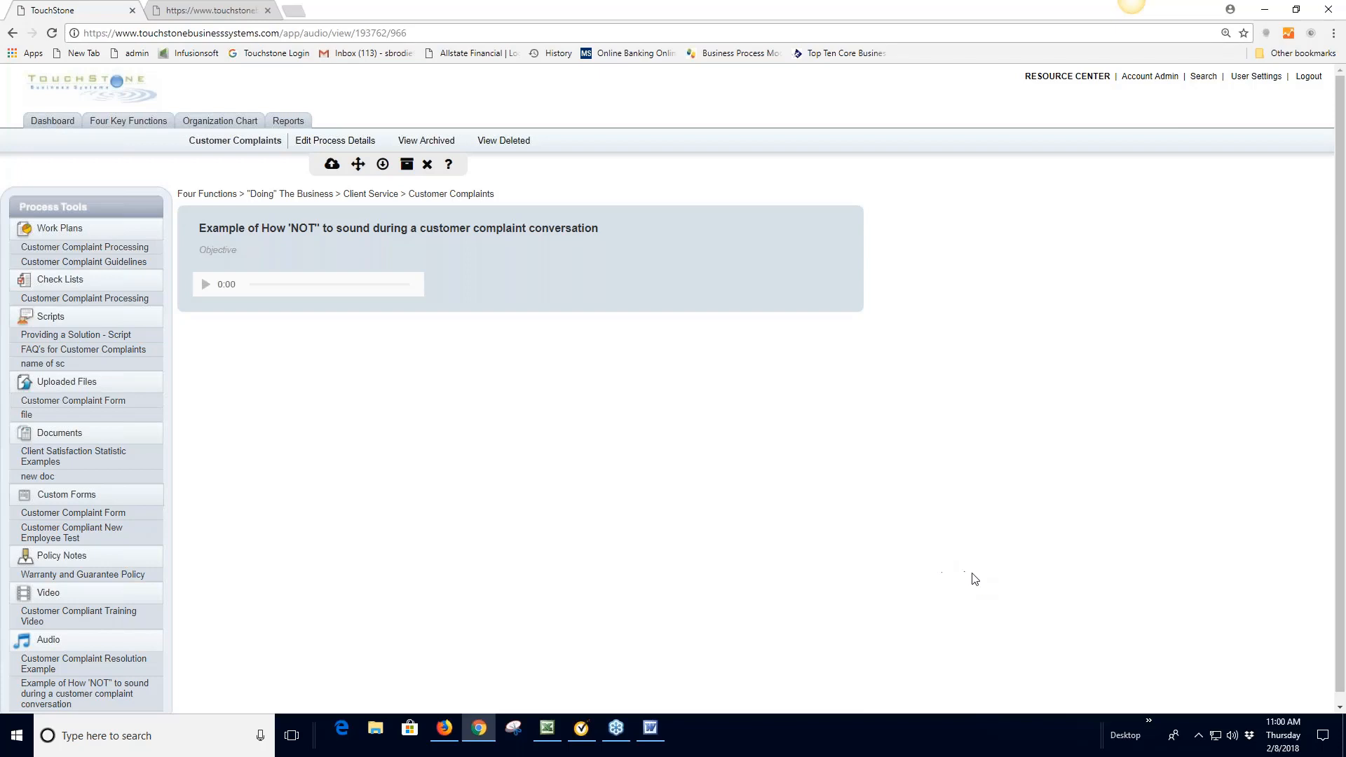
pyautogui.click(1067, 477)
# Open the Customer Complaint Processing work plan, view its first task in the editor and cancel the editing
pyautogui.click(122, 248)
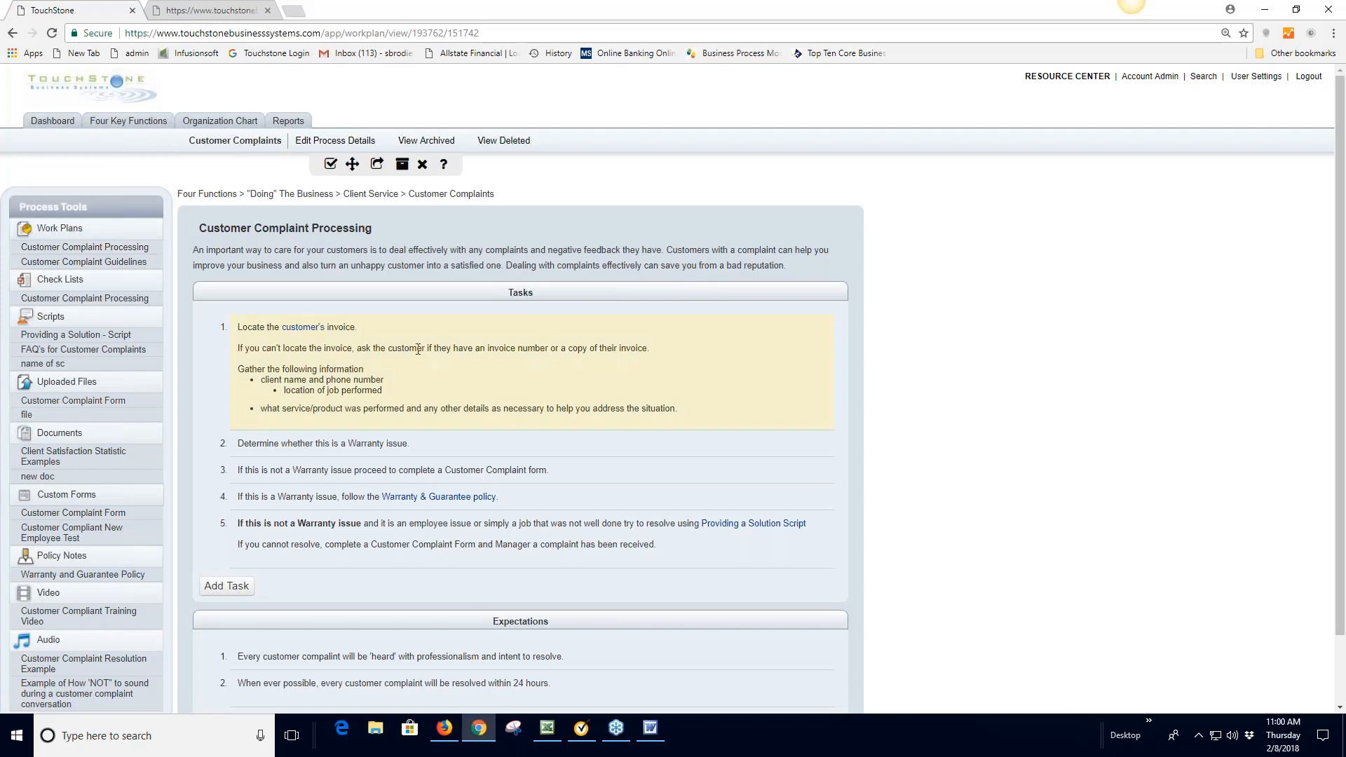
pyautogui.click(418, 348)
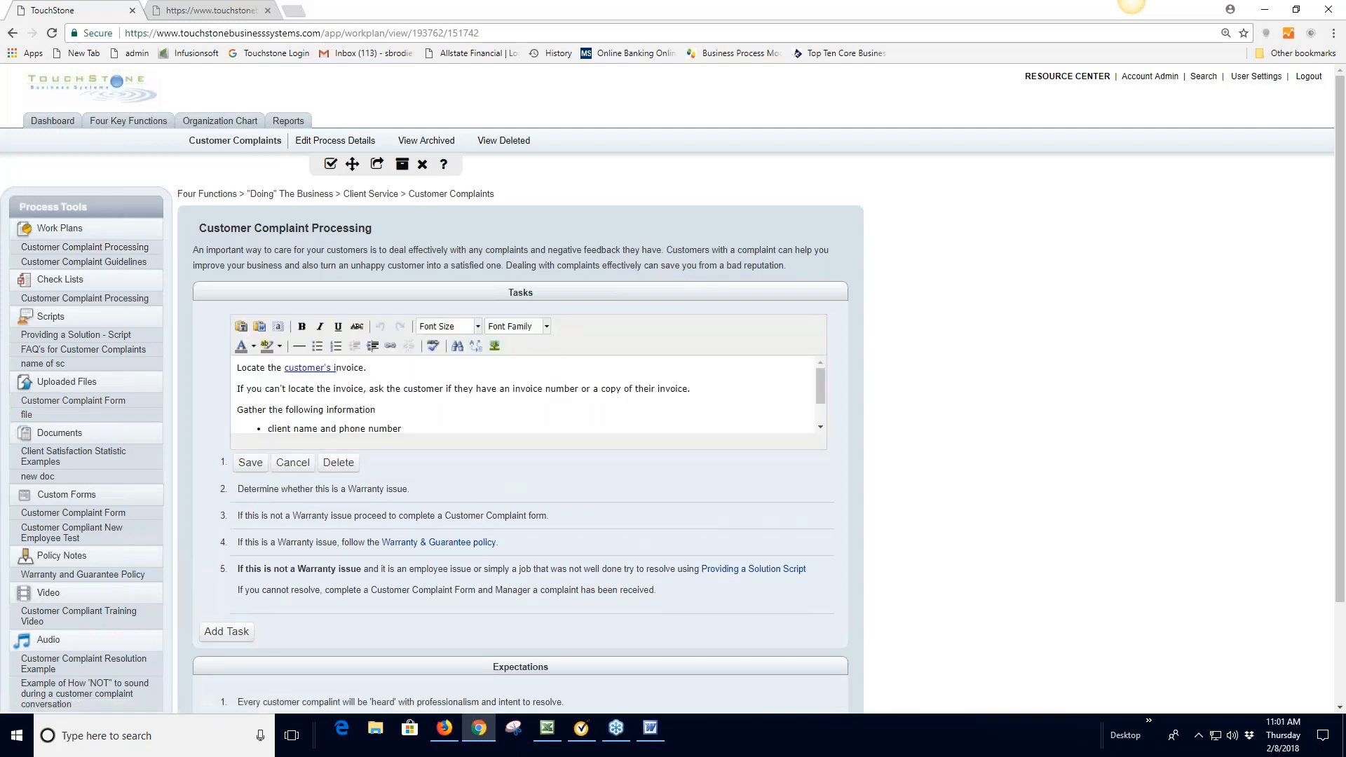
pyautogui.click(293, 462)
pyautogui.click(731, 108)
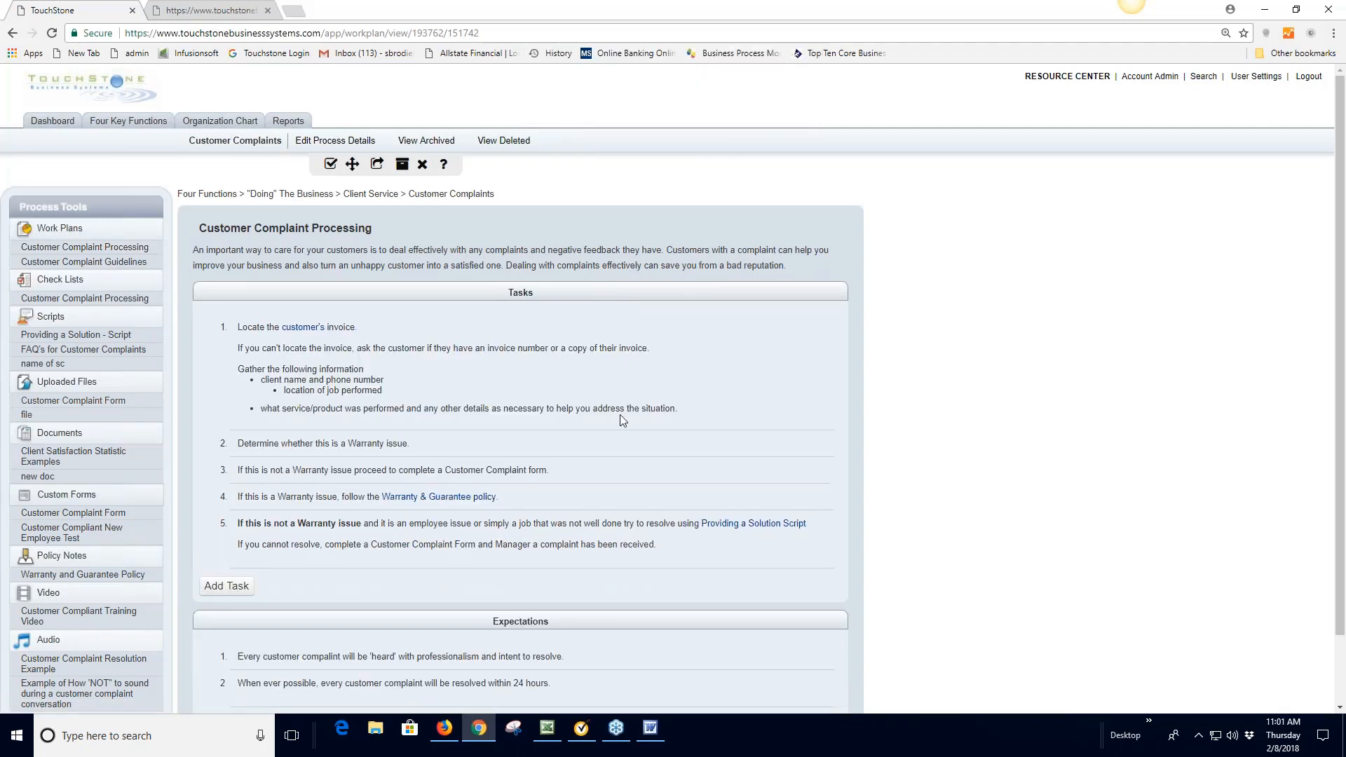
# Start a new task in the Customer Complaint Processing work plan with the text "YouTube"
pyautogui.click(226, 585)
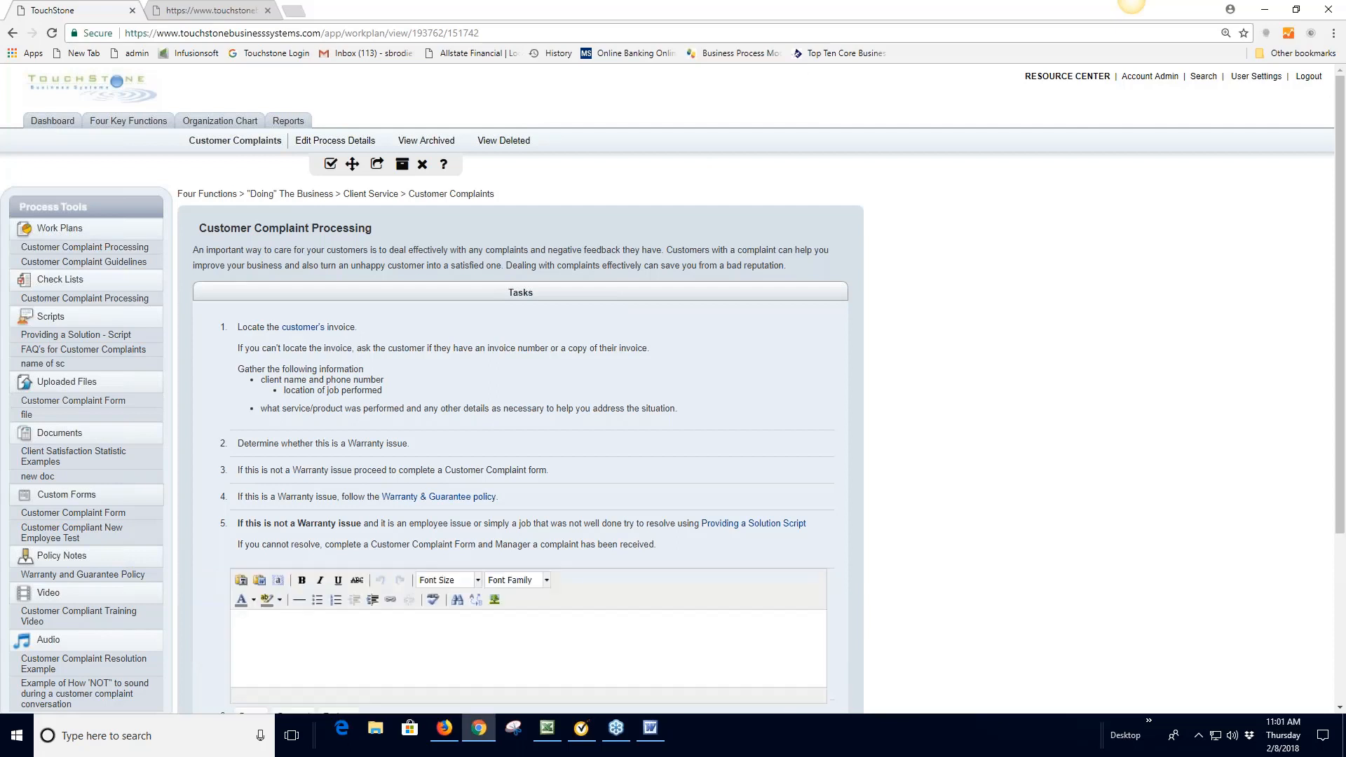
pyautogui.write('YouTube')
# Try to insert a link of type External link on the word "YouTube" in the new task
pyautogui.moveTo(274, 621); pyautogui.dragTo(237, 622)
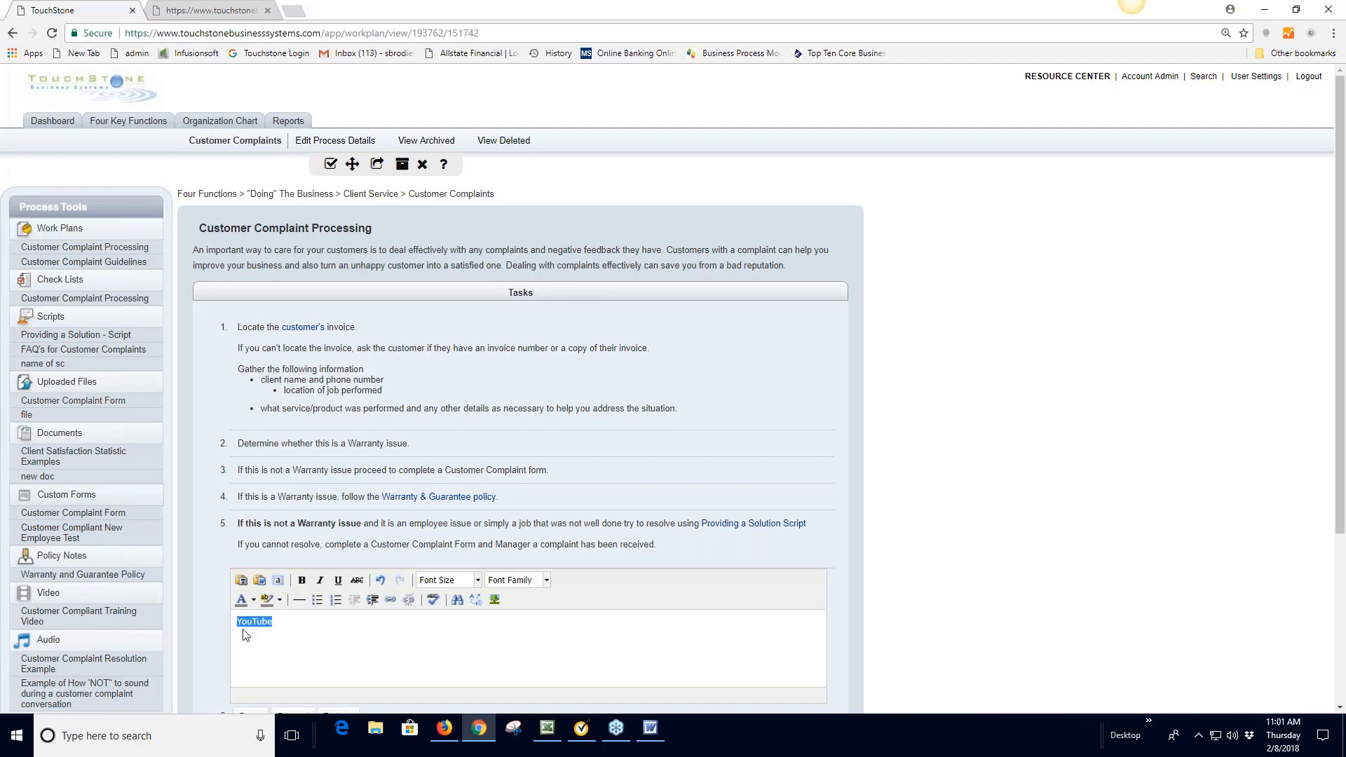
pyautogui.click(390, 599)
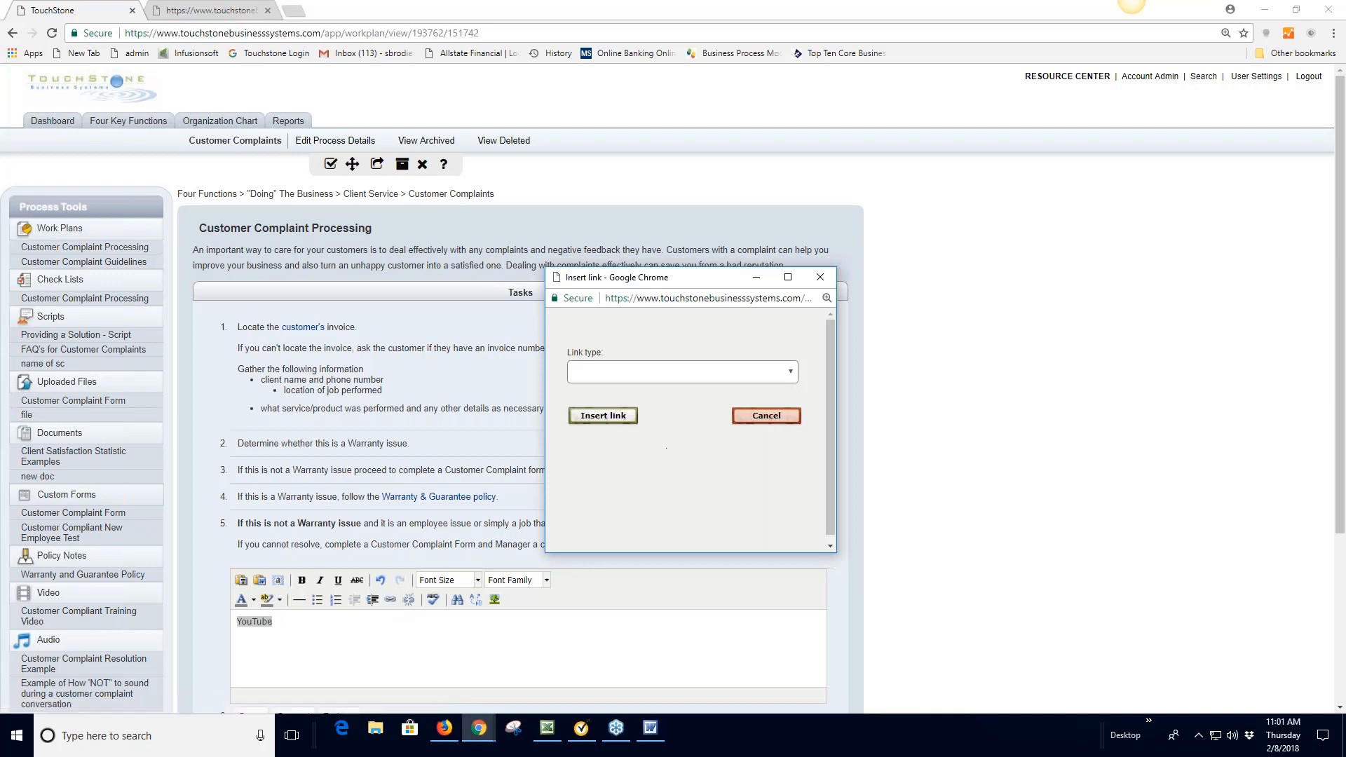
pyautogui.click(791, 372)
pyautogui.click(615, 400)
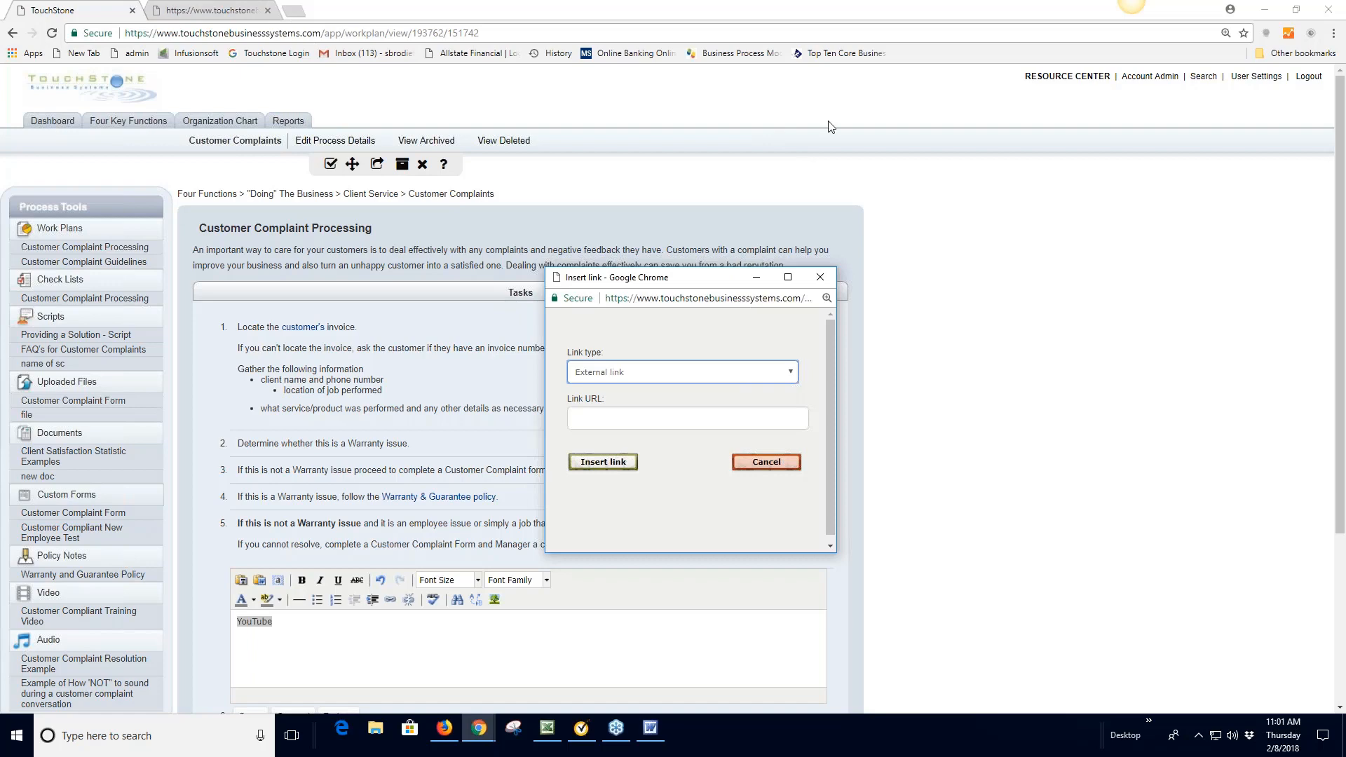
pyautogui.click(584, 419)
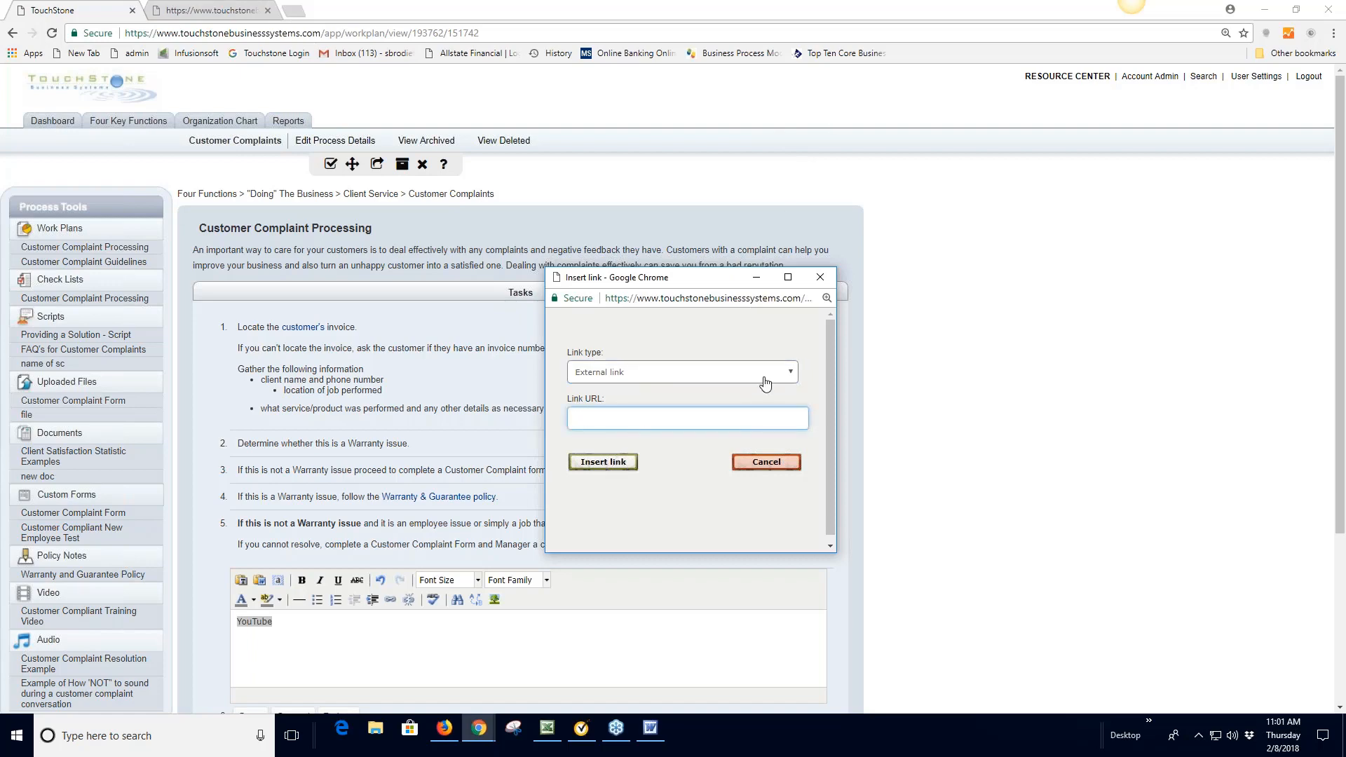
pyautogui.click(820, 277)
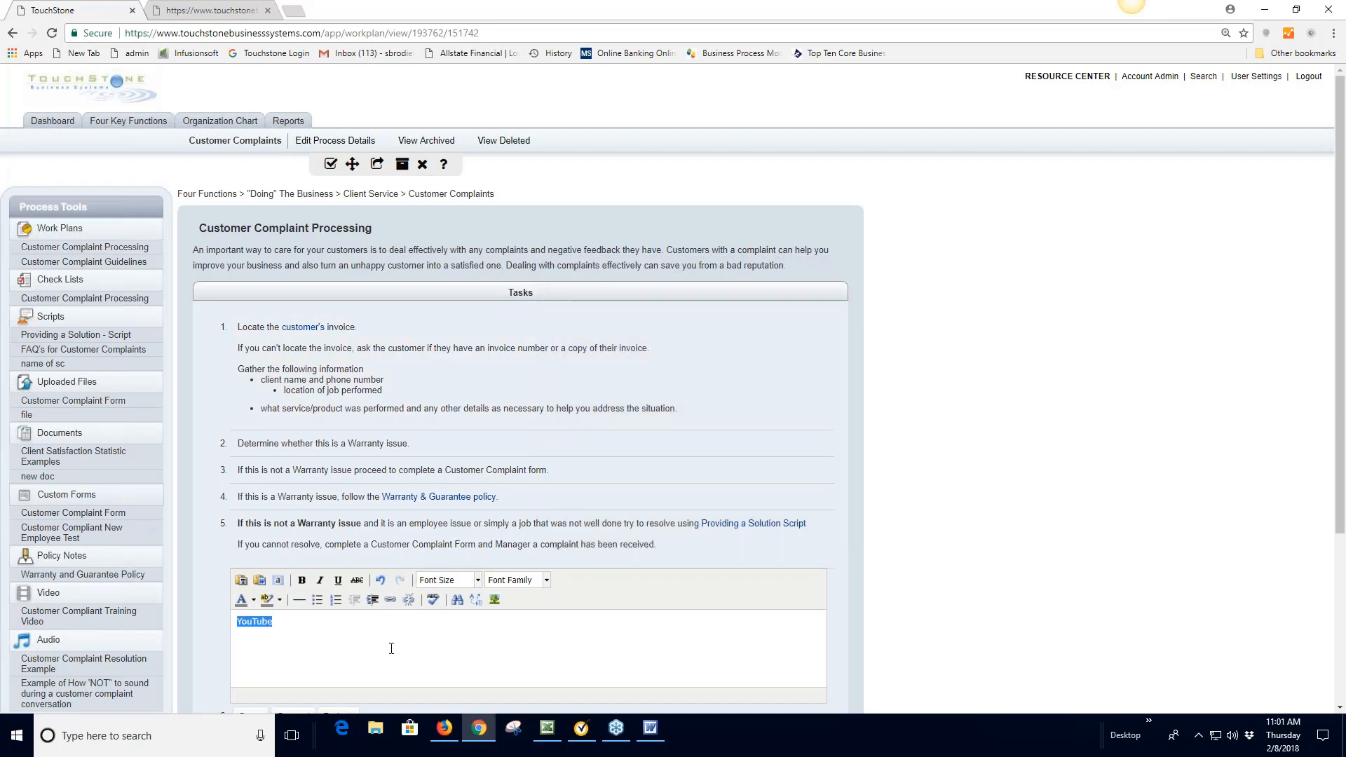
# Save the new "YouTube" task in the work plan
pyautogui.scroll(-1, 283, 567)
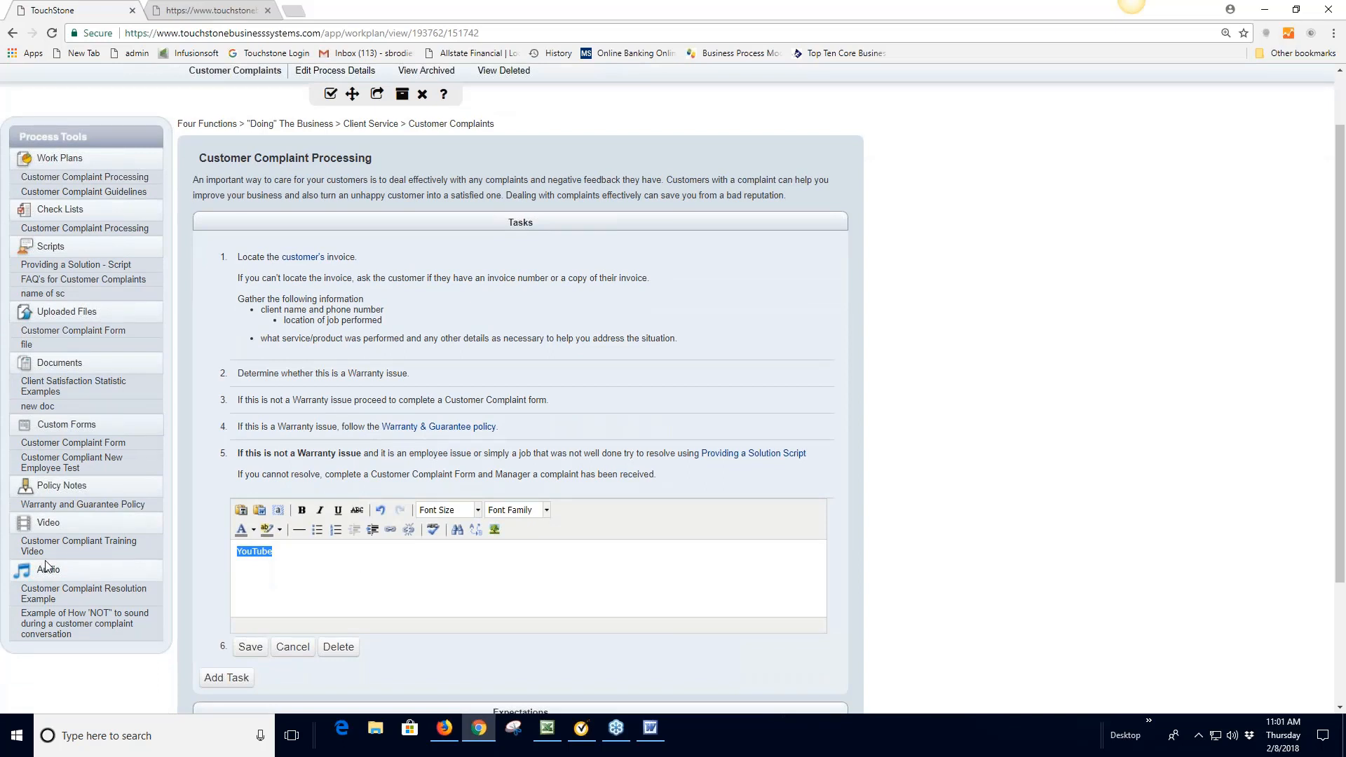
pyautogui.click(247, 648)
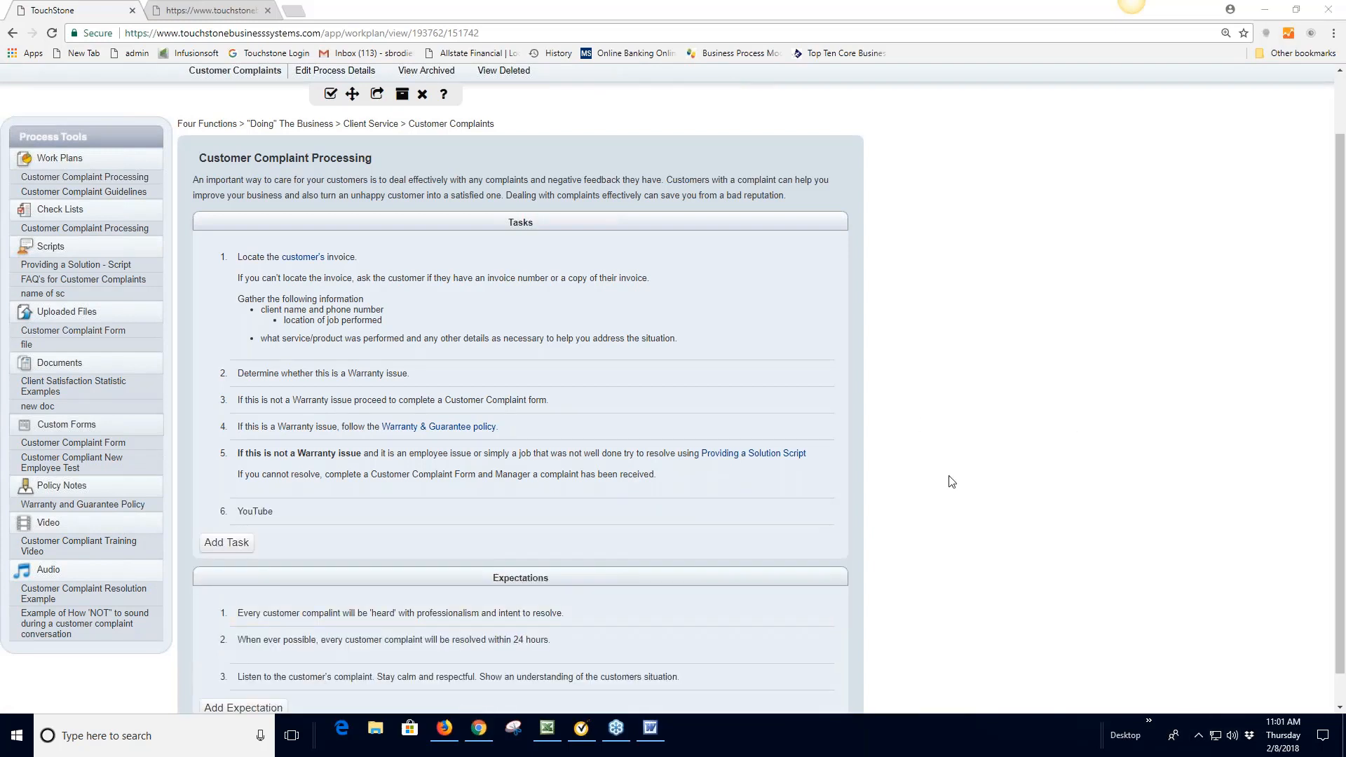
# Return to the manager's dashboard, and switch to Firefox to show the Customer Service employee's dashboard
pyautogui.scroll(1, 1012, 479)
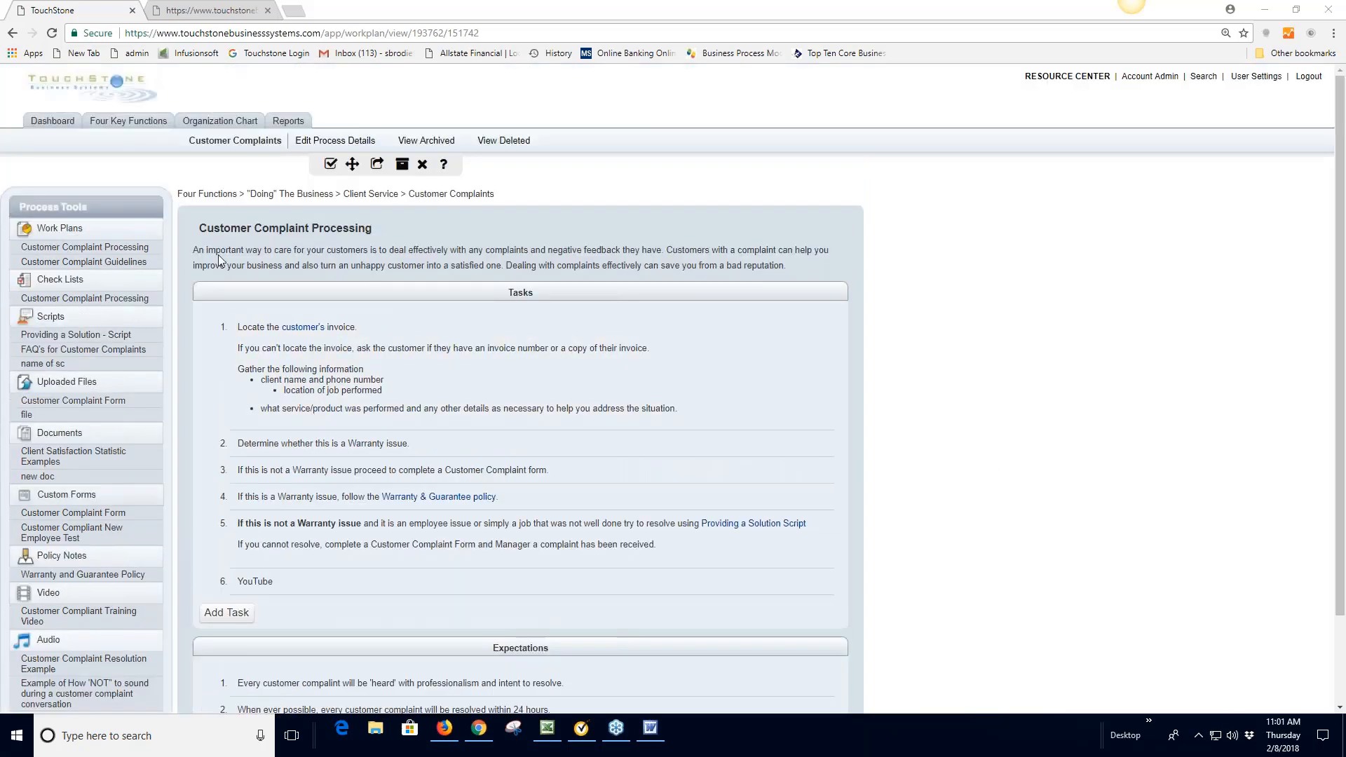
pyautogui.click(53, 122)
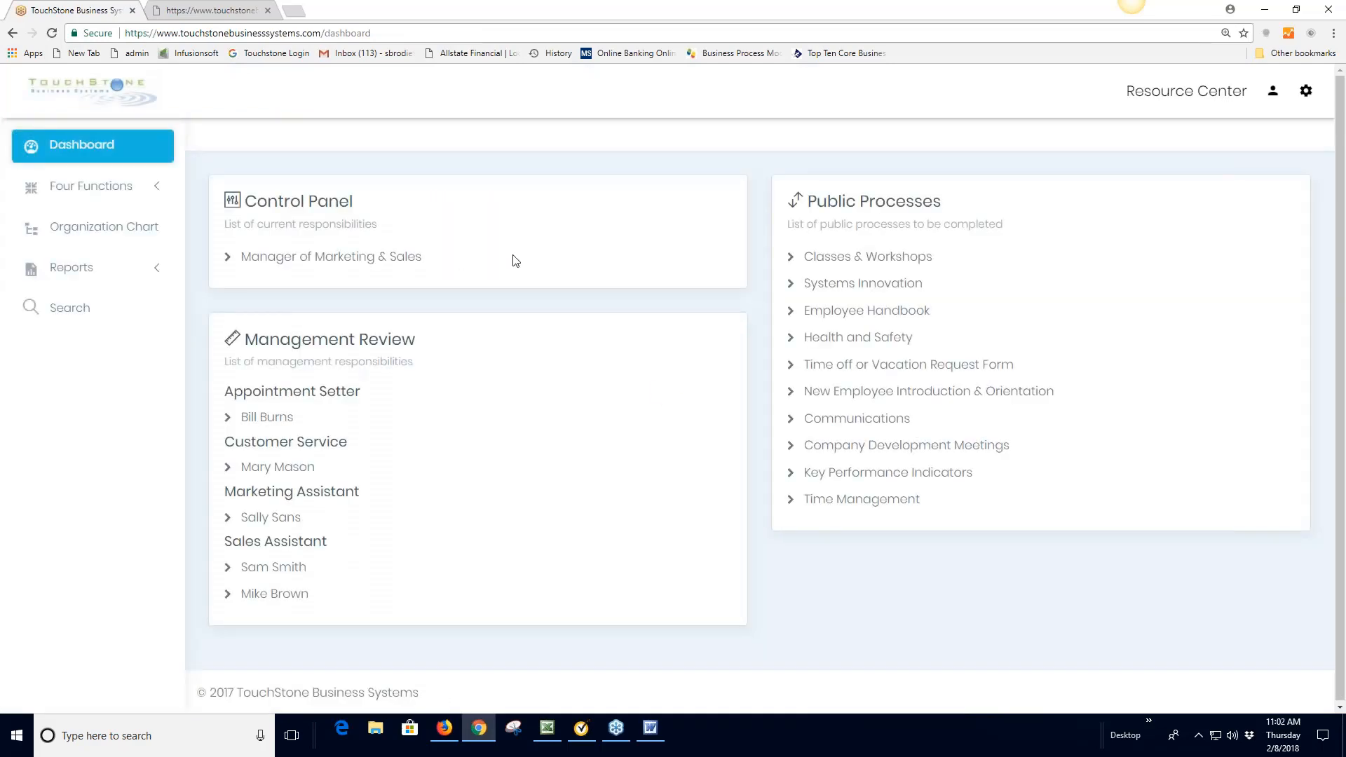
pyautogui.click(444, 736)
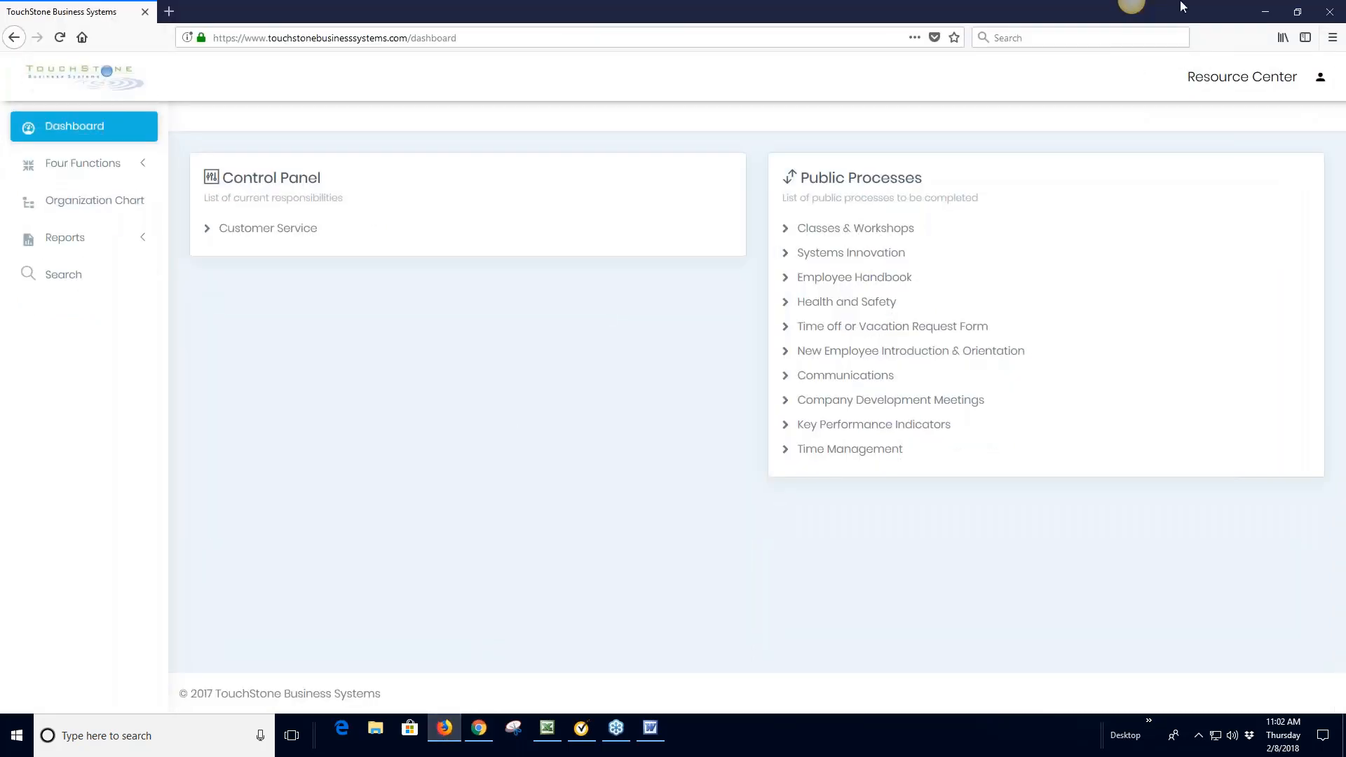
pyautogui.click(1293, 10)
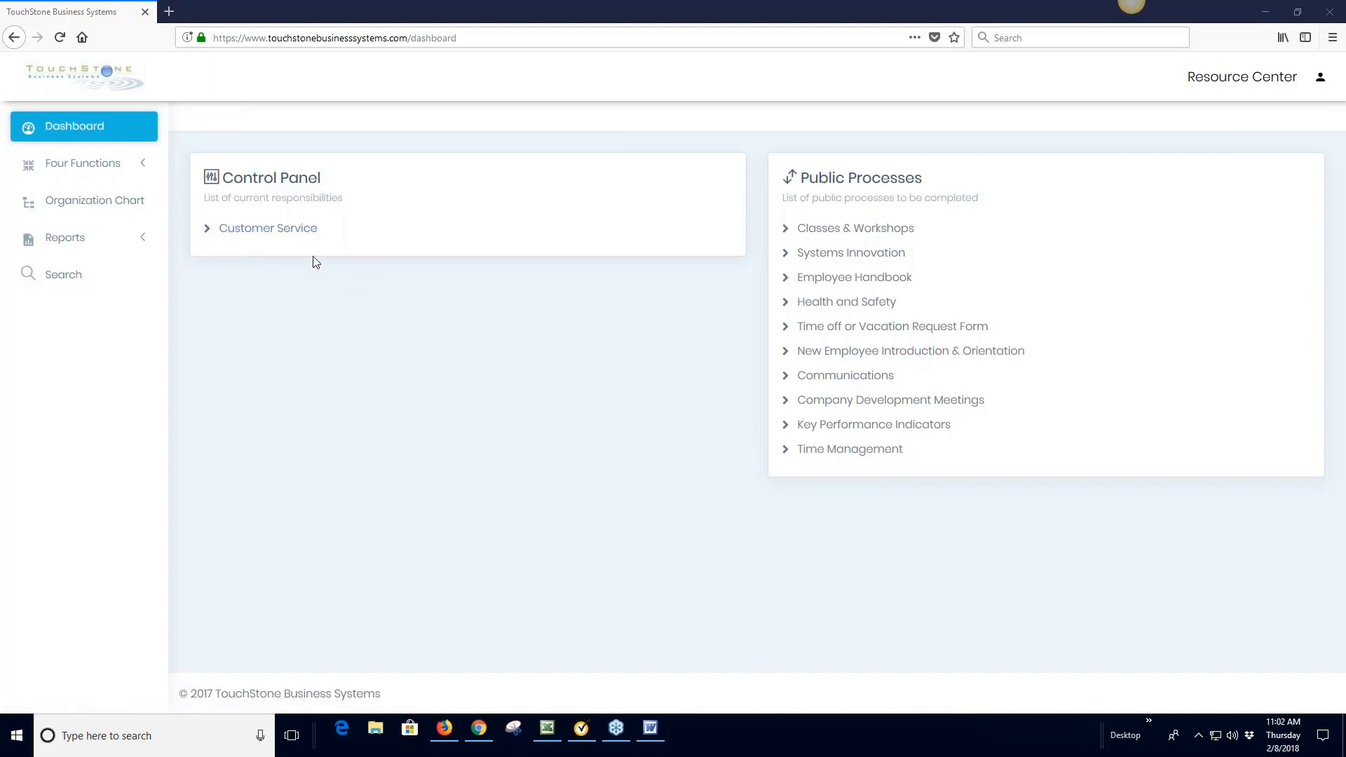
# Open the FAQ's for Customer Complaints script from the Customer Complaints process in the Customer Service control panel
pyautogui.click(271, 232)
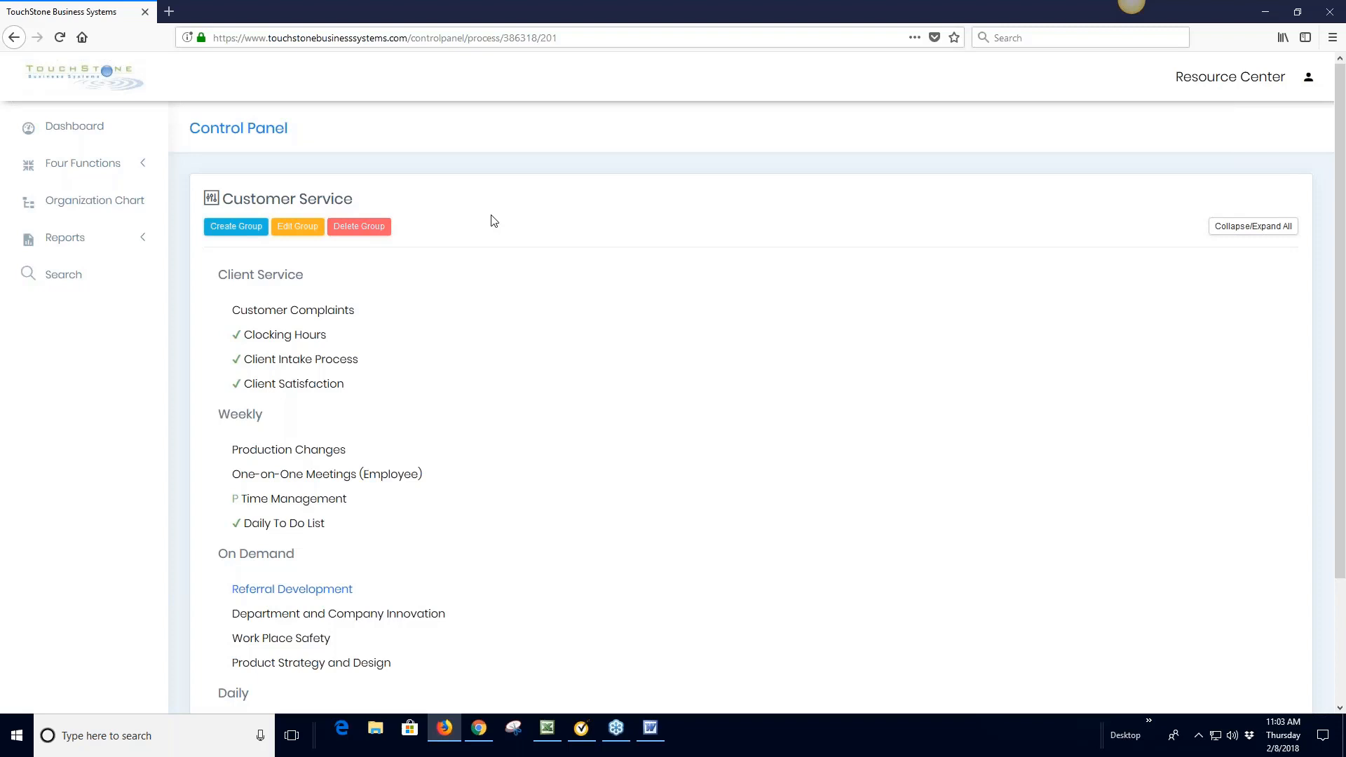
pyautogui.click(317, 321)
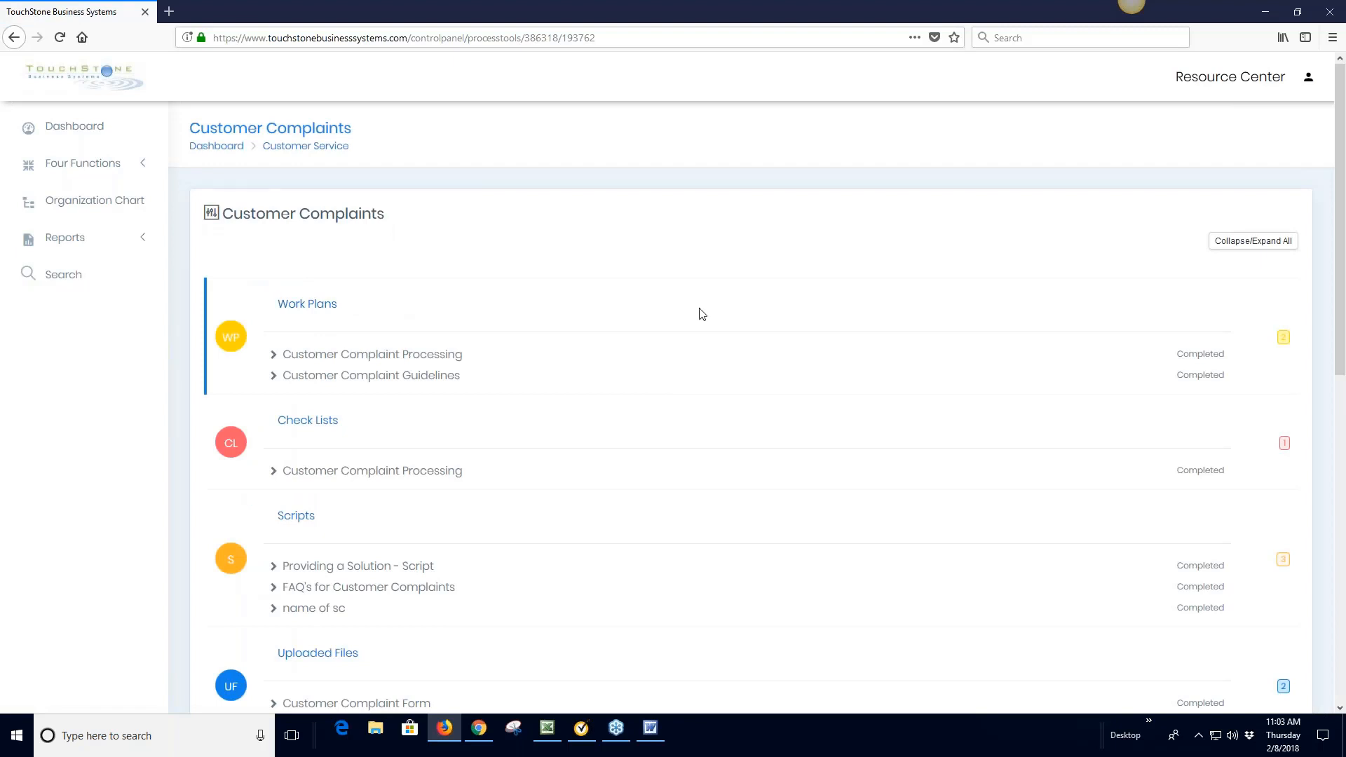
pyautogui.scroll(-2, 702, 313)
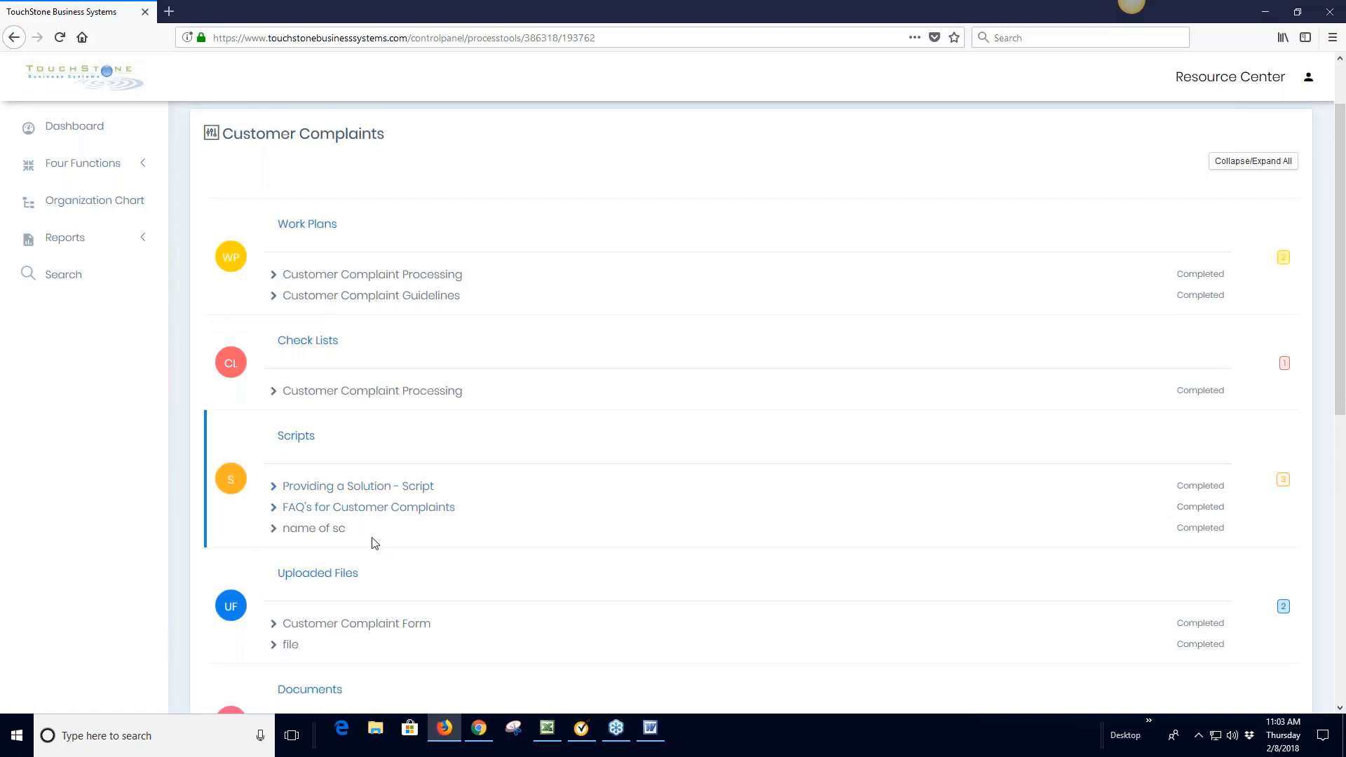
pyautogui.click(366, 512)
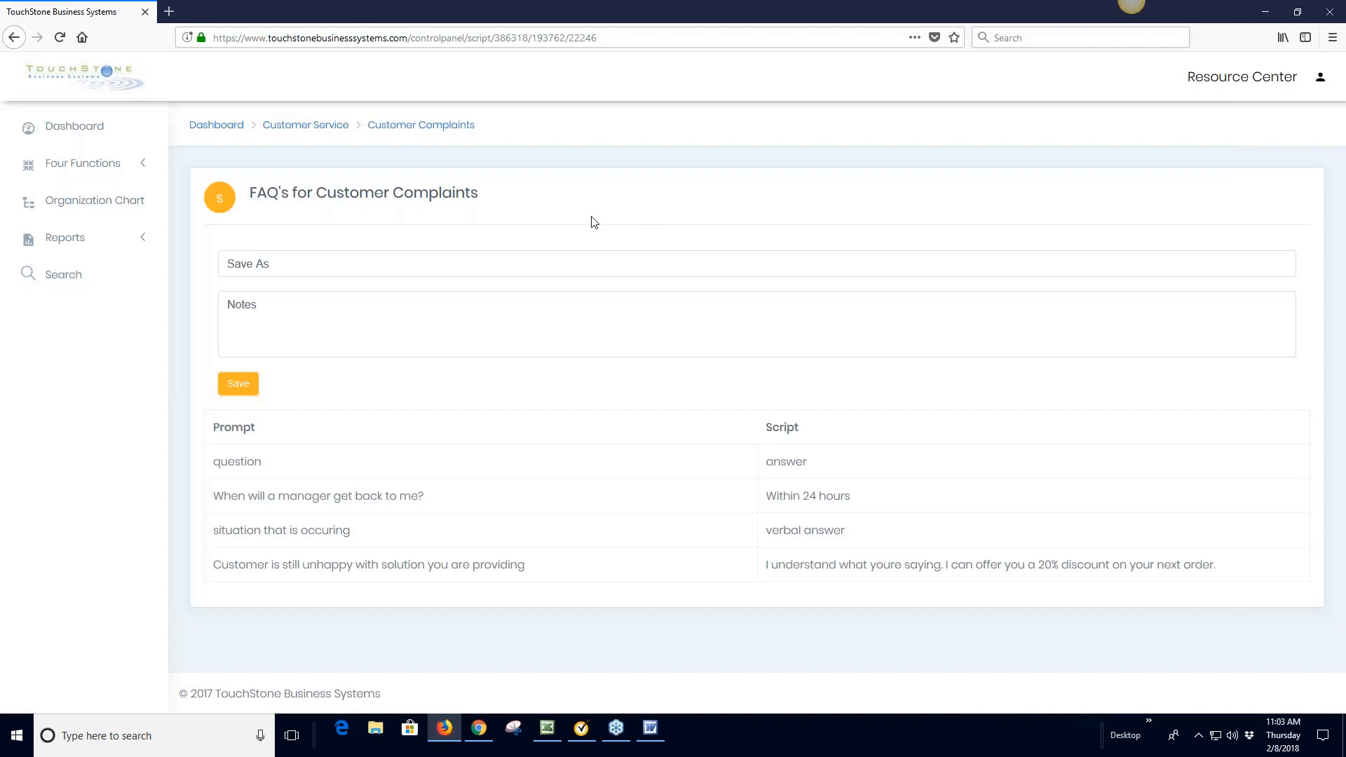
# Save the FAQ's for Customer Complaints script as "look at this" with the note "new question"
pyautogui.click(258, 262)
pyautogui.write('lo')
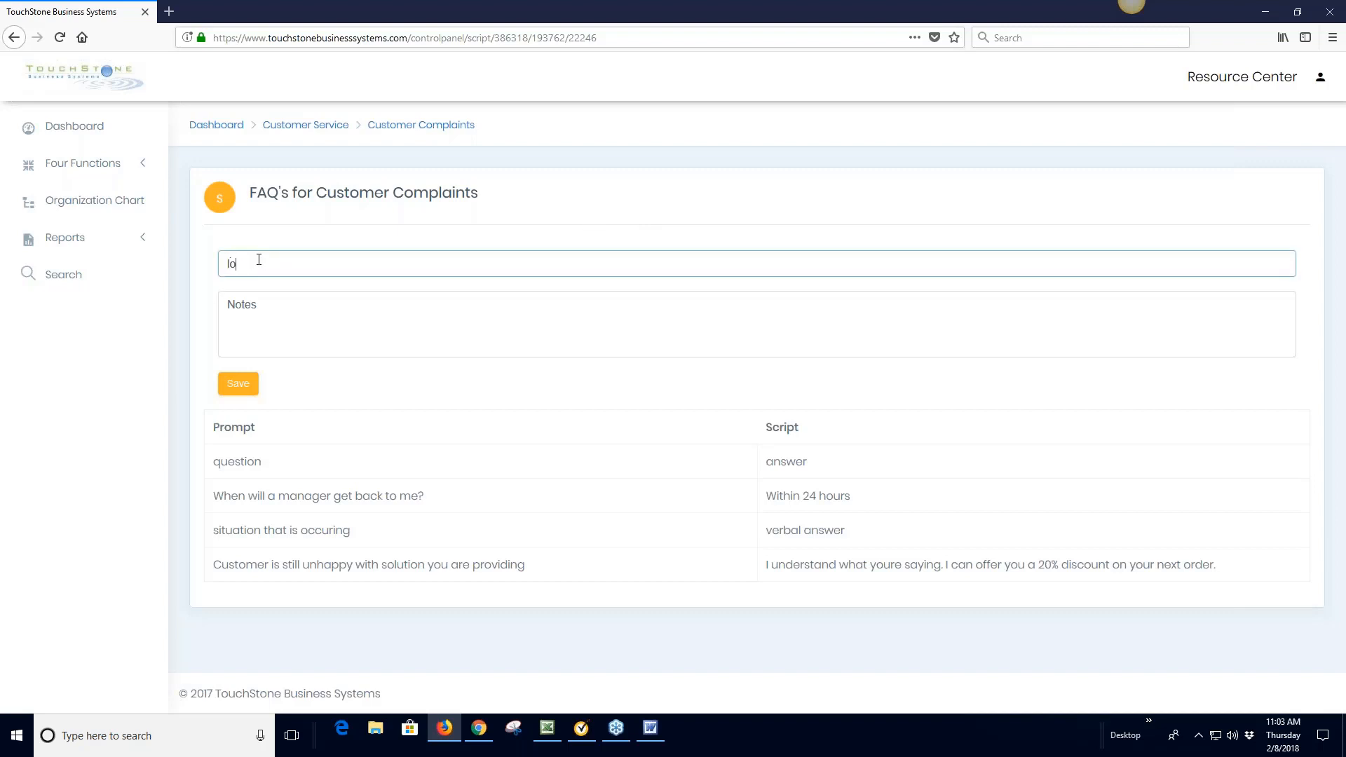
pyautogui.write('kk at this')
pyautogui.click(241, 261)
pyautogui.press('BackSpace')
pyautogui.write('ok at this')
pyautogui.click(267, 306)
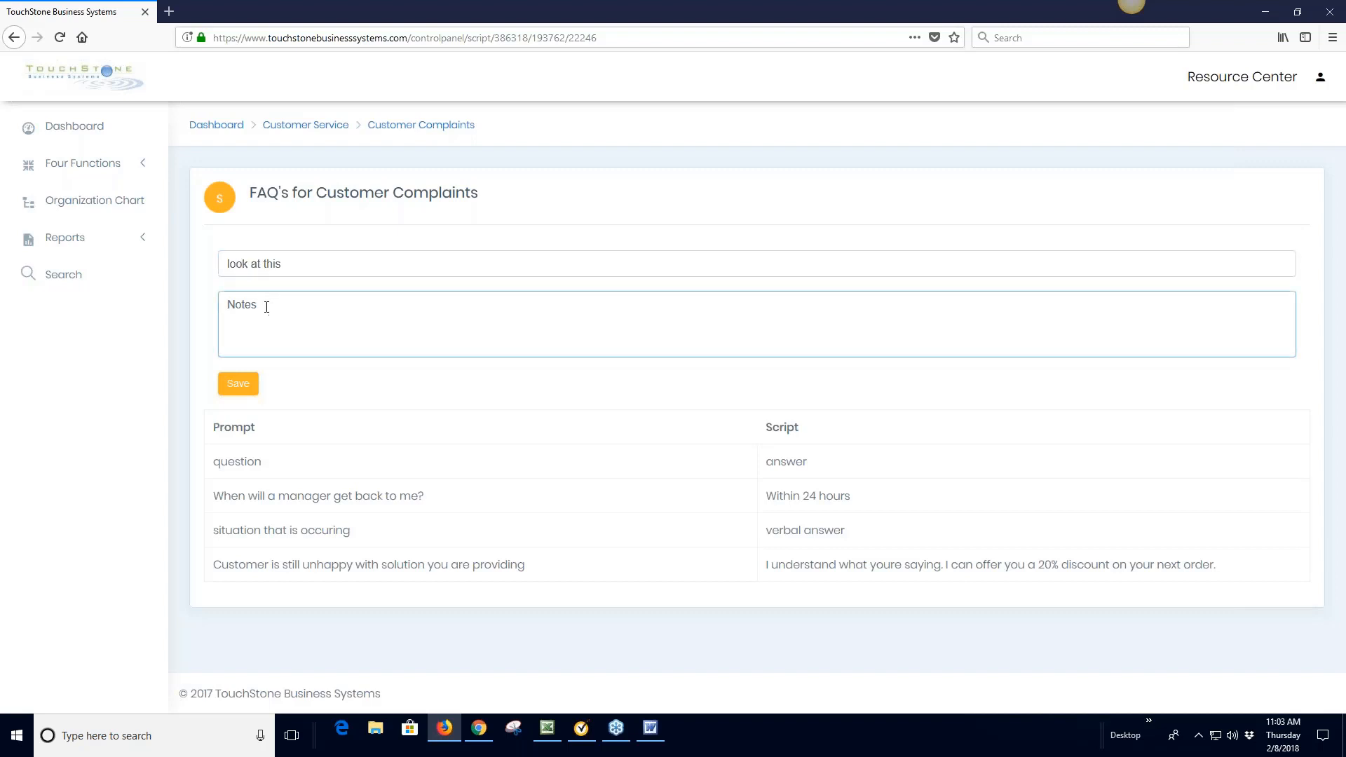
pyautogui.write('new question')
pyautogui.click(238, 383)
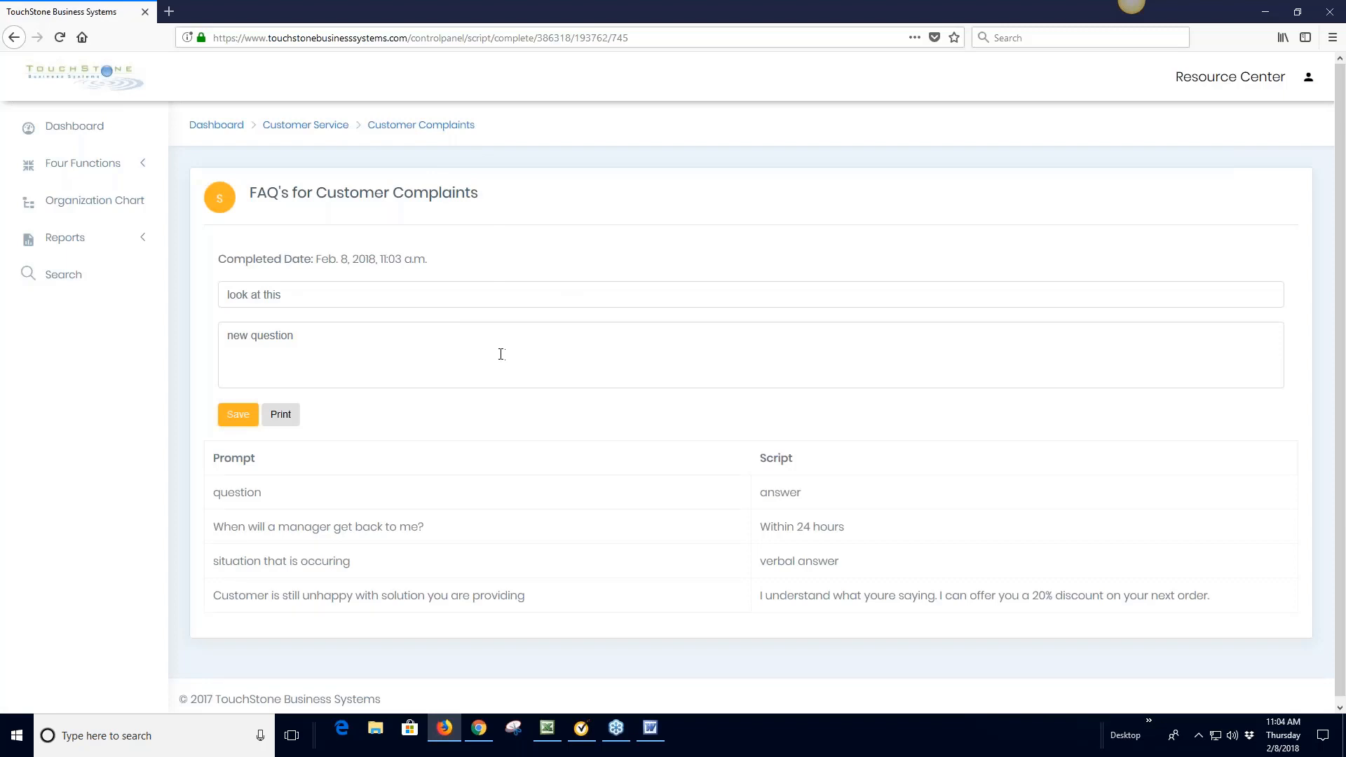
# Return to the Customer Complaints process, collapse all its tool groups, and open the Customer Complaint Form among the custom forms
pyautogui.click(412, 126)
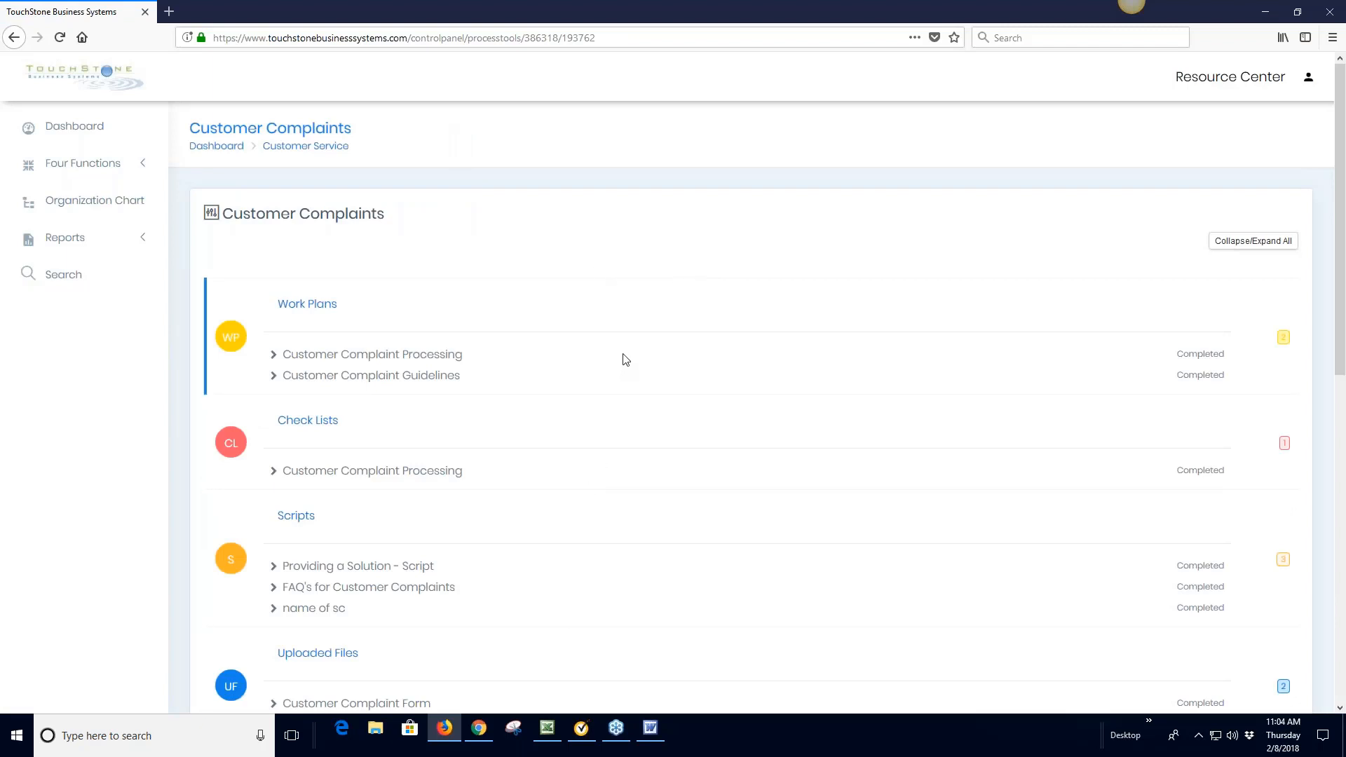
pyautogui.click(1235, 245)
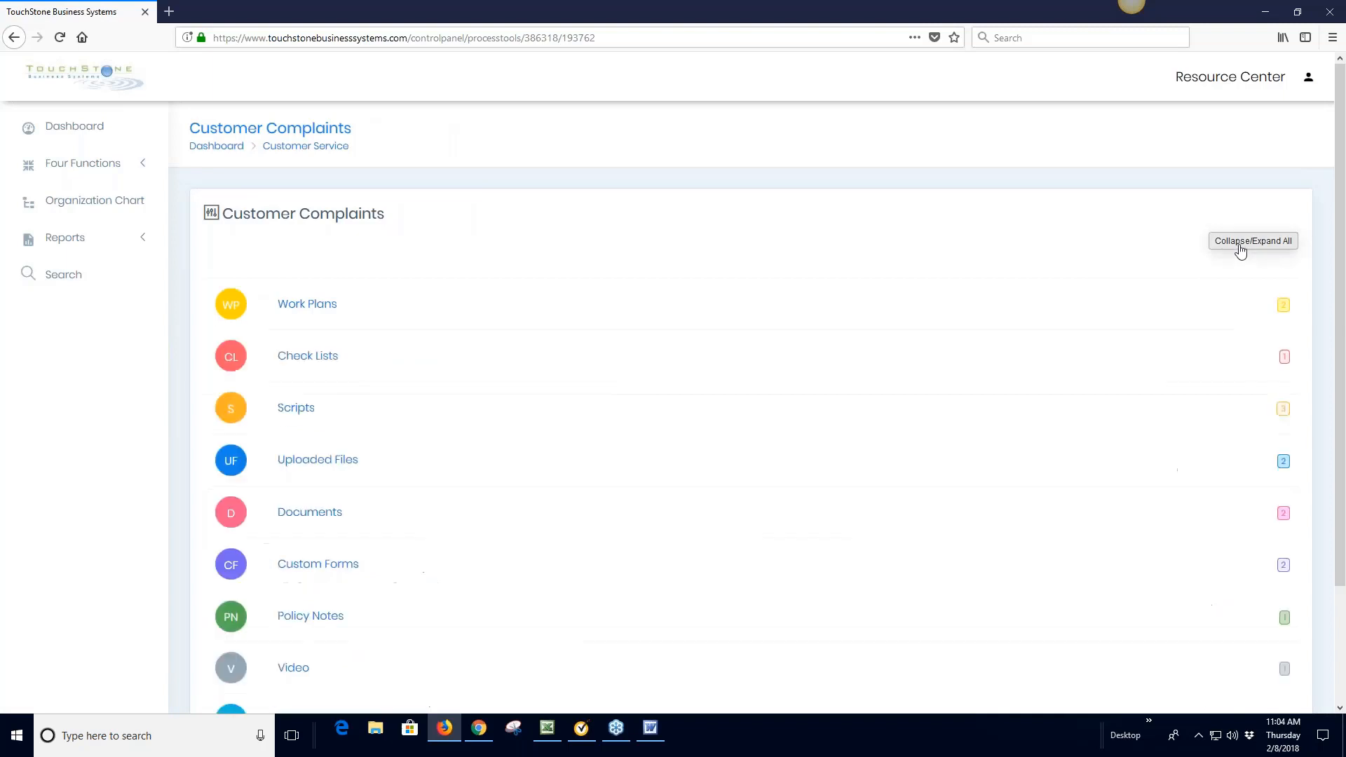
pyautogui.scroll(-2, 754, 386)
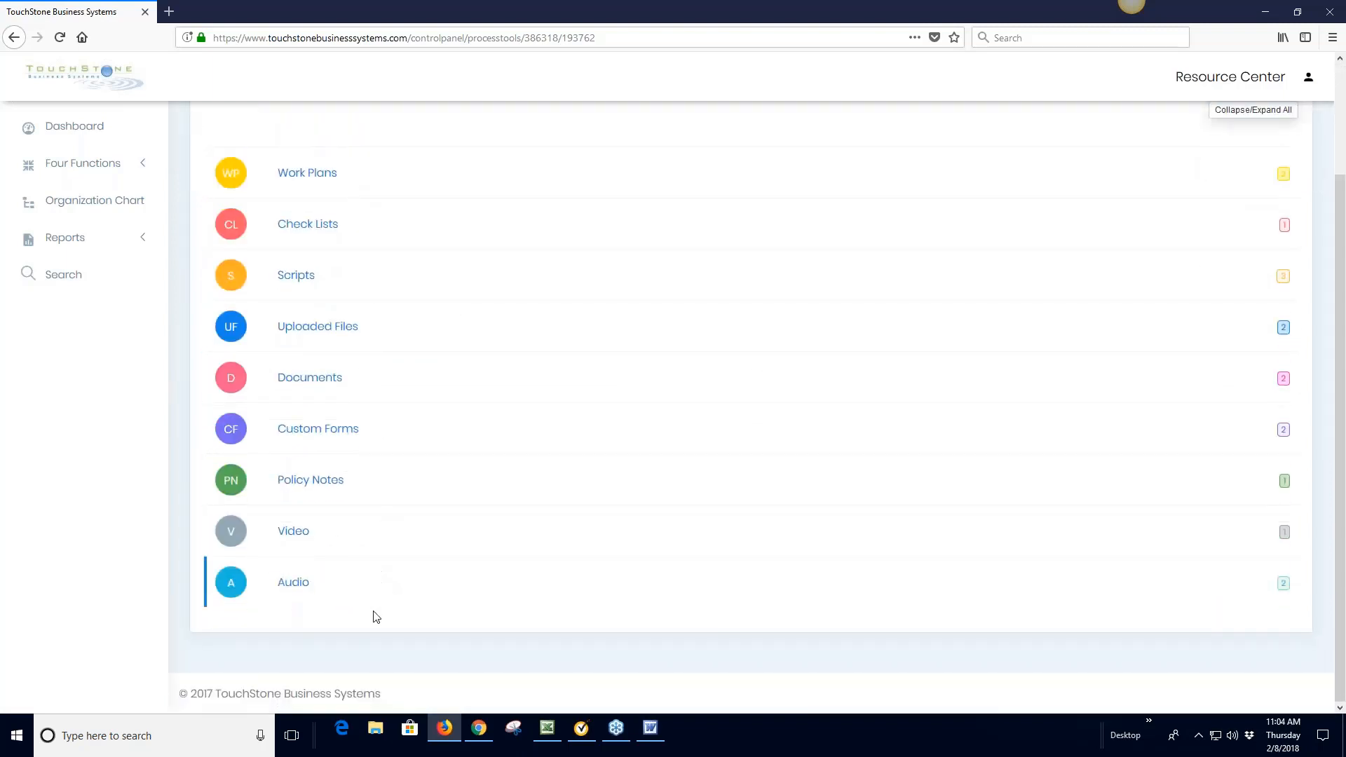
pyautogui.click(329, 432)
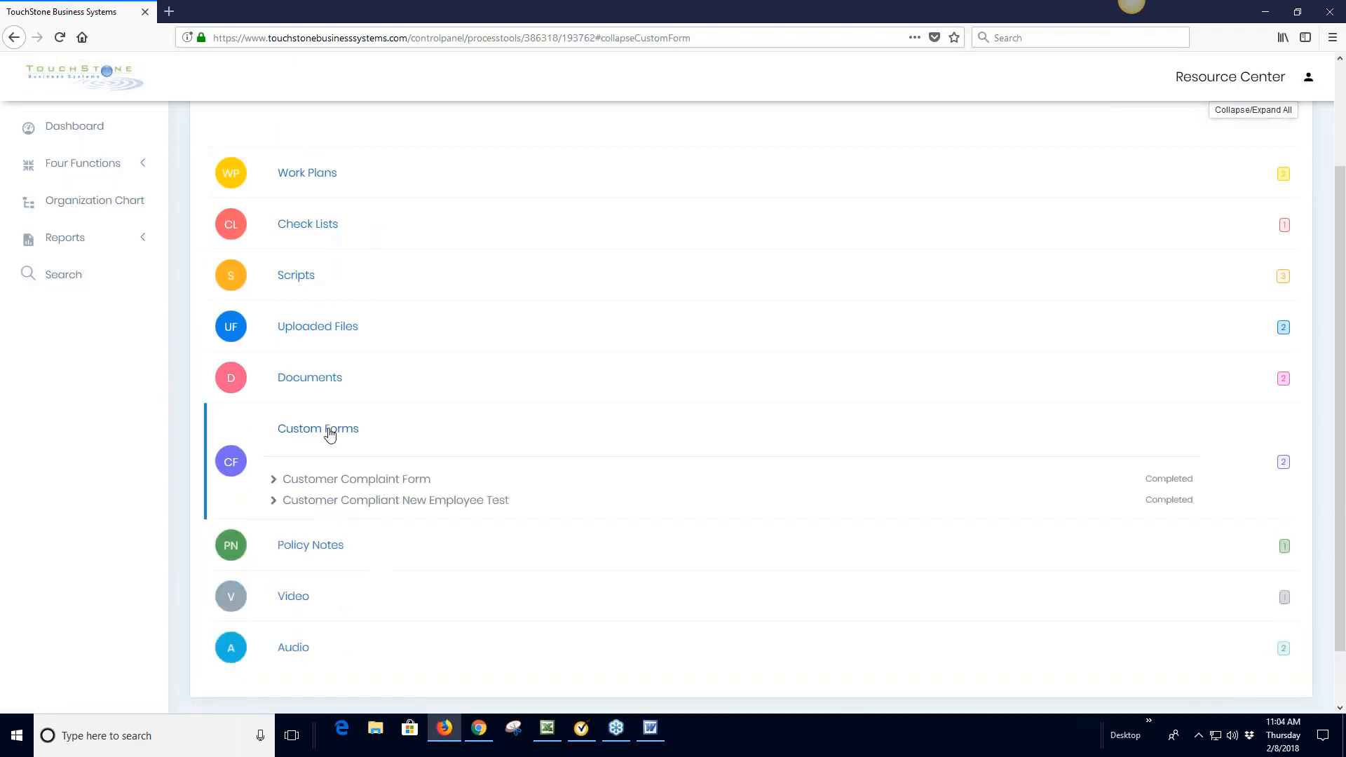
pyautogui.click(361, 481)
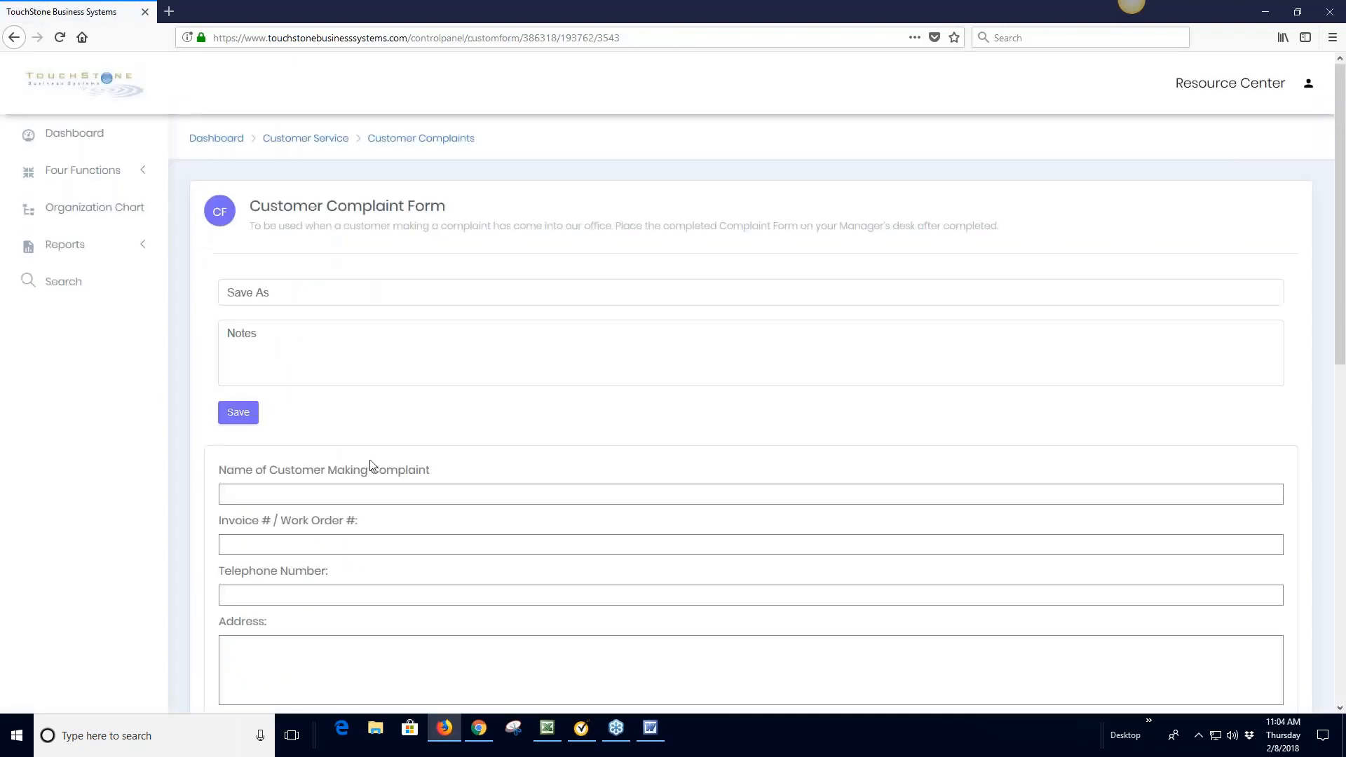
# Fill in the complaining customer's name and the invoice or work order number in the Customer Complaint Form, and save it
pyautogui.scroll(-2, 255, 336)
pyautogui.click(254, 336)
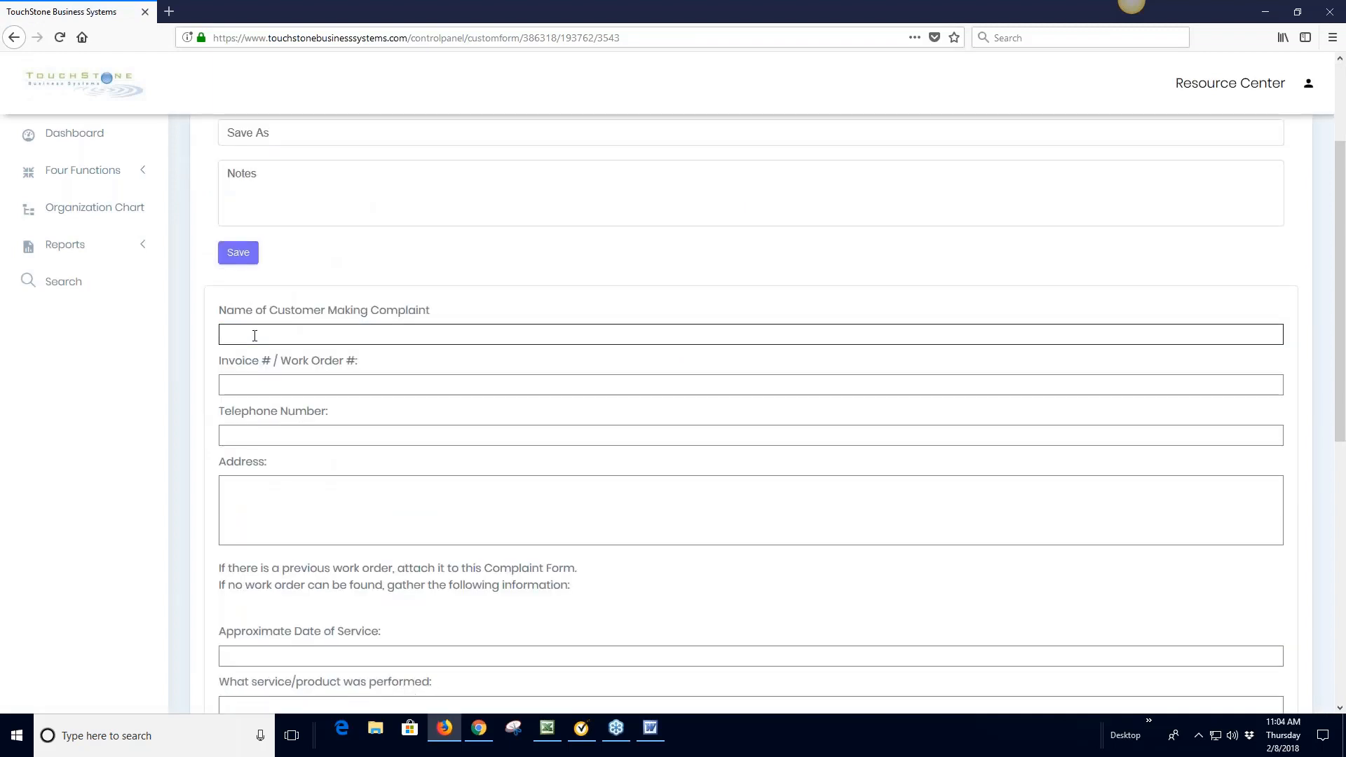
pyautogui.write('name')
pyautogui.press('Tab')
pyautogui.write('125')
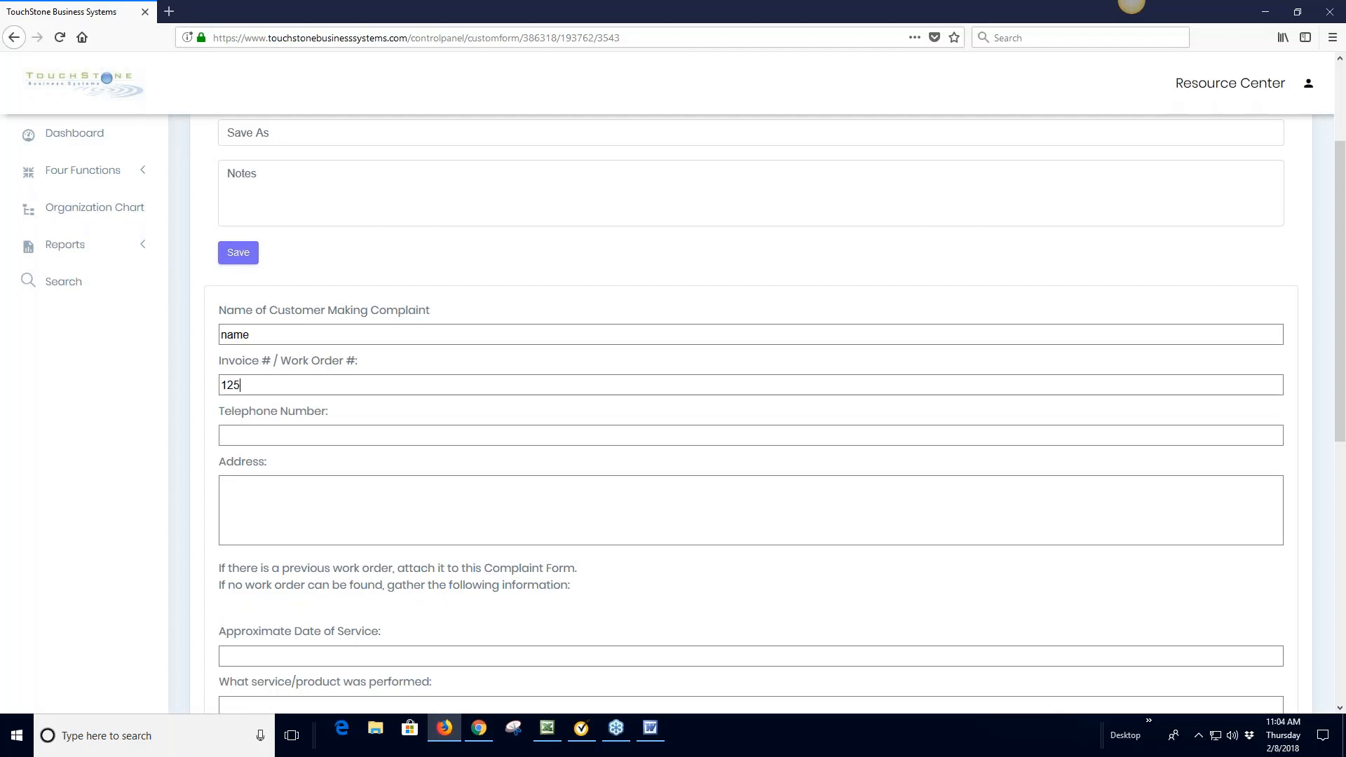
pyautogui.press('Tab')
pyautogui.scroll(-3, 461, 567)
pyautogui.scroll(3, 461, 567)
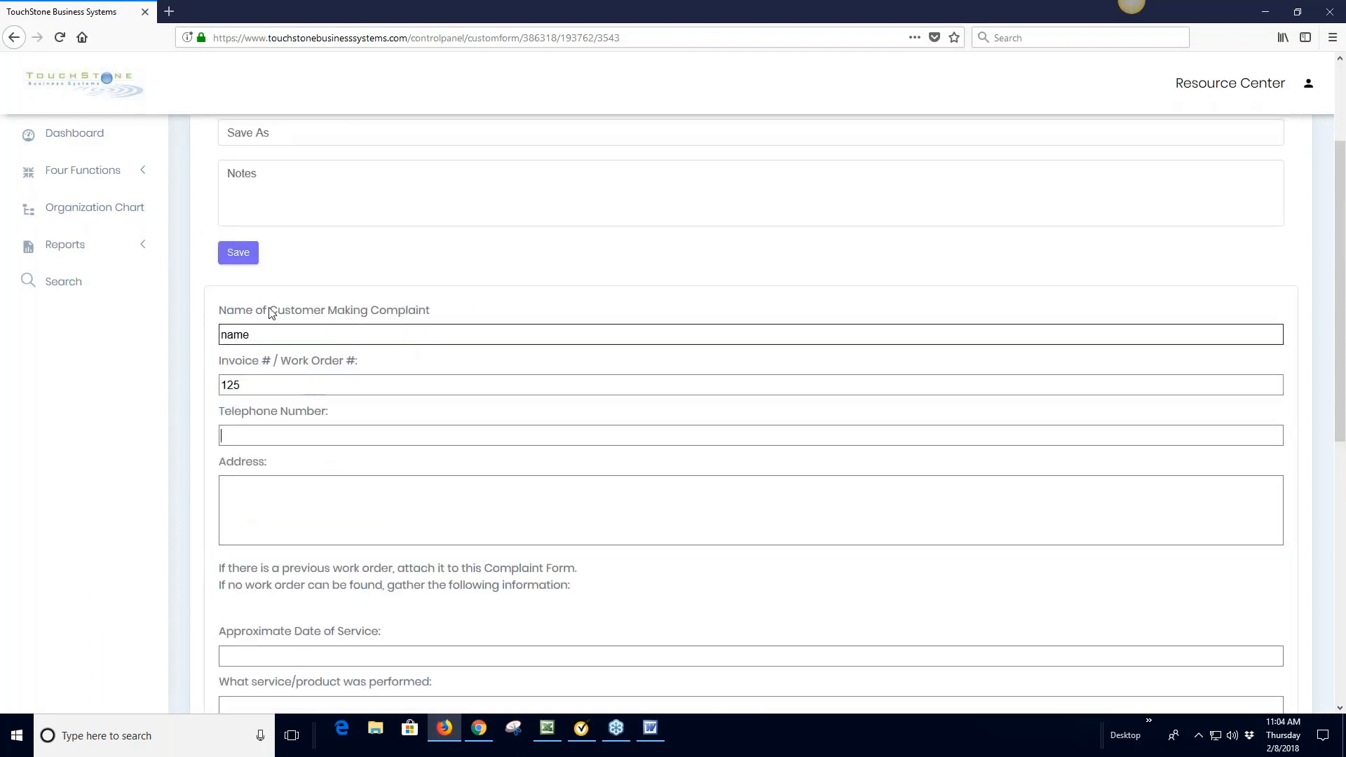
pyautogui.click(242, 253)
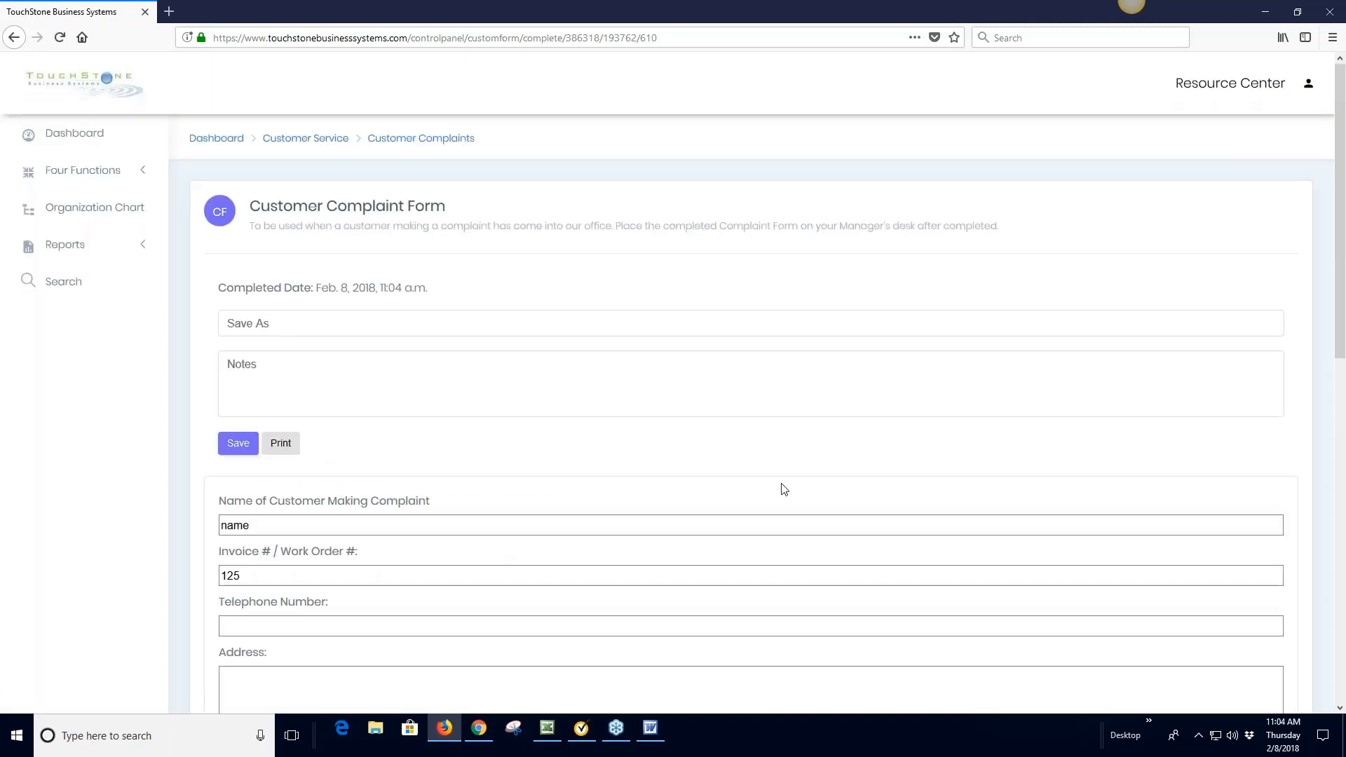
# Save the completed Customer Complaint Form as "clients"
pyautogui.click(261, 327)
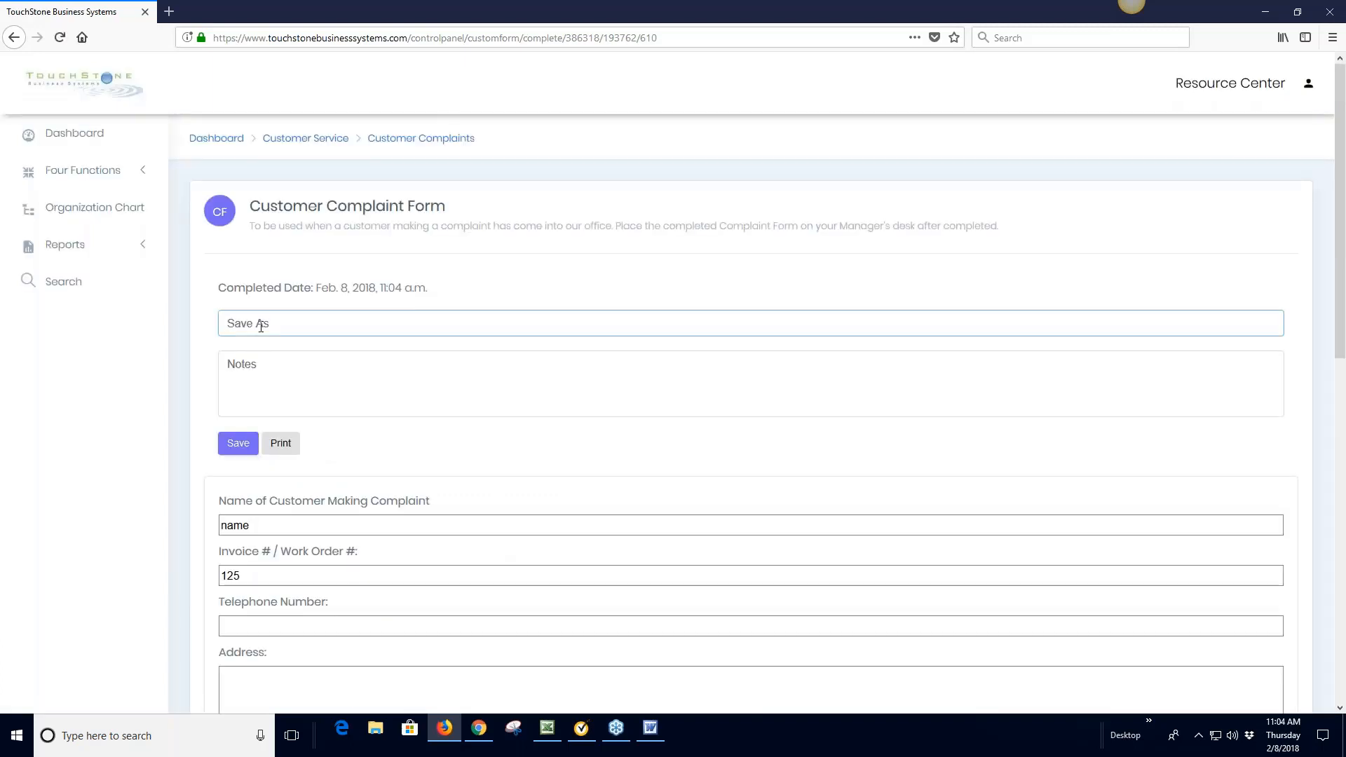
pyautogui.write('clinets')
pyautogui.press('BackSpace')
pyautogui.press('BackSpace')
pyautogui.press('BackSpace')
pyautogui.press('BackSpace')
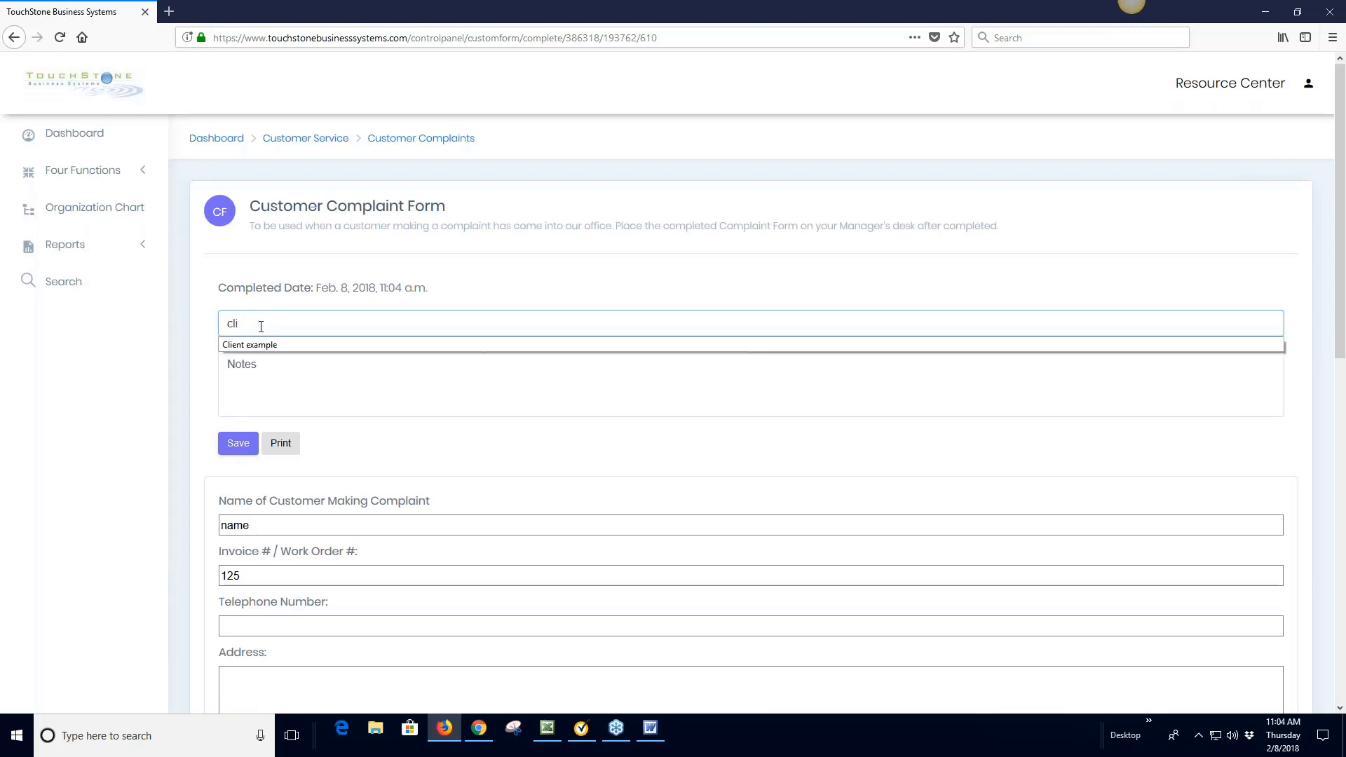
pyautogui.write('ents')
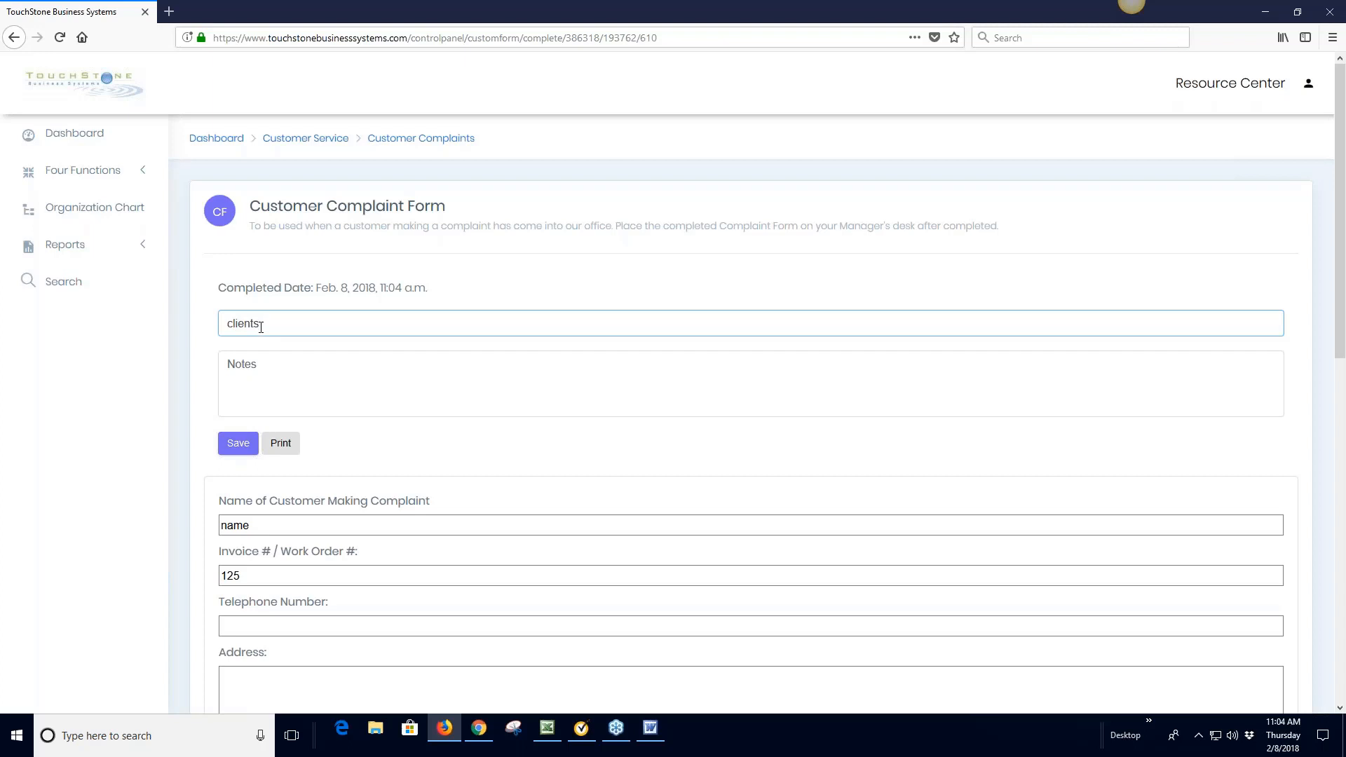
pyautogui.click(239, 447)
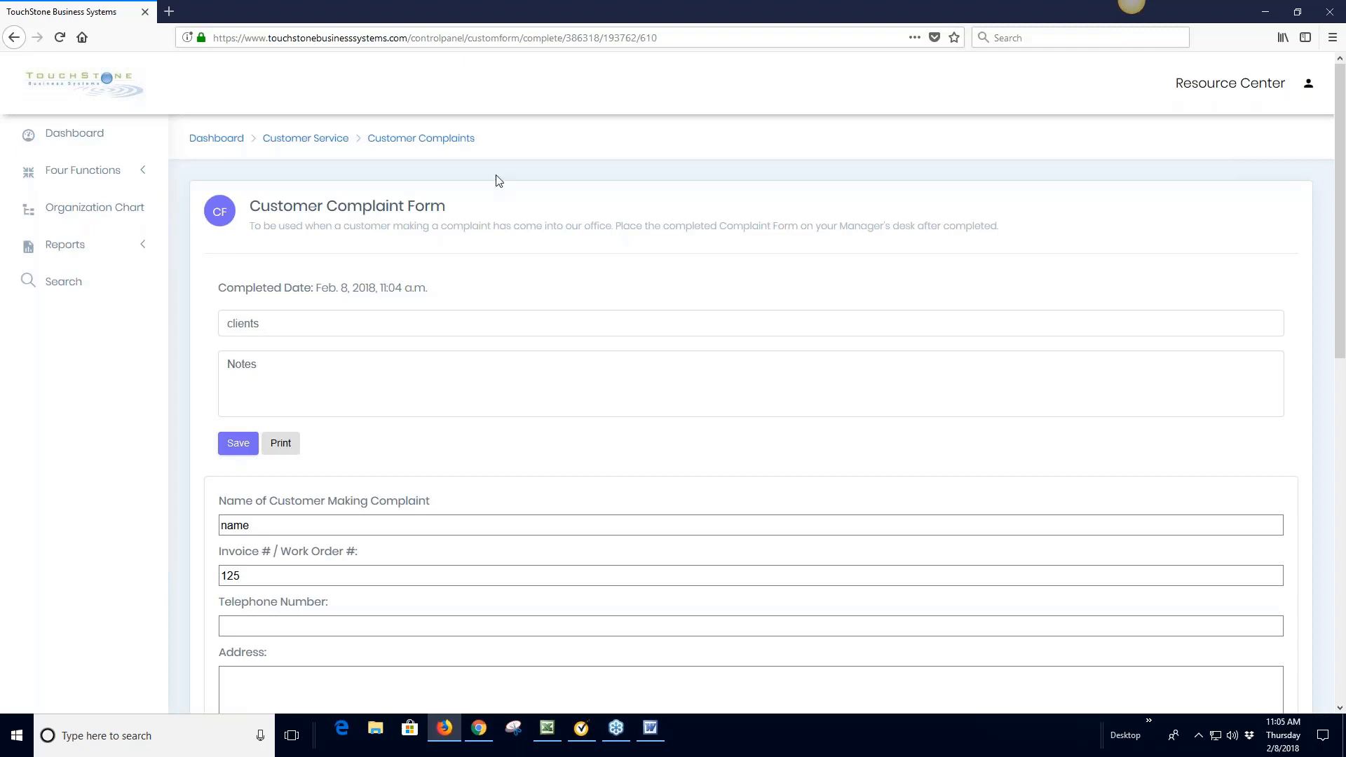
# Return to Customer Service, open the Customer Complaint Processing work plan under Customer Complaints, and save it with name and notes blank
pyautogui.click(327, 144)
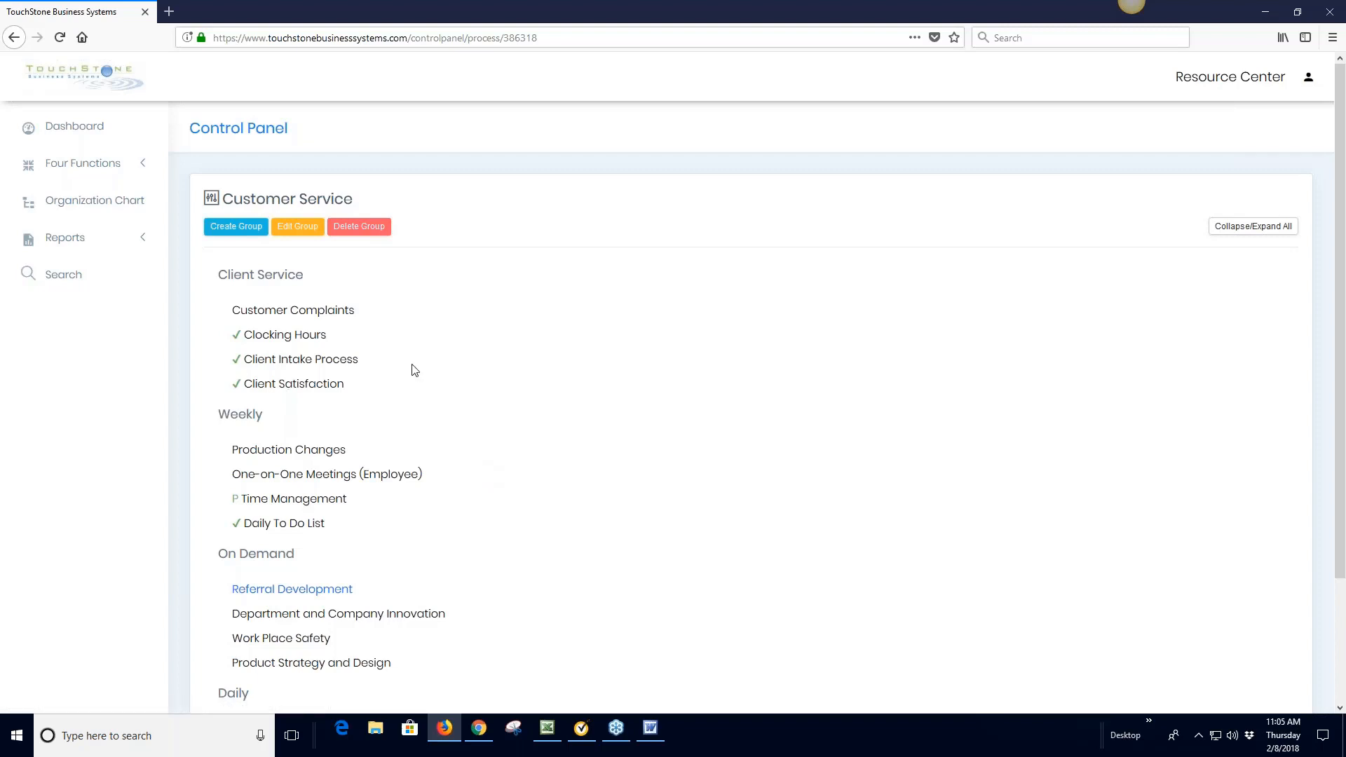
pyautogui.click(324, 310)
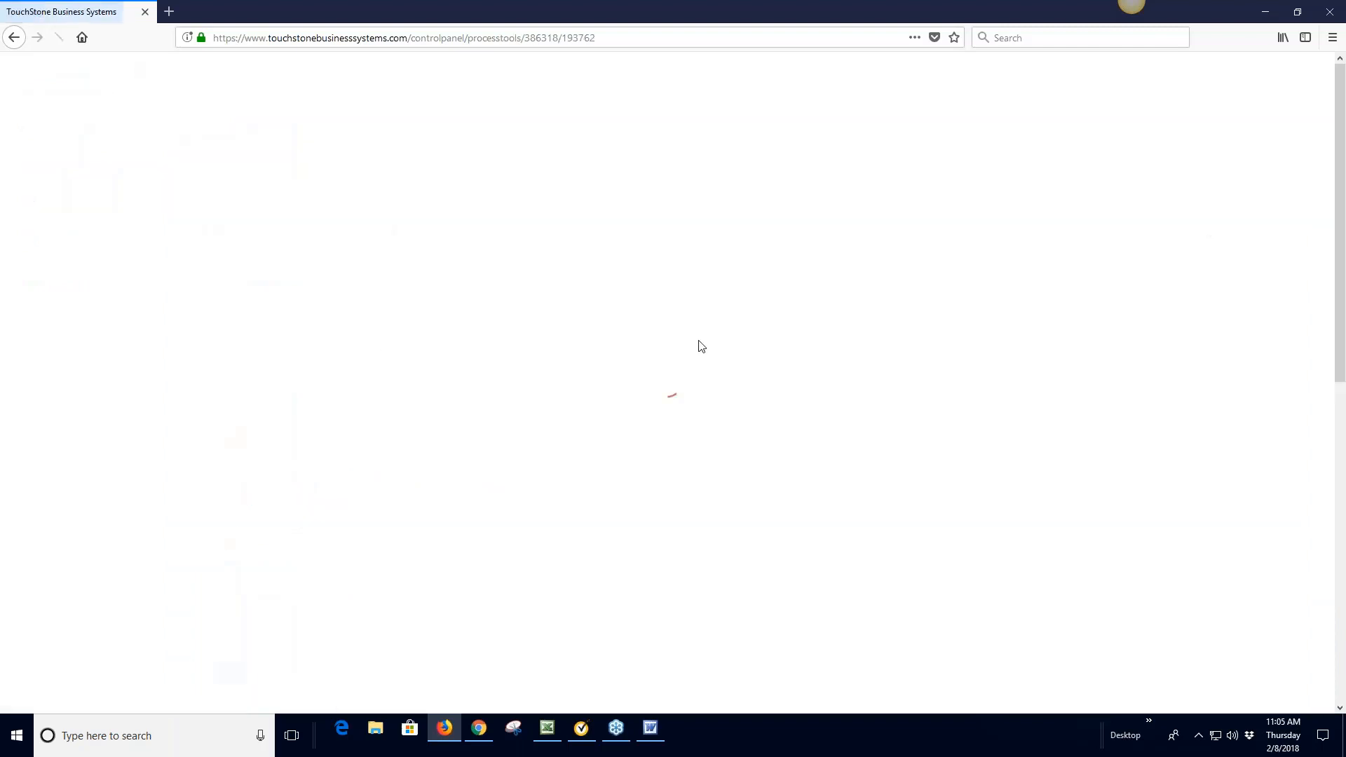
pyautogui.click(430, 354)
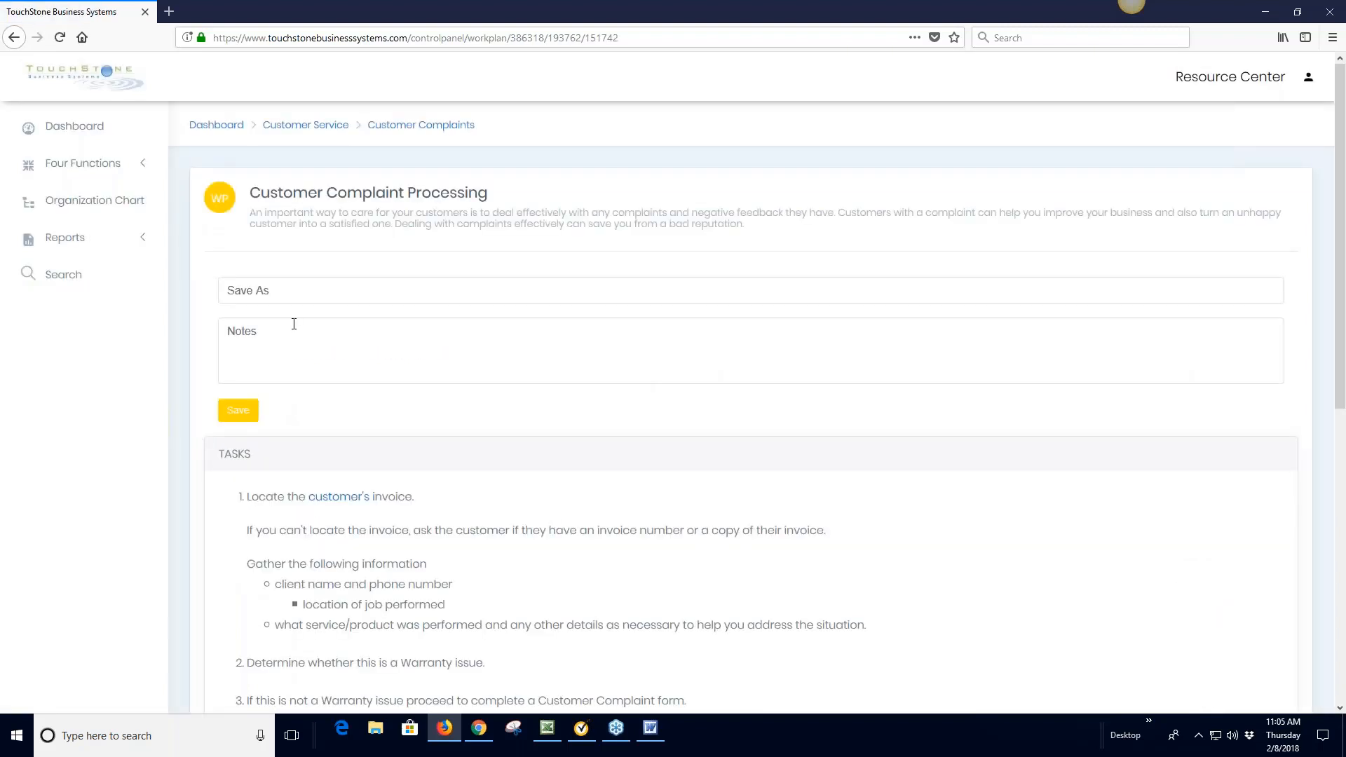
pyautogui.click(242, 411)
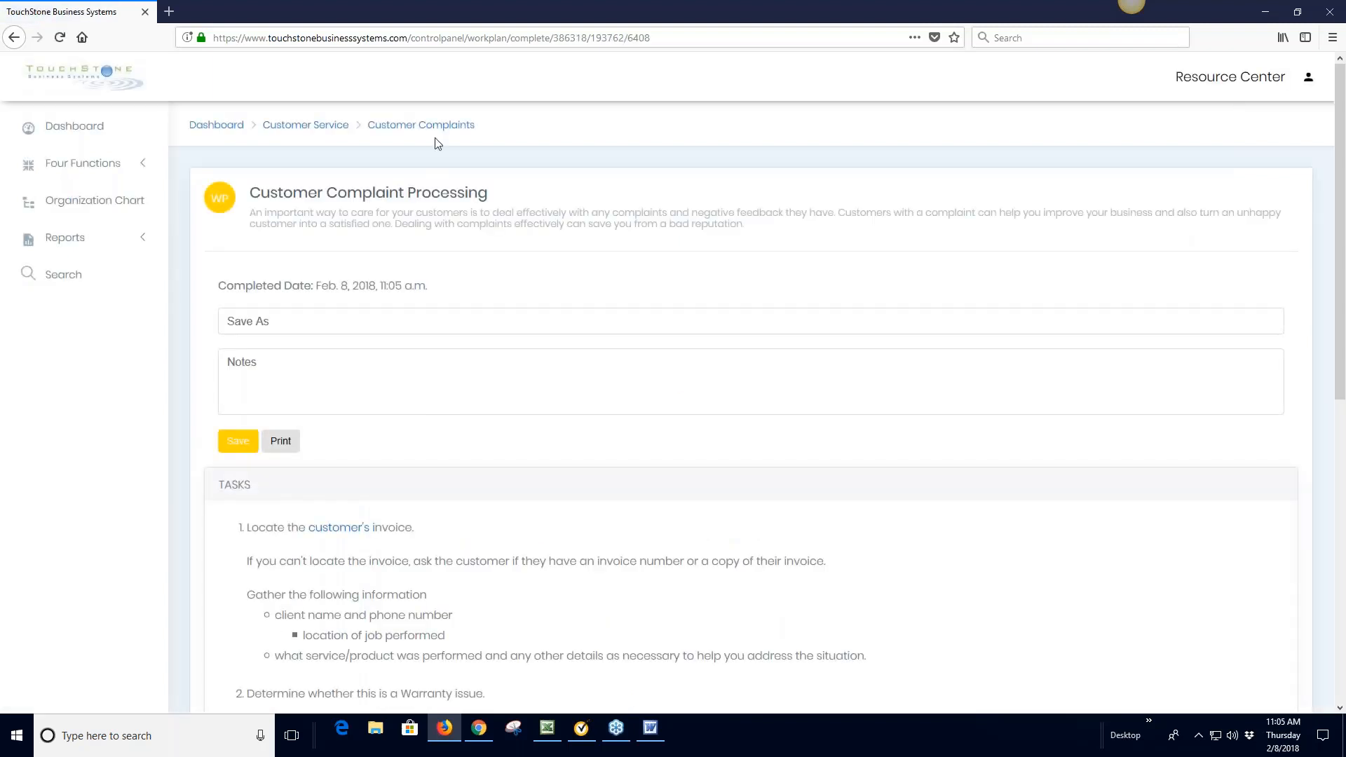
# Go back to the Customer Complaints tools, open the Customer Complaint Guidelines work plan, and save it with name and notes blank
pyautogui.click(428, 125)
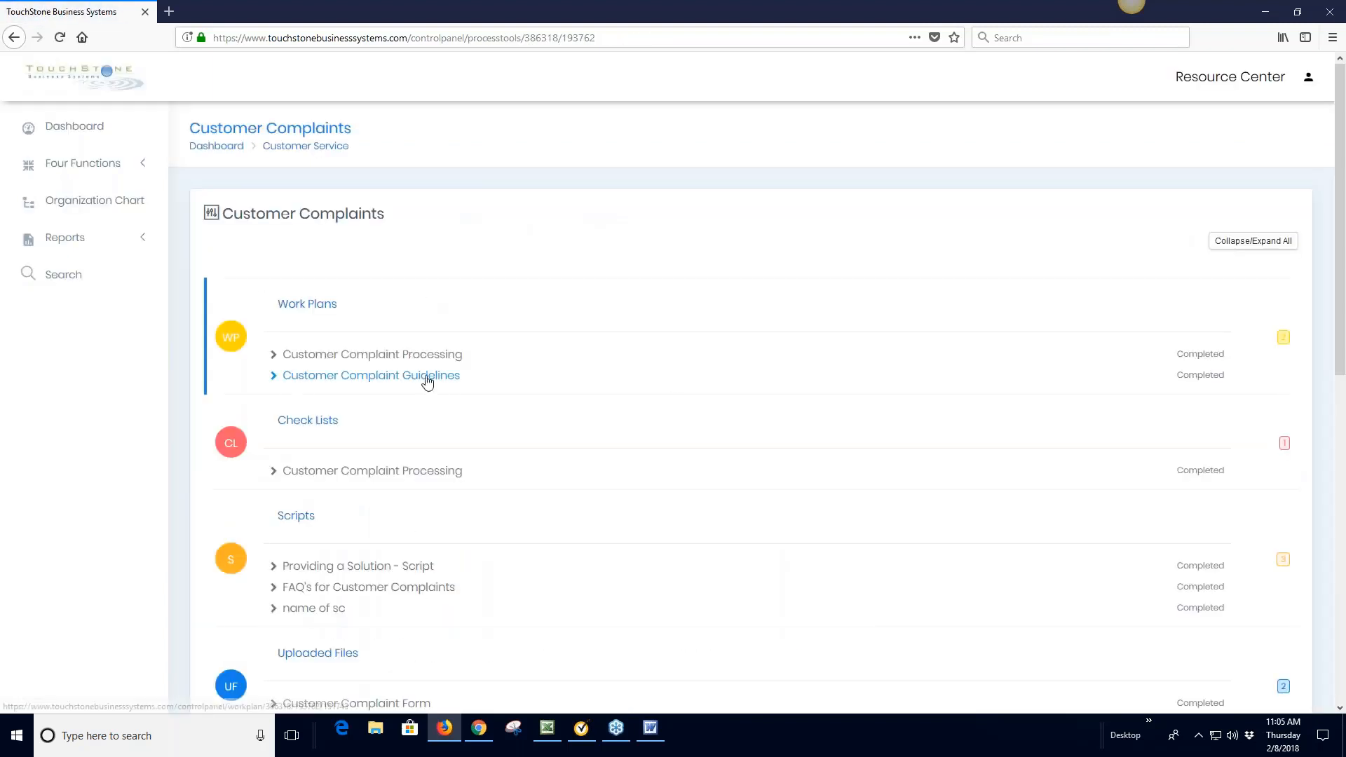
pyautogui.click(428, 379)
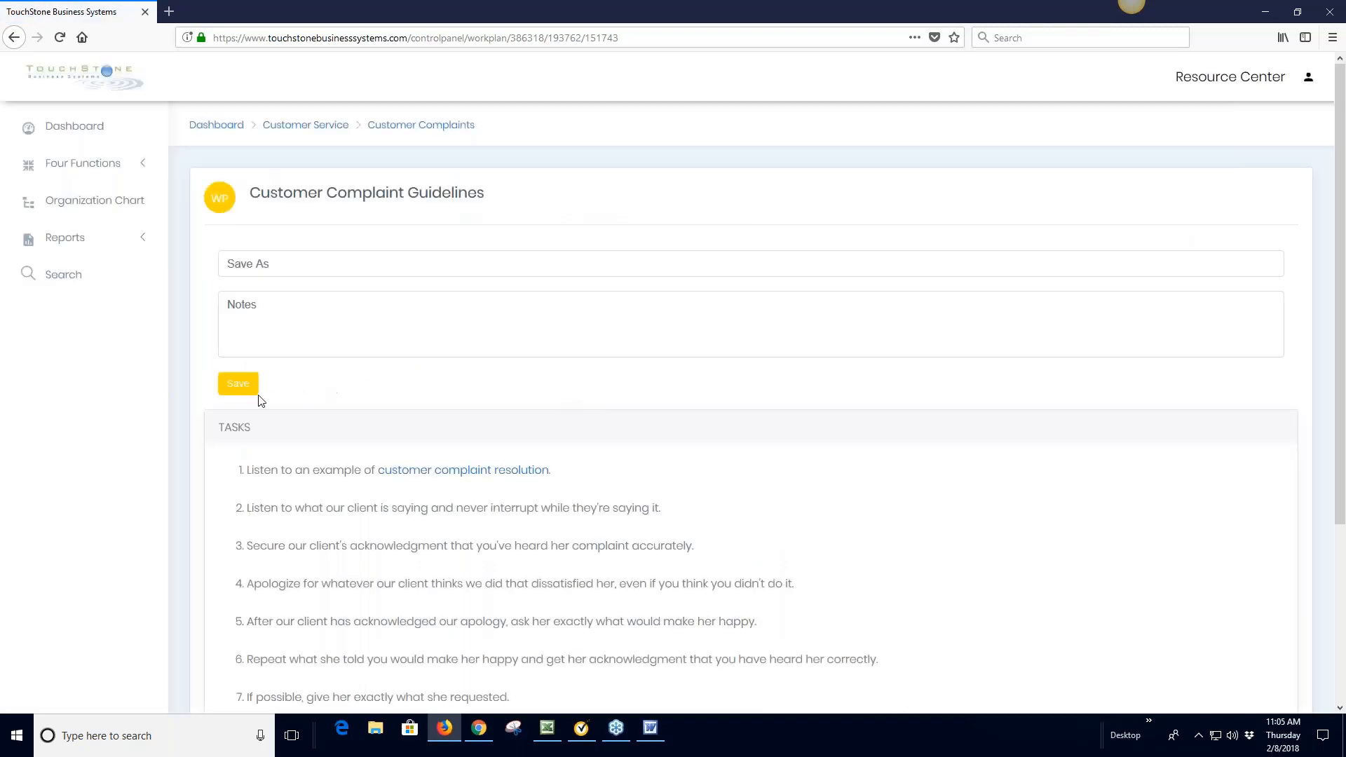
pyautogui.click(235, 384)
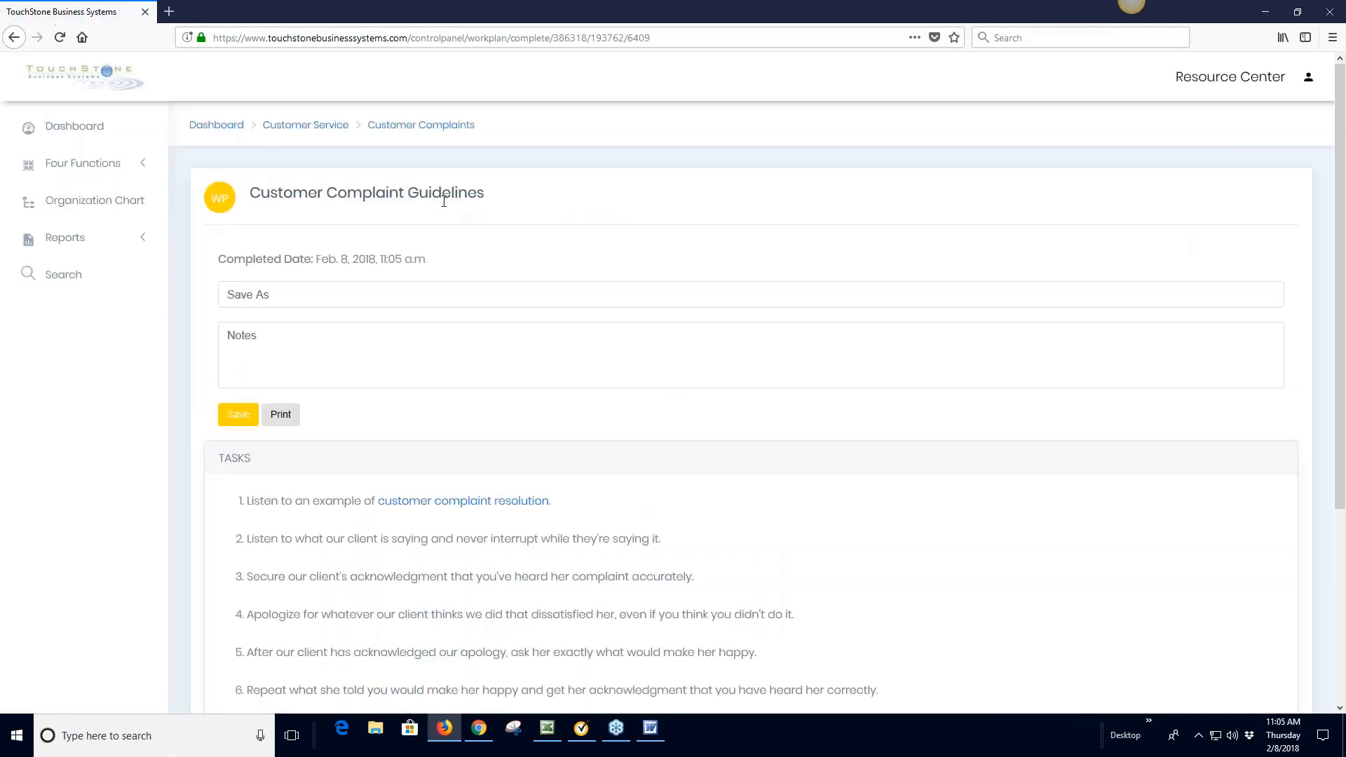
# Open the Warranty and Guarantee Policy among the Customer Complaints policy notes and save it as "read and agree"
pyautogui.click(444, 124)
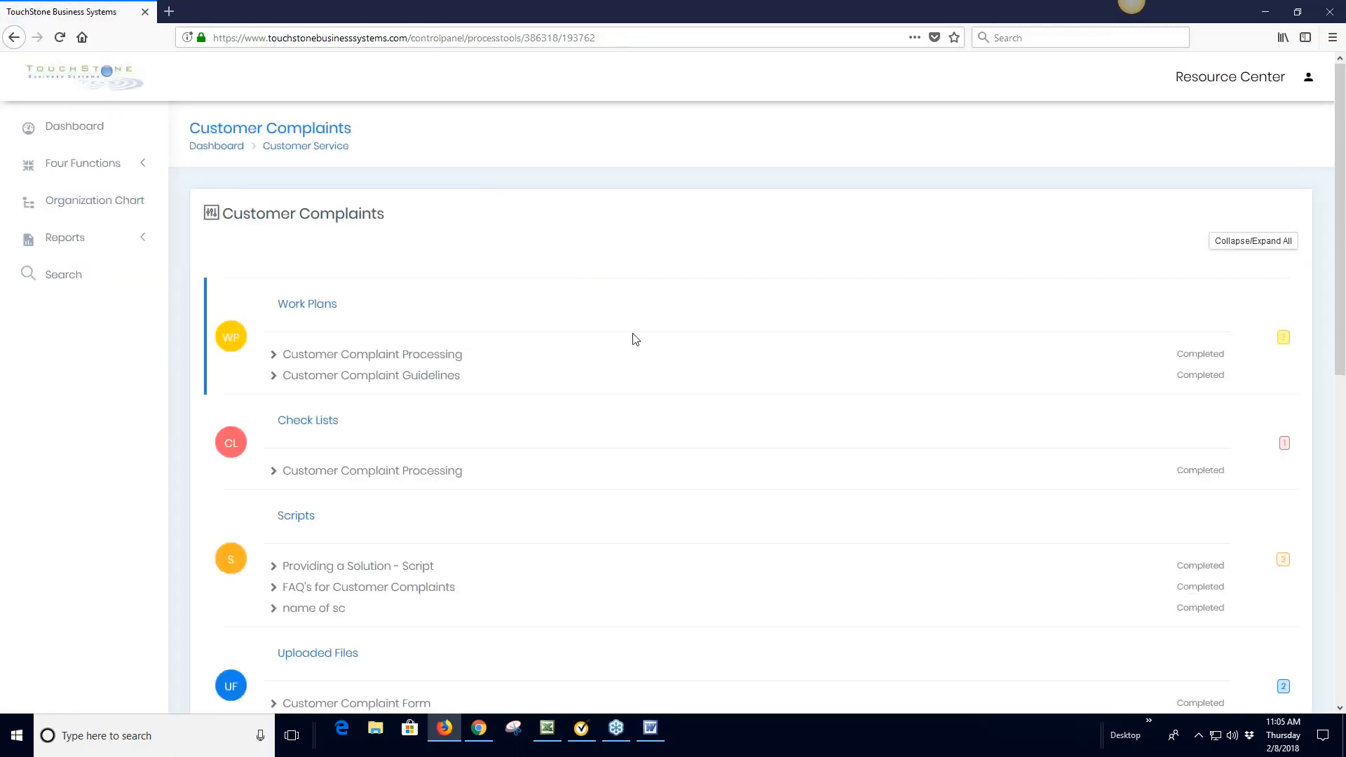
pyautogui.scroll(-9, 636, 339)
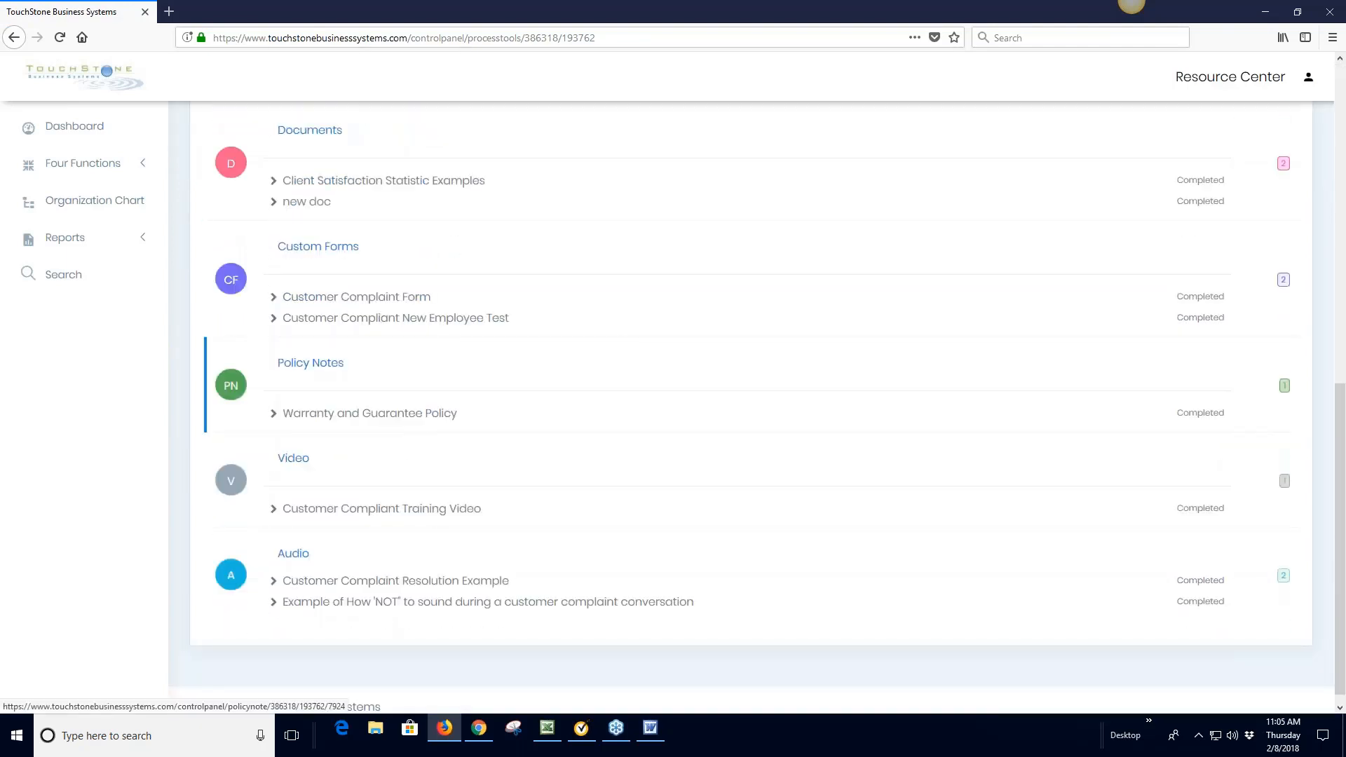
pyautogui.click(419, 414)
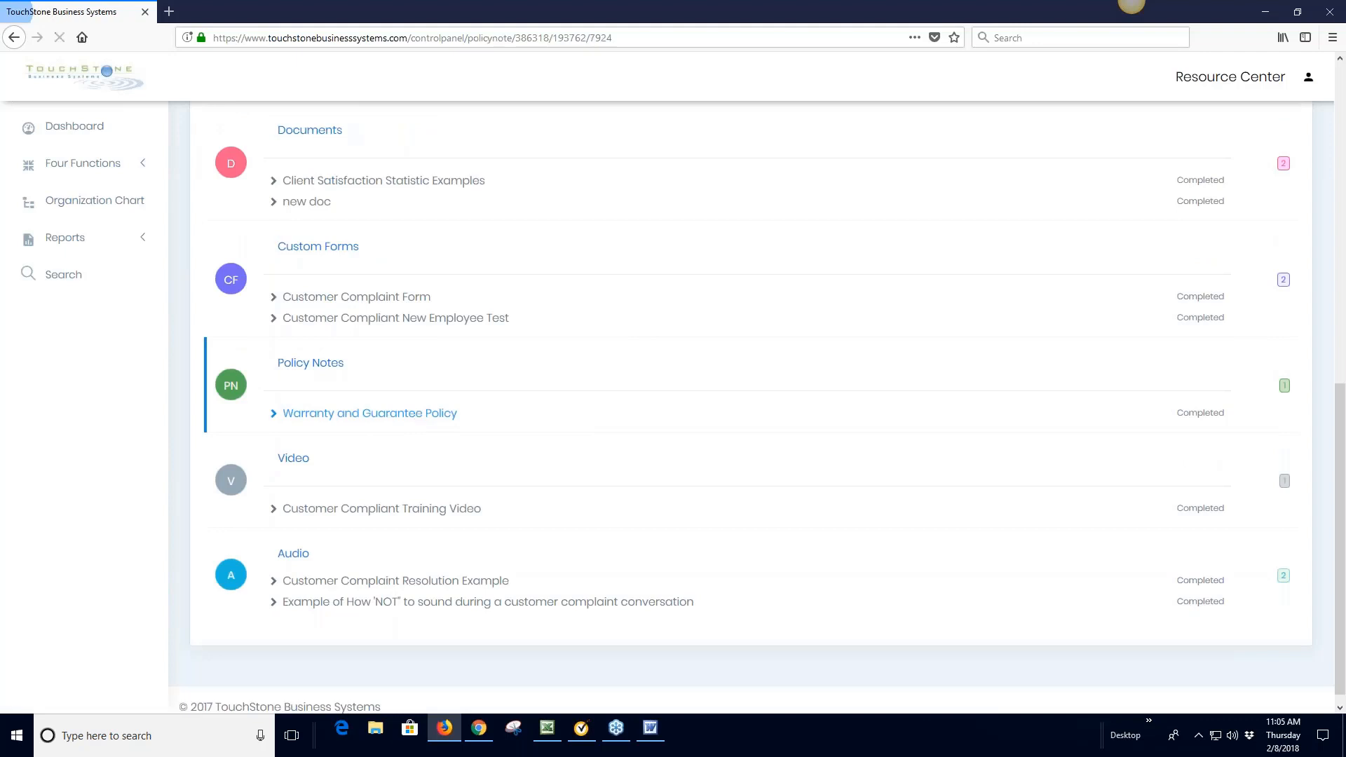
pyautogui.write('rea')
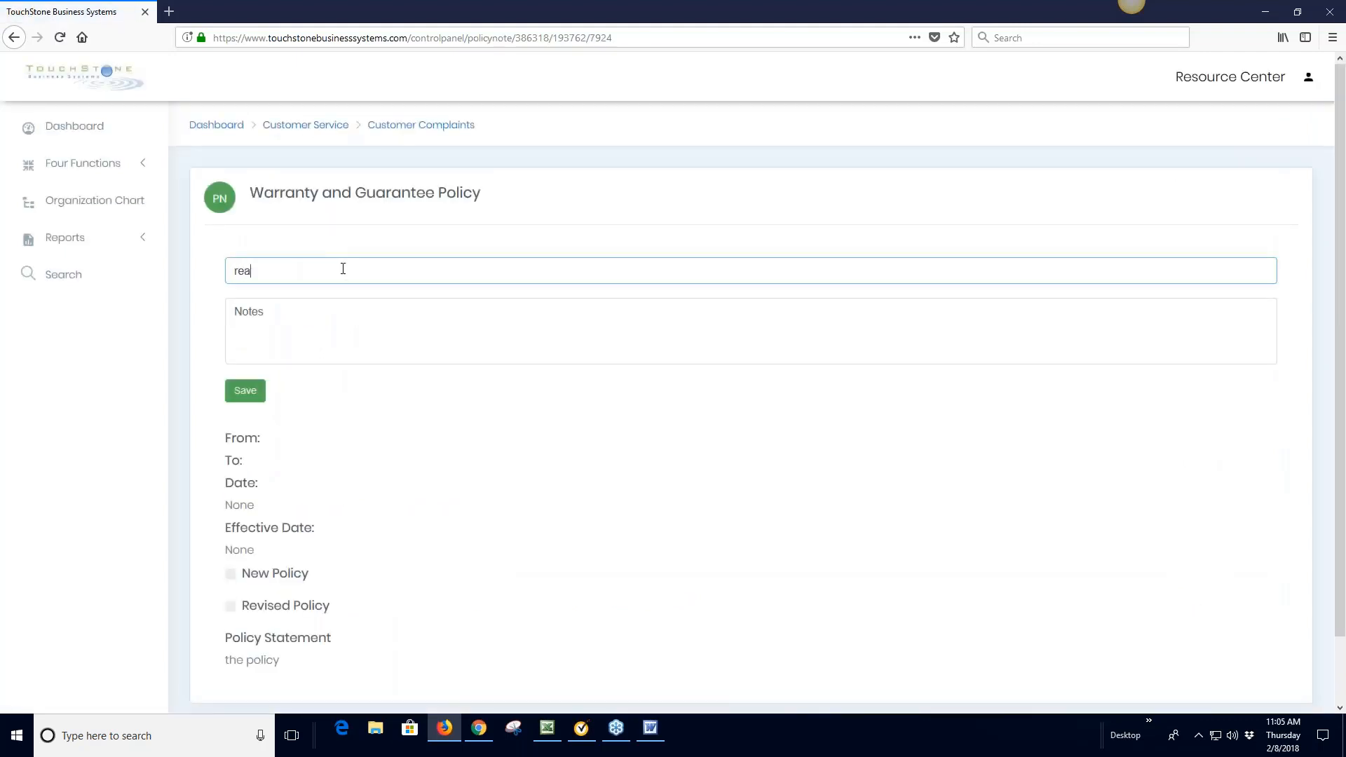
pyautogui.write('d and agree')
pyautogui.click(240, 391)
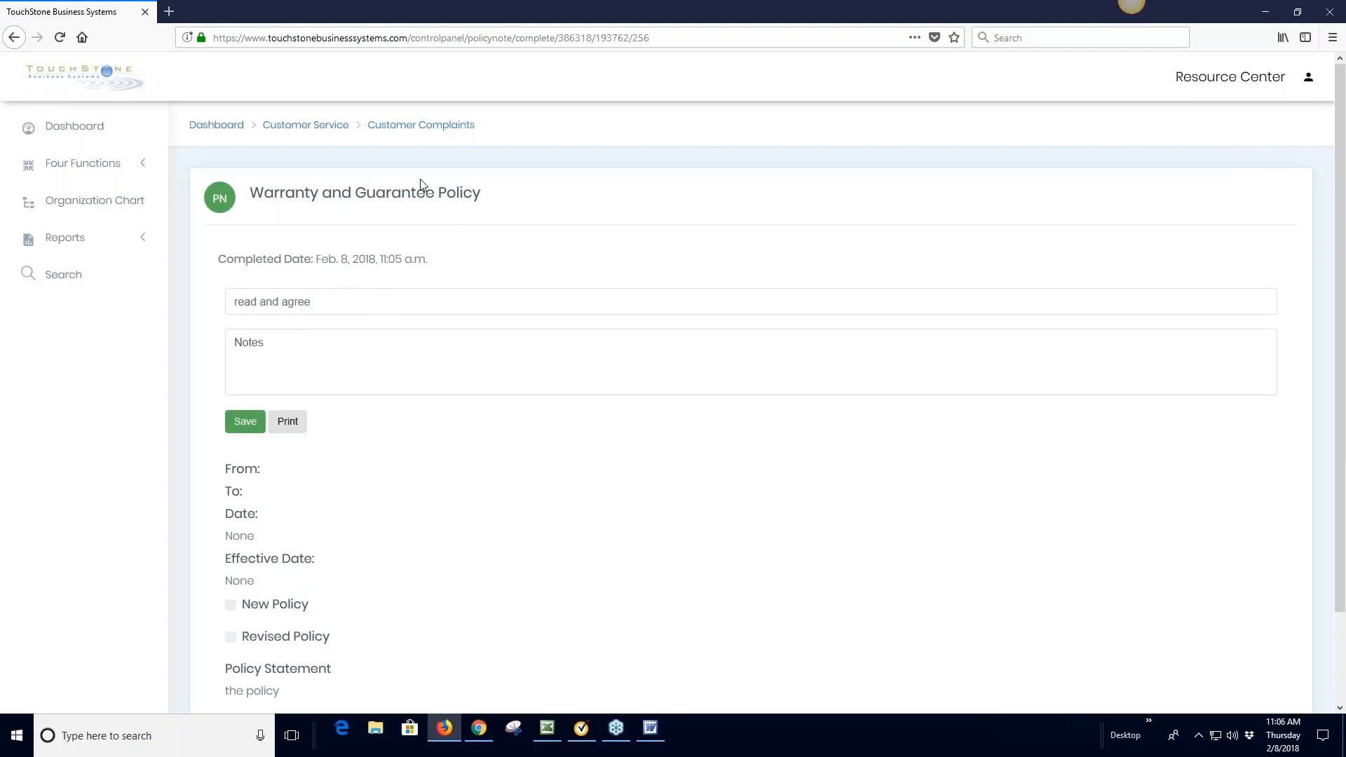
# Return to Customer Complaints, open the Customer Compliant Training Video, and save it with name and notes blank
pyautogui.click(445, 127)
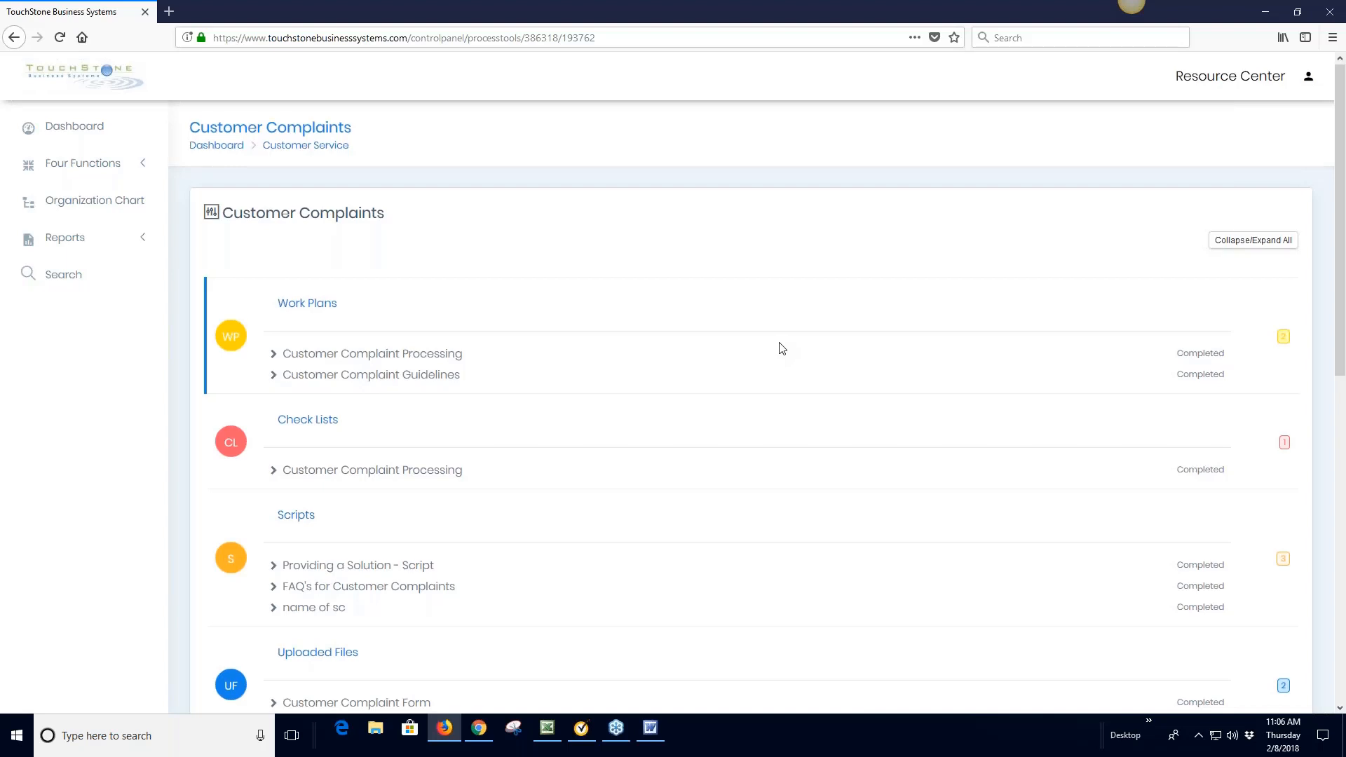
pyautogui.scroll(-3, 782, 348)
pyautogui.scroll(-4, 783, 349)
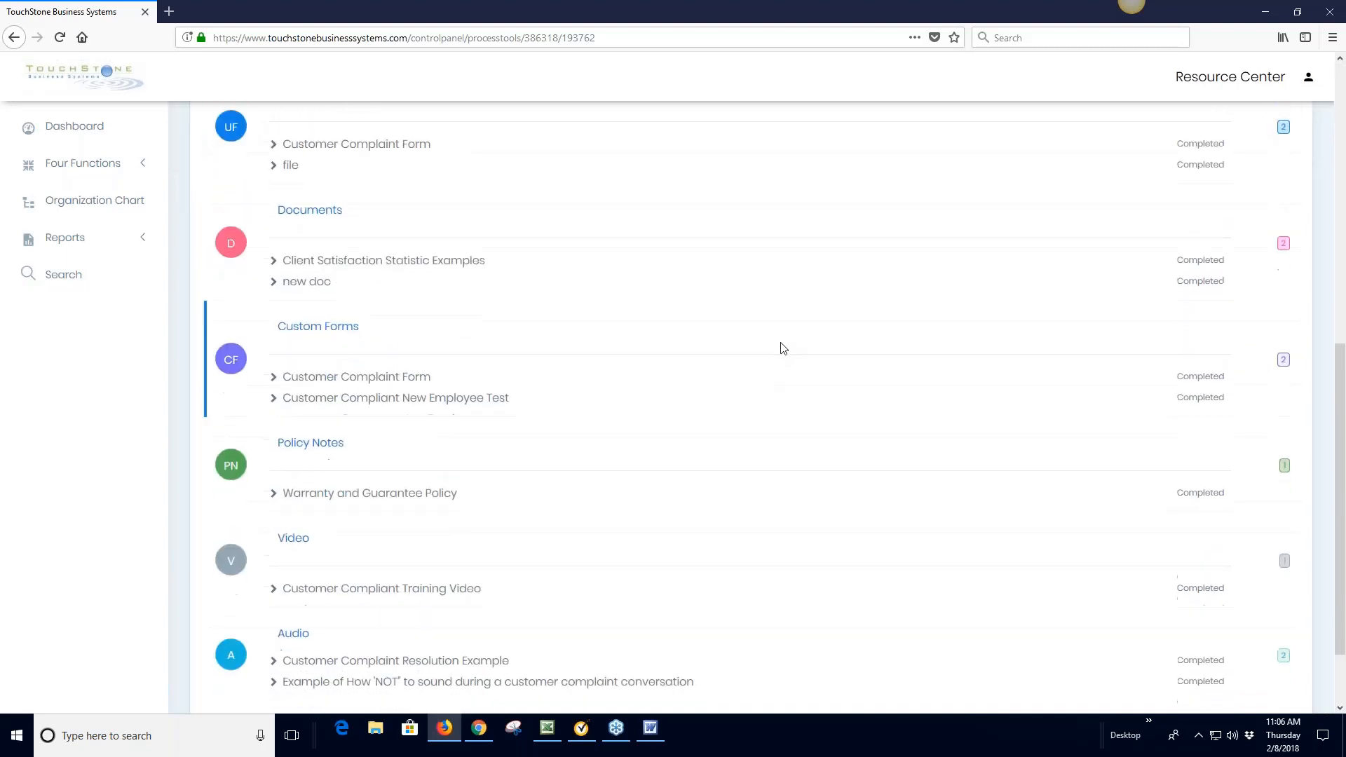
pyautogui.scroll(-2, 783, 349)
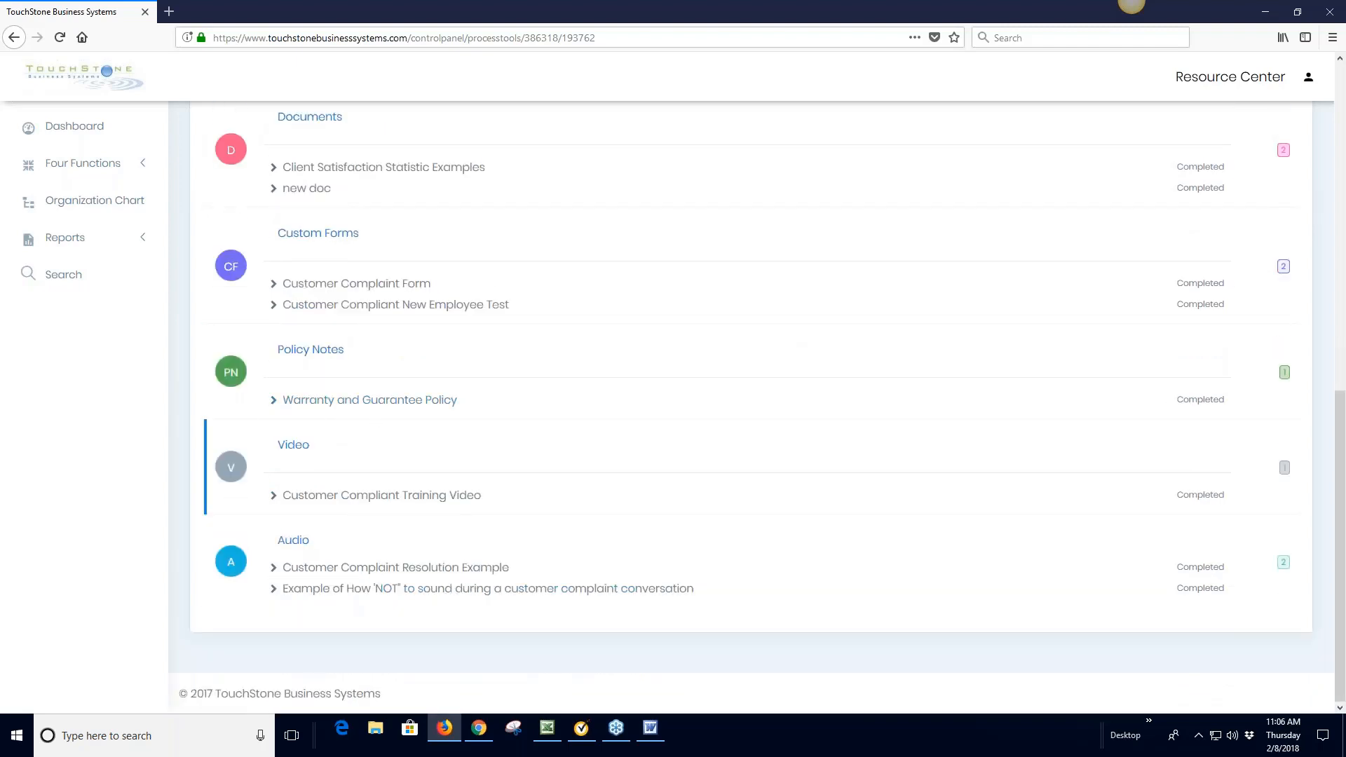
pyautogui.click(403, 500)
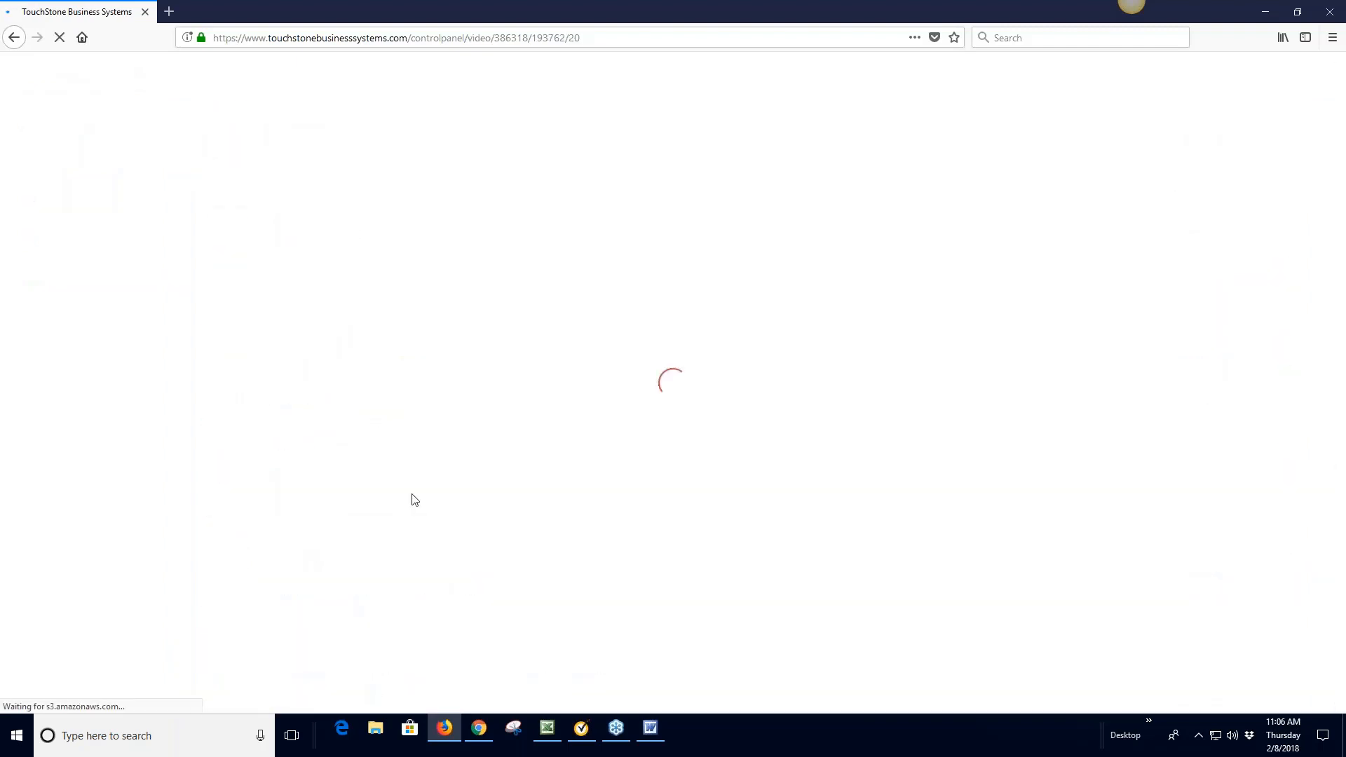
pyautogui.click(246, 408)
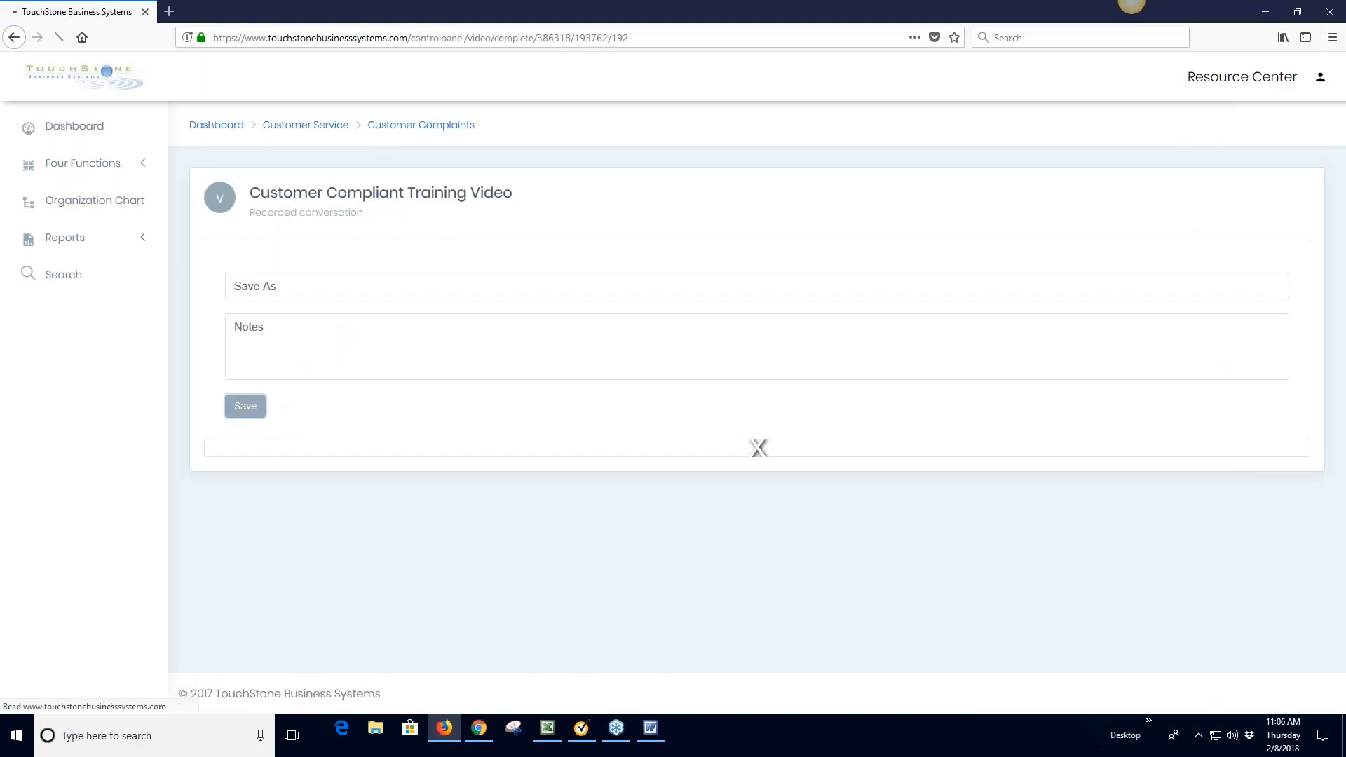
# Return to the Customer Complaints process and look over its list of tools
pyautogui.click(401, 127)
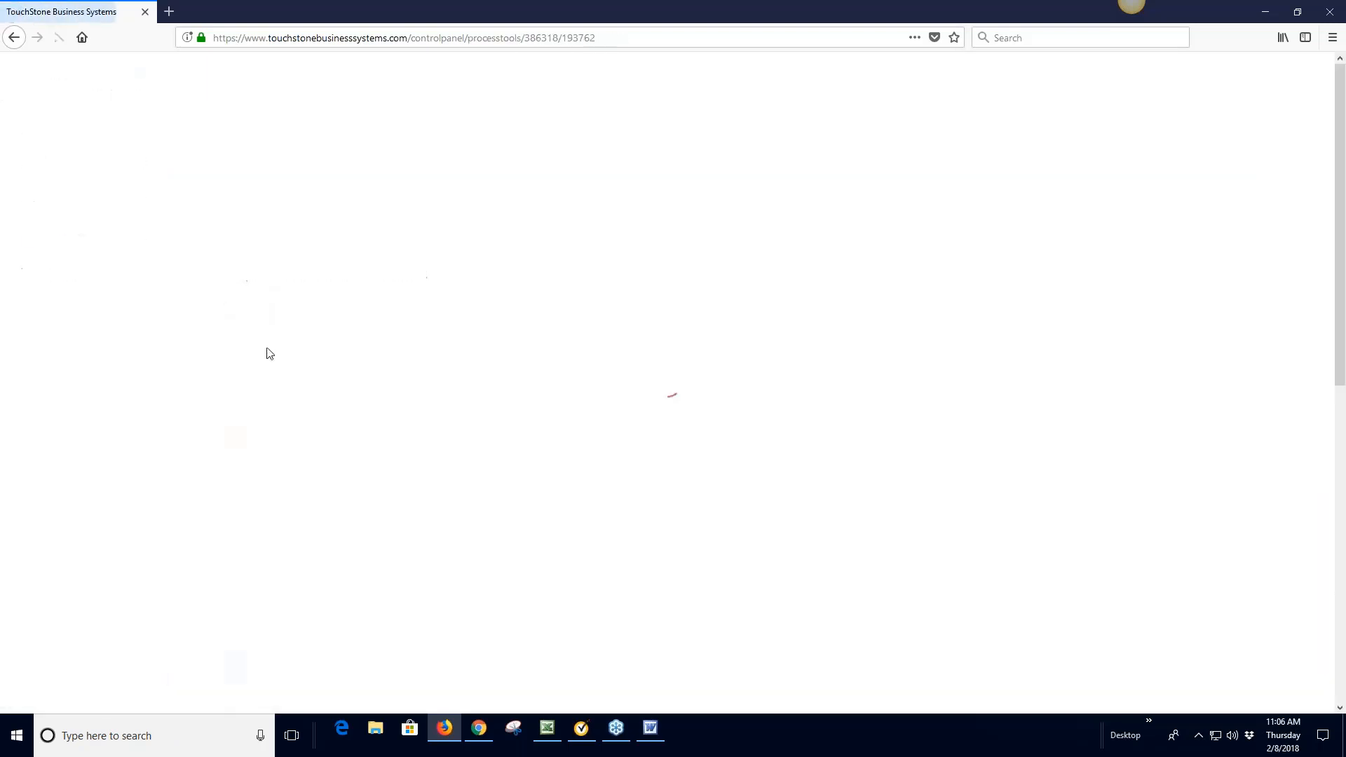
pyautogui.scroll(-7, 624, 399)
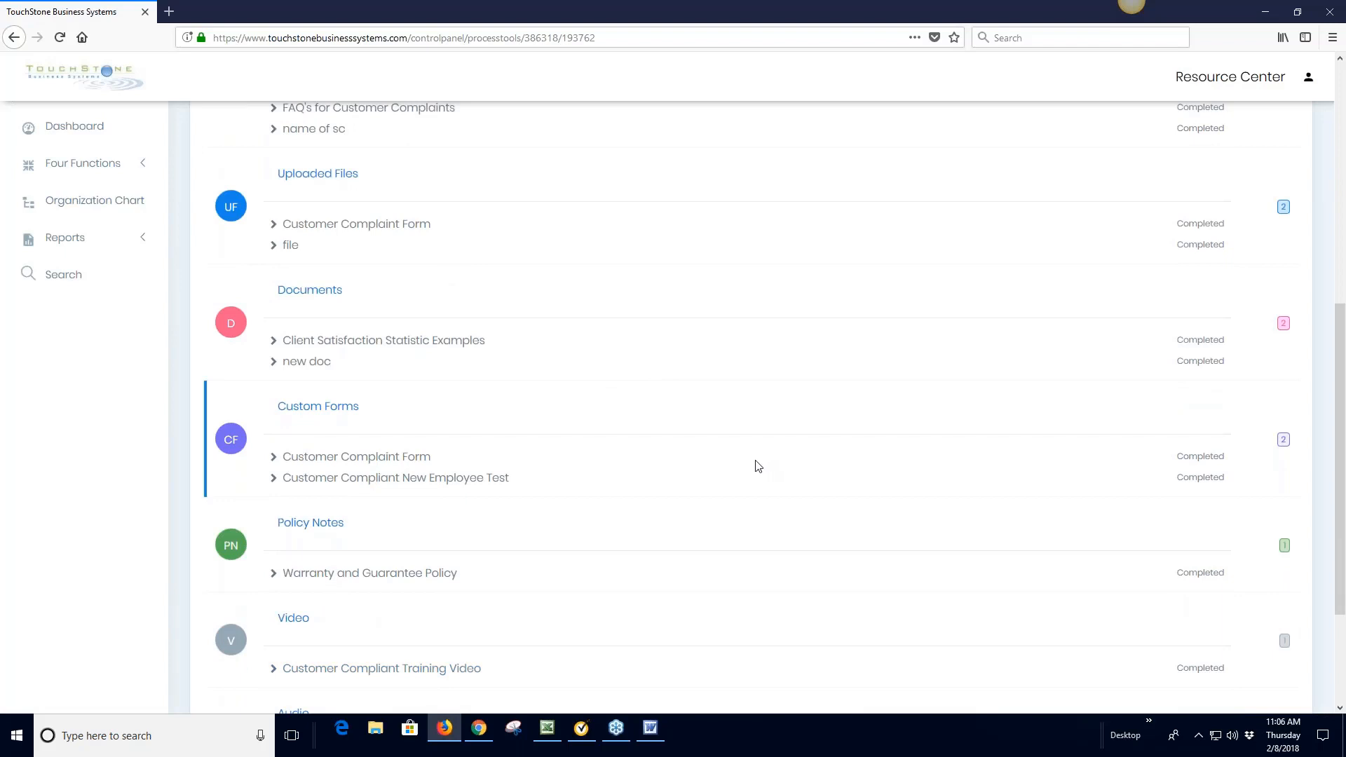
pyautogui.scroll(6, 758, 466)
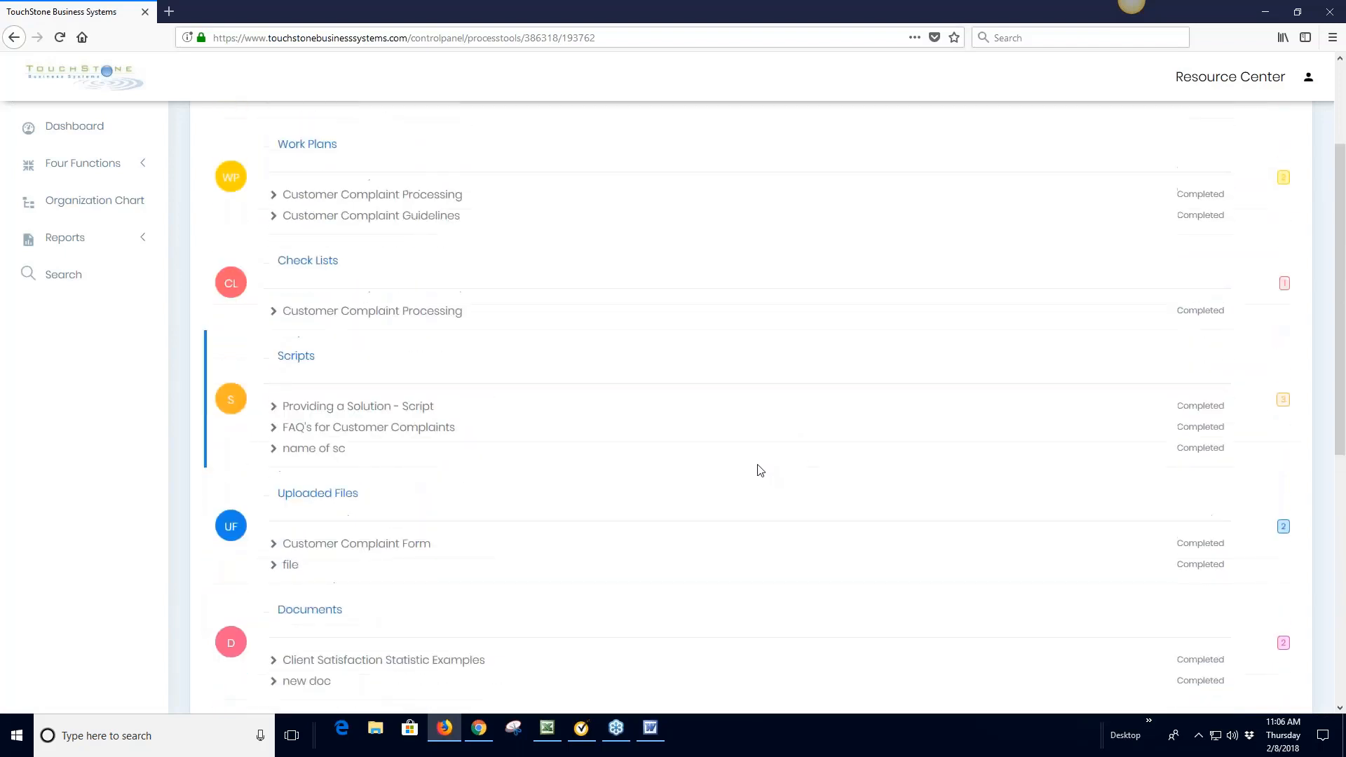
pyautogui.scroll(1, 757, 466)
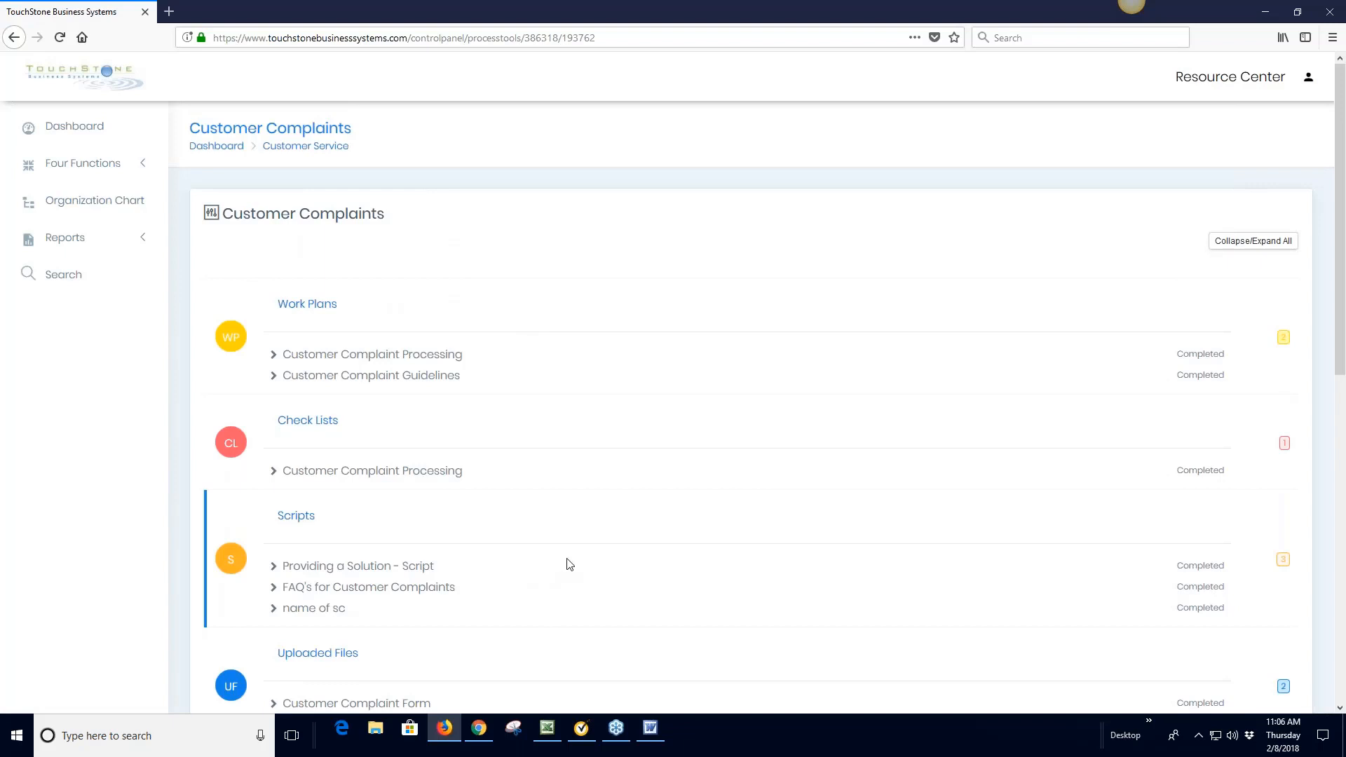
# Switch to Chrome and open the Customer Complaints process of the Customer Service employee from the manager's Management Review
pyautogui.click(478, 729)
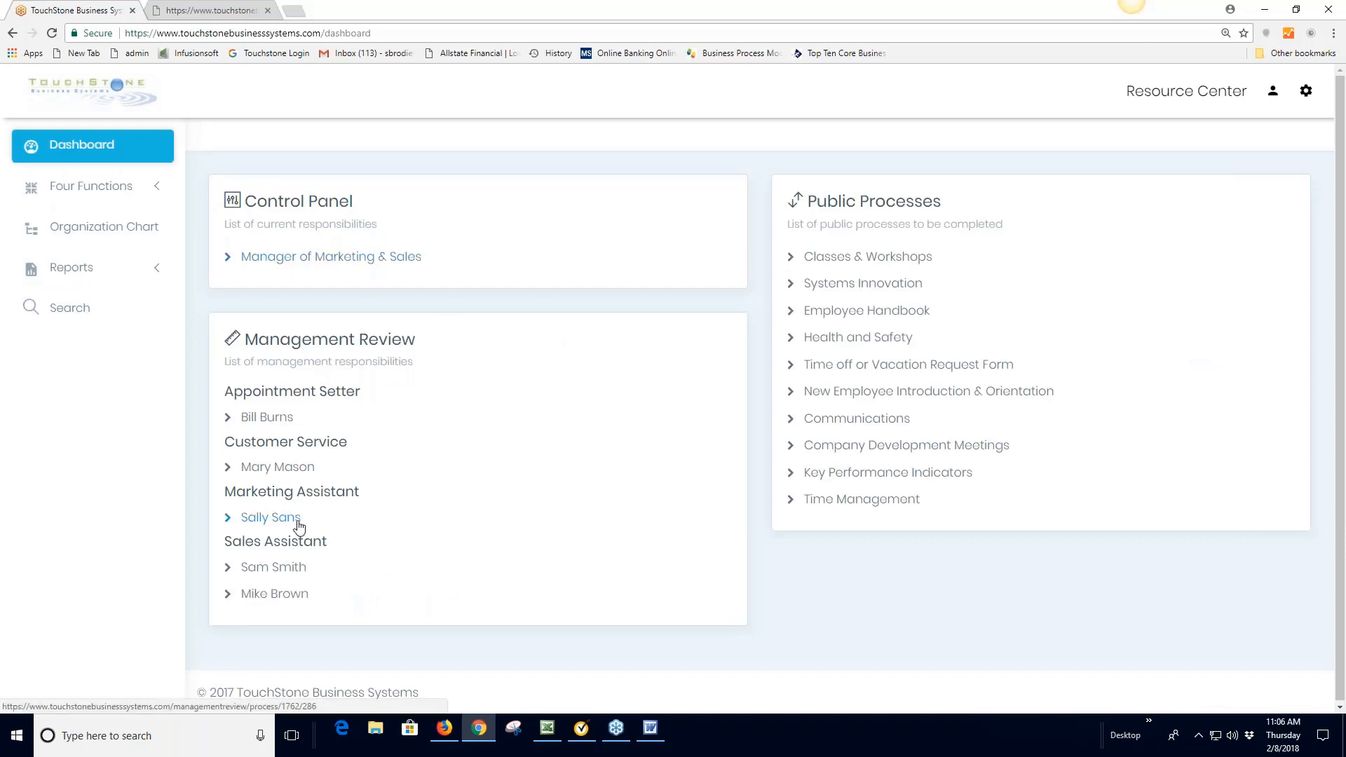
pyautogui.click(296, 471)
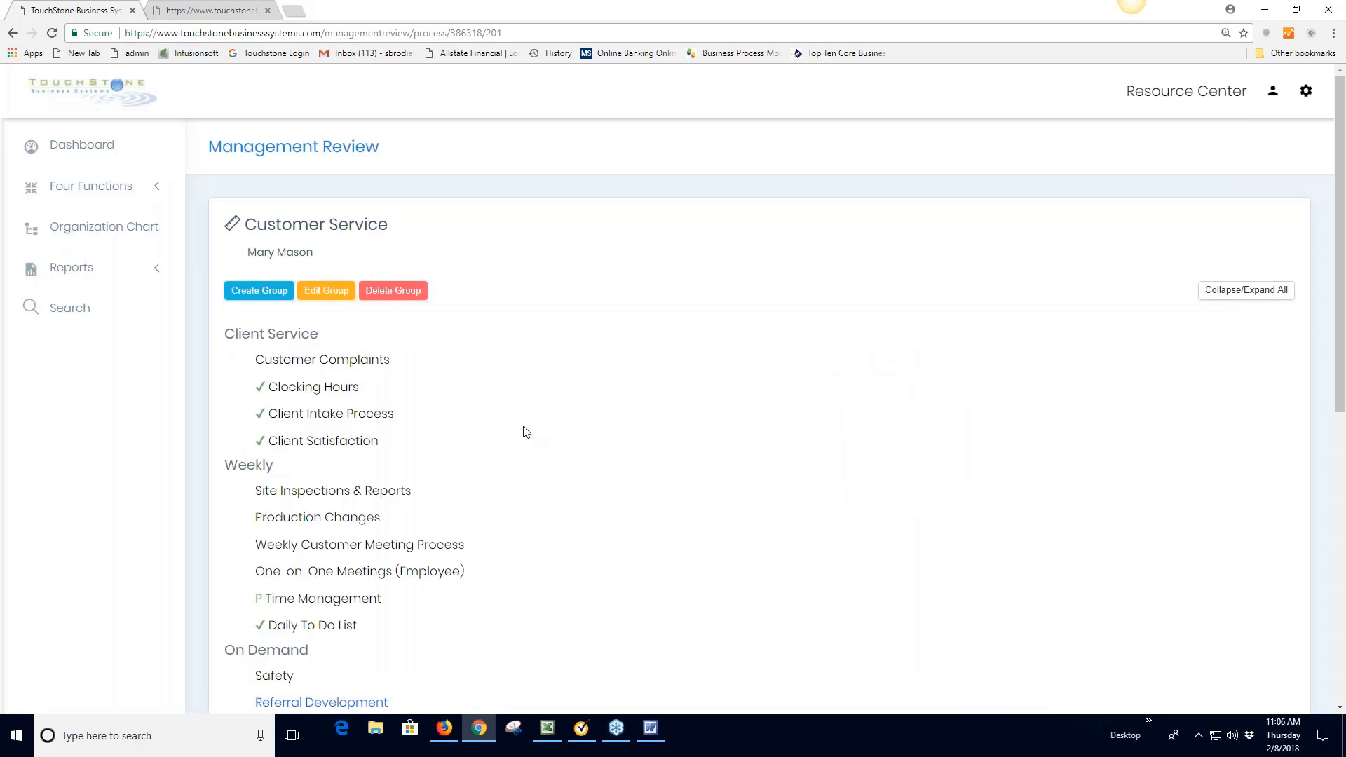
pyautogui.click(398, 362)
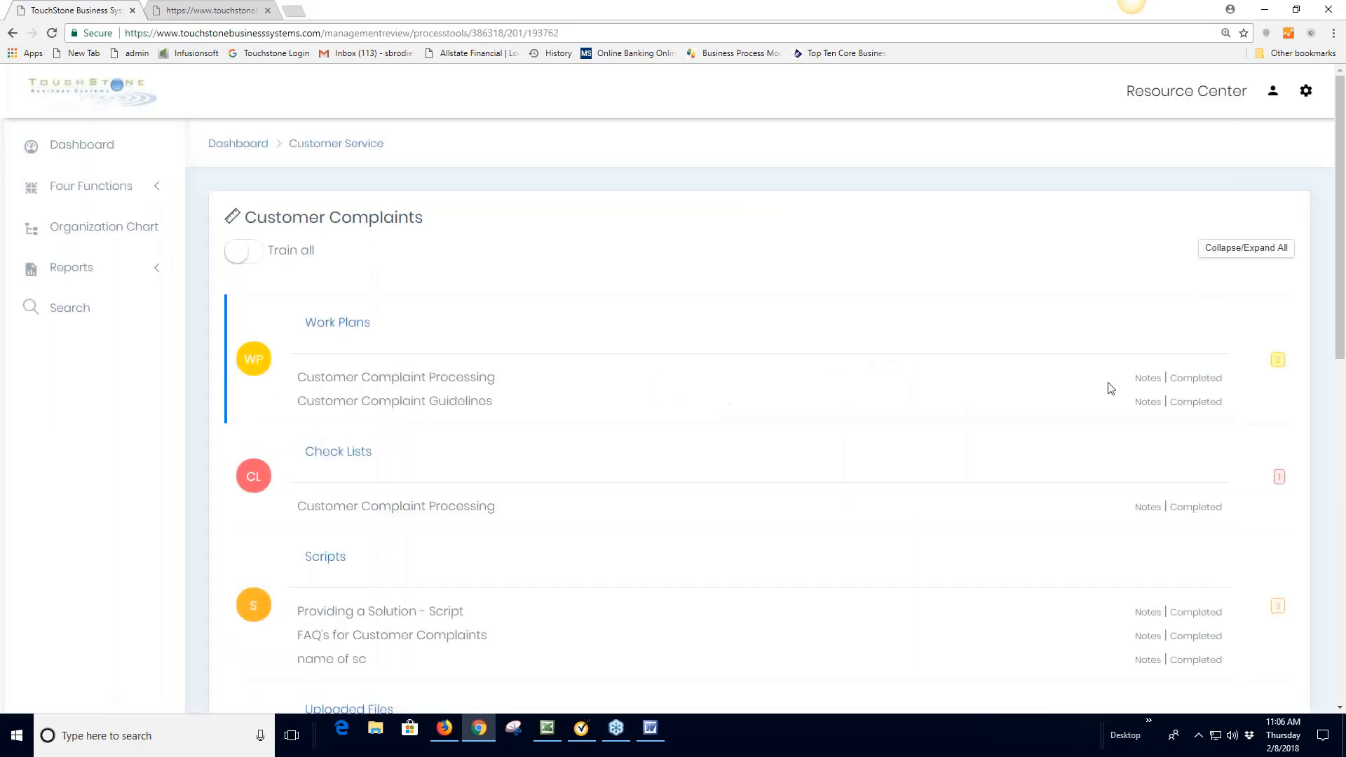
# Check the completed records of the Customer Complaint Processing work plan, close them, and look over the other tools under management review
pyautogui.click(1199, 379)
pyautogui.click(497, 109)
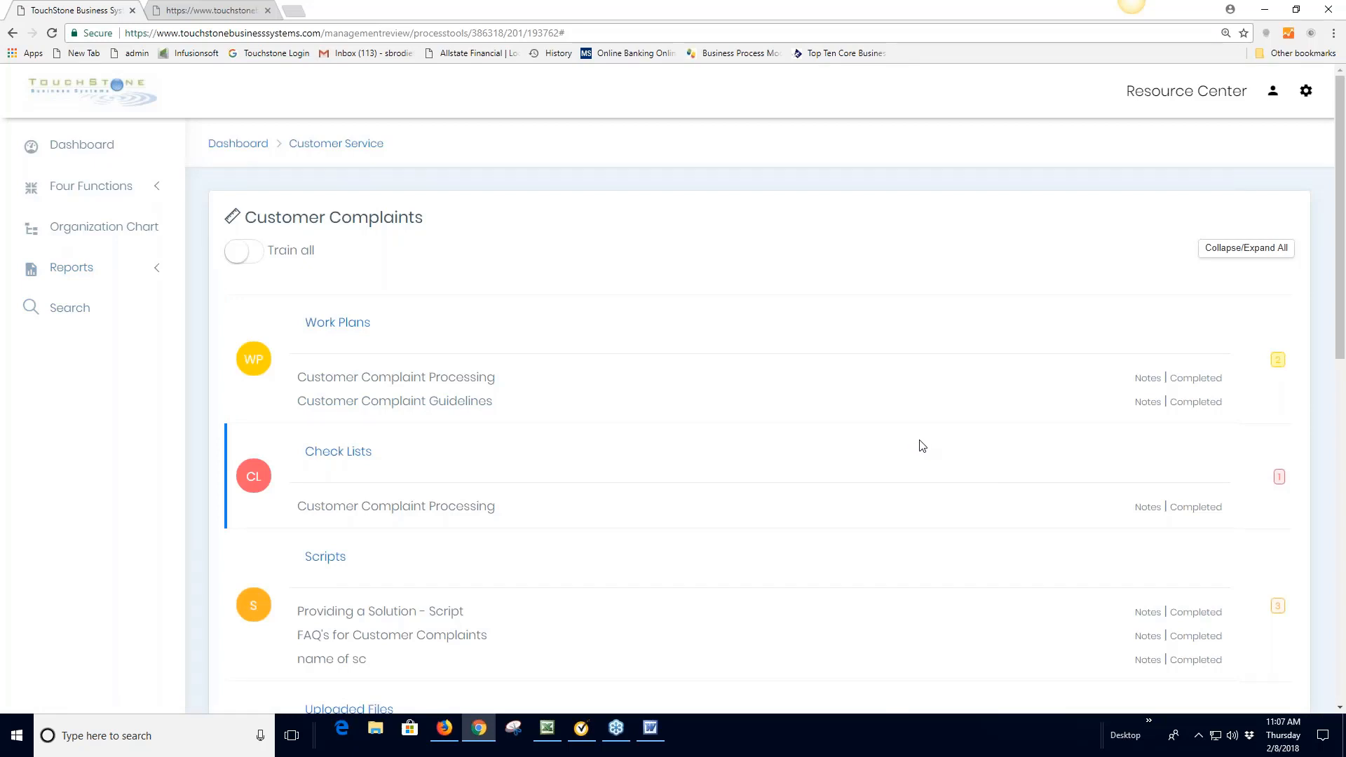
pyautogui.scroll(-8, 920, 446)
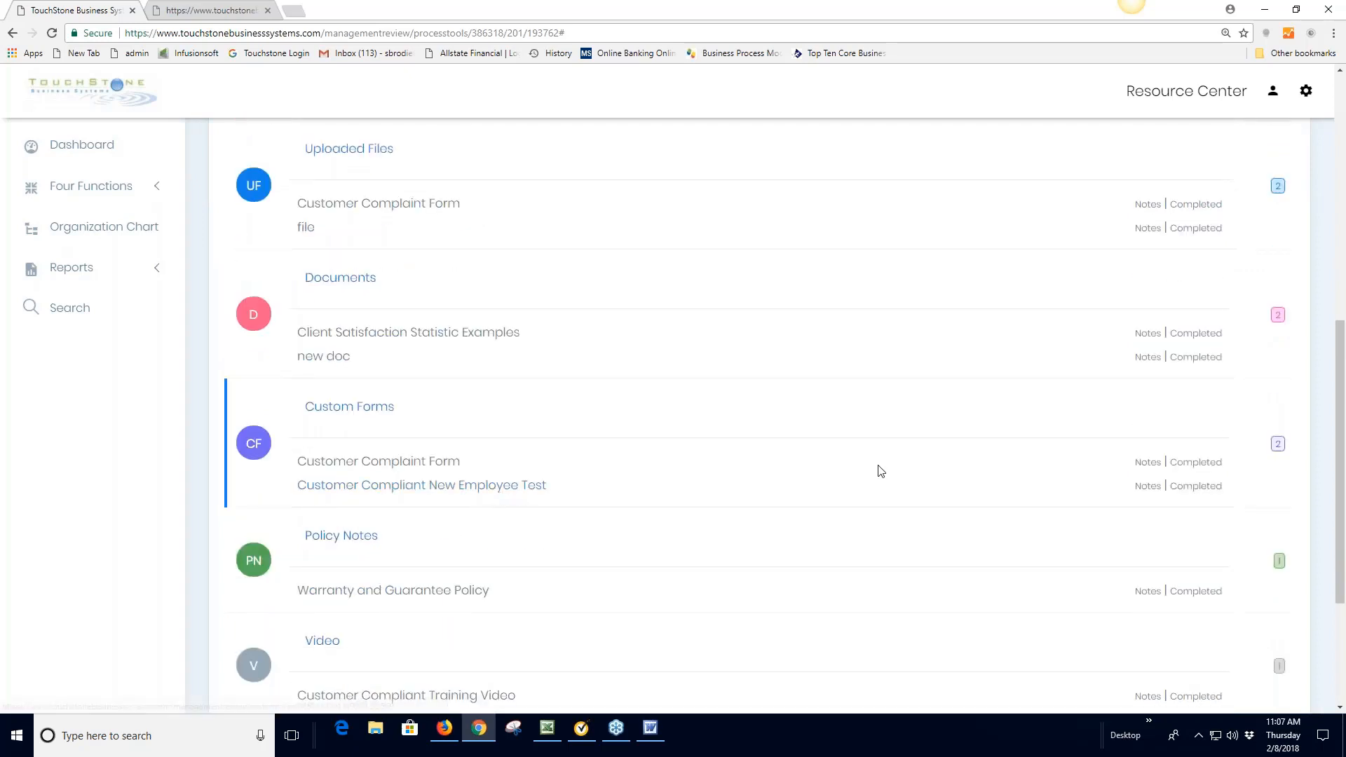
pyautogui.scroll(7, 883, 472)
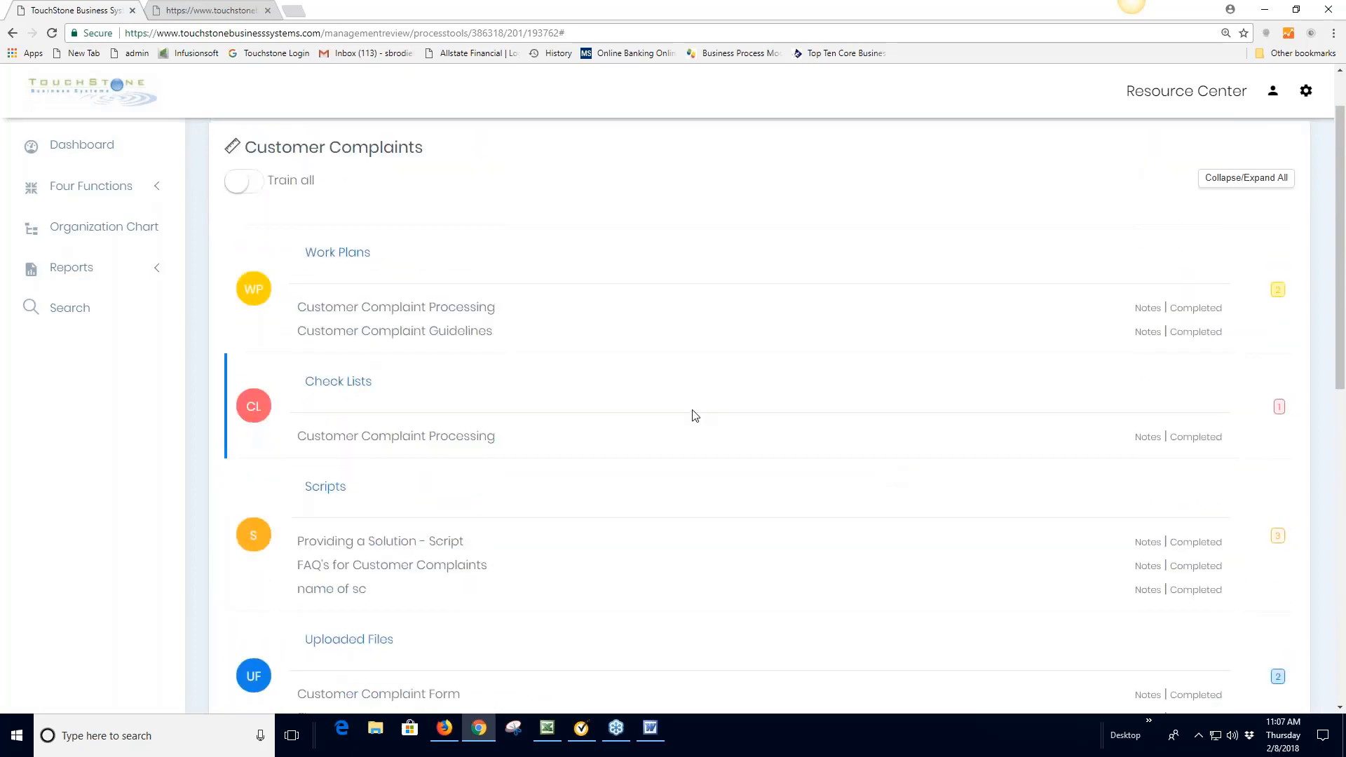
# Open the Customer Complaint Processing work plan under management review and save the note "training" on it
pyautogui.click(382, 307)
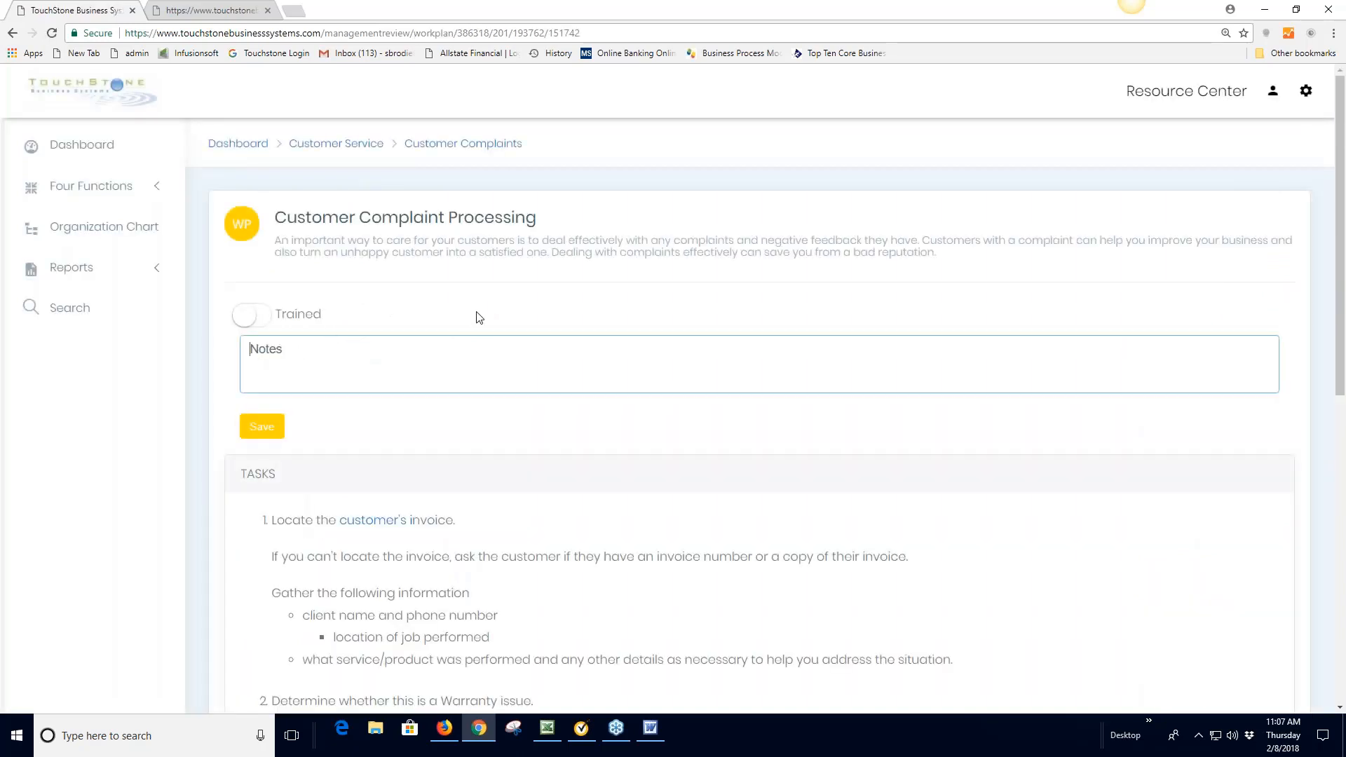
pyautogui.write('training')
pyautogui.click(262, 426)
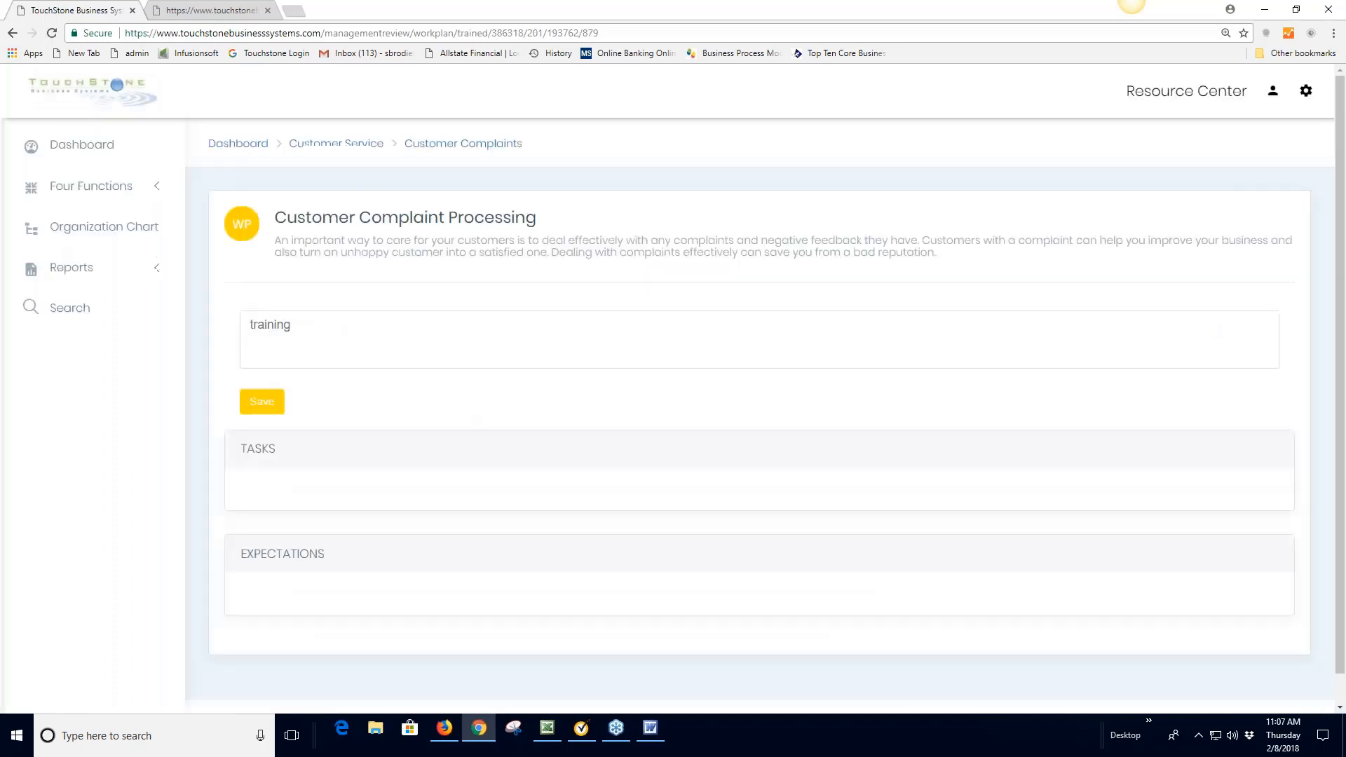
# Mark all tools of the Customer Complaints process as trained and go back to the Customer Service process list
pyautogui.click(469, 150)
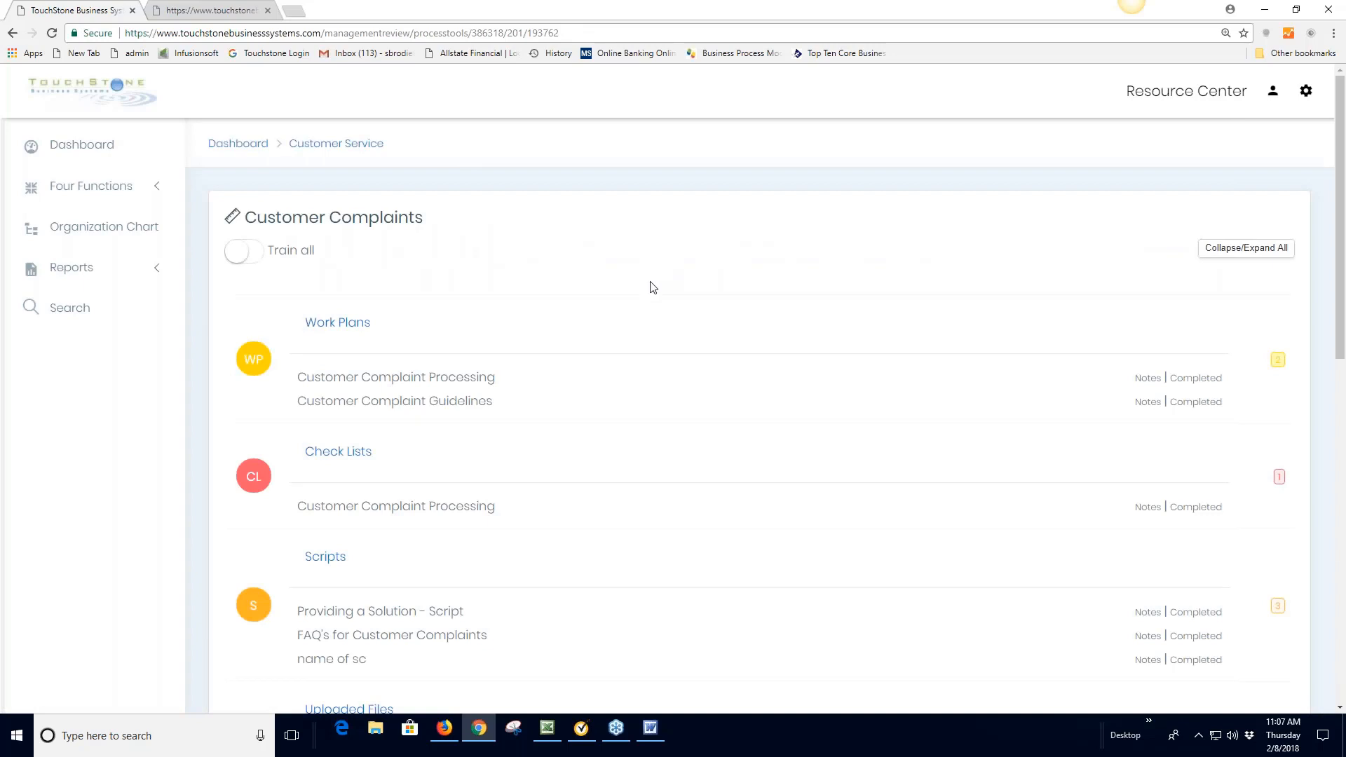
pyautogui.click(236, 254)
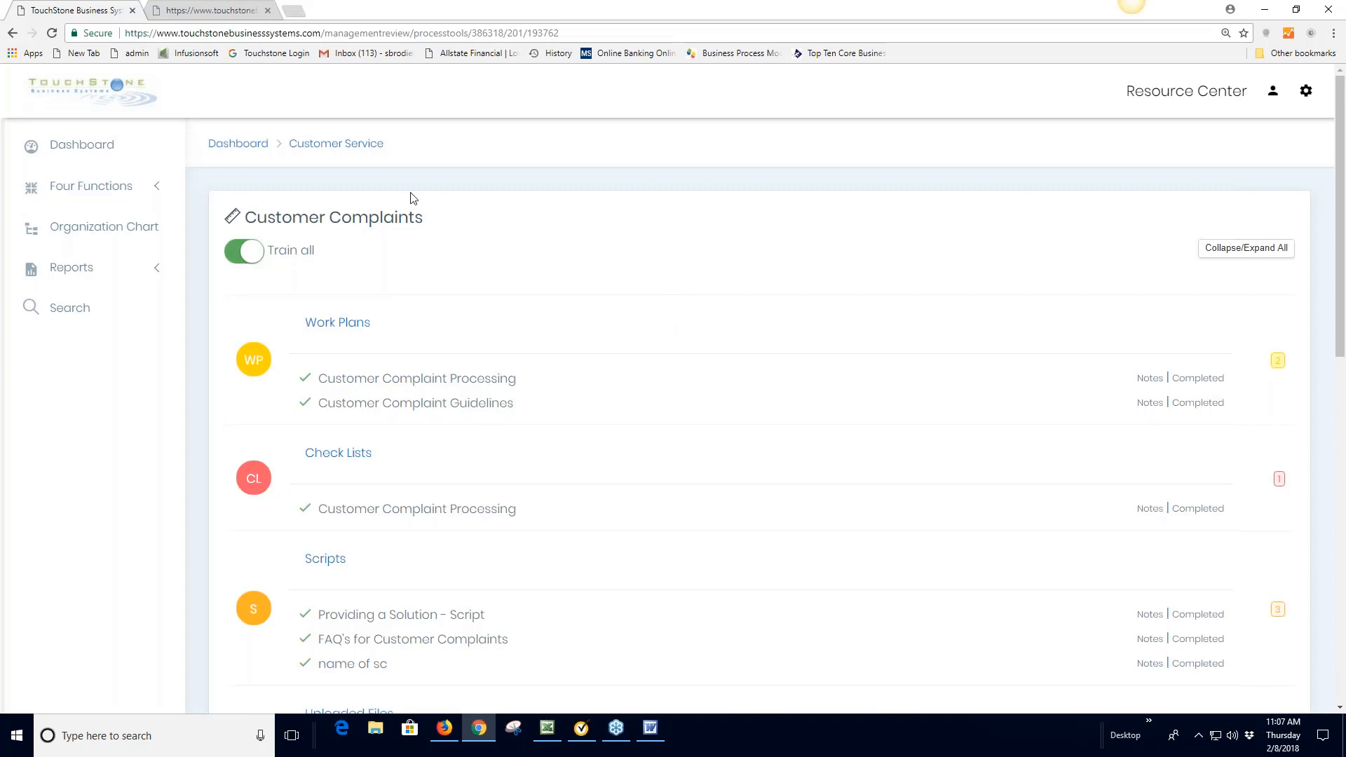
pyautogui.click(358, 151)
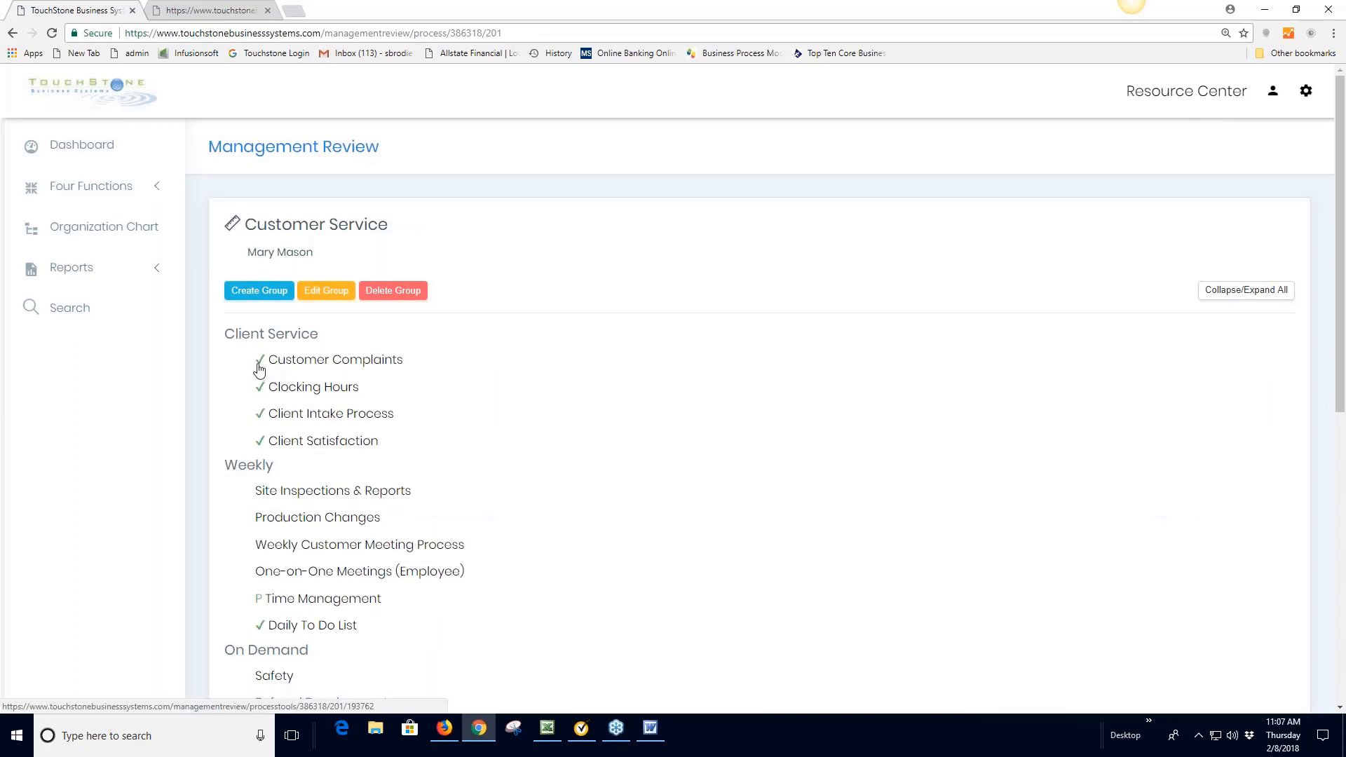
# Switch to Firefox, refresh the employee's Customer Complaints page, and go back to the Customer Service process list
pyautogui.click(445, 732)
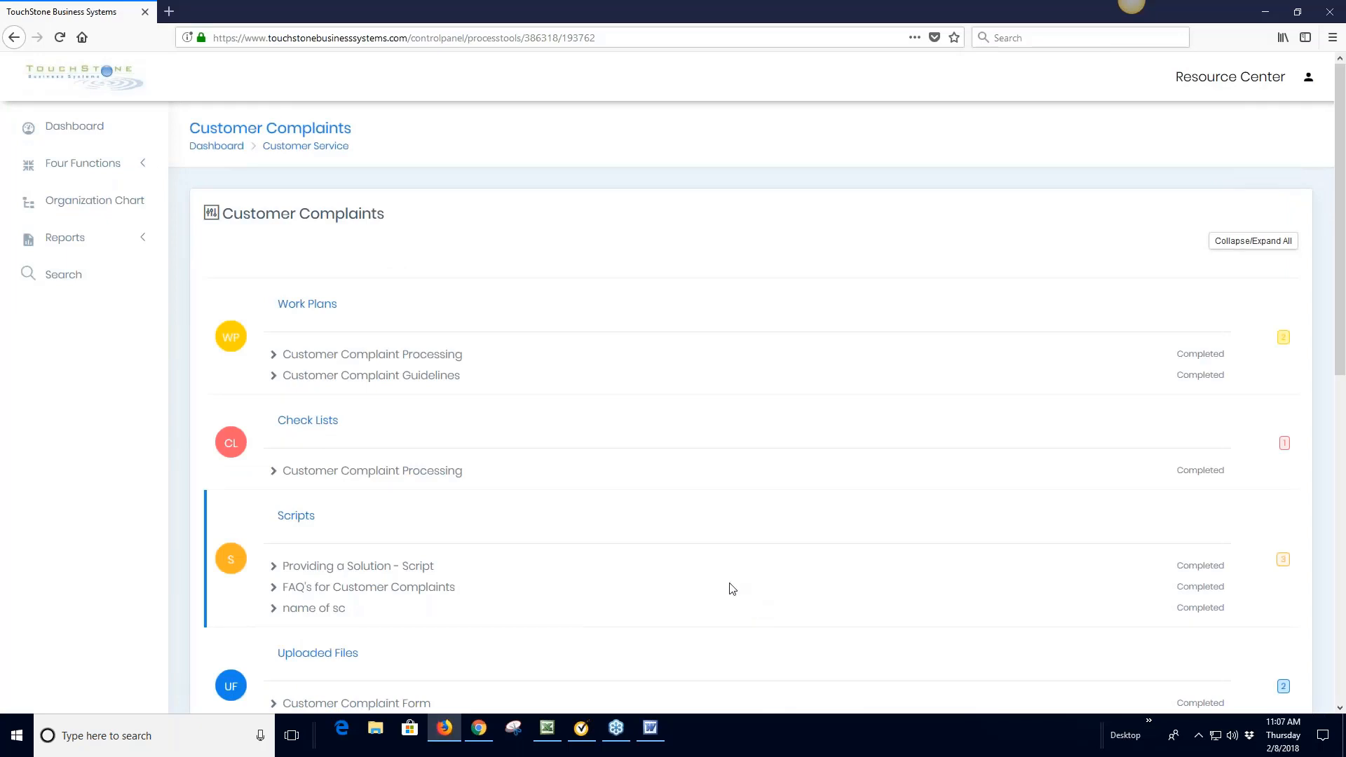
pyautogui.press('F5')
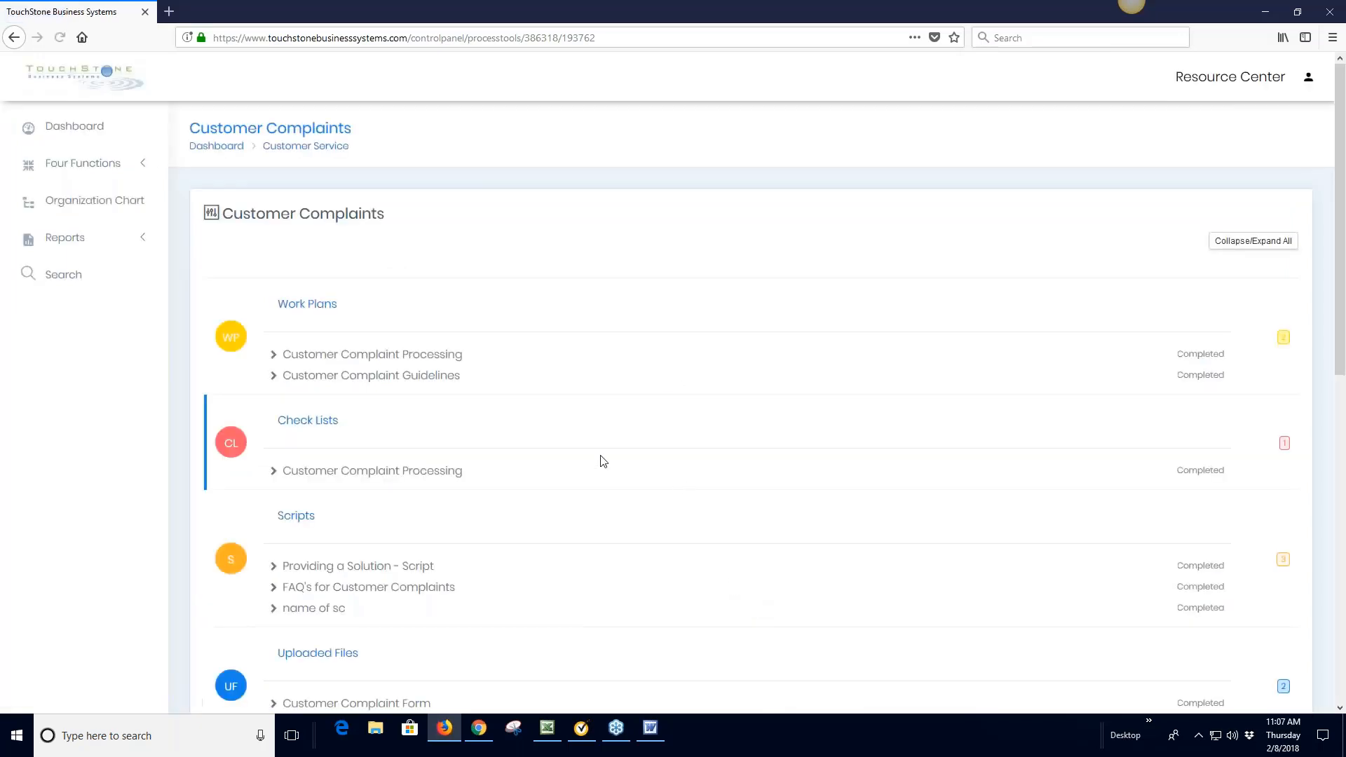
pyautogui.click(320, 146)
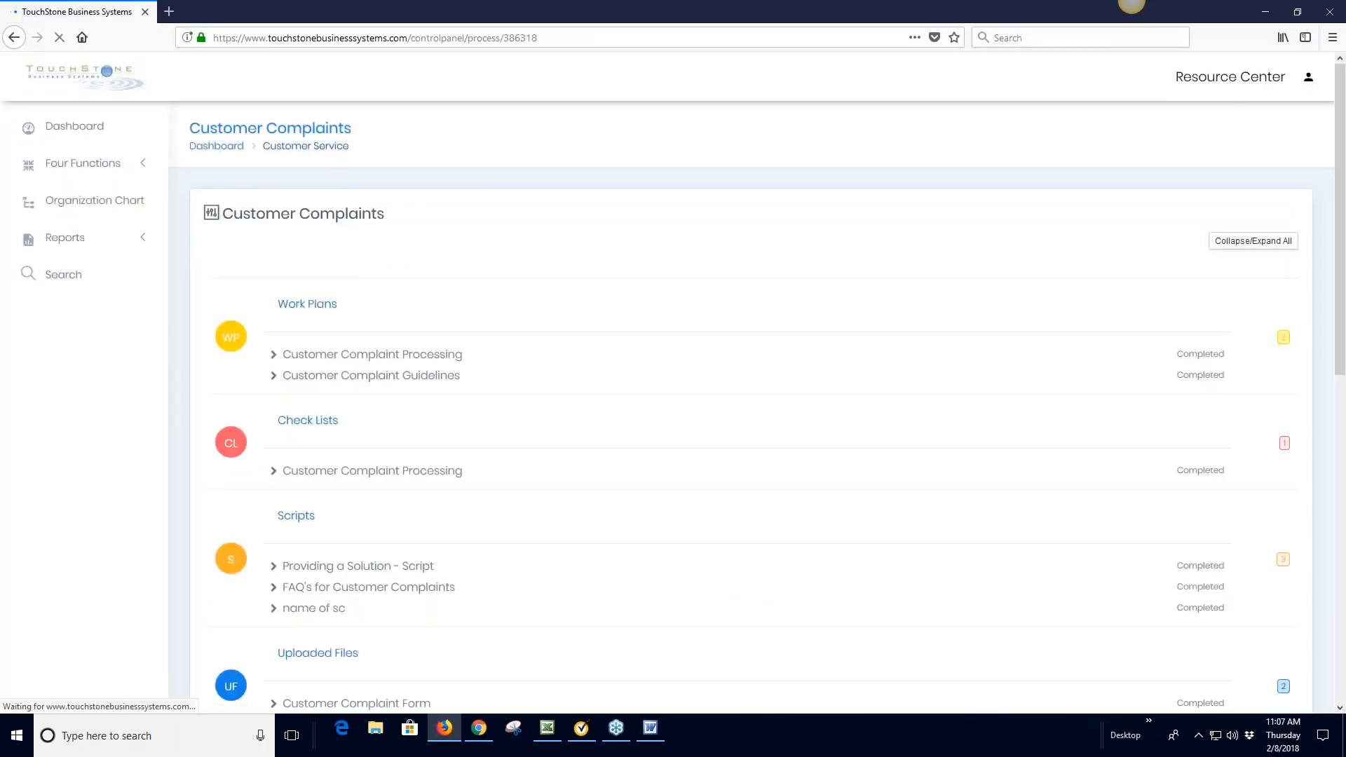